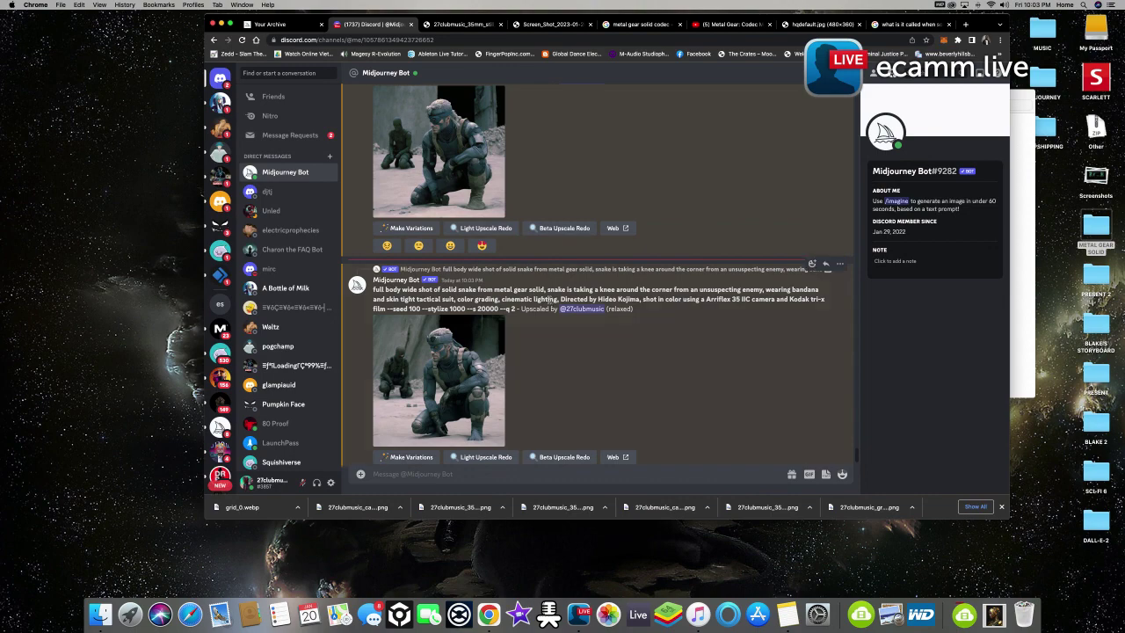
View the upscaled kneeling Solid Snake renders at larger size in the Midjourney Bot chat
click(470, 160)
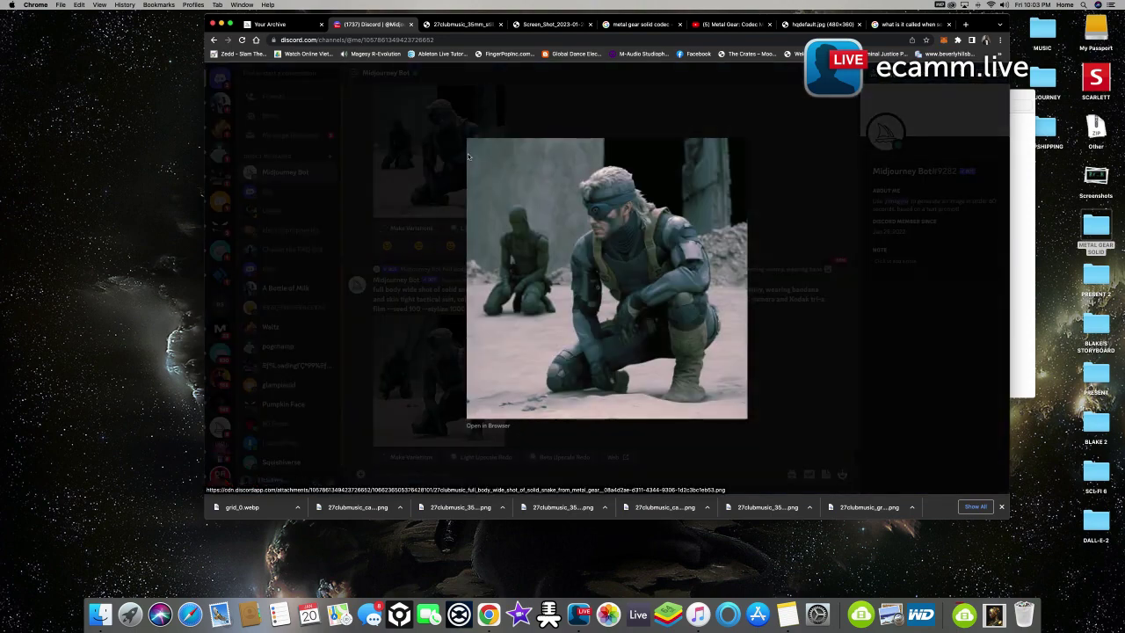
click(754, 171)
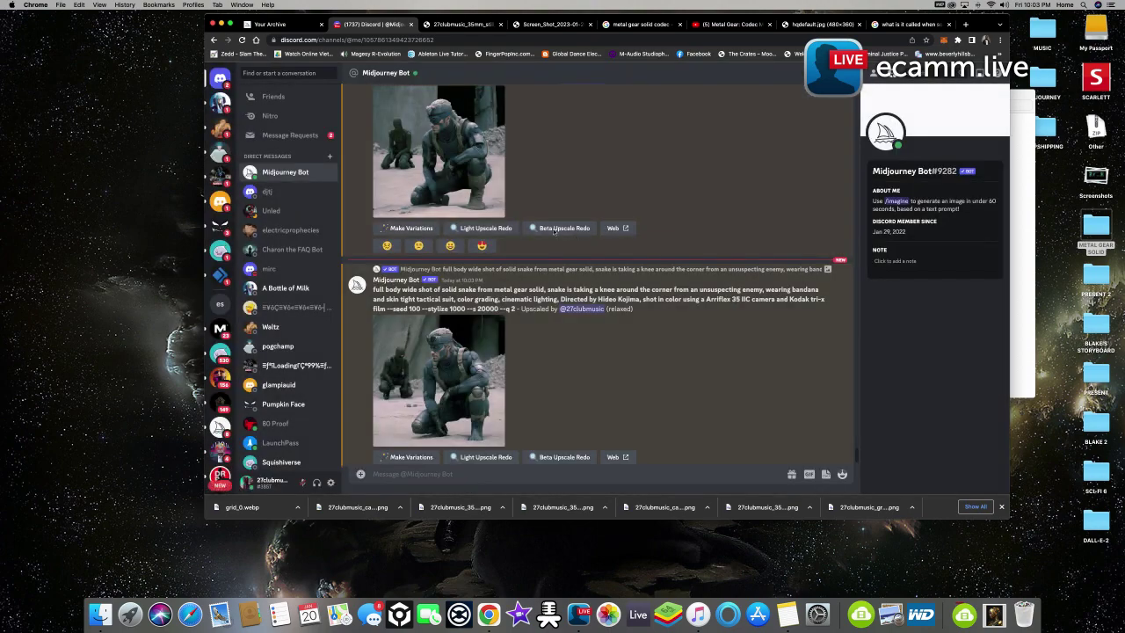
click(458, 136)
click(458, 136)
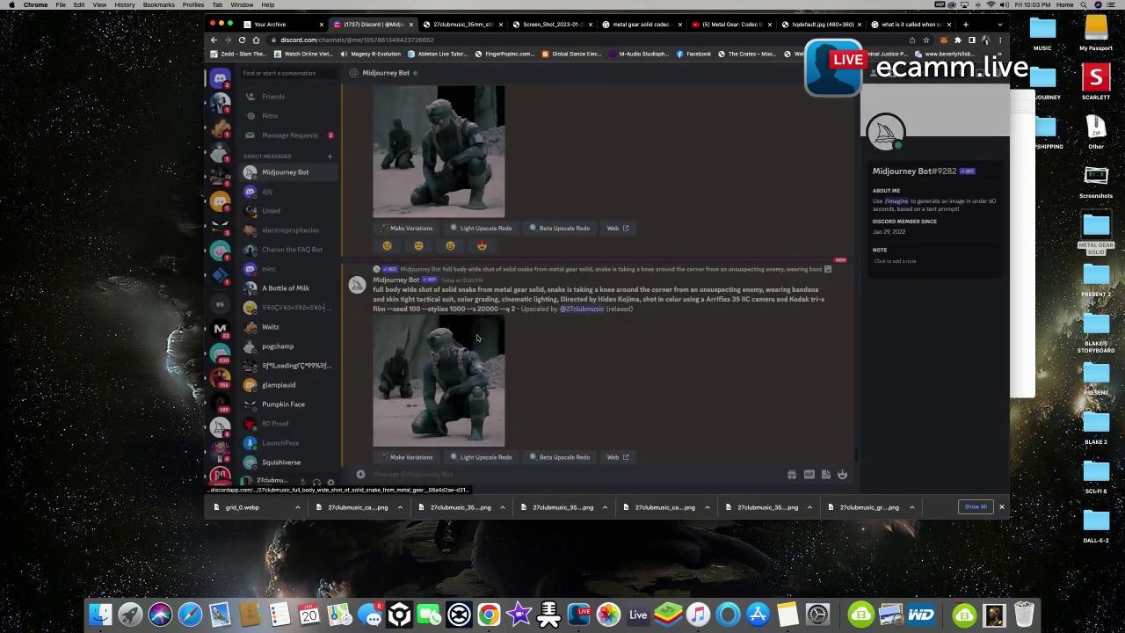
scroll(483, 330, up, 2)
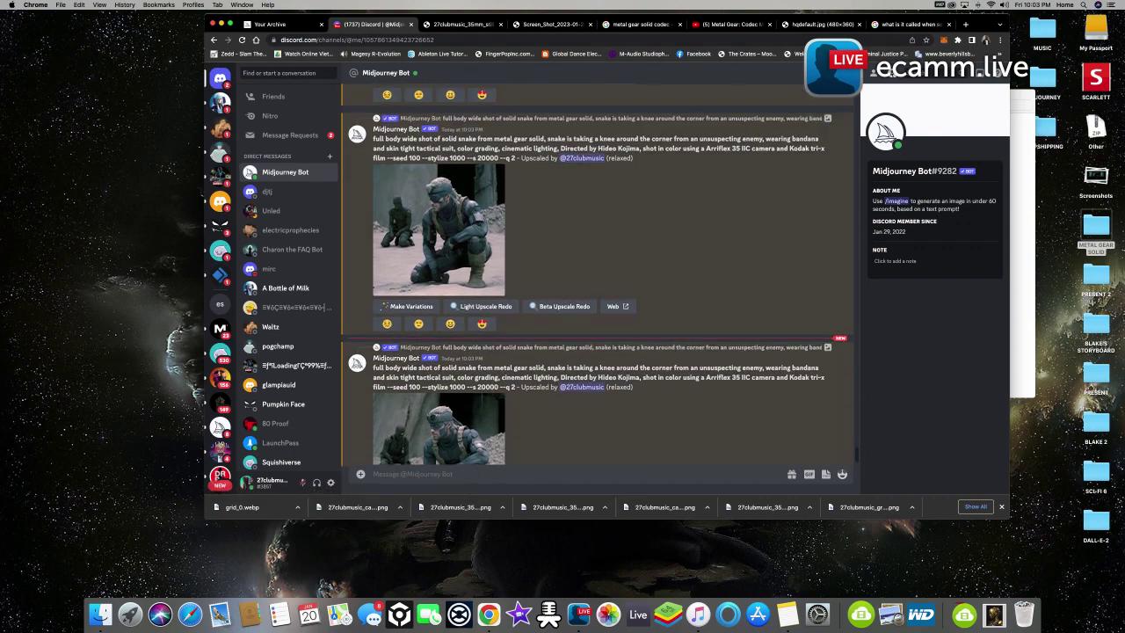
Open pixlr.com in a new browser tab
click(966, 26)
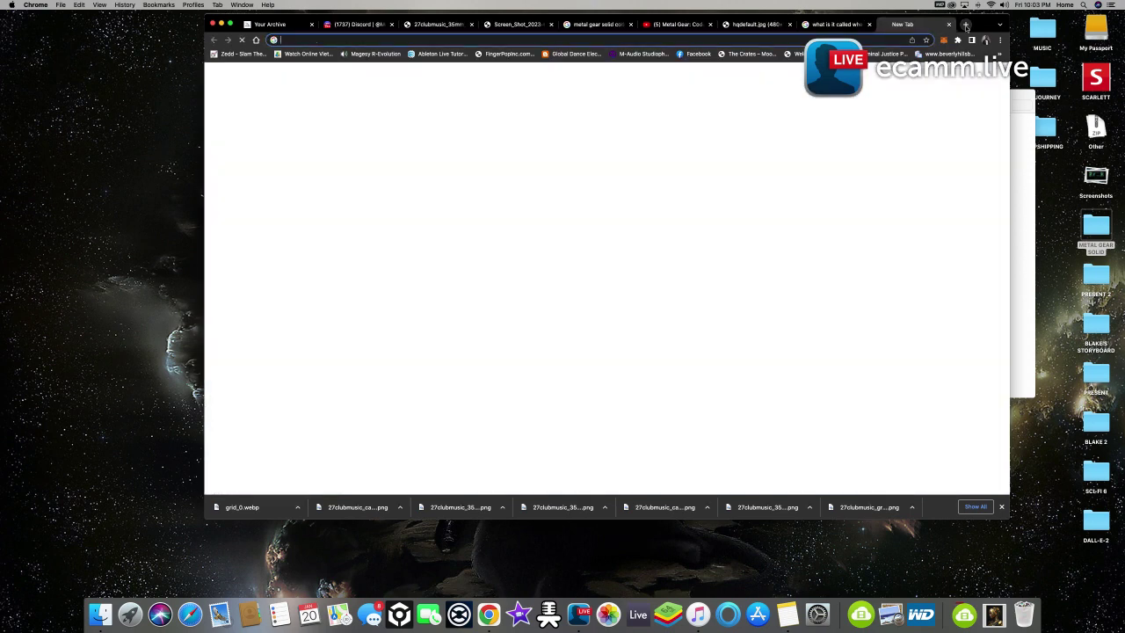
text(pixlr.com)
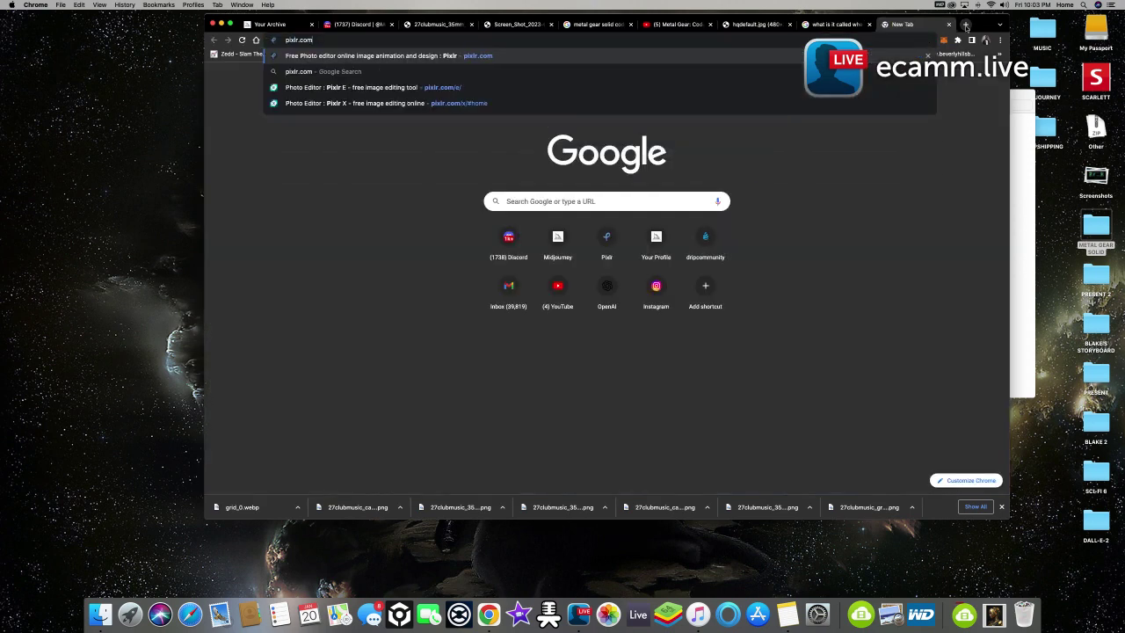
key(Return)
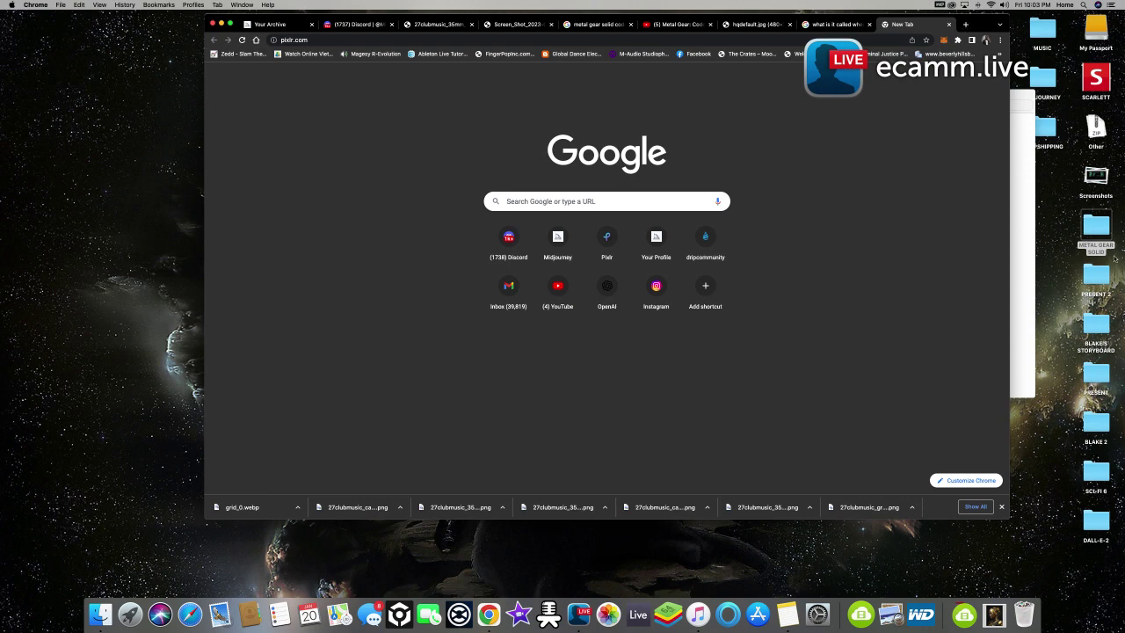
Open the FINAL folder inside METAL GEAR SOLID and preview the green action-scene image and the candid soldier aiming a rifle
double_click(1097, 235)
double_click(814, 327)
click(740, 280)
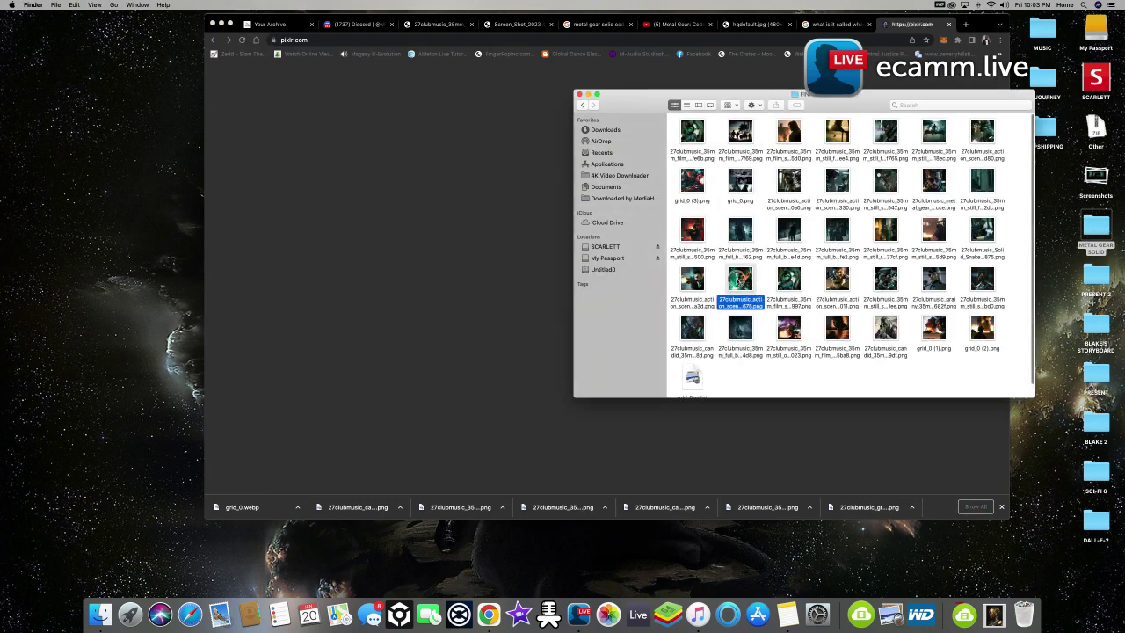
key(space)
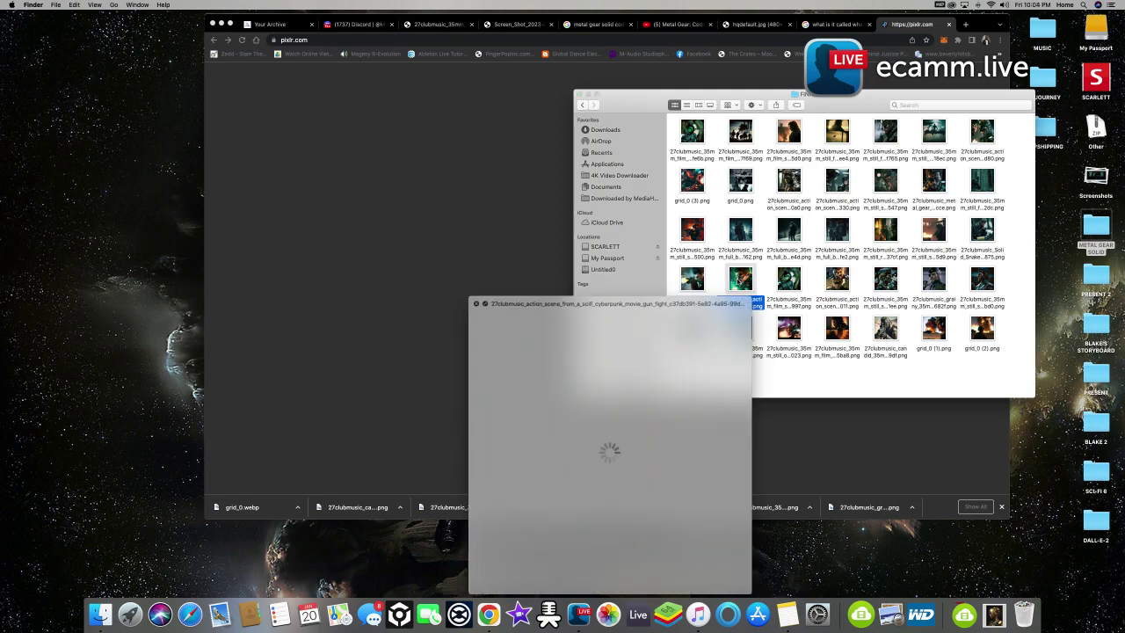
key(space)
click(885, 329)
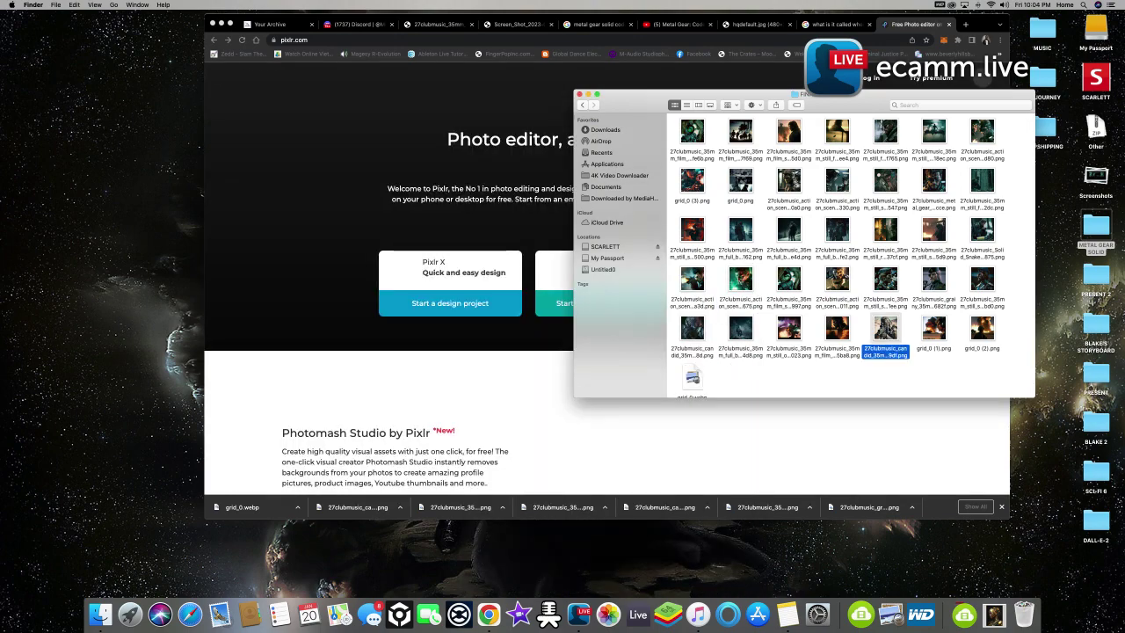
key(space)
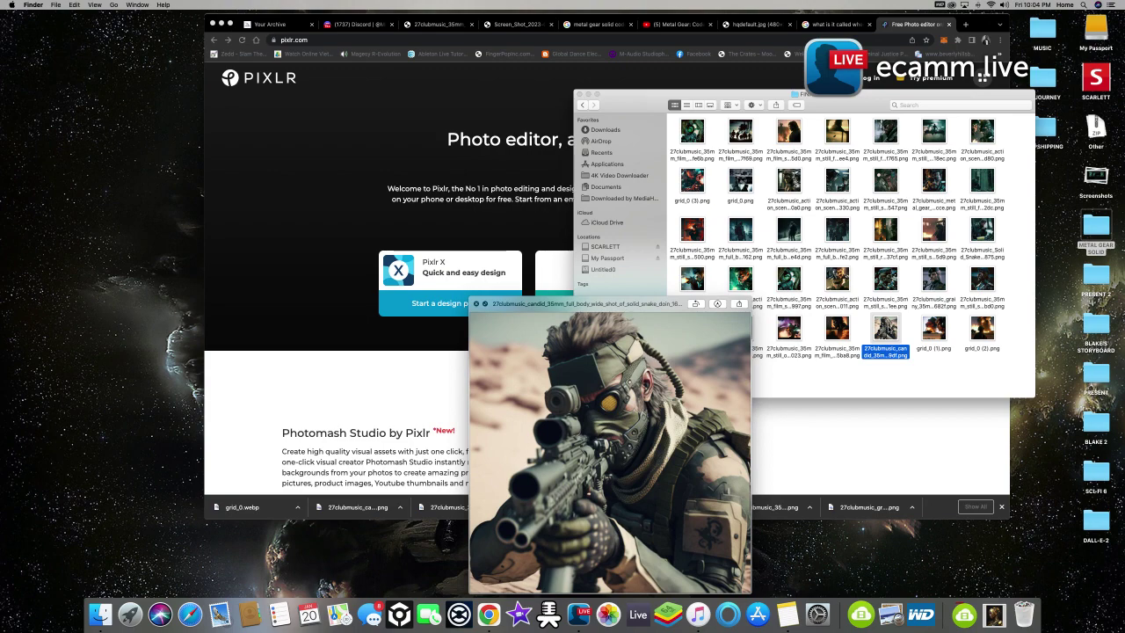
key(space)
Open the METAL GEAR SOLID folder in a second Finder window and place it beside the FINAL folder window
click(1097, 225)
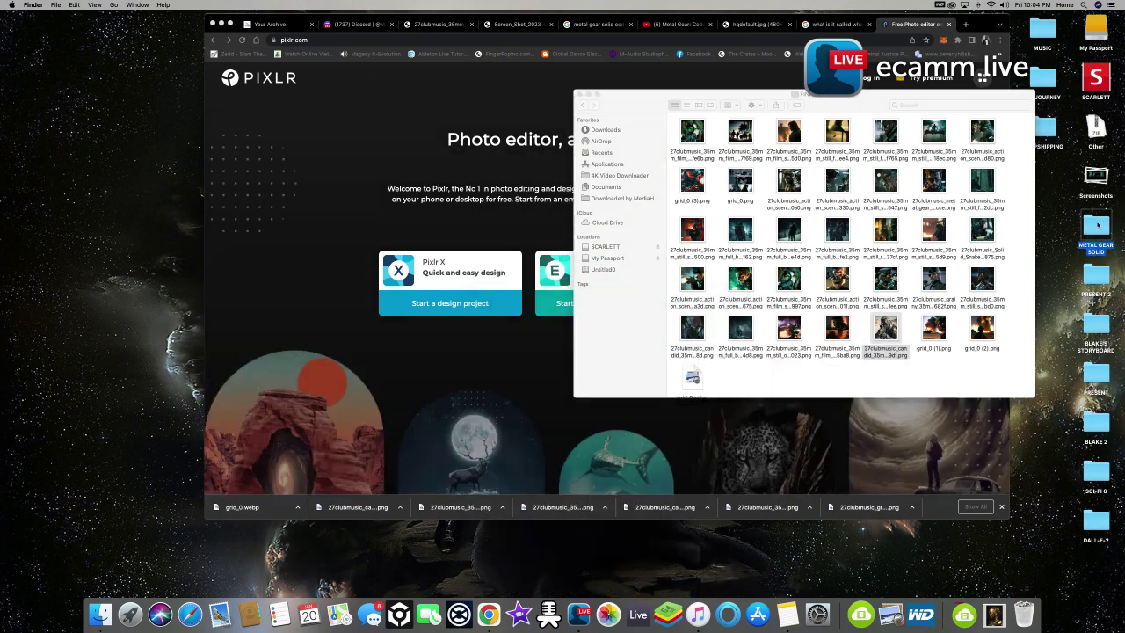
right_click(1097, 225)
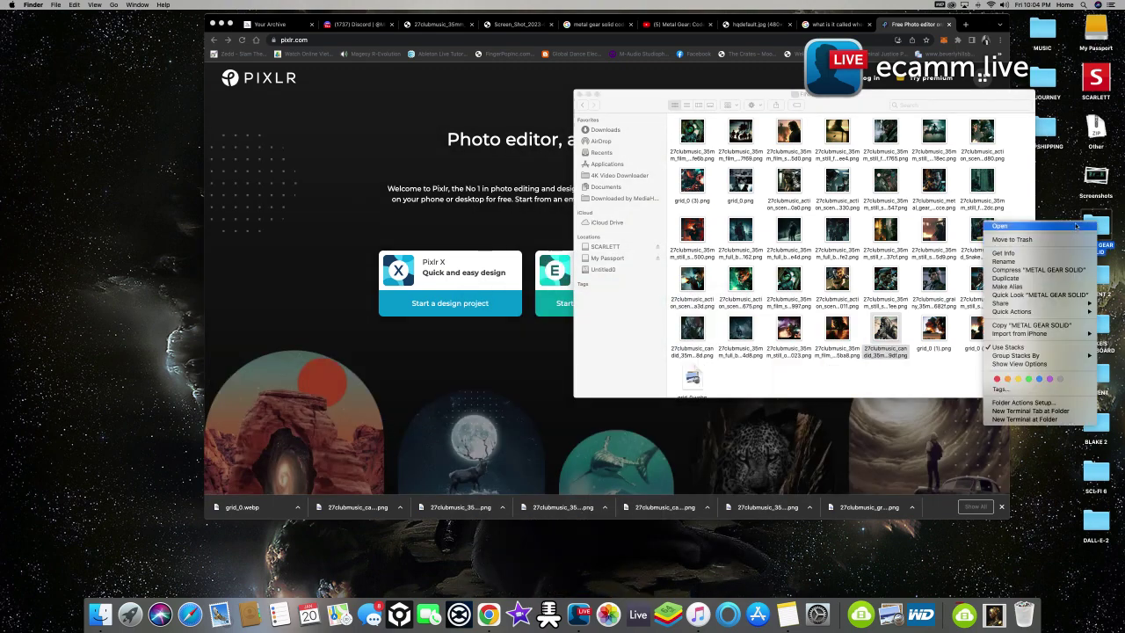
click(1068, 210)
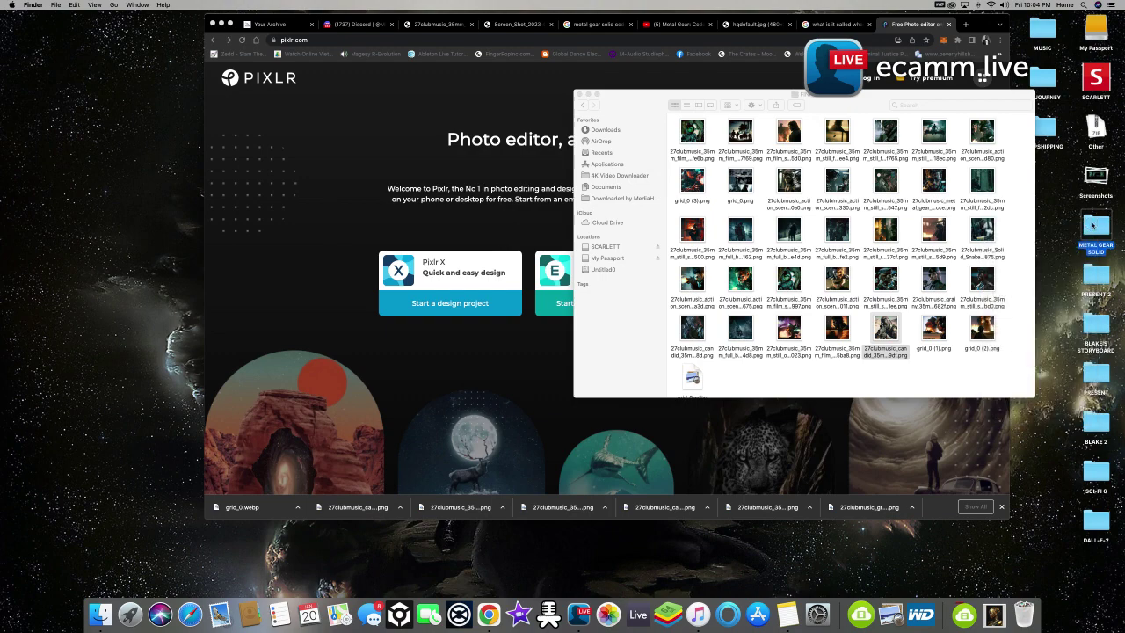
double_click(1095, 226)
drag(862, 122, 415, 120)
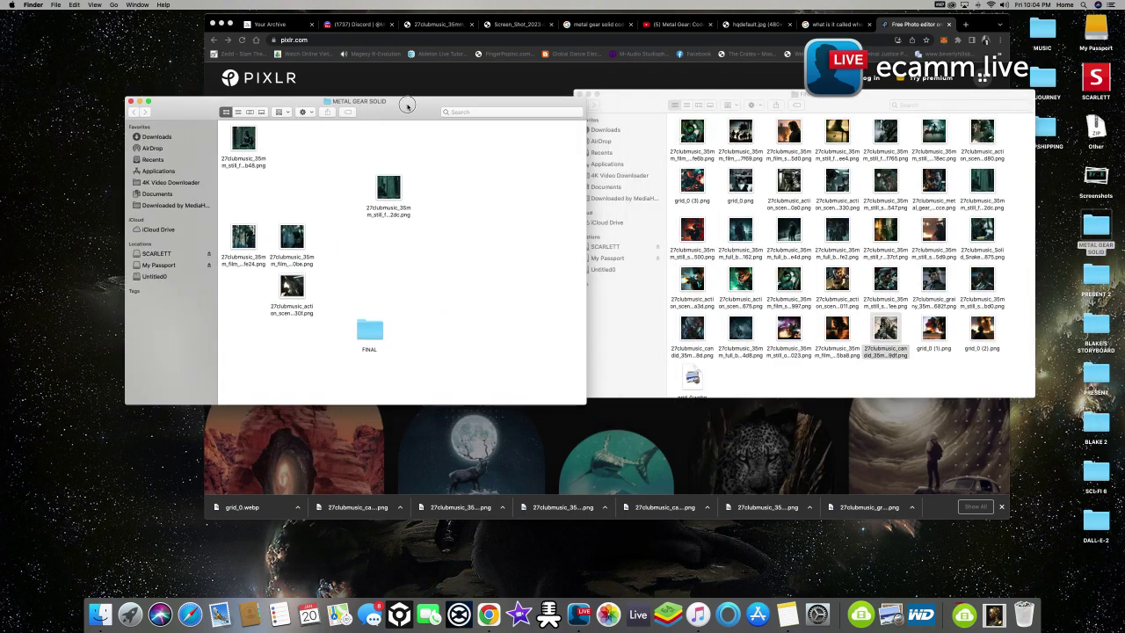
Preview candidate stills in the FINAL folder, including the smoking soldier and green-scope sniper, and move the film image ending in 997.png into METAL GEAR SOLID
click(885, 132)
key(space)
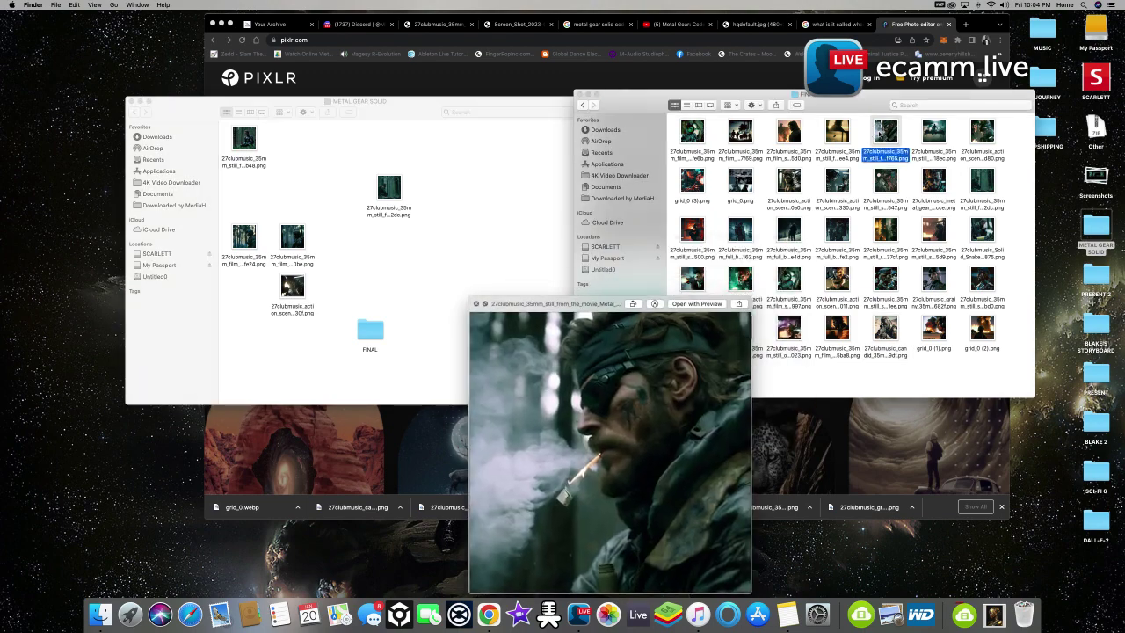
key(space)
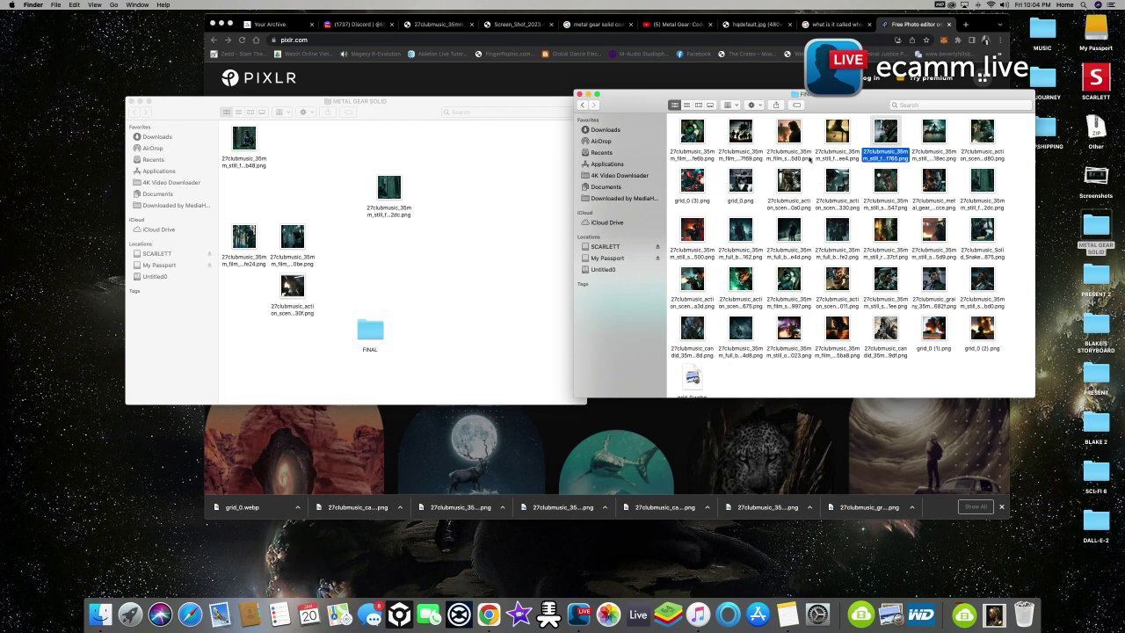
click(767, 278)
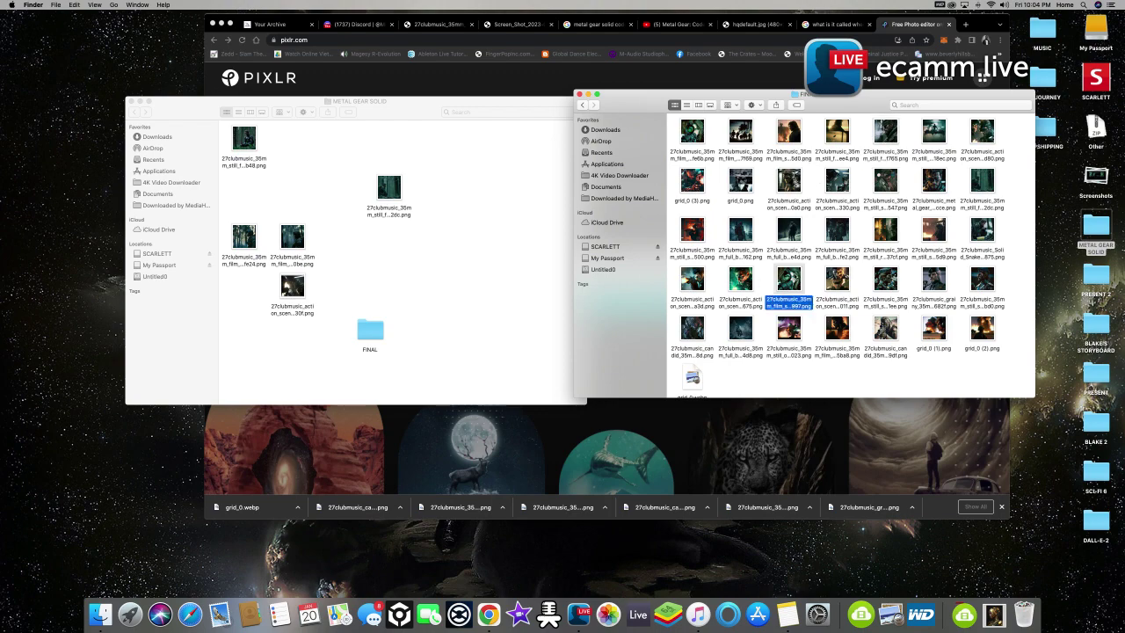
key(space)
key(space)
click(689, 131)
key(space)
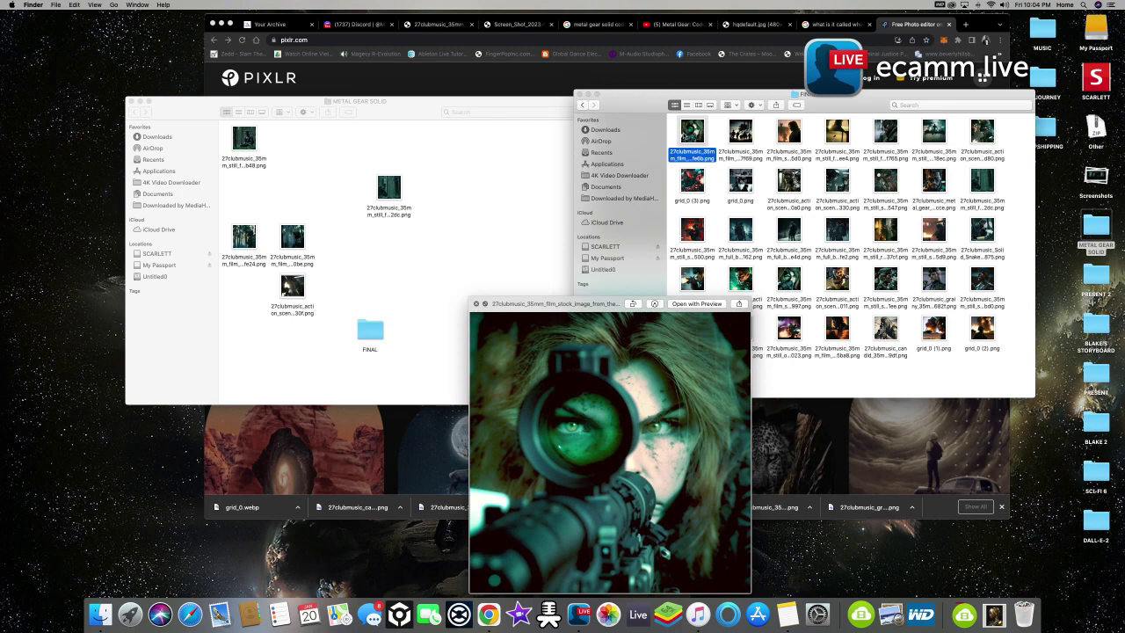
key(space)
drag(790, 277, 469, 241)
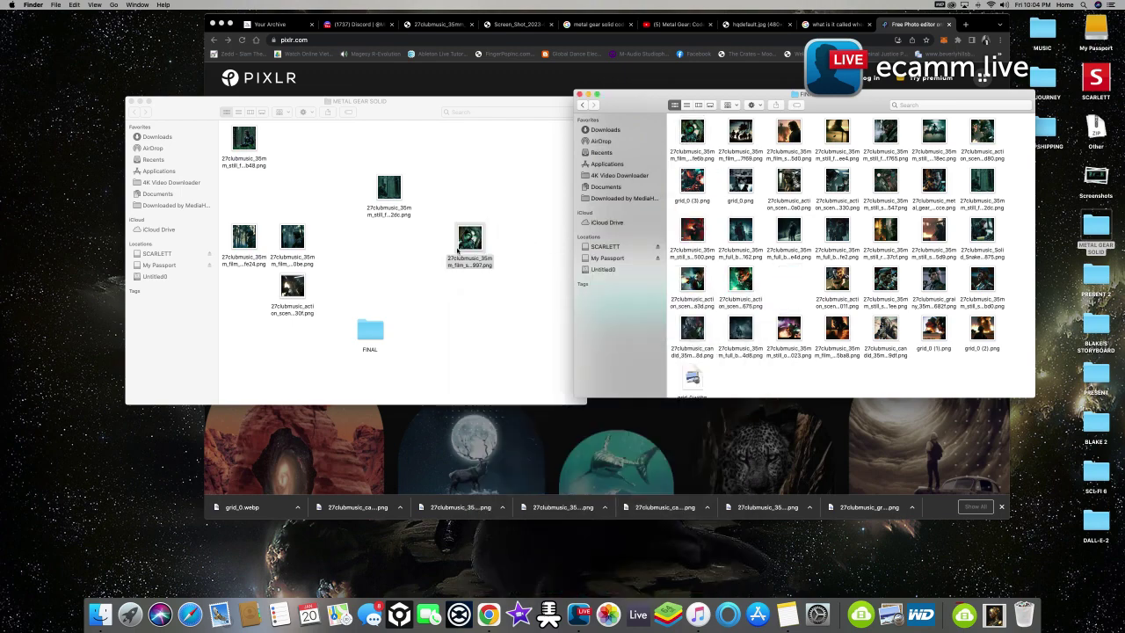
drag(457, 249, 466, 246)
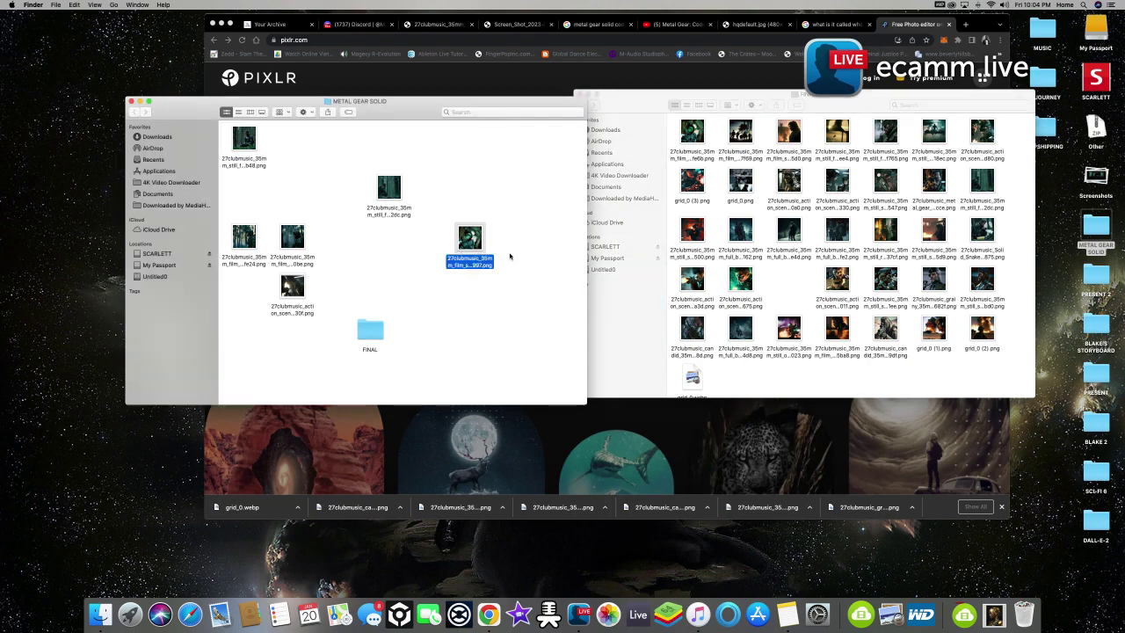
Compare the two adjacent sci-fi gunfight images and move the one ending in a3d.png, with the firing muzzle, into METAL GEAR SOLID
click(760, 264)
click(694, 280)
key(space)
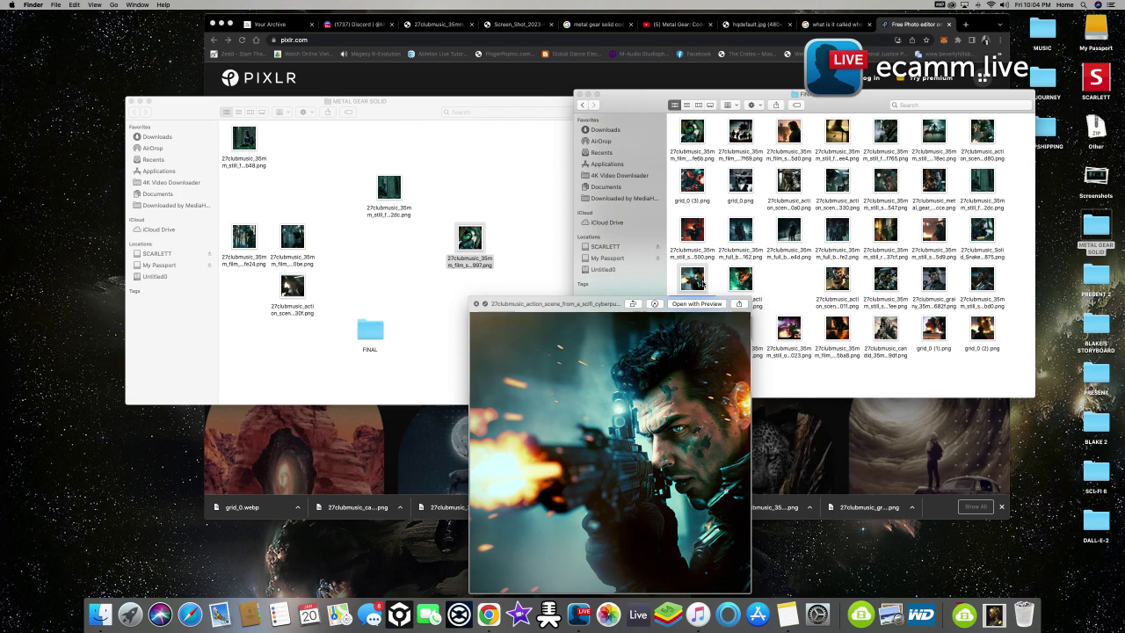
key(space)
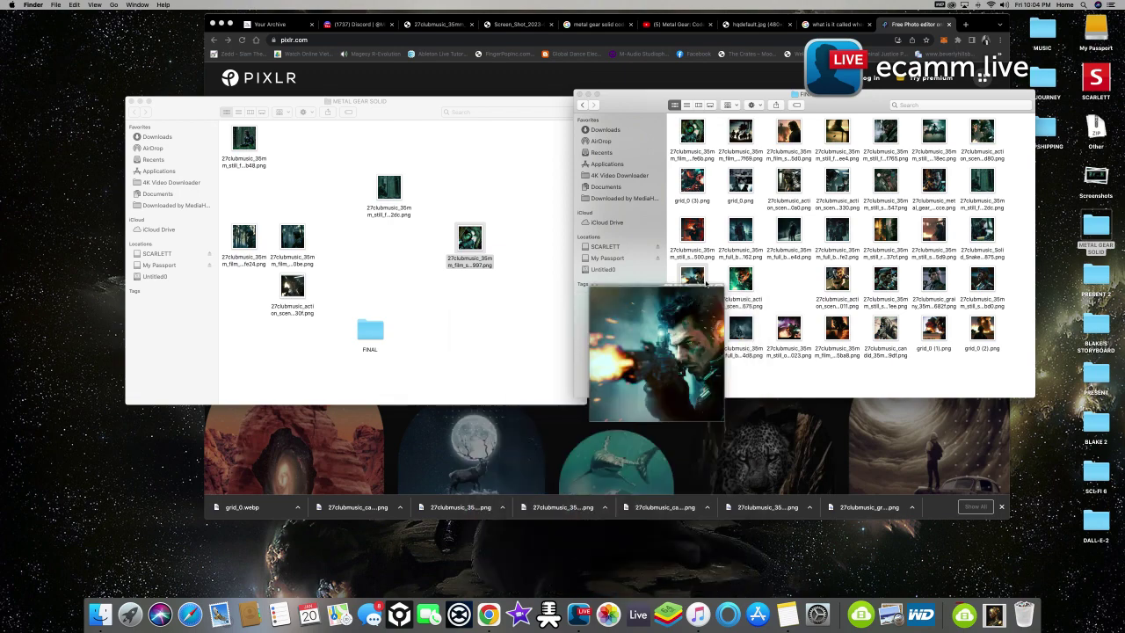
click(741, 281)
key(space)
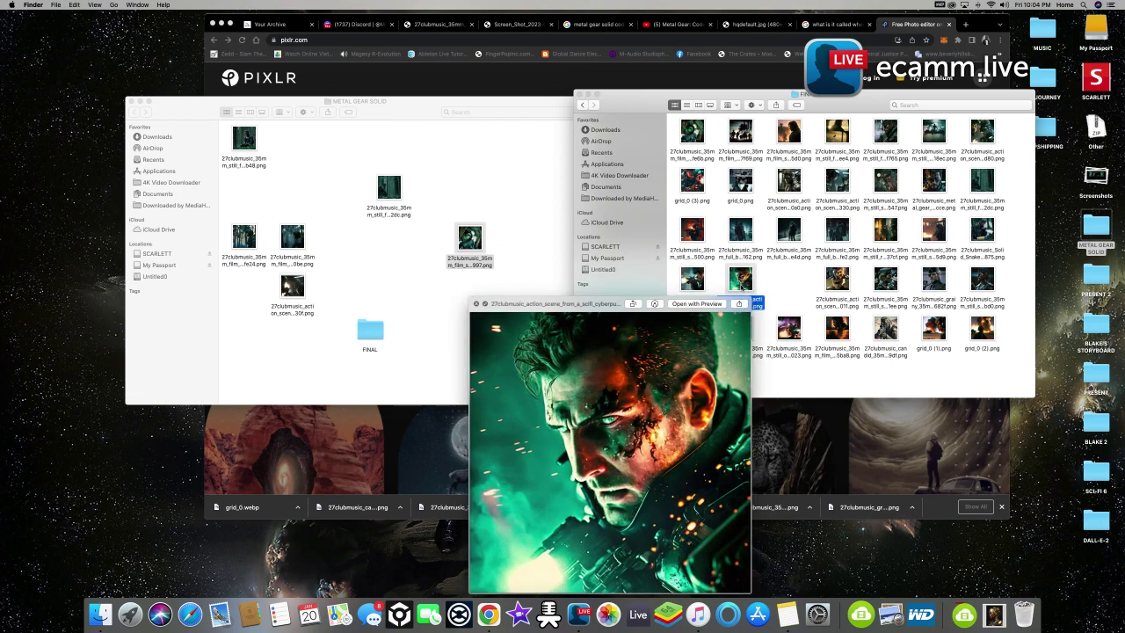
key(space)
click(693, 279)
drag(693, 279, 479, 310)
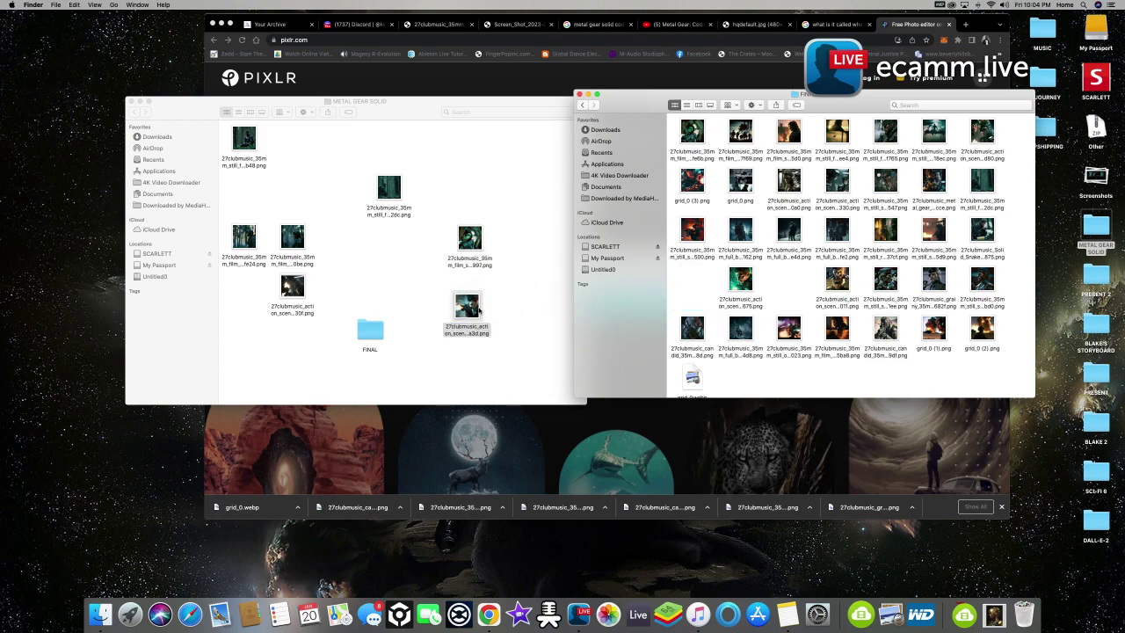
Compare the two full-body shots of the lone armed woman in snow and move the one ending in 162.png into METAL GEAR SOLID
click(703, 250)
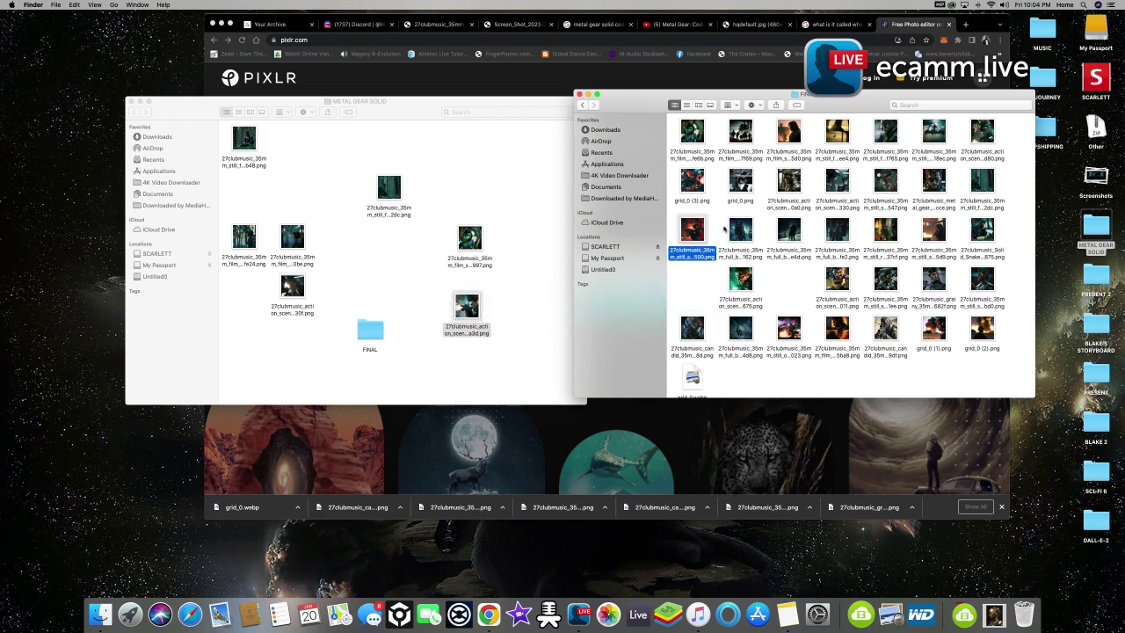
click(788, 230)
key(space)
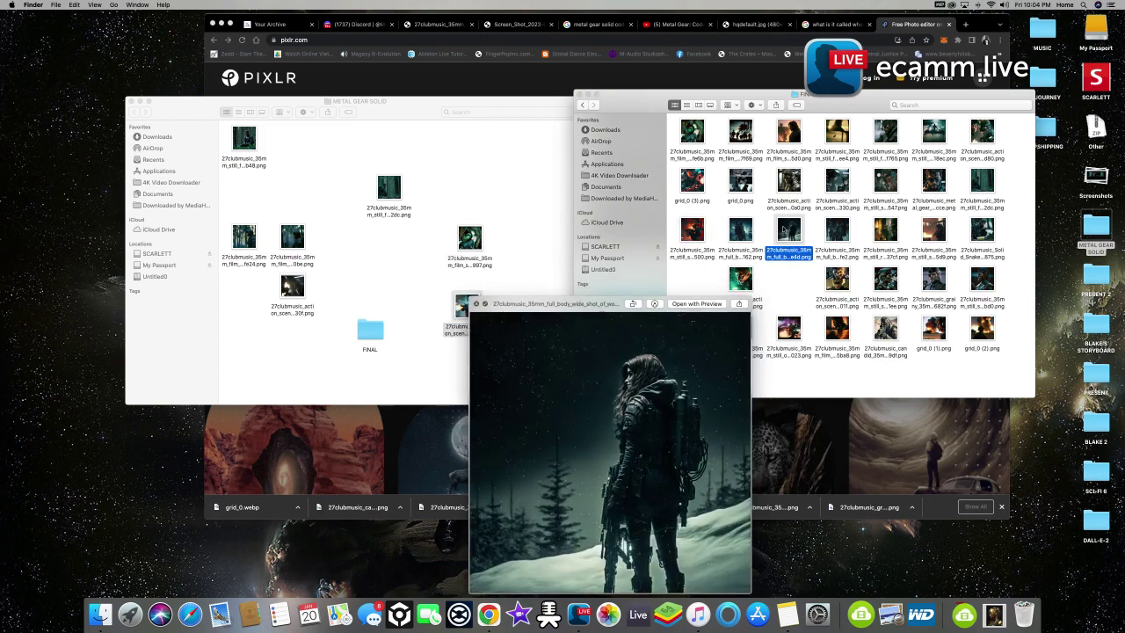
key(space)
click(746, 233)
key(space)
key(space)
key(space)
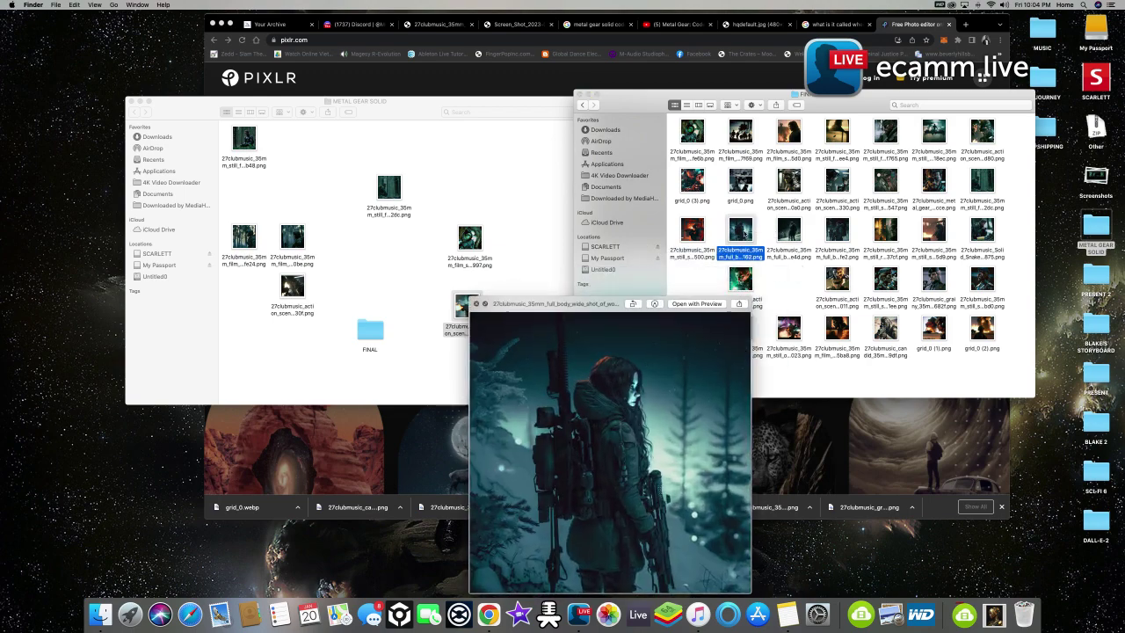
key(space)
click(789, 230)
key(space)
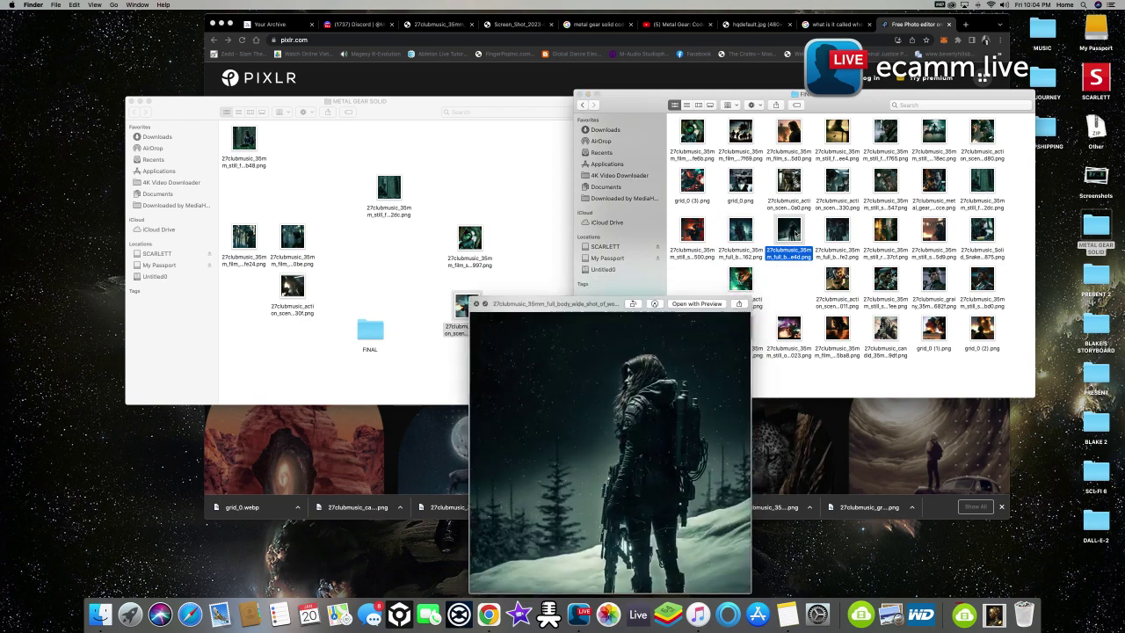
key(space)
click(749, 234)
key(space)
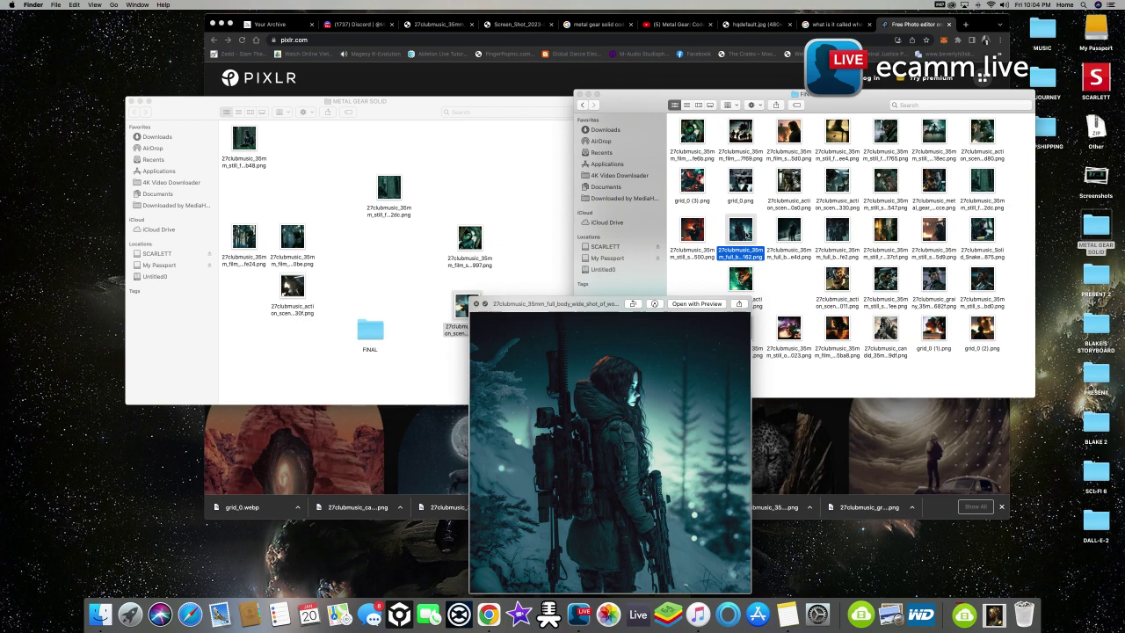
key(space)
drag(740, 230, 508, 268)
Preview the snowy forest shot of two armed women, ending in fe2.png, and move it into METAL GEAR SOLID
click(833, 228)
key(space)
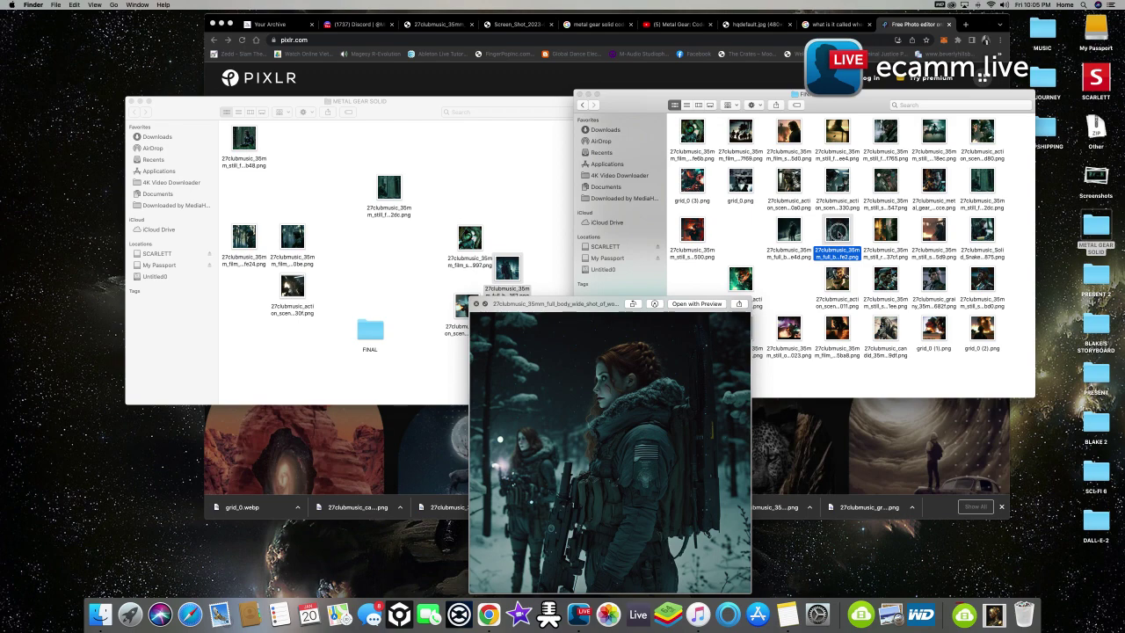
key(space)
key(space)
key(space)
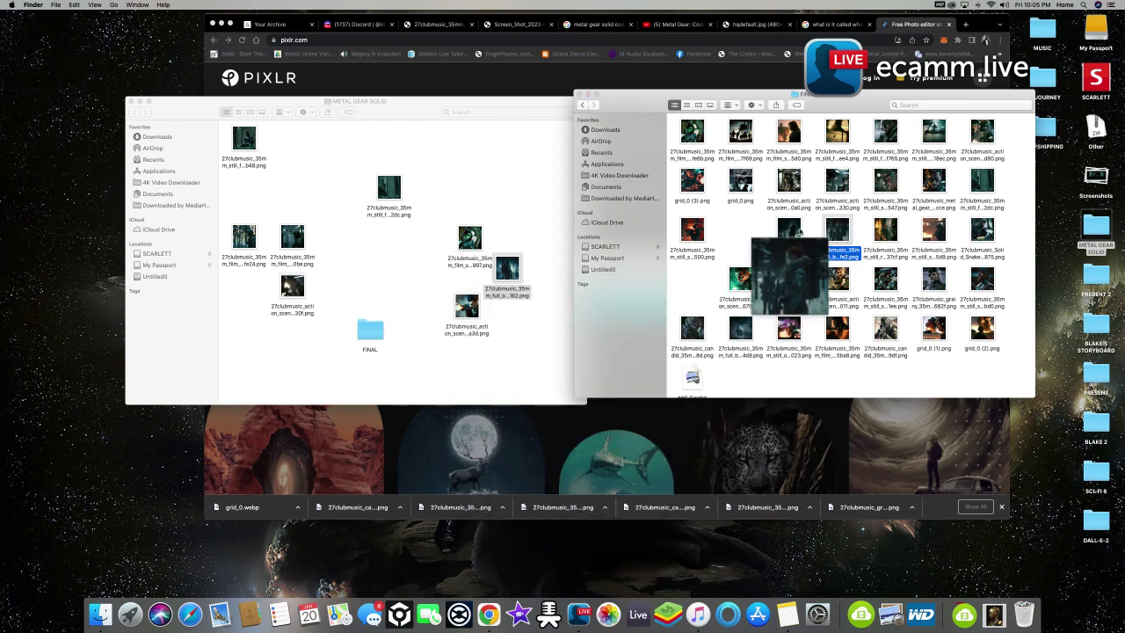
key(Left)
key(space)
key(space)
drag(830, 230, 518, 204)
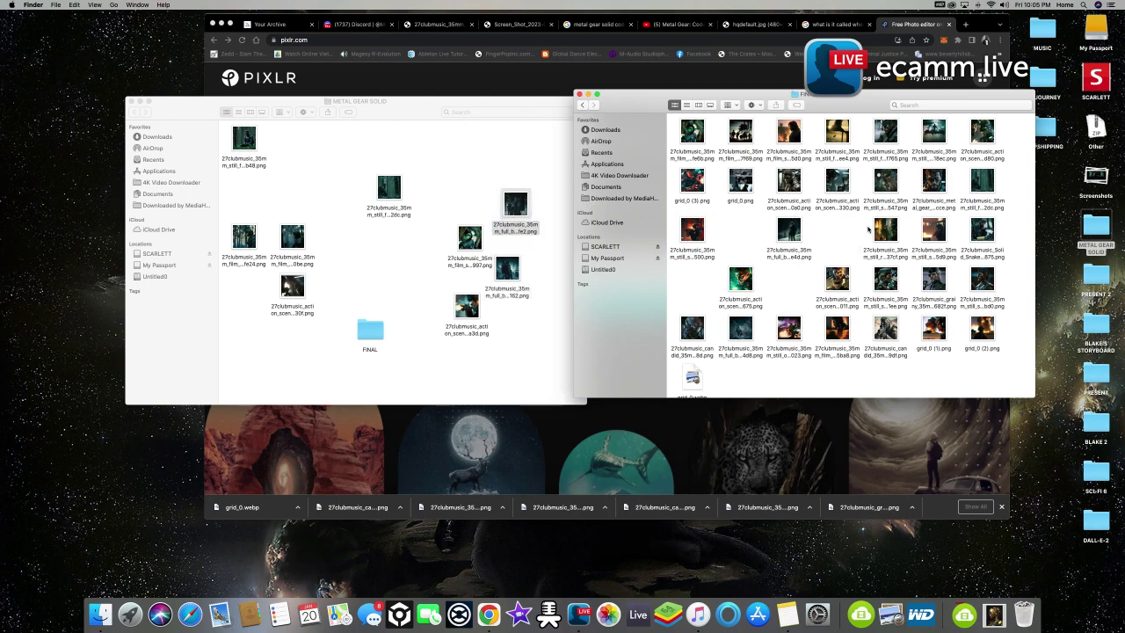
Preview the fiery Revolver Ocelot still ending in 37cf.png and move it into METAL GEAR SOLID
click(886, 229)
key(space)
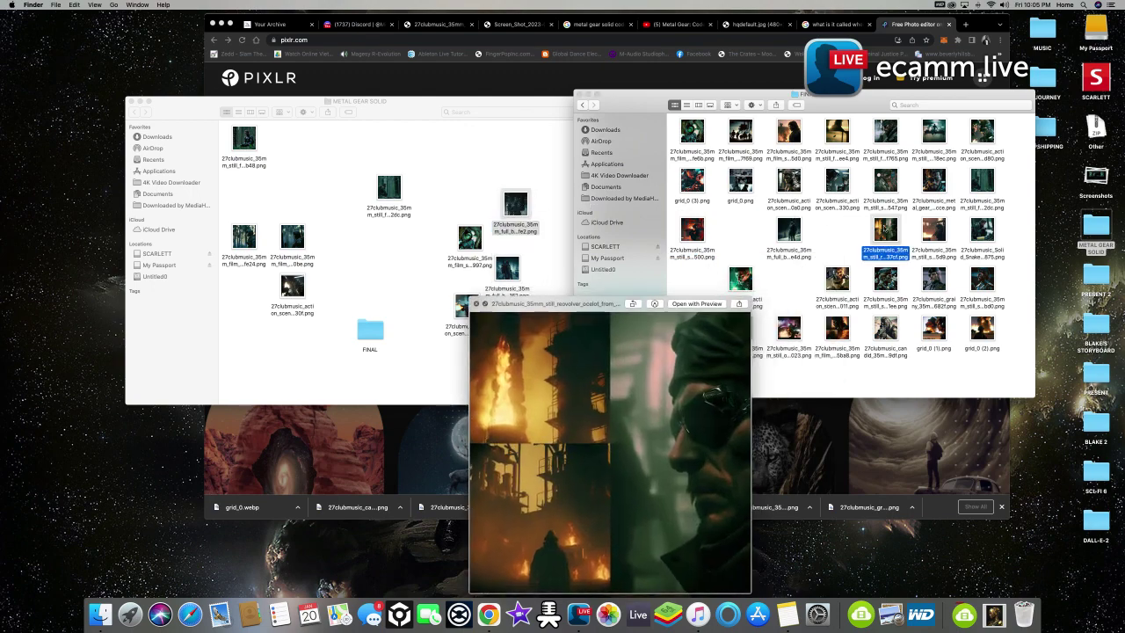
key(space)
drag(885, 230, 484, 165)
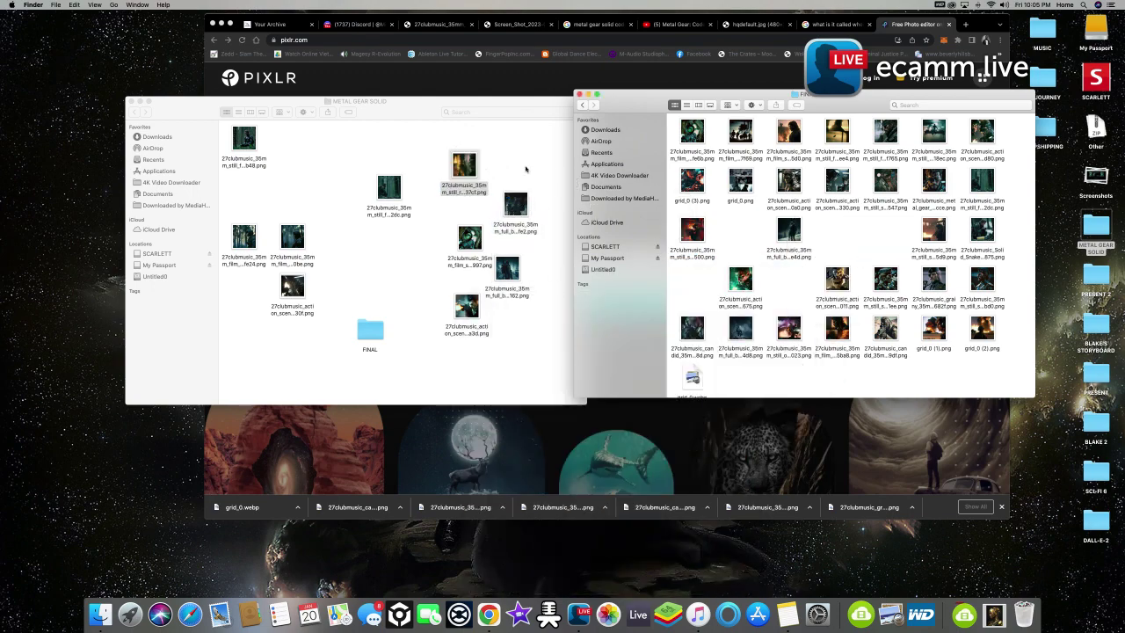
Preview the red-lit still of the masked soldier aiming a rifle, ending in 500.png, and move it into METAL GEAR SOLID
click(693, 230)
key(space)
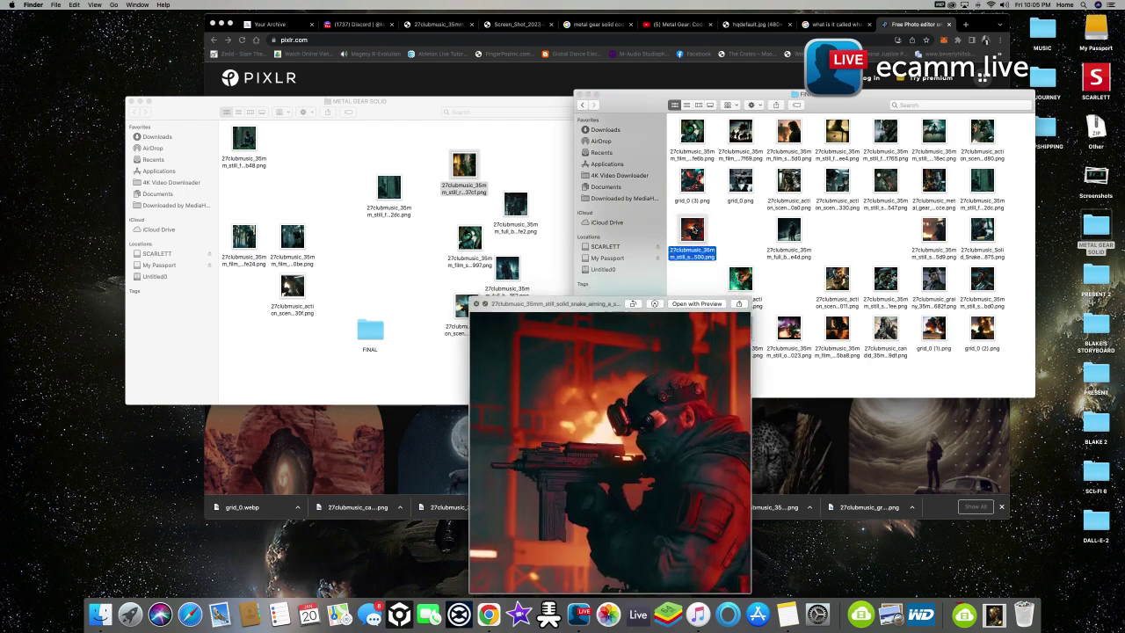
key(space)
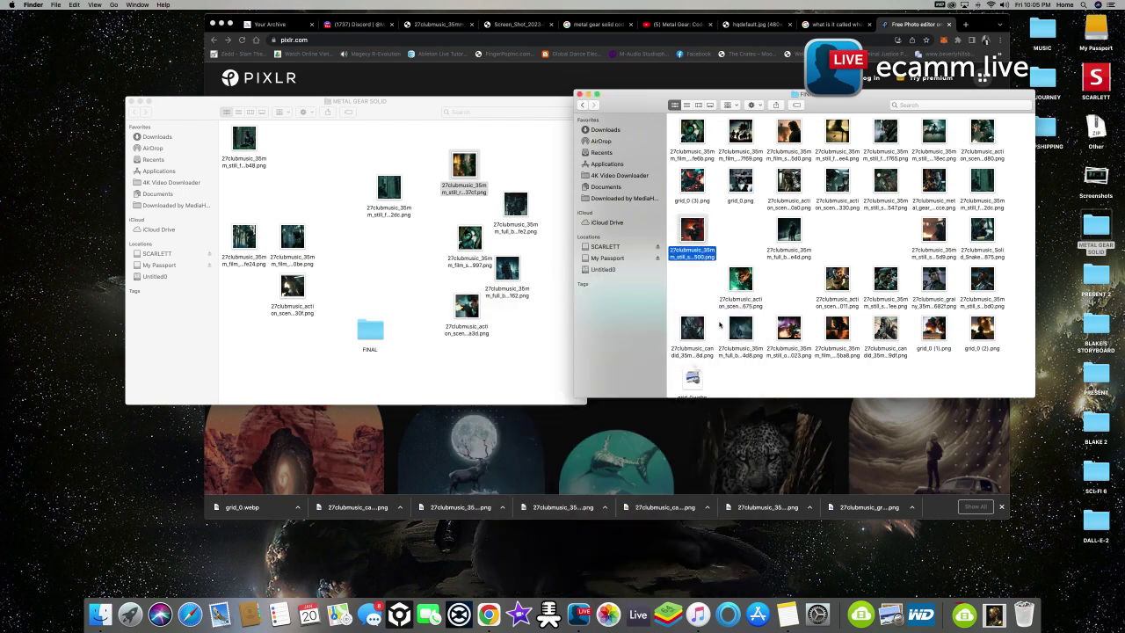
drag(703, 231, 494, 341)
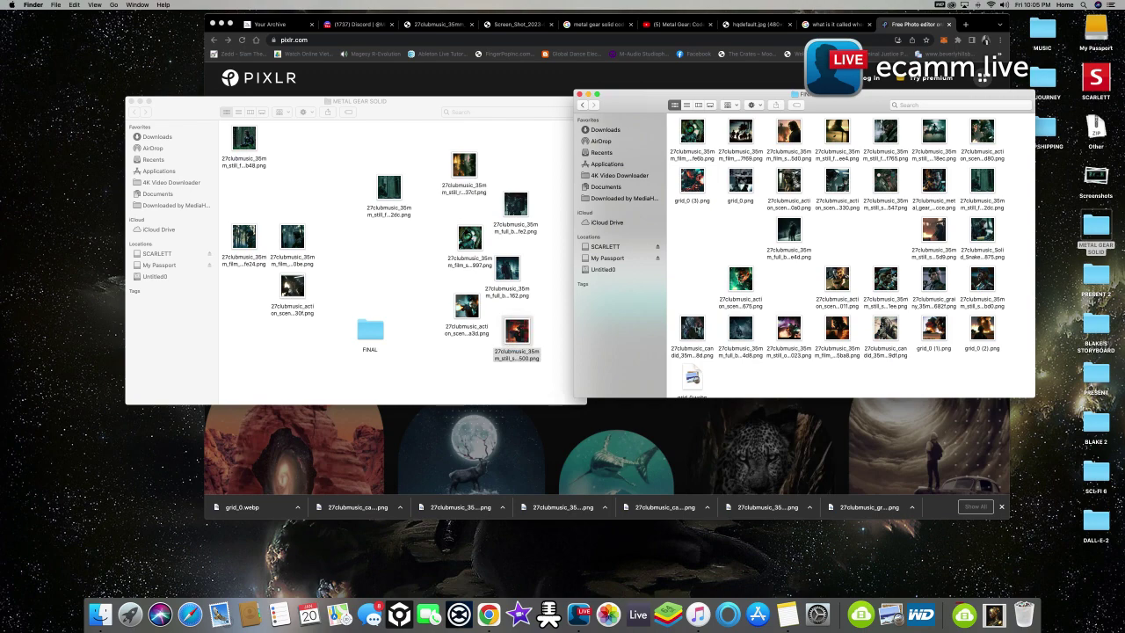
Preview the candid shot of the bandana-wearing rifleman, ending in 8d.png, and move it into METAL GEAR SOLID
click(692, 333)
key(space)
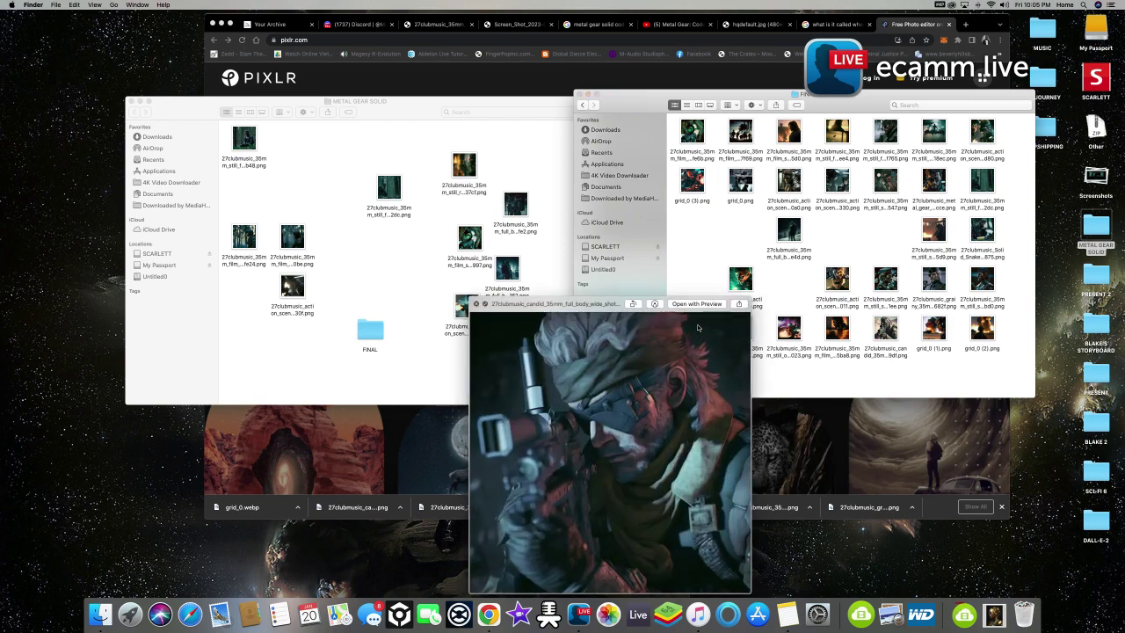
key(space)
drag(693, 333, 433, 365)
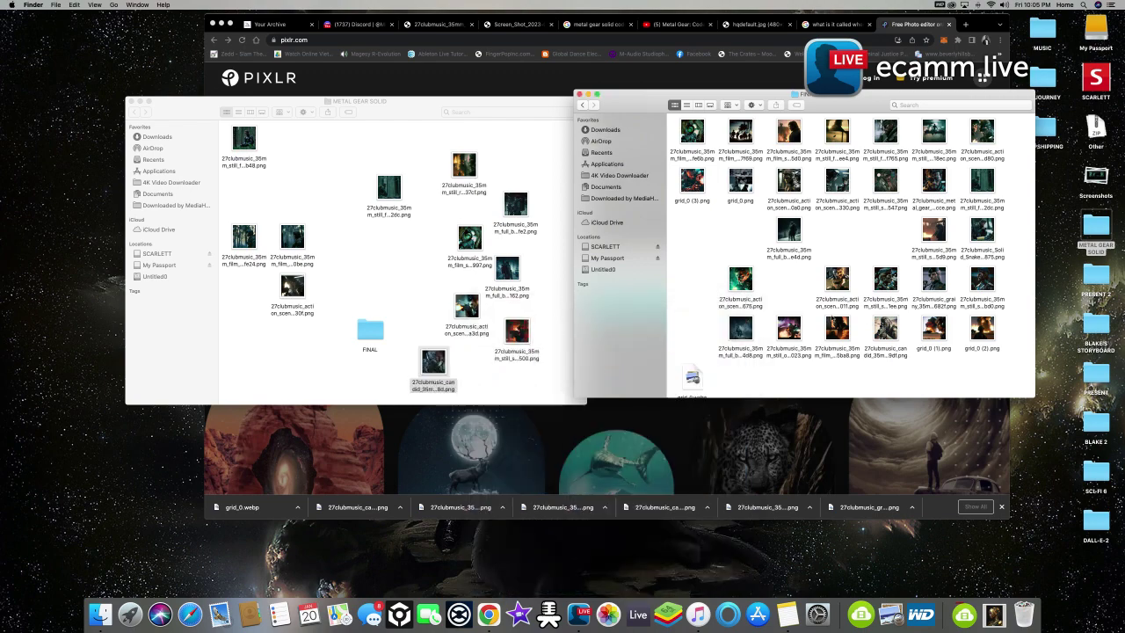
Review the images ending in 9df.png, 011.png and 675.png and the gunfire portrait grid_0 (3).png at full size
click(886, 328)
key(space)
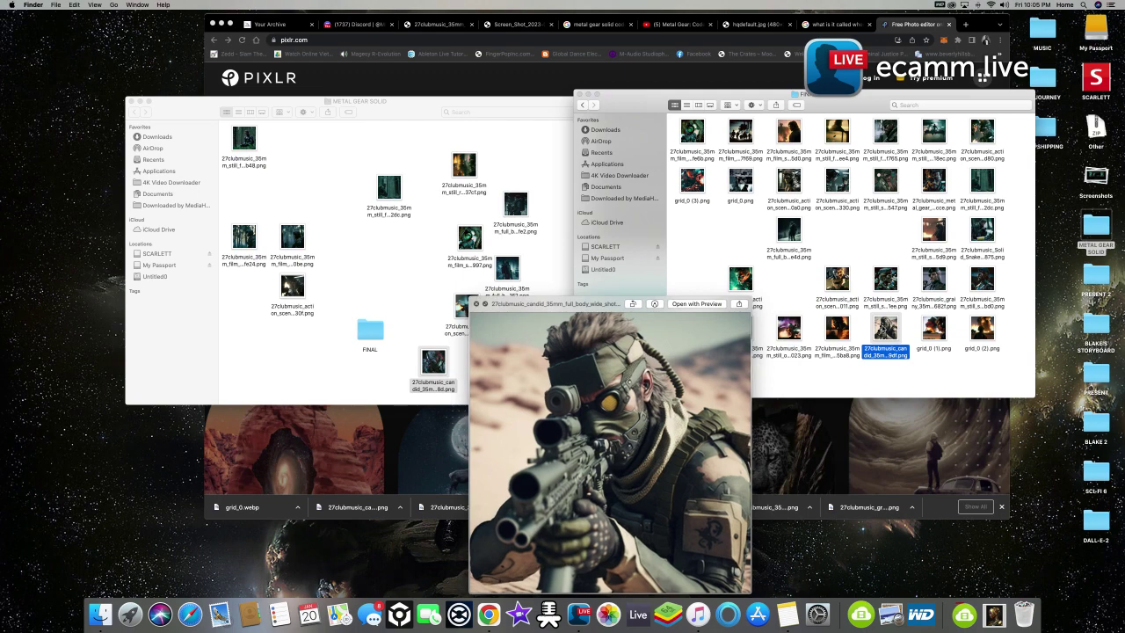
key(space)
key(space)
key(space)
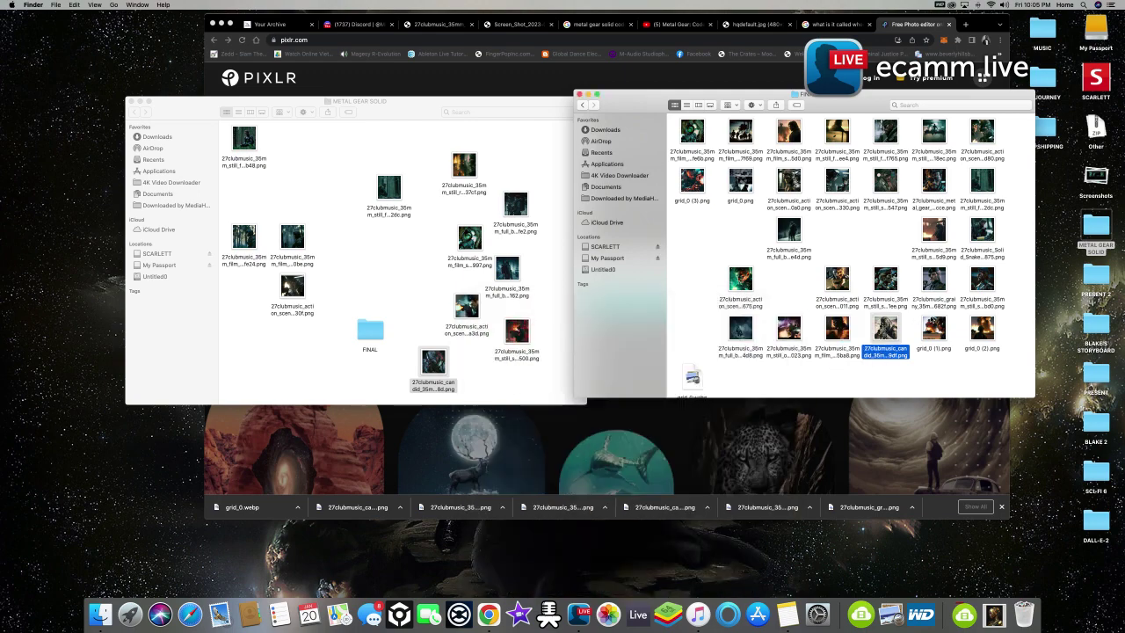
click(844, 283)
key(space)
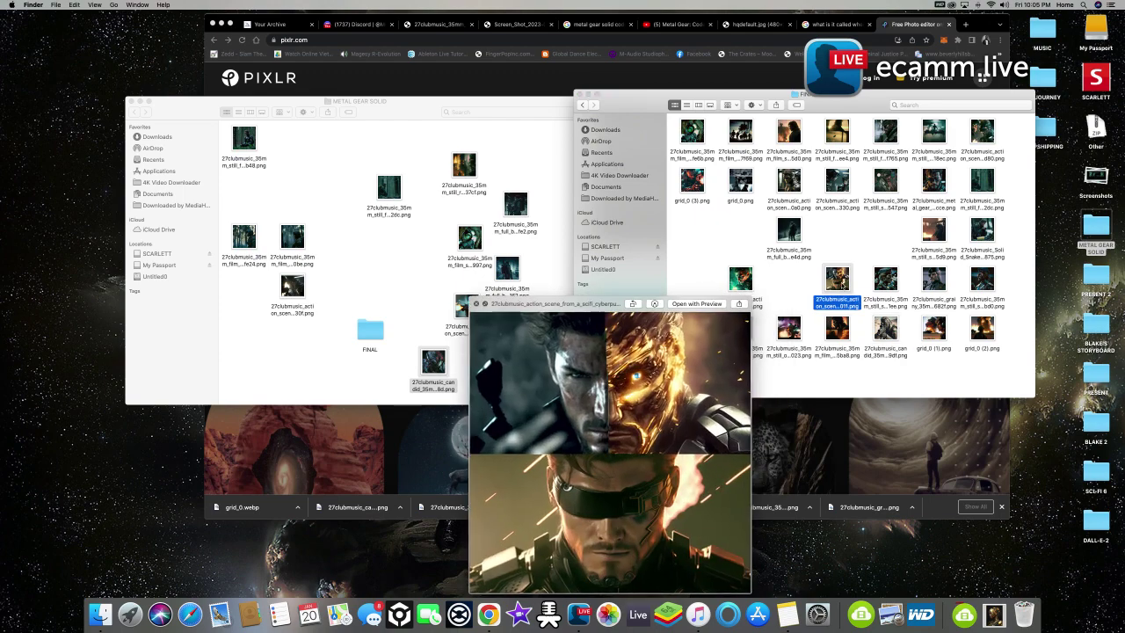
key(space)
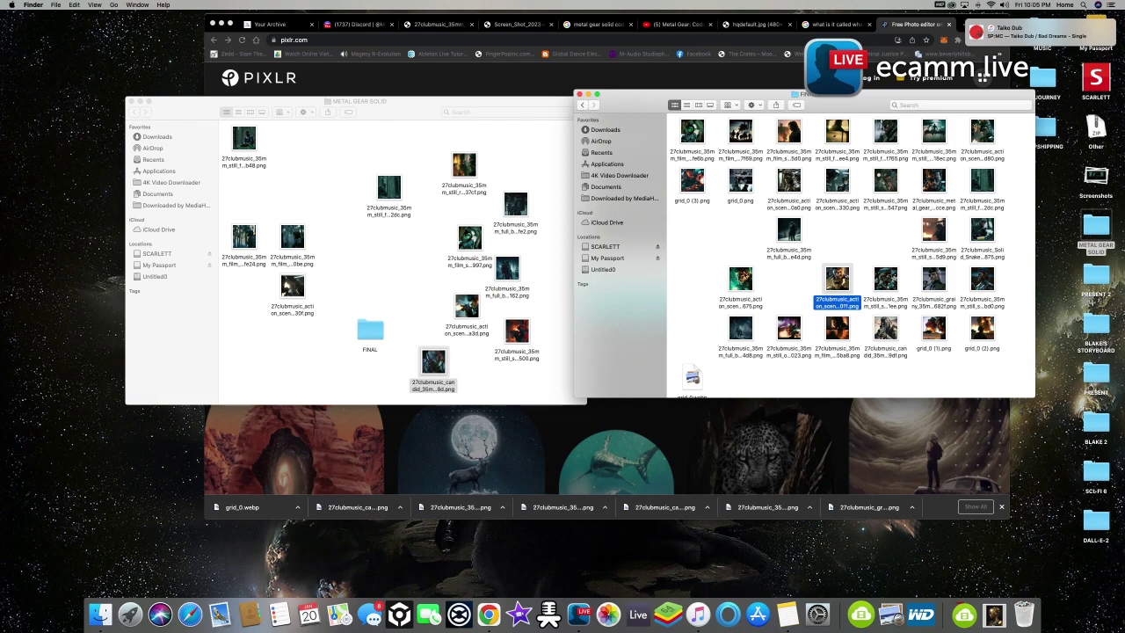
click(740, 278)
key(space)
key(space)
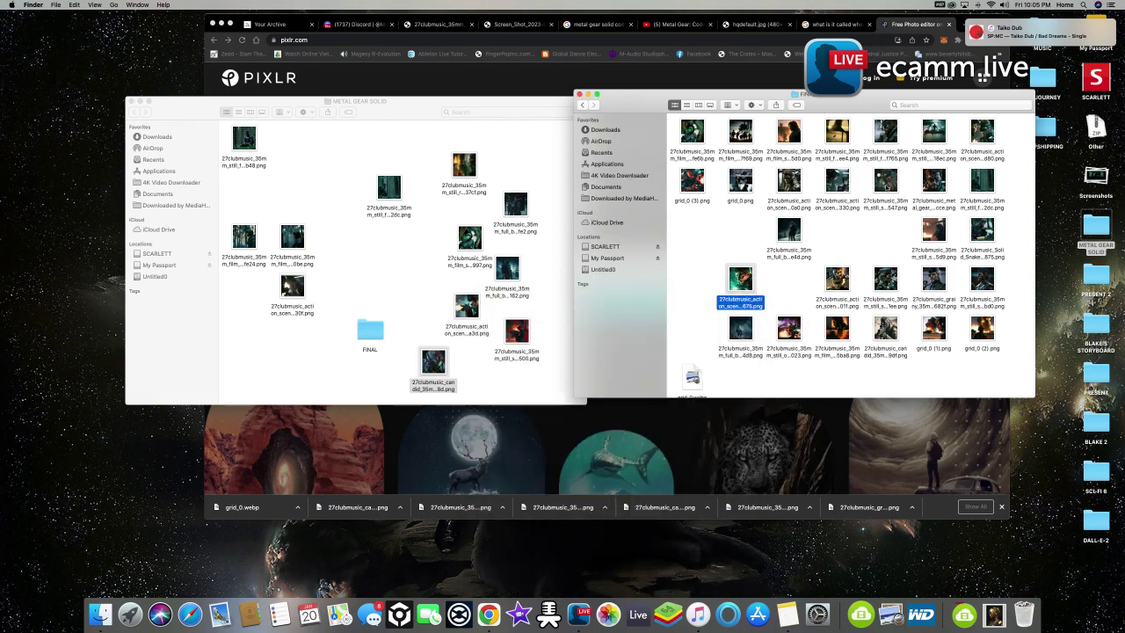
click(681, 183)
key(space)
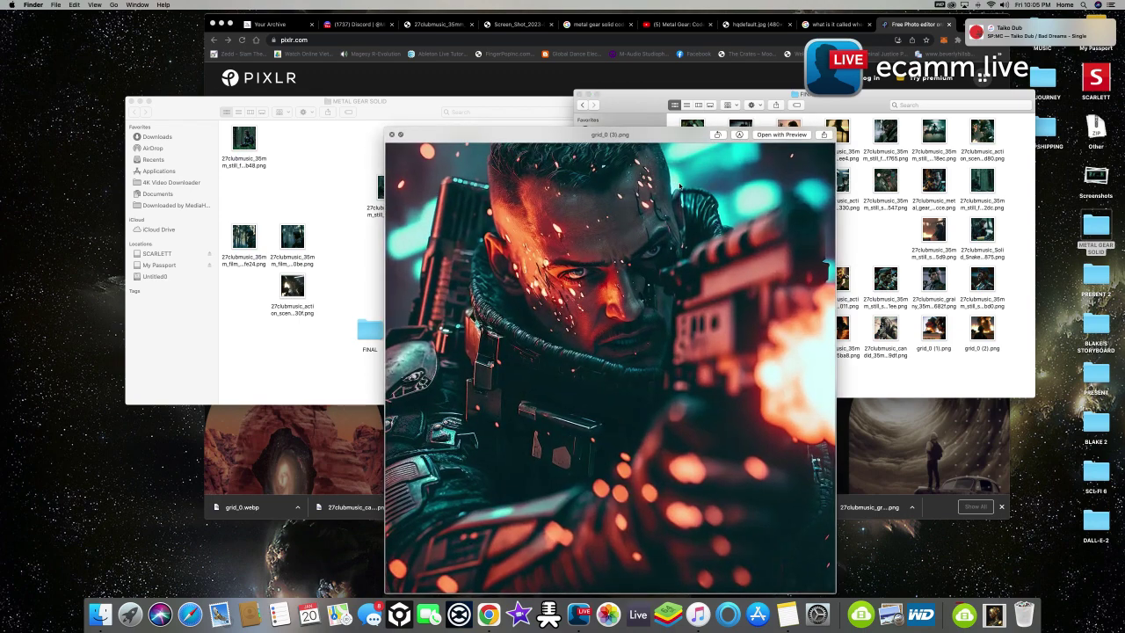
key(space)
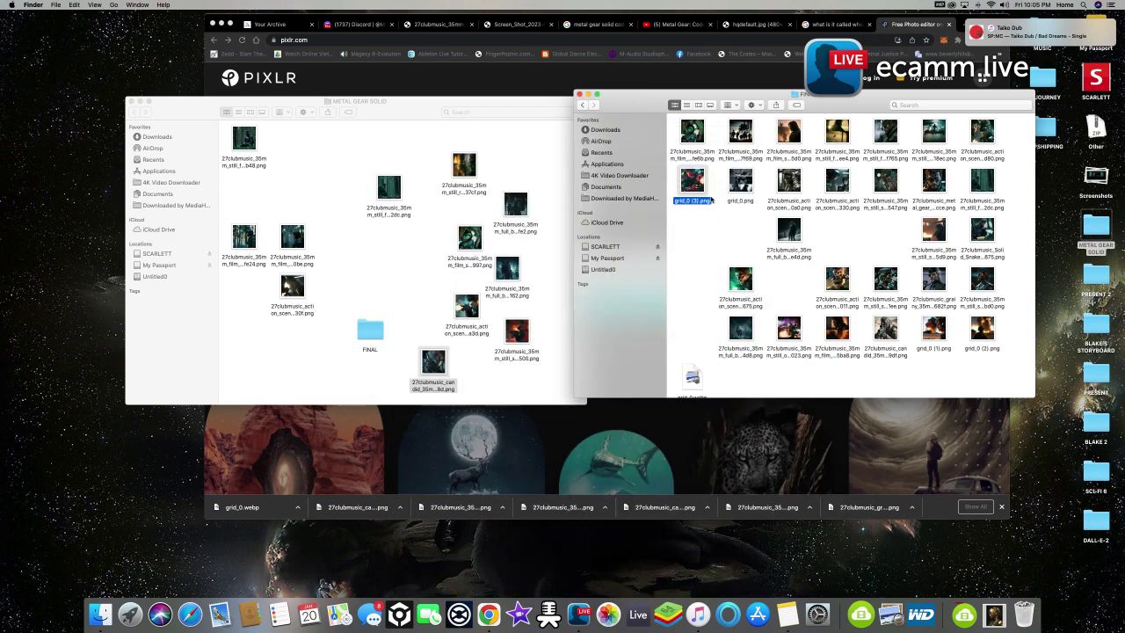
Preview the action scene of the masked hero with a helmeted soldier behind, ending in 0a0.png, and move it into METAL GEAR SOLID
click(789, 182)
key(space)
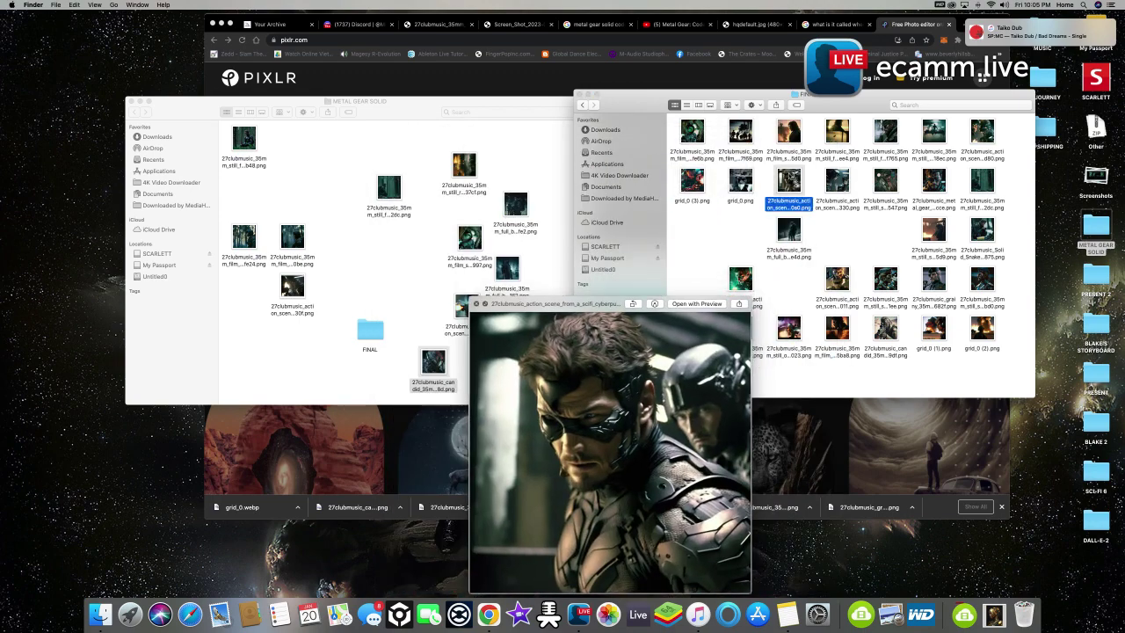
key(space)
drag(788, 181, 375, 260)
Review the images ending in 330.png and 1ee.png, and move the previewed still ending in 547.png into METAL GEAR SOLID
click(838, 181)
key(space)
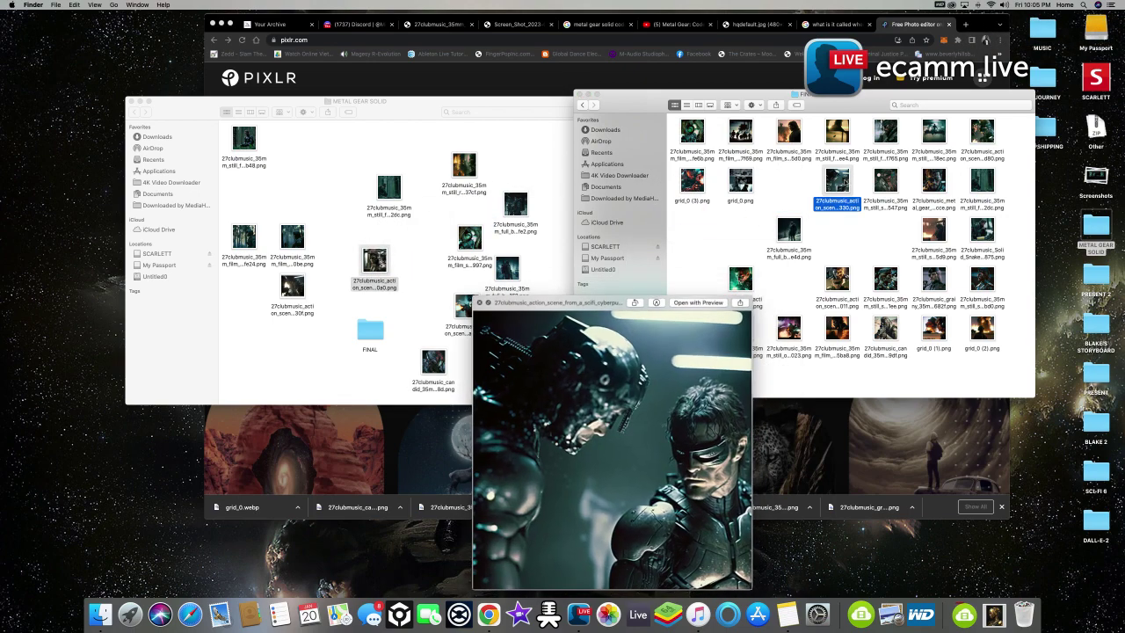
key(space)
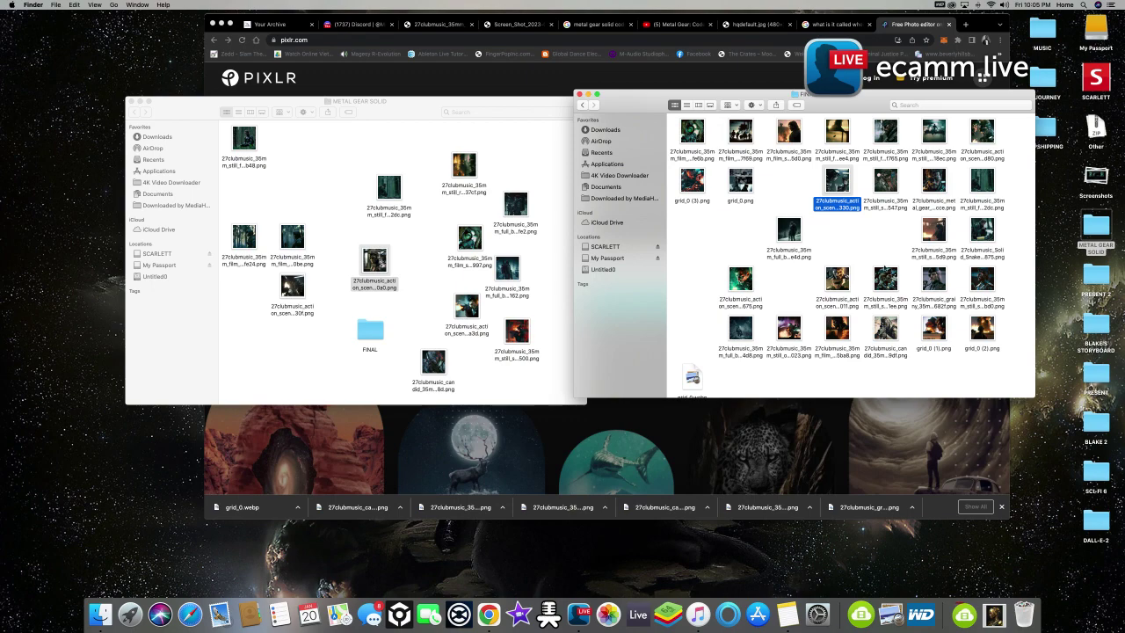
click(886, 277)
key(space)
key(space)
click(870, 186)
key(space)
key(space)
drag(885, 183, 397, 148)
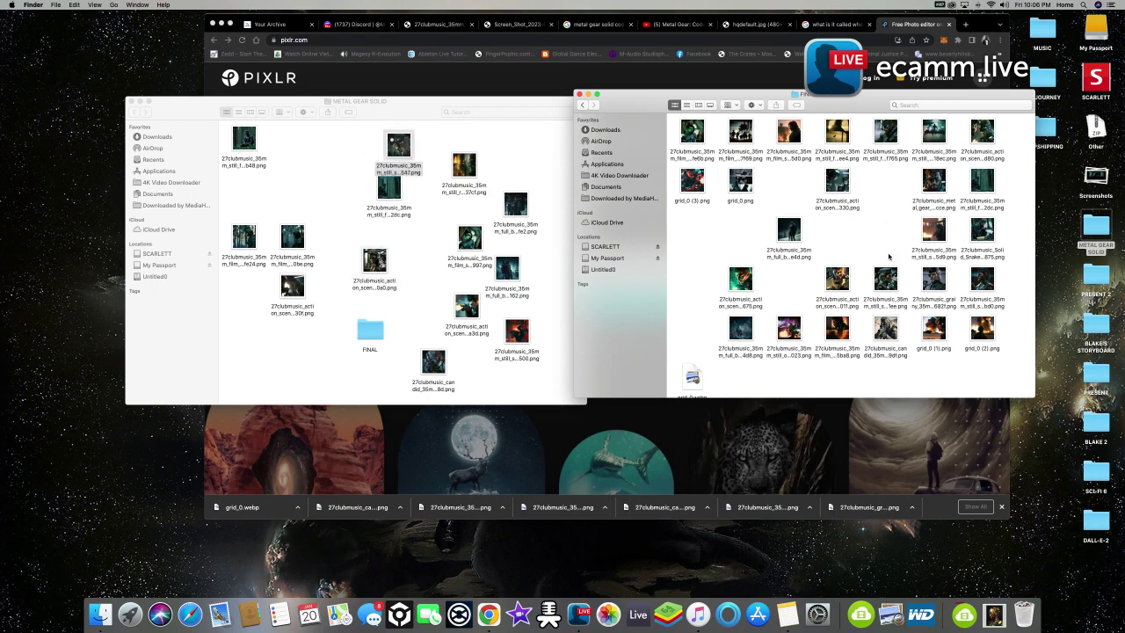
Preview the eyepatch close-up ending in cce.png and shift it slightly within its current folder
click(934, 180)
key(space)
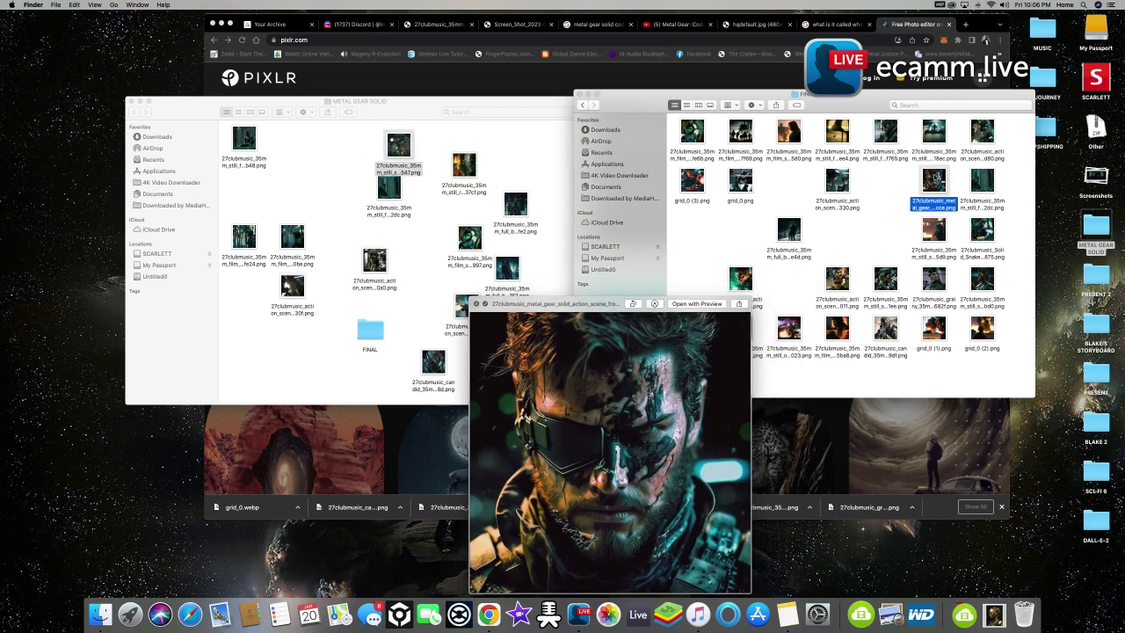
key(space)
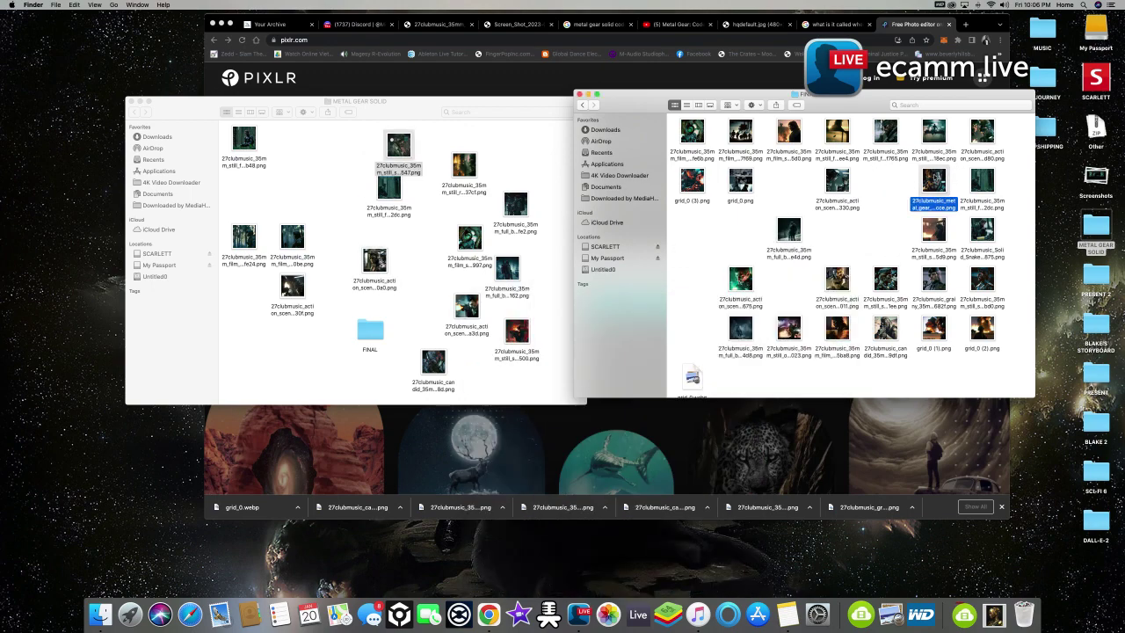
drag(935, 180, 898, 184)
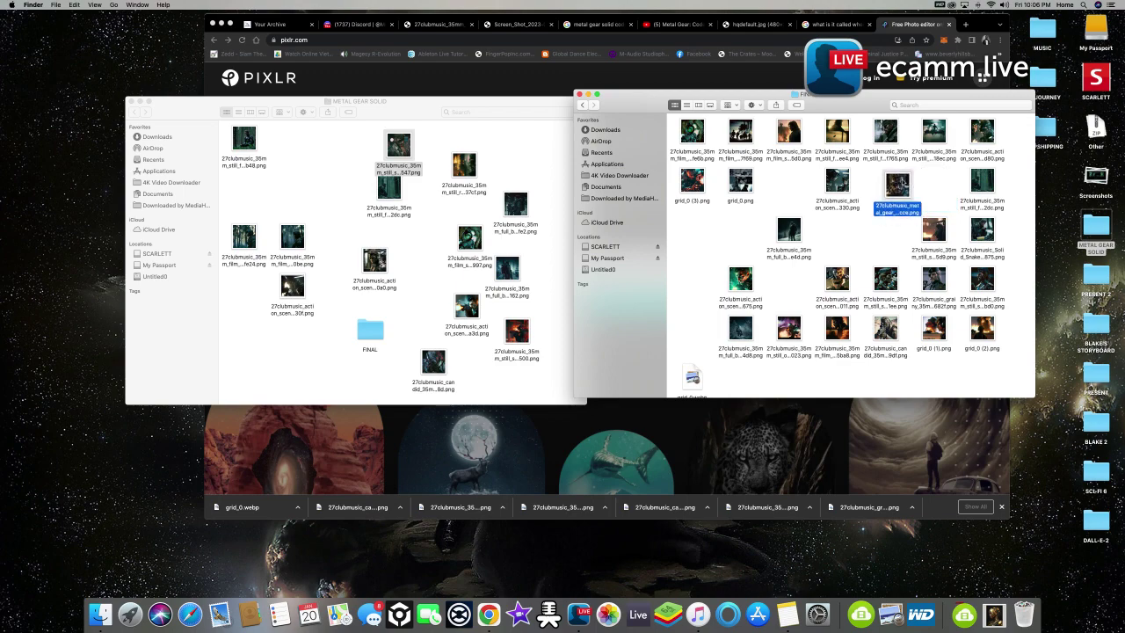
Check the stills ending in f765.png, 18ec.png and 7f69.png, and move the previewed full-body shot ending in 4d8.png into METAL GEAR SOLID
click(886, 134)
key(space)
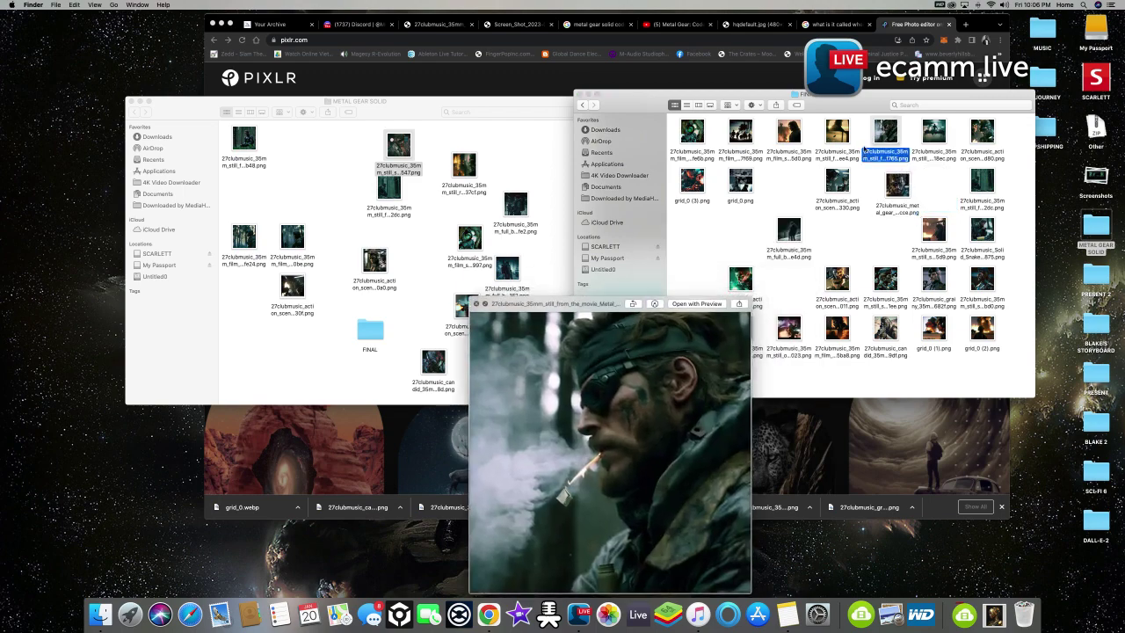
key(space)
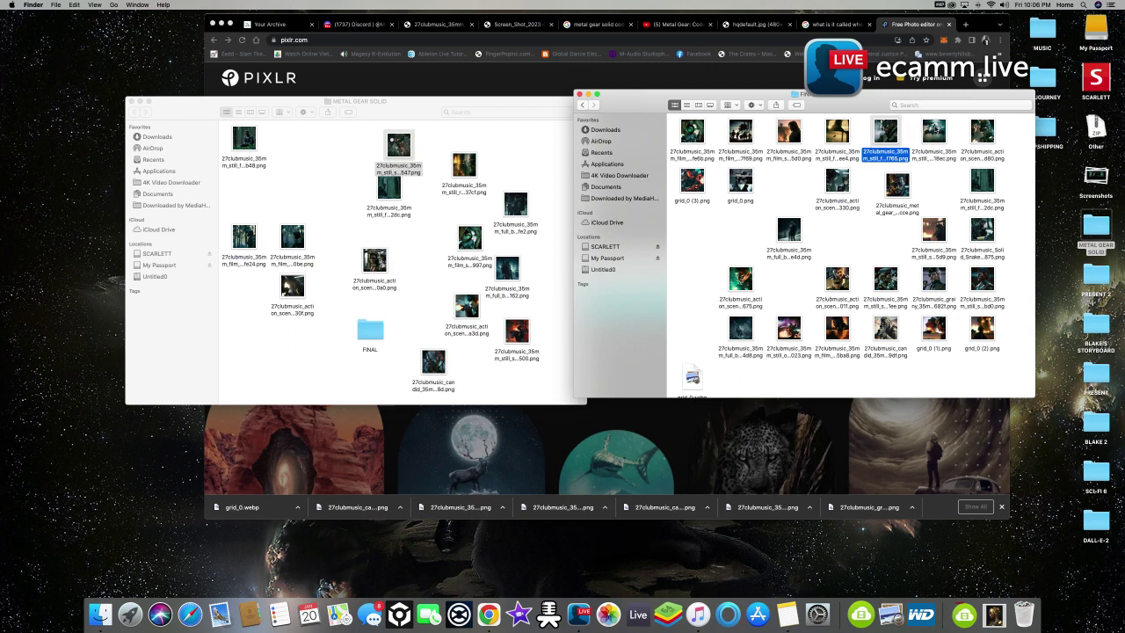
click(932, 134)
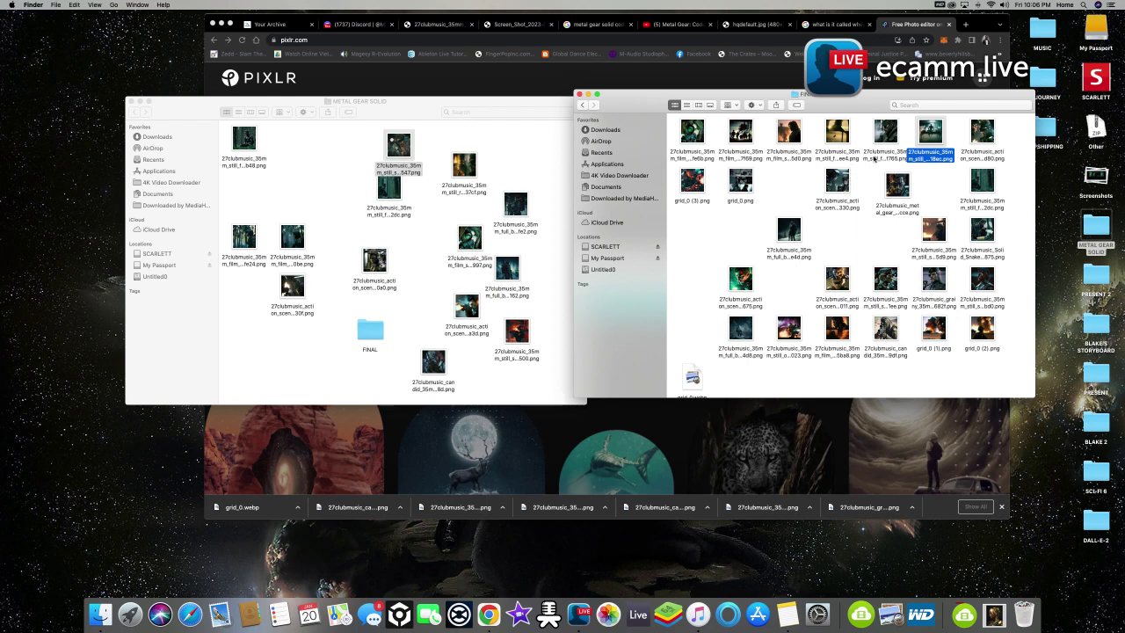
click(749, 136)
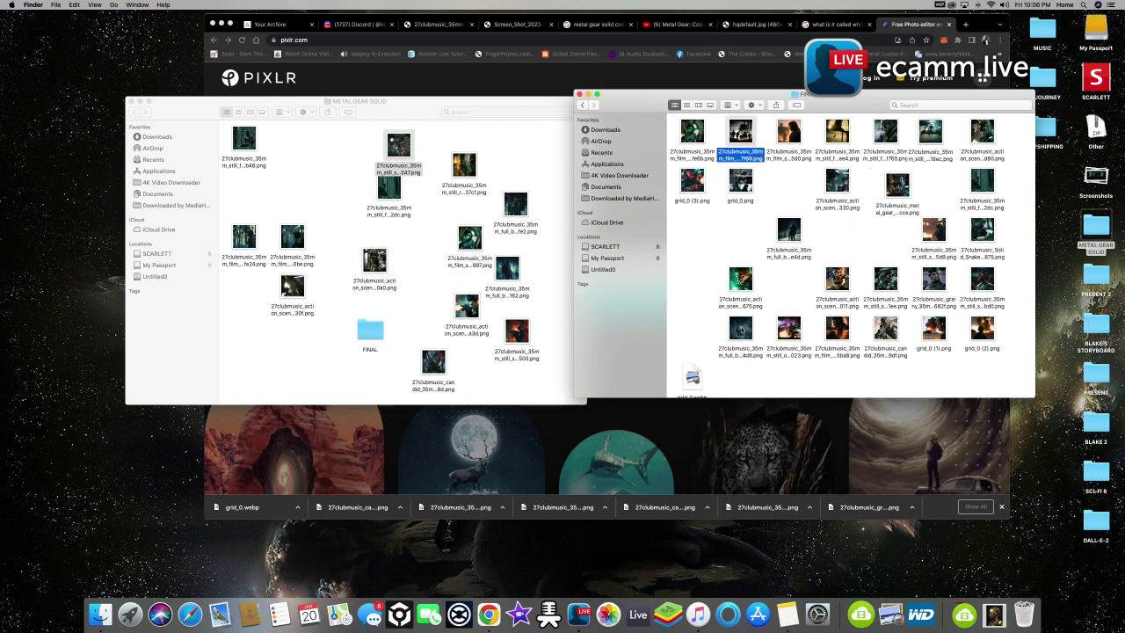
click(741, 332)
key(space)
key(space)
drag(741, 332, 432, 303)
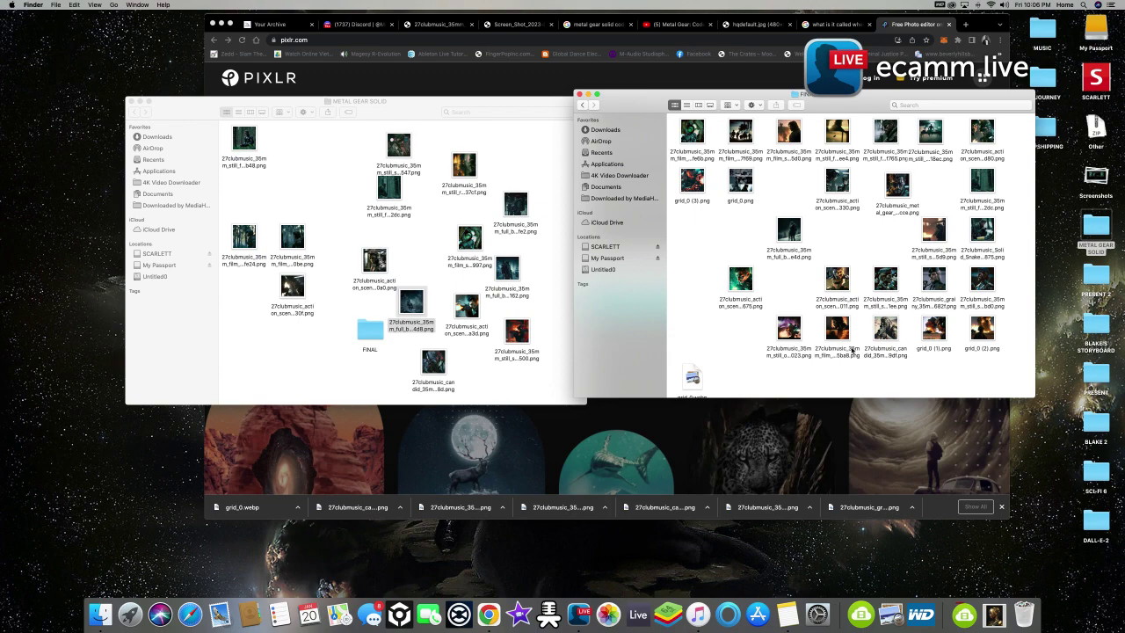
Compare the fiery images ending in 5ba8.png, grid_0 (1).png and grid_0 (2).png, and move grid_0 (2).png into METAL GEAR SOLID
click(837, 330)
key(space)
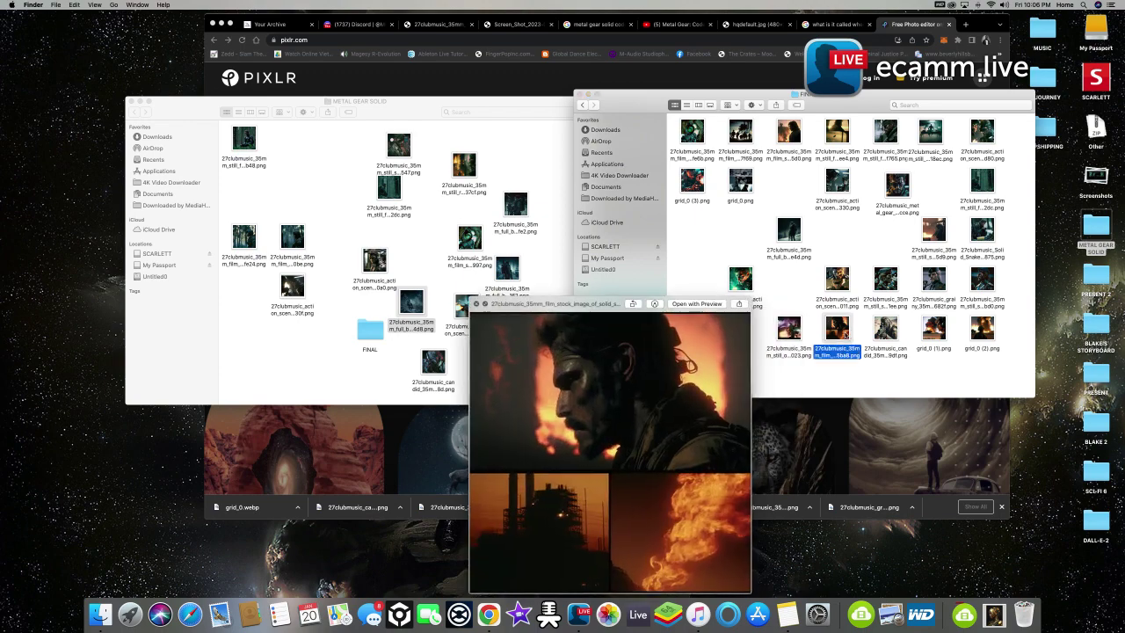
key(space)
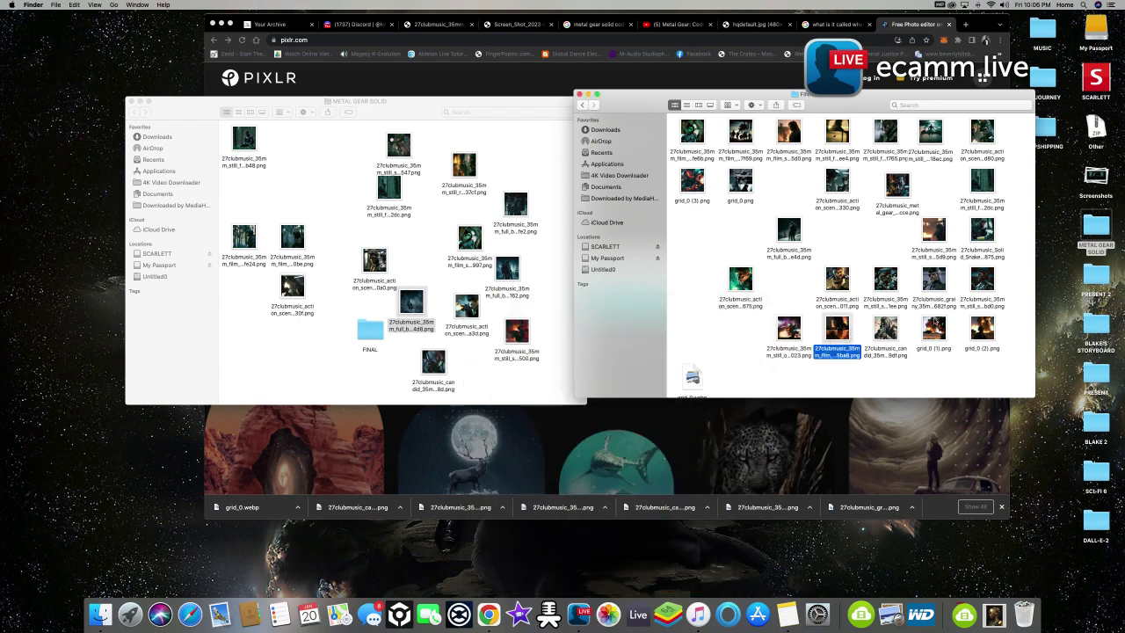
click(935, 331)
key(space)
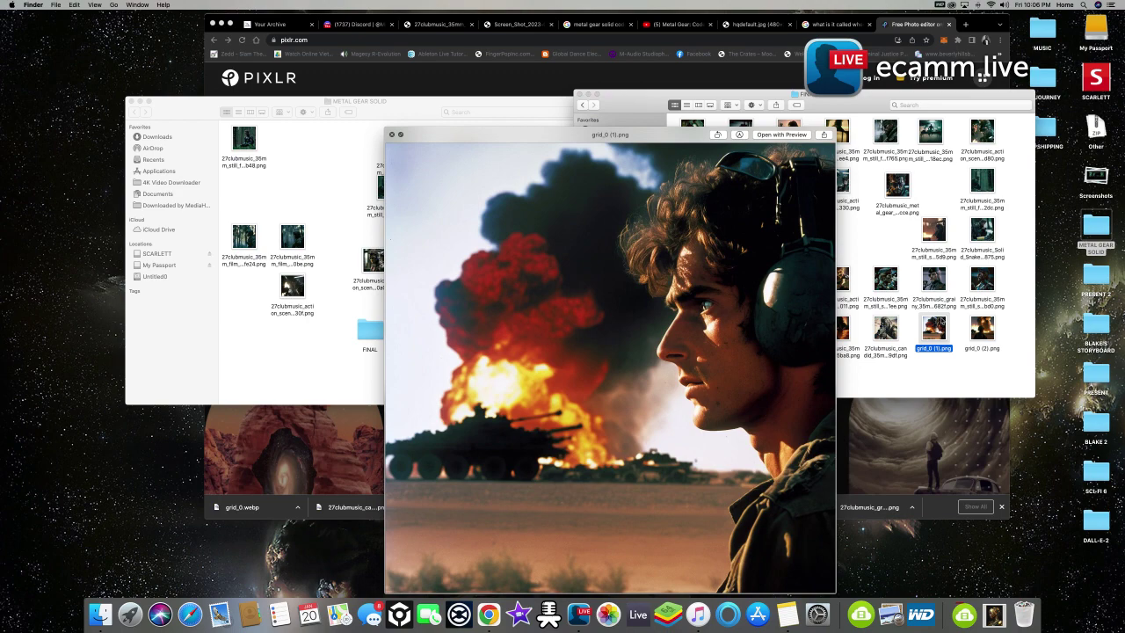
key(space)
click(982, 330)
key(space)
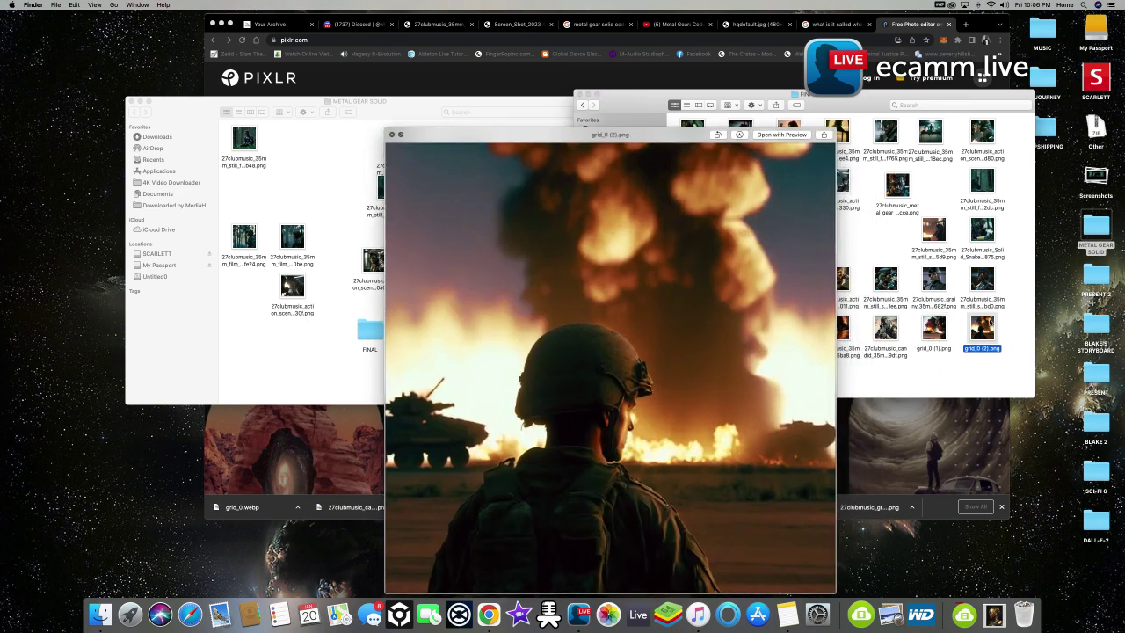
key(space)
drag(985, 324, 551, 301)
Recheck the desert sniper shot ending in 9df.png and the fiery three-panel image ending in 5ba8.png
click(886, 330)
key(space)
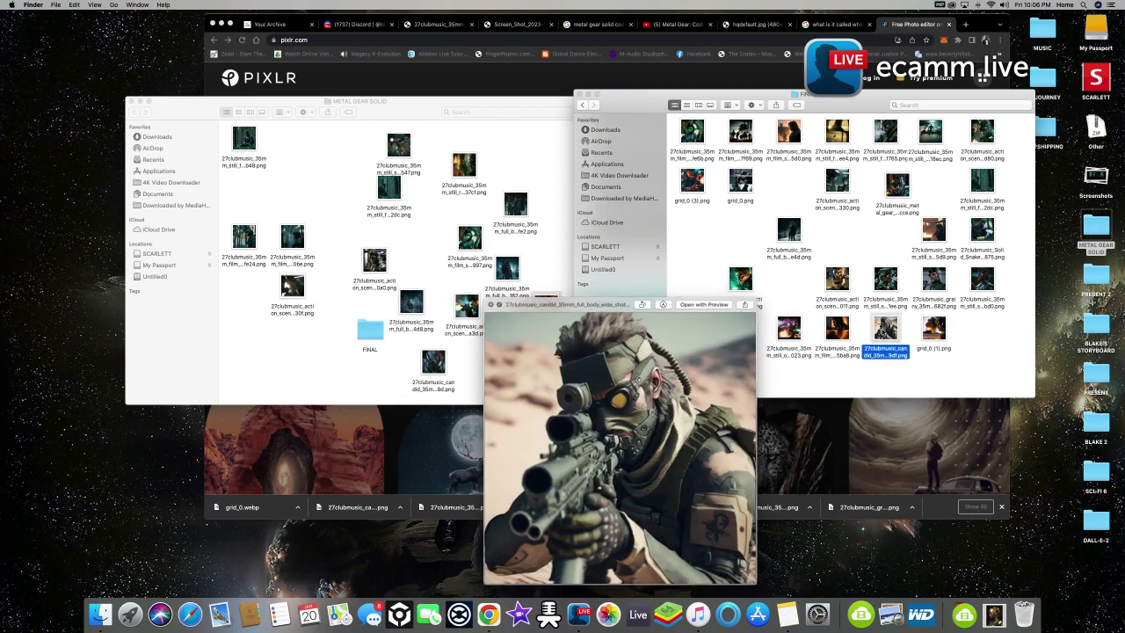
key(space)
click(837, 328)
key(space)
key(space)
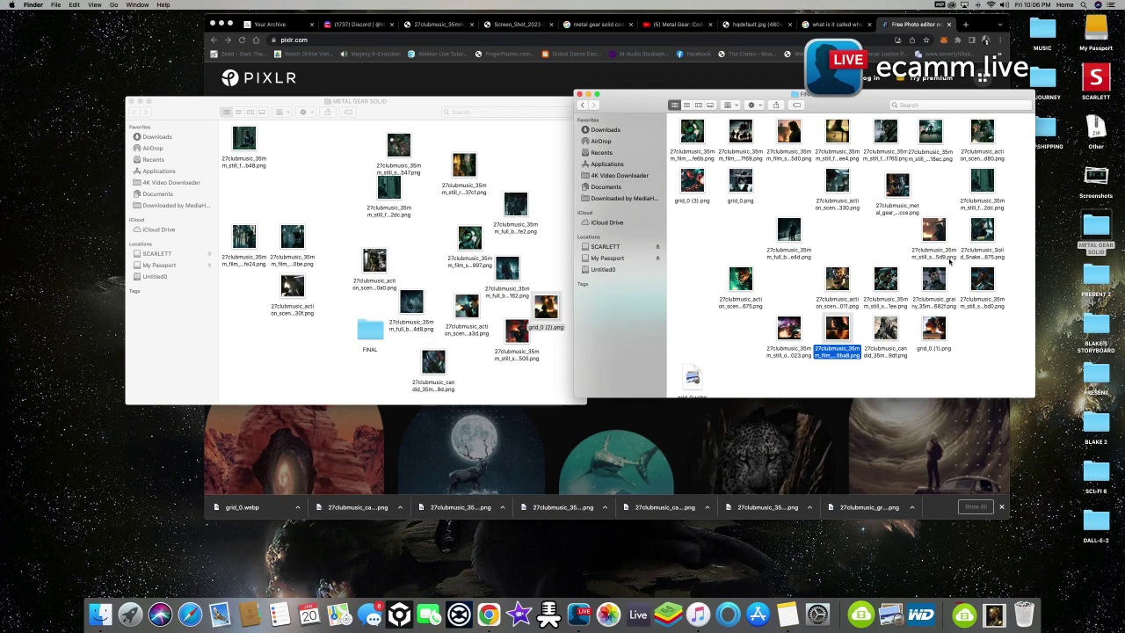
Compare the two uniformed military portraits ending in 682f.png and bd0.png, examining the eyepatch one again
click(934, 278)
key(space)
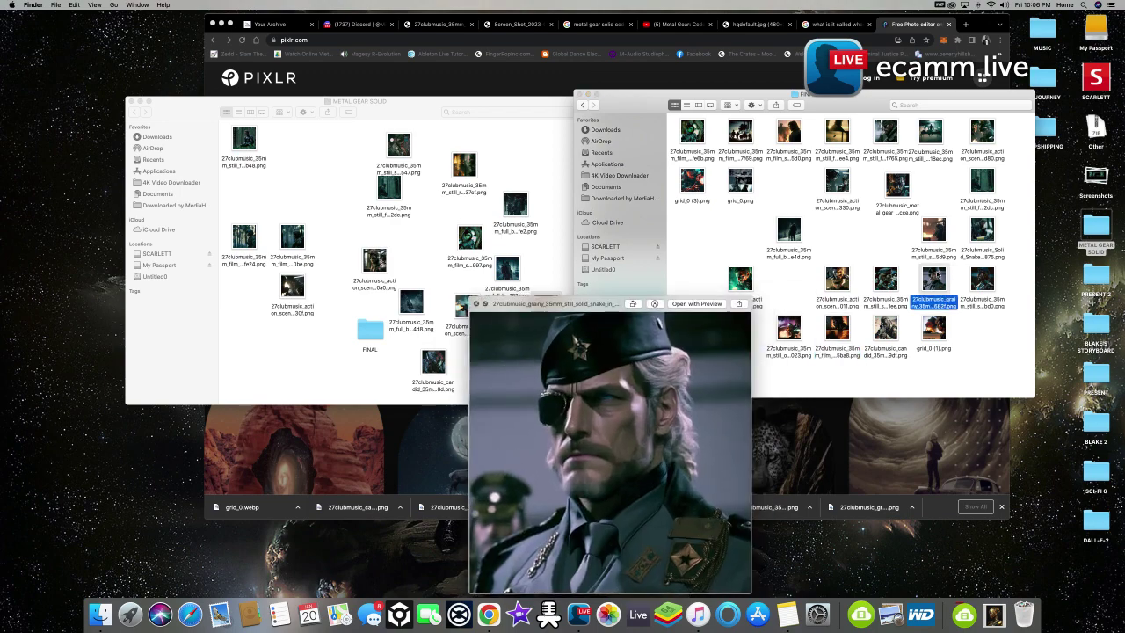
key(space)
click(982, 278)
key(space)
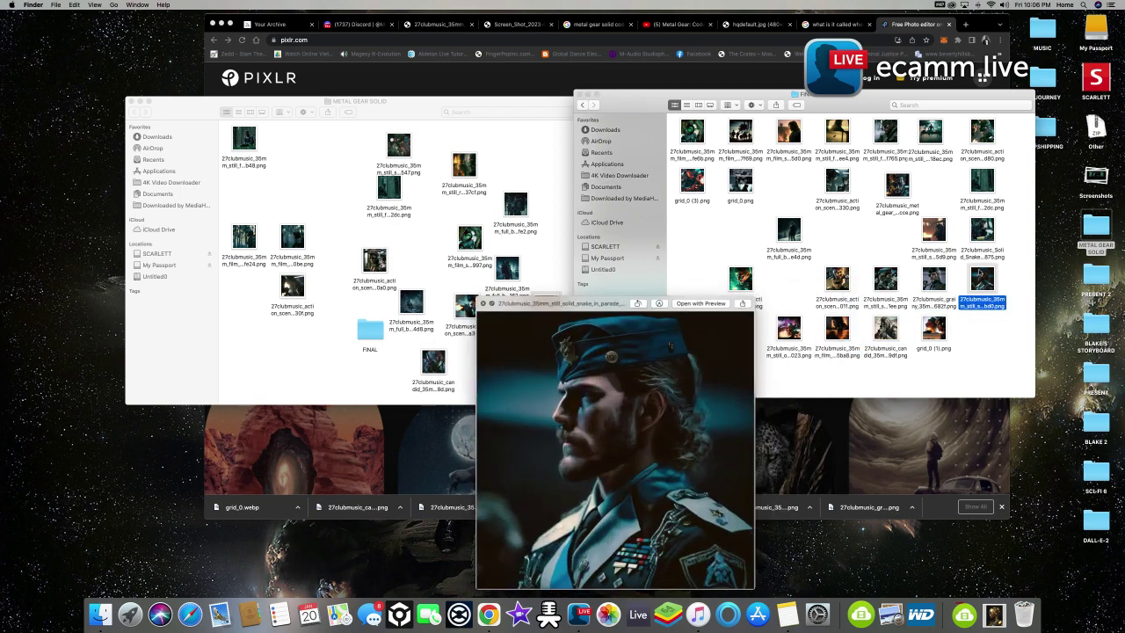
key(space)
scroll(844, 247, down, 1)
click(934, 278)
key(space)
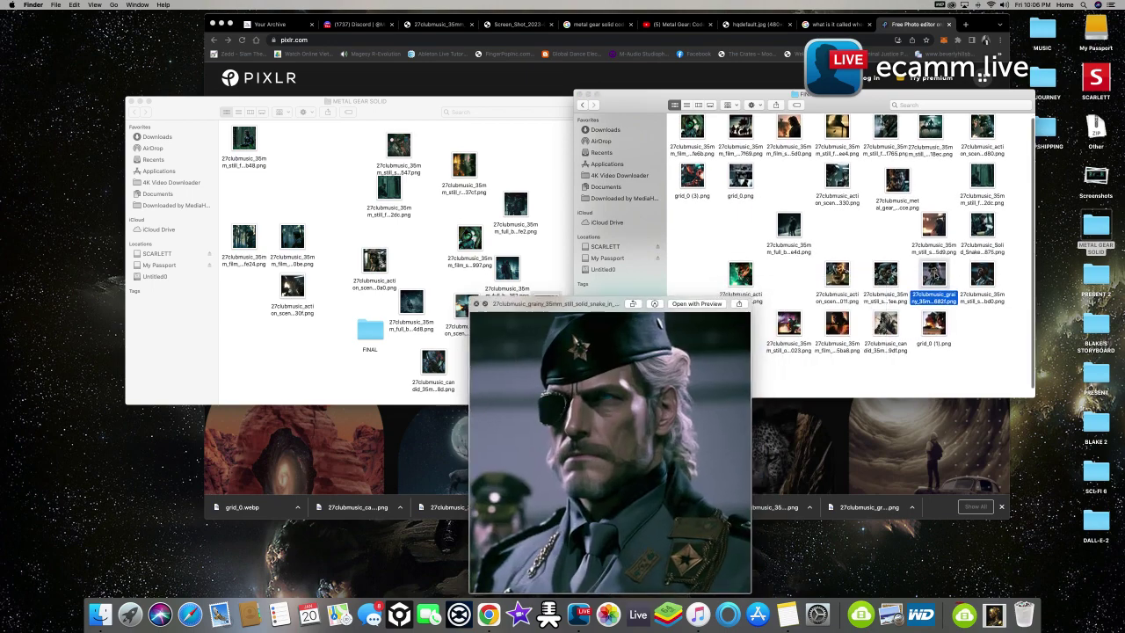
key(space)
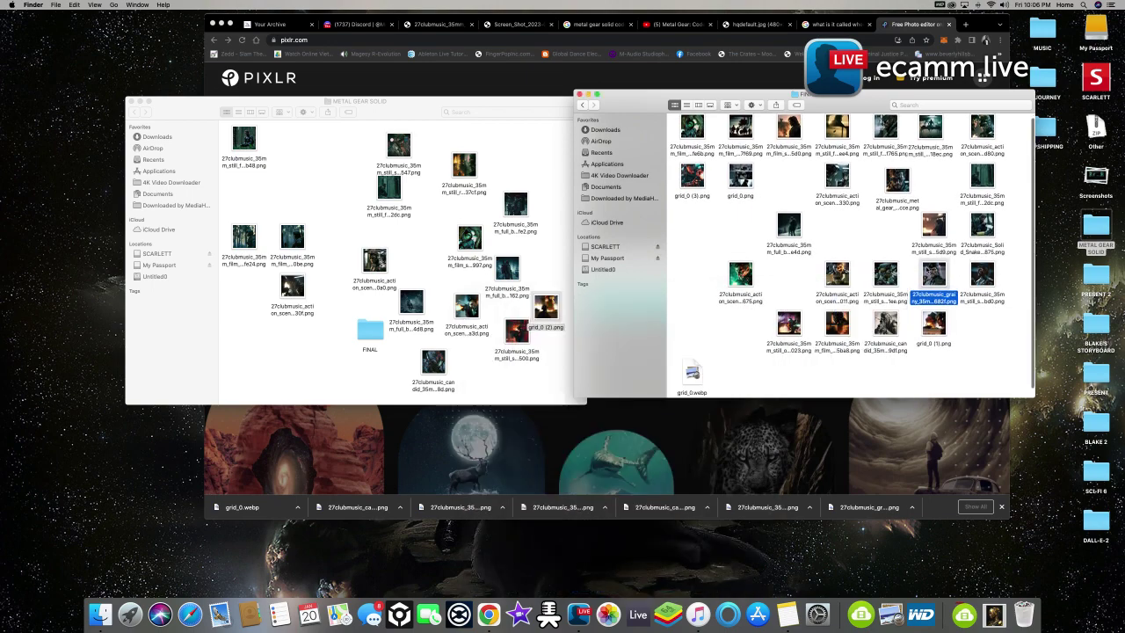
key(space)
key(space)
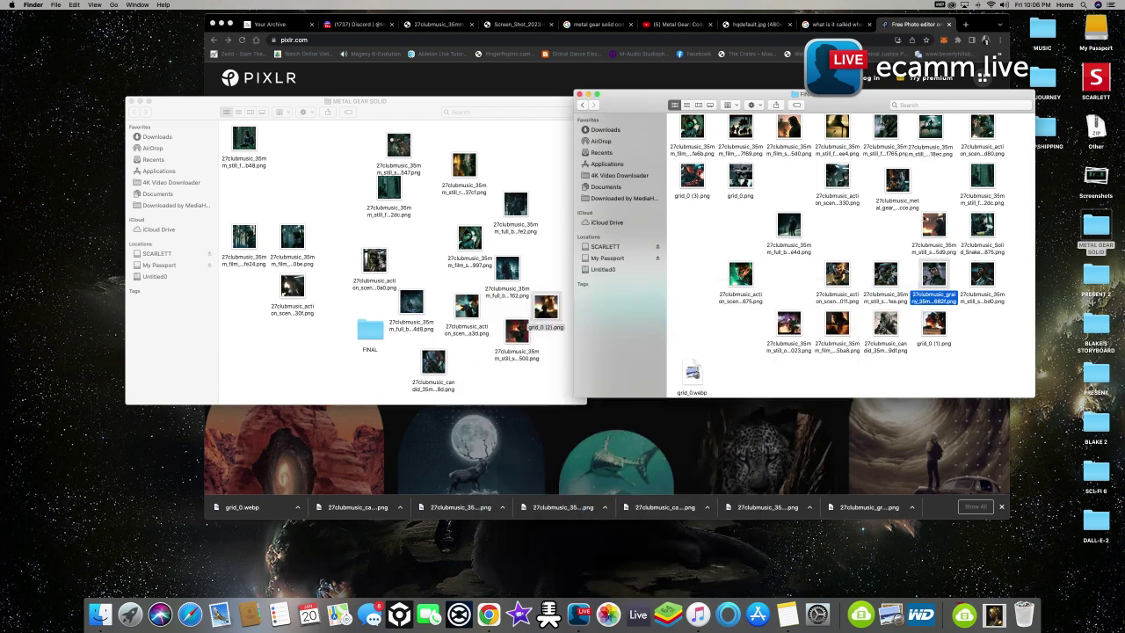
Preview the cyberpunk action scene ending in 6d80.png and give it both the purple and red tags
click(985, 130)
key(space)
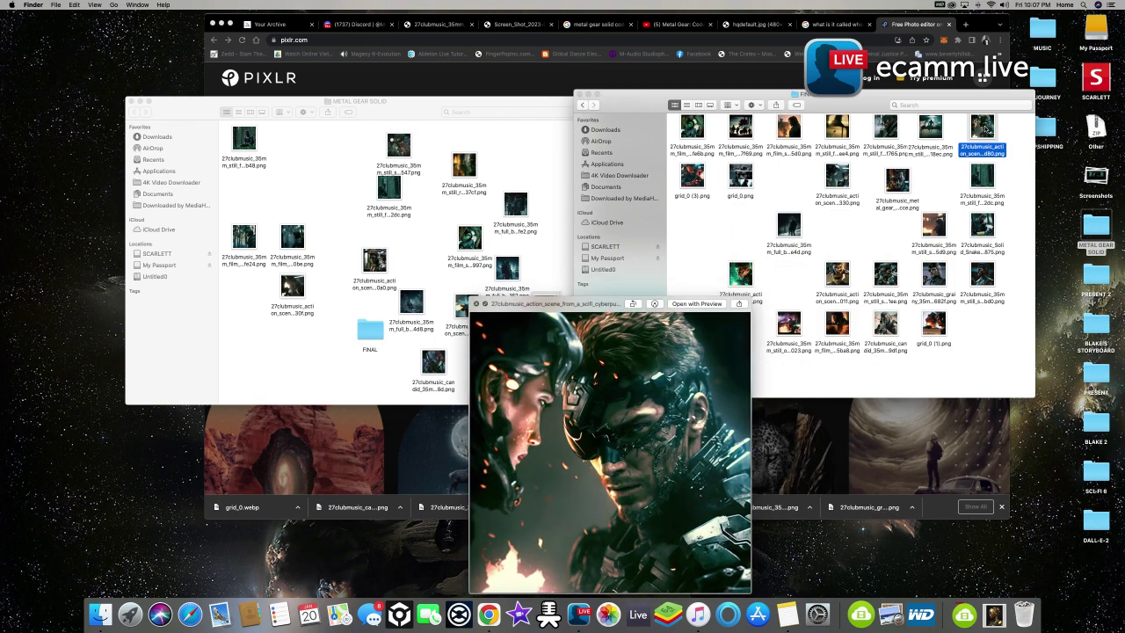
key(space)
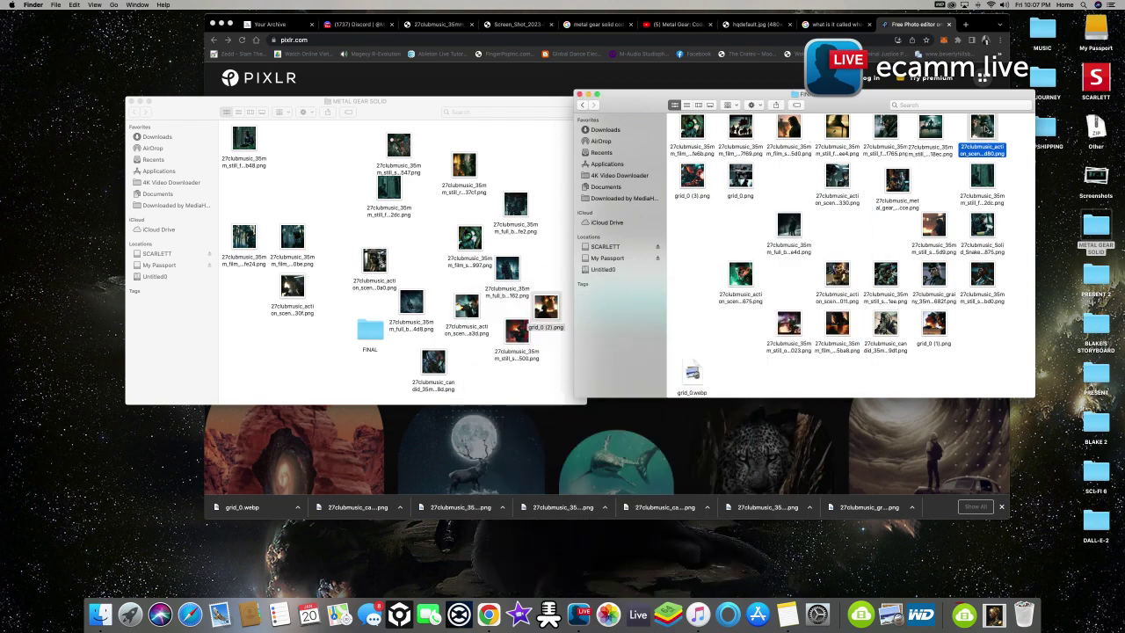
right_click(987, 130)
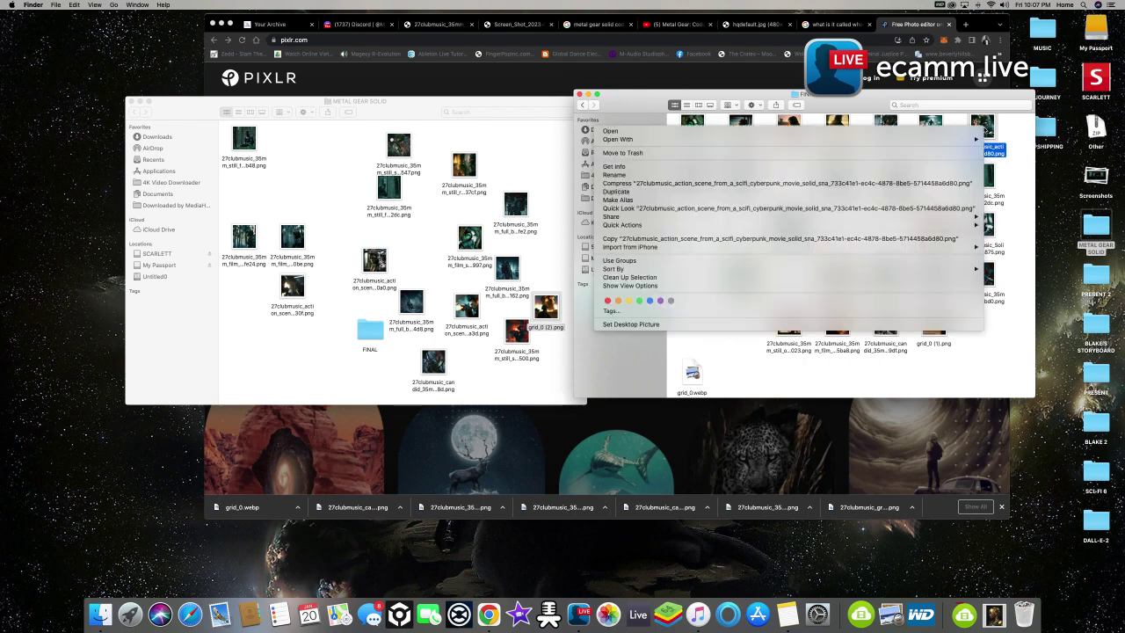
click(660, 300)
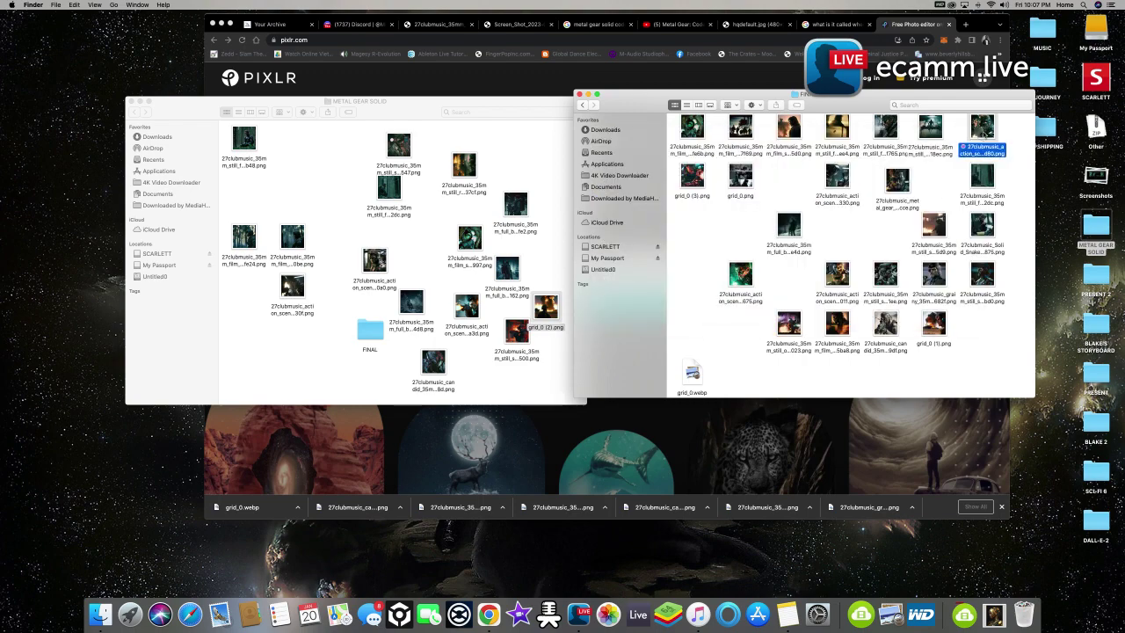
right_click(976, 139)
click(607, 305)
Tag the grainy parade-dress portrait ending in 682f.png and the candid sniper shot ending in 9df.png red
click(935, 278)
right_click(936, 274)
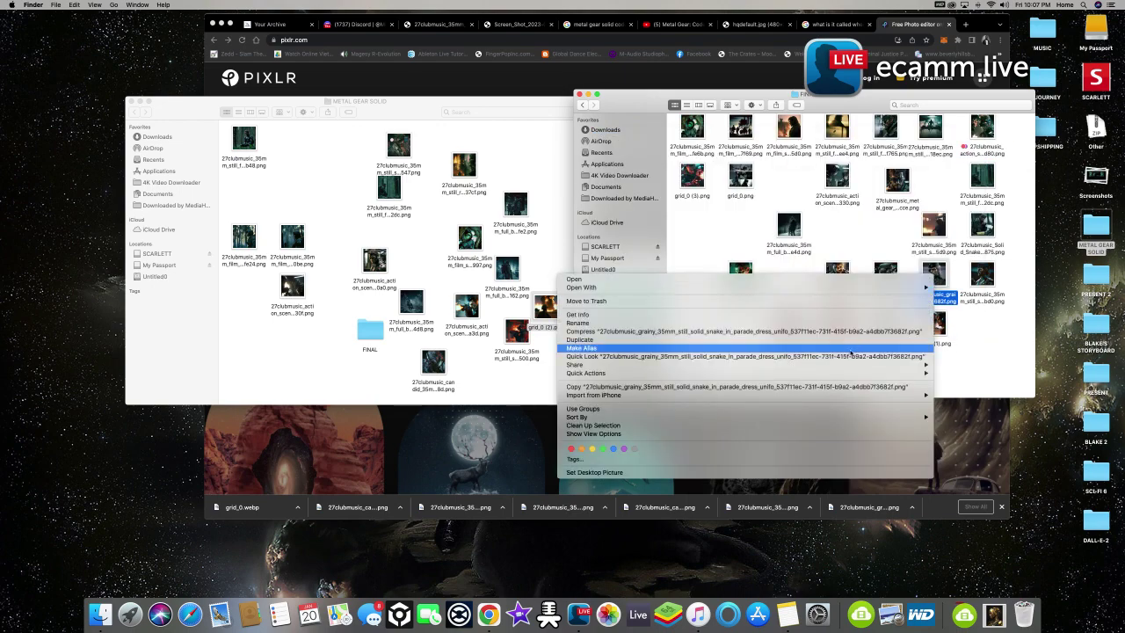
click(571, 448)
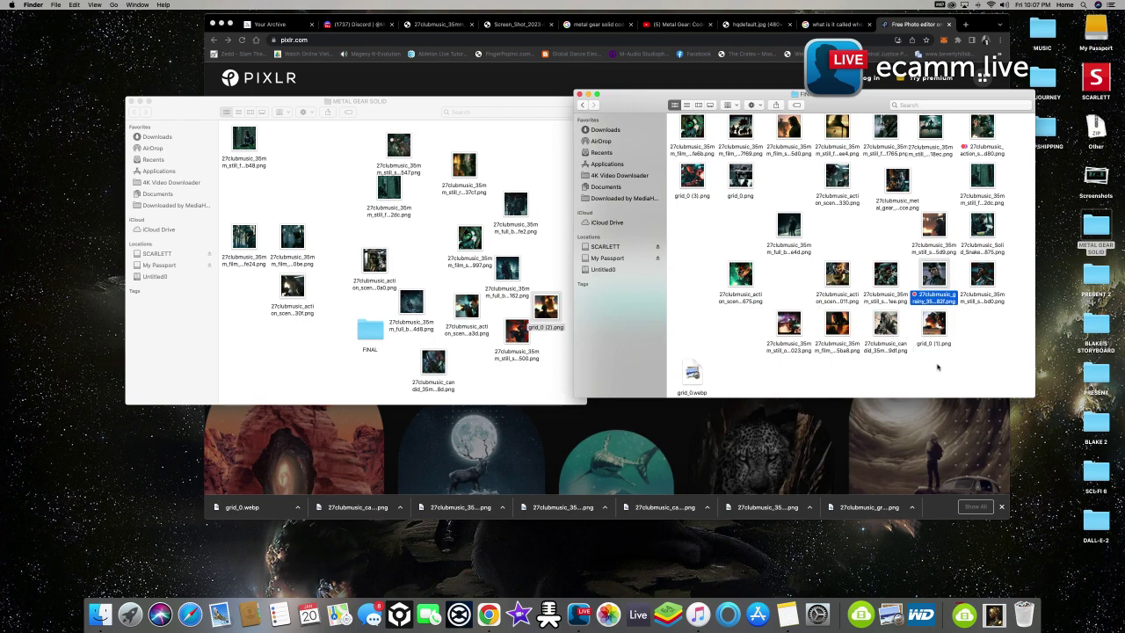
click(893, 335)
right_click(892, 335)
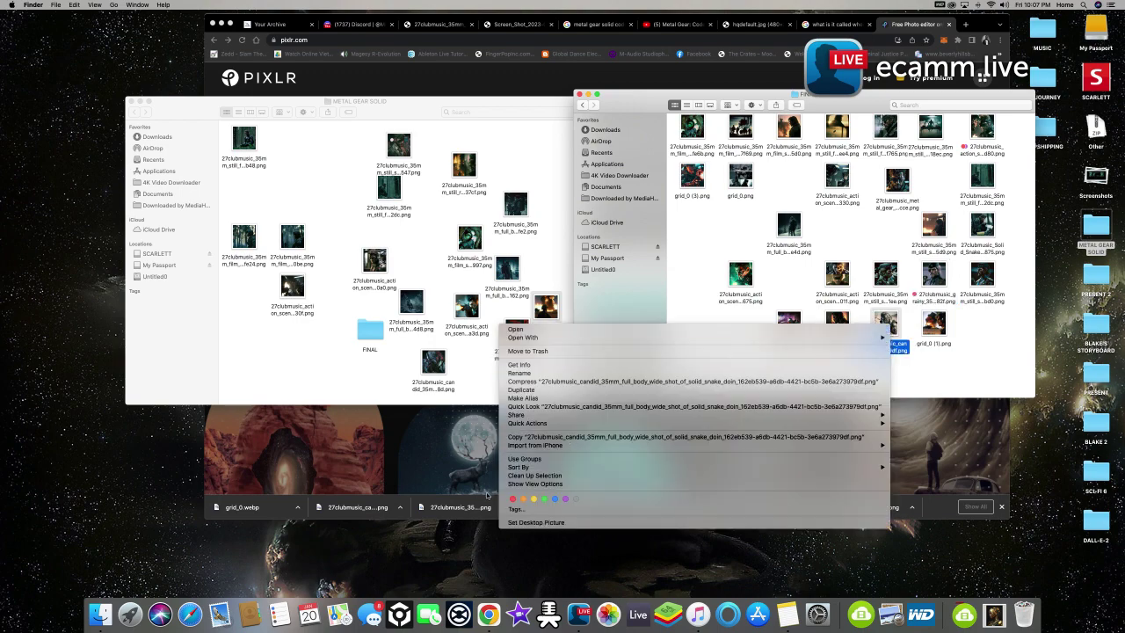
click(513, 499)
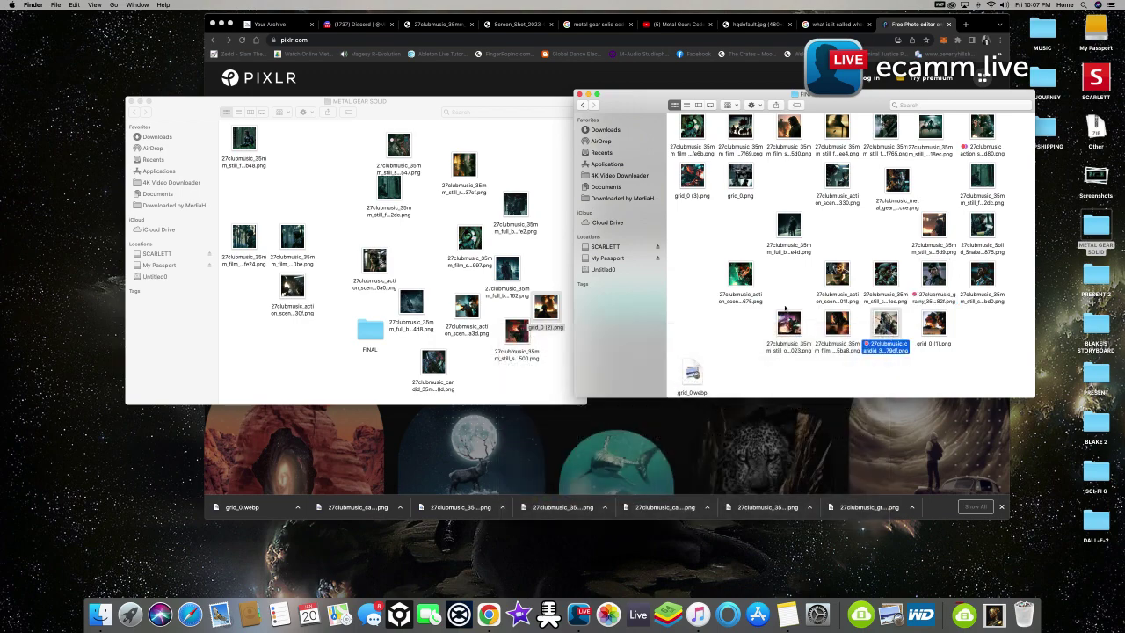
Tag the full-body shot ending in e4d.png red
click(789, 227)
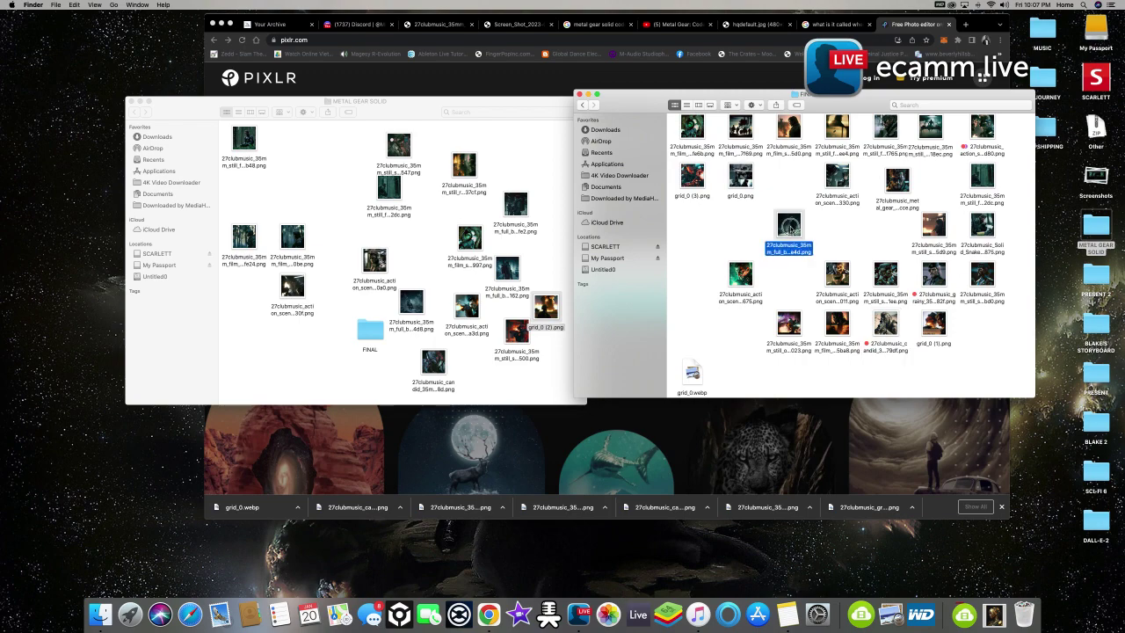
right_click(790, 227)
click(408, 400)
click(865, 241)
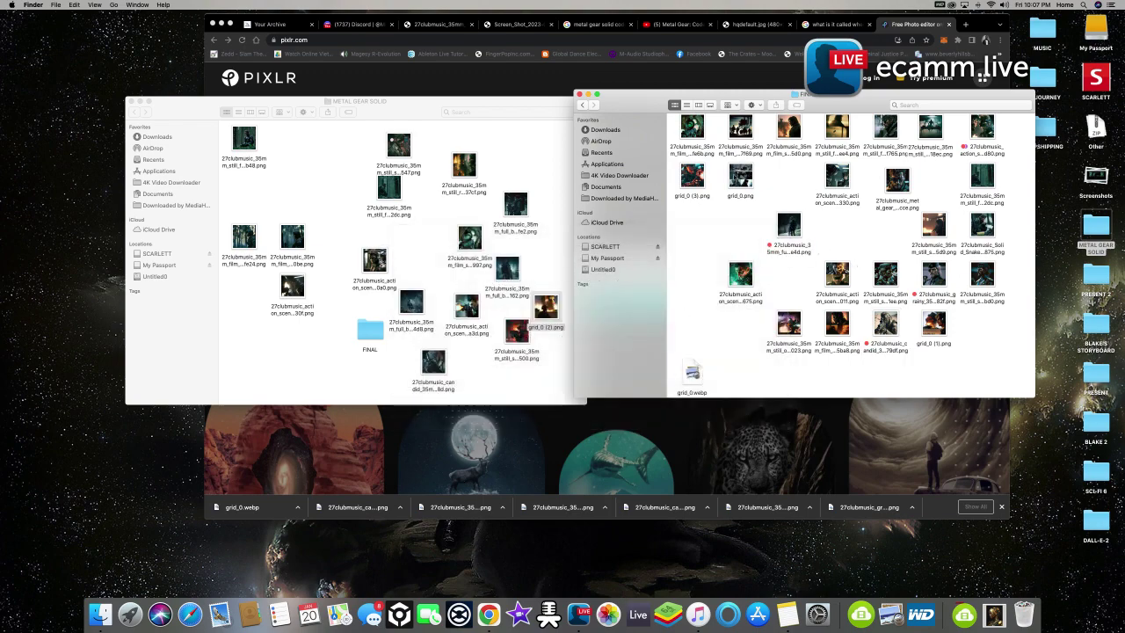
Review the recent Midjourney Bot images in Discord, and tag the gigantic Metal Gear Ray gundam still ending in 023.png red in Finder
click(344, 26)
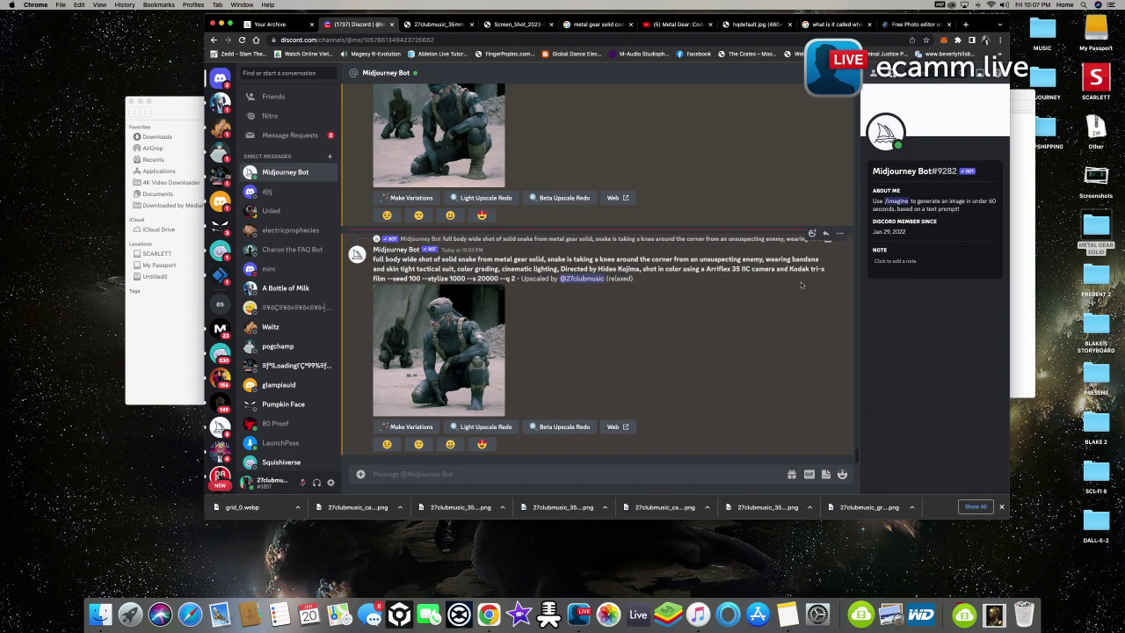
scroll(733, 354, up, 10)
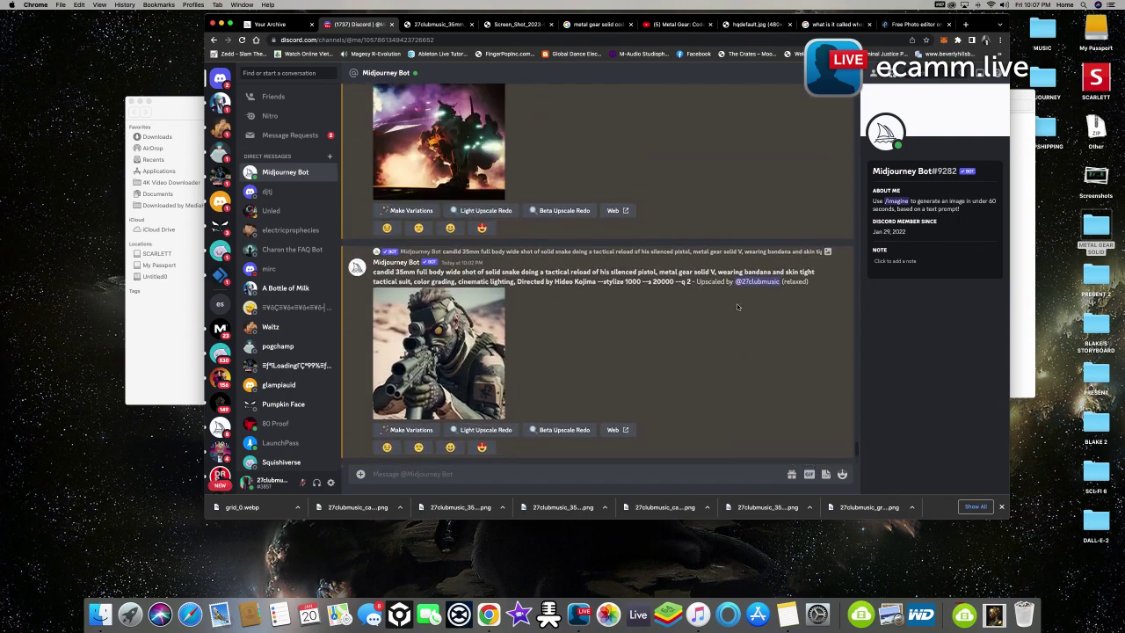
click(1021, 252)
click(800, 328)
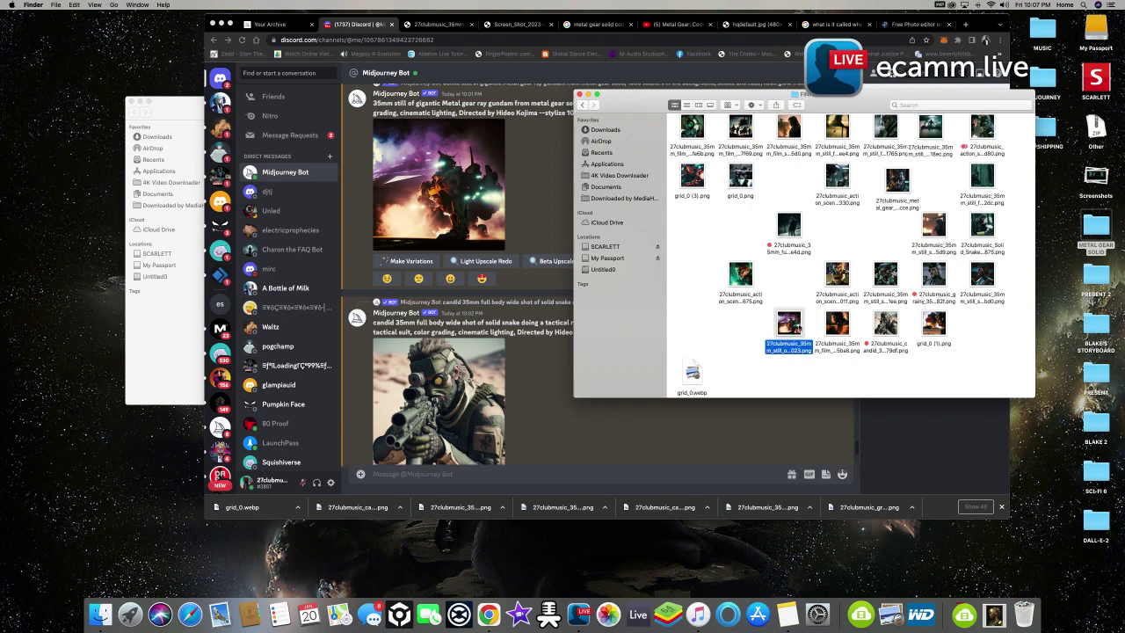
right_click(799, 328)
mouse_move(447, 467)
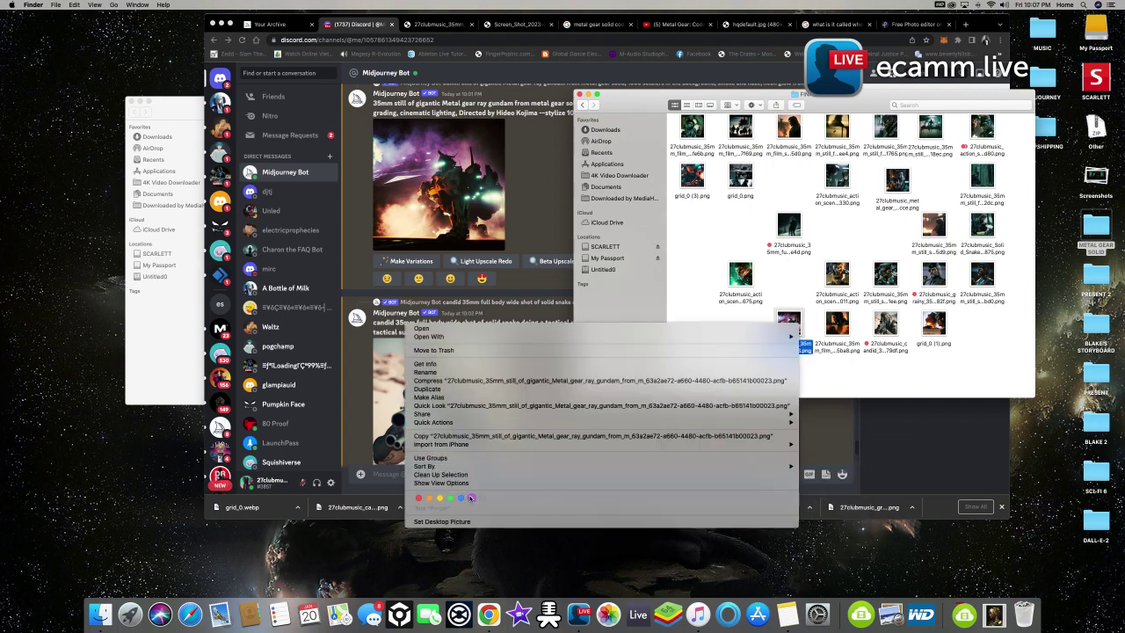
click(419, 498)
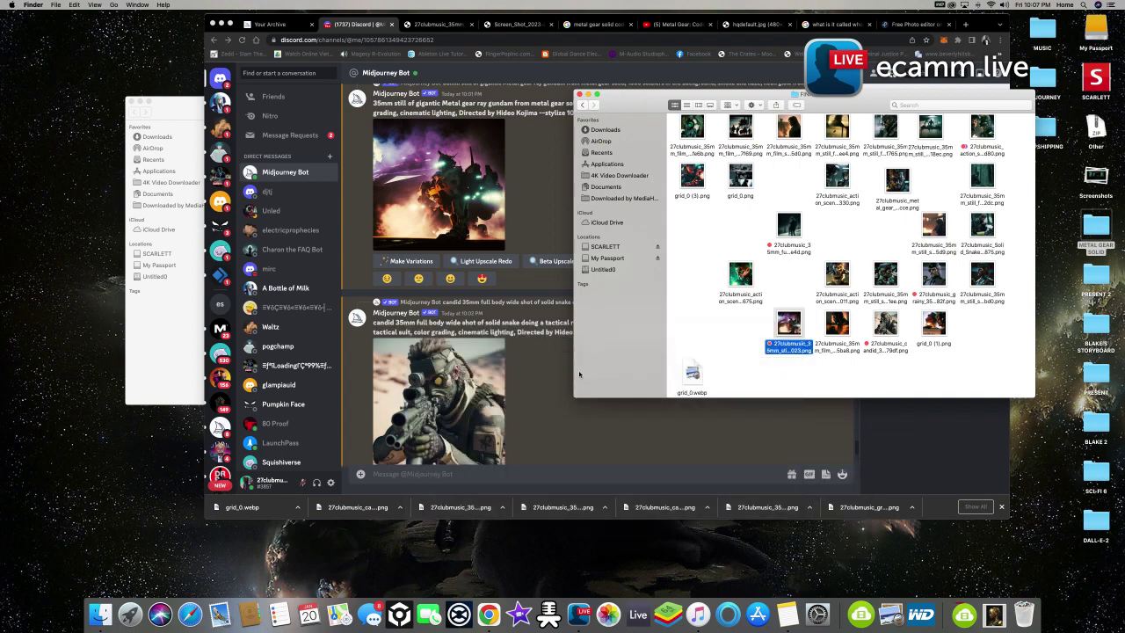
click(719, 319)
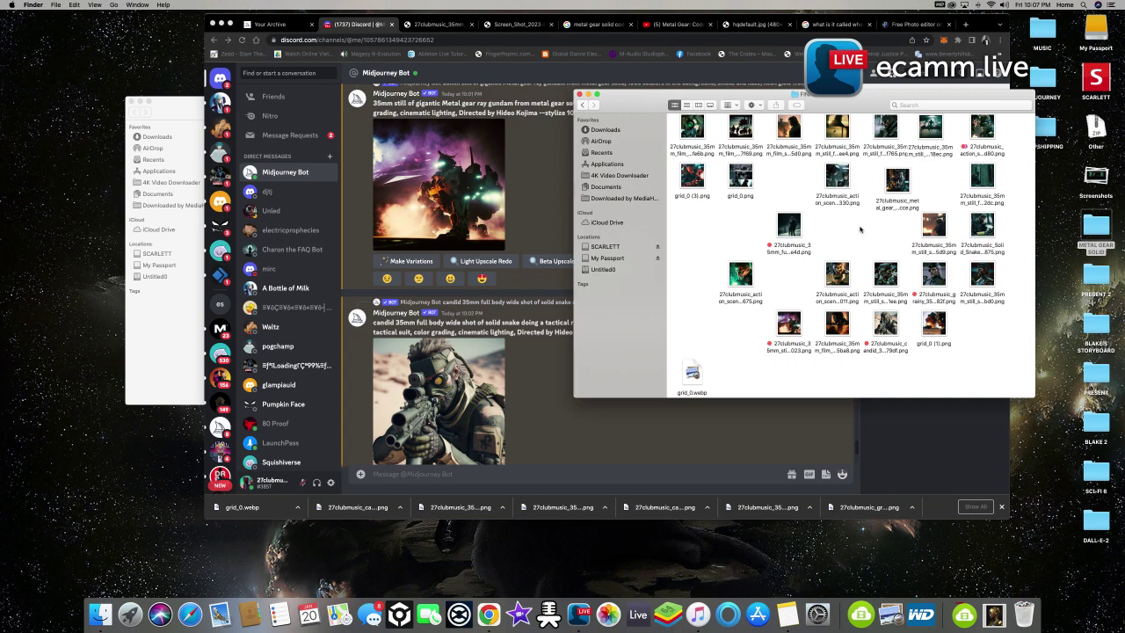
Preview the Metal Gear Solid action scene ending in cce.png and tag it red
click(897, 177)
key(space)
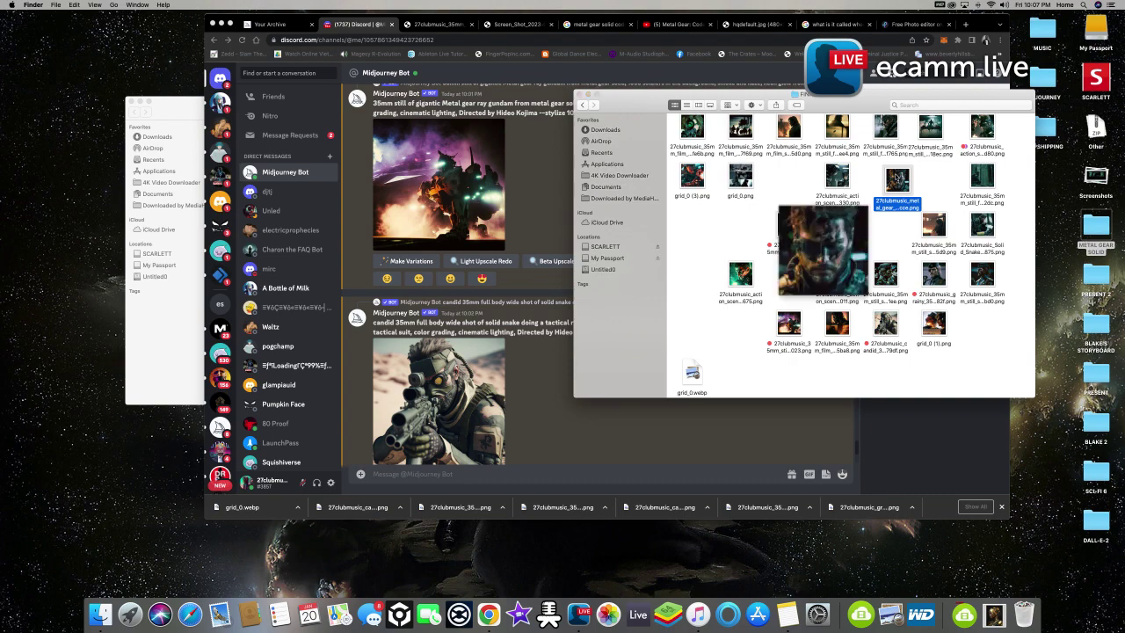
key(space)
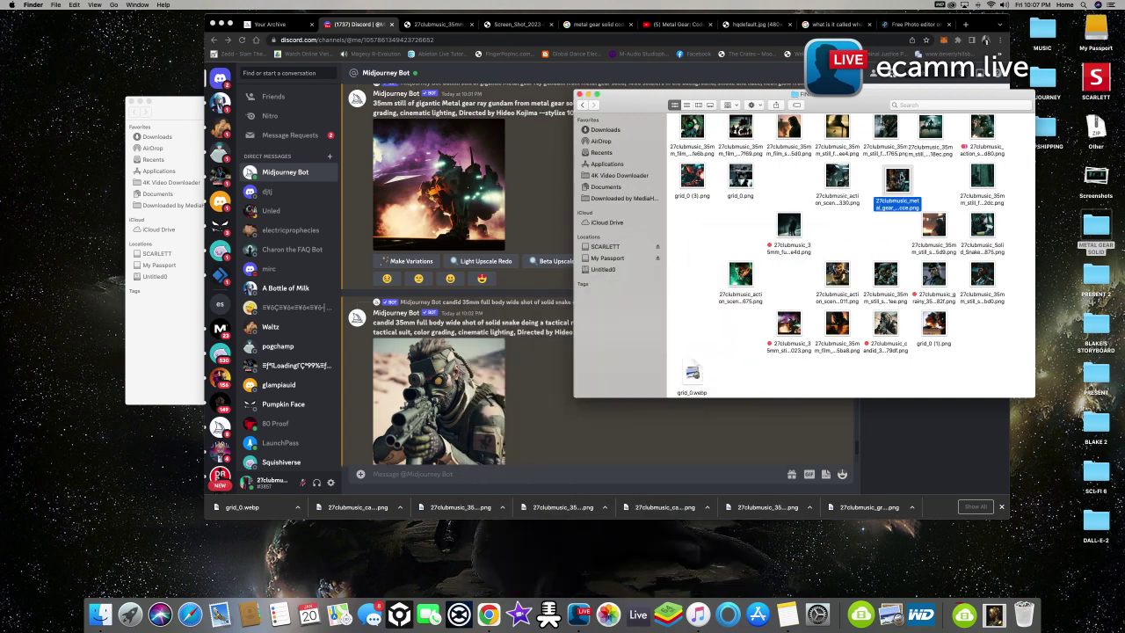
right_click(899, 177)
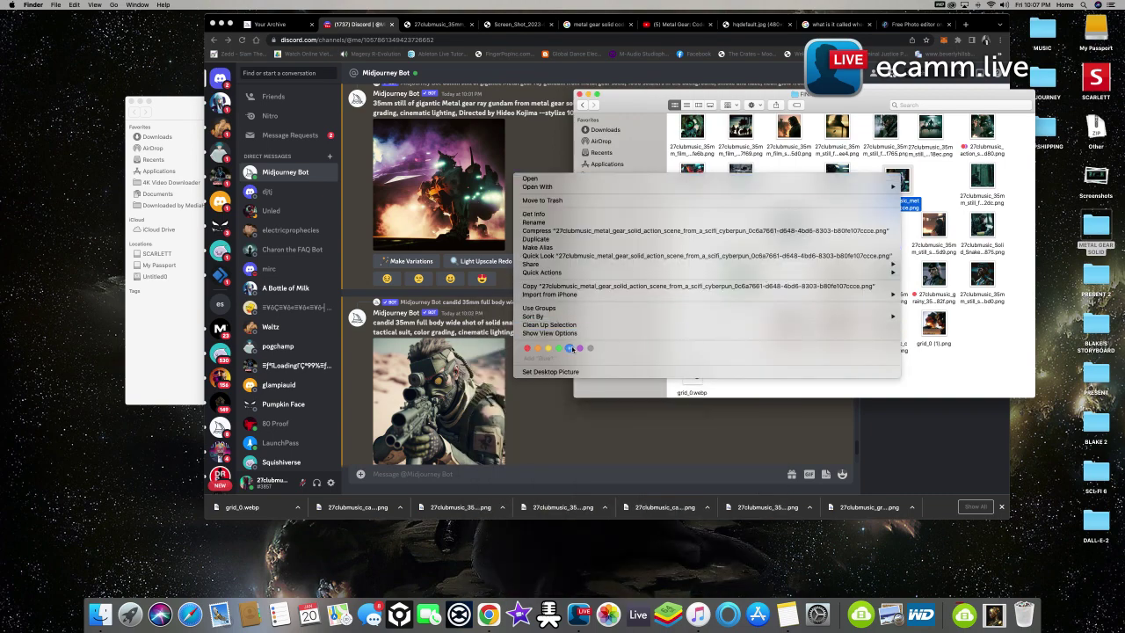
click(528, 348)
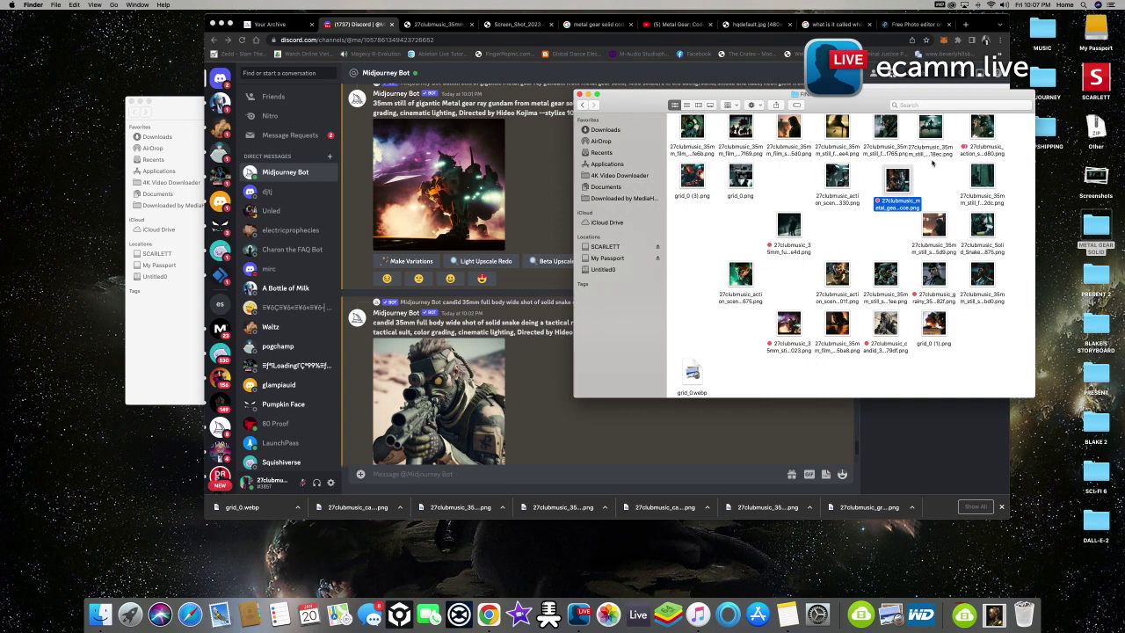
Preview the movie stills ending in f765.png and 1ee4.png, and tag the one ending in 1ee4.png purple
click(932, 128)
click(886, 127)
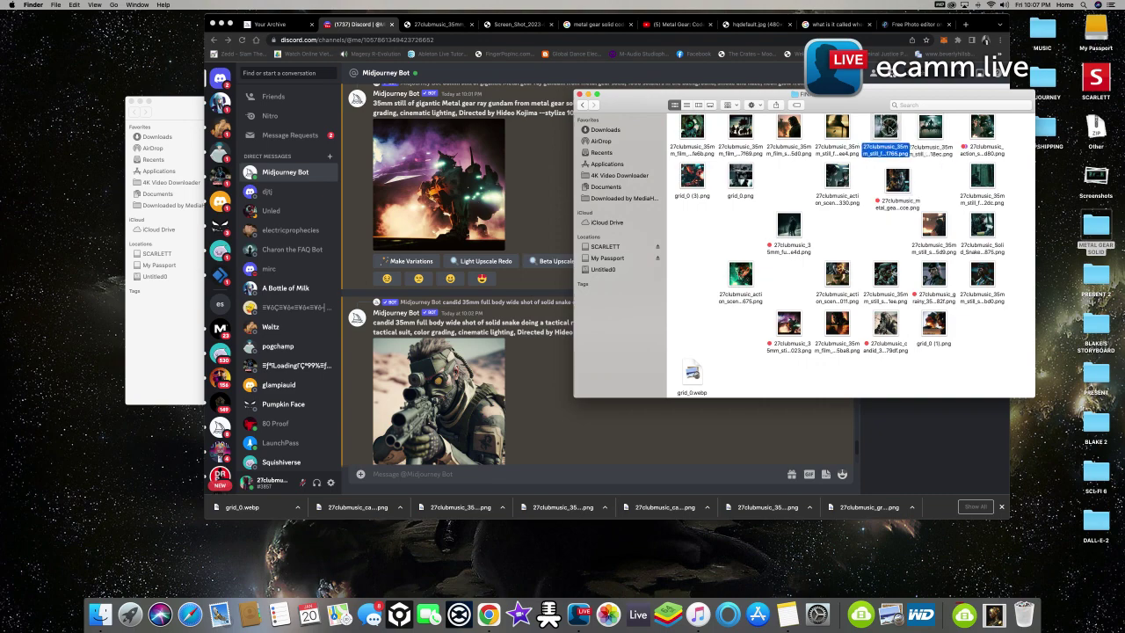
key(space)
key(space)
click(839, 130)
key(space)
key(space)
right_click(840, 130)
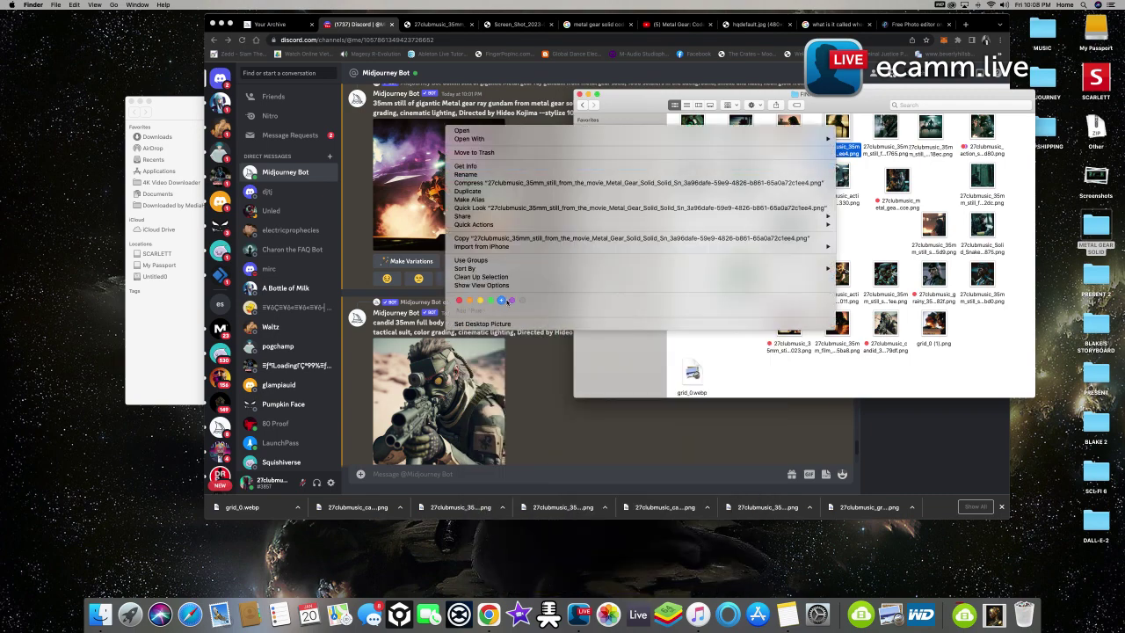
click(507, 301)
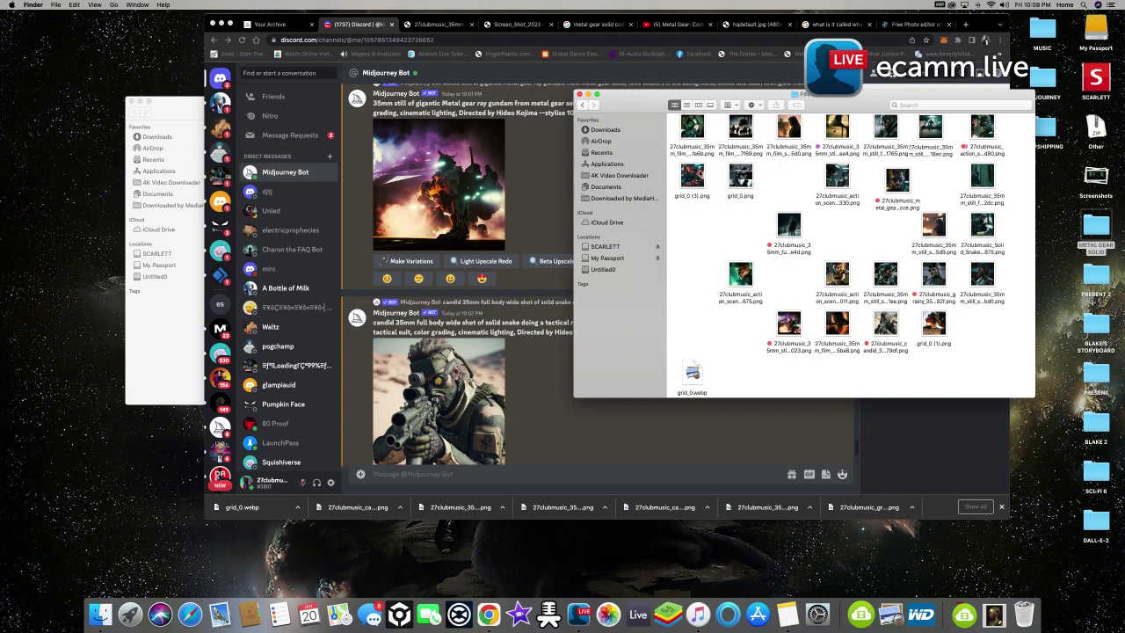
Create a folder named CYBER beside the images and move grid_0 (3).png into it
drag(692, 176, 704, 235)
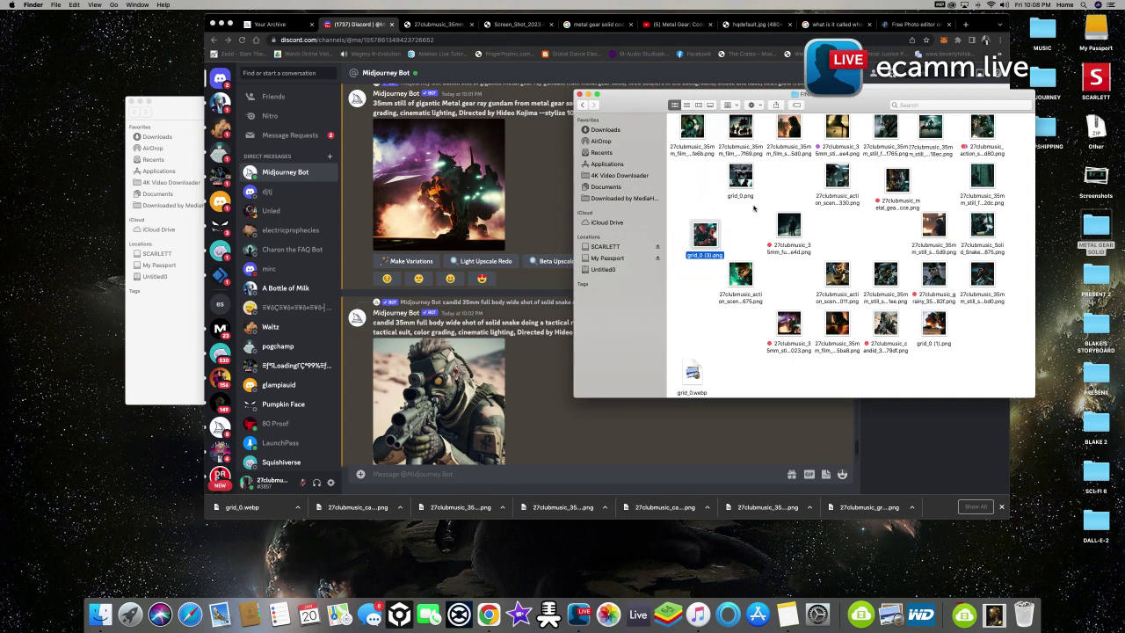
right_click(755, 207)
click(763, 209)
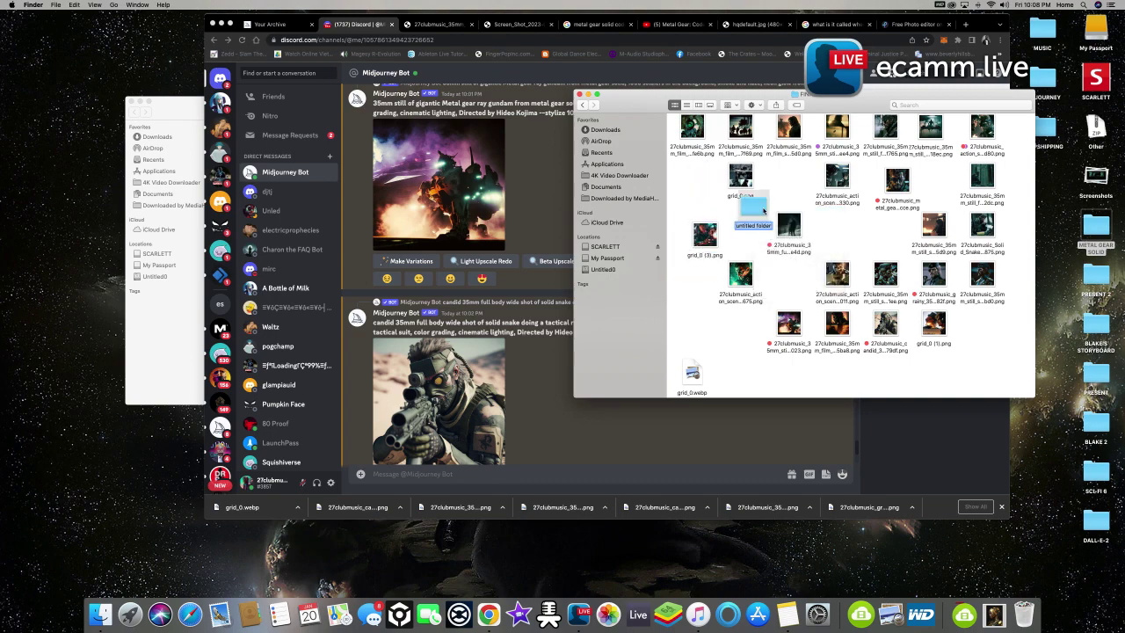
text(Sci-F)
key(BackSpace)
key(BackSpace)
text(CYBER)
drag(712, 239, 736, 229)
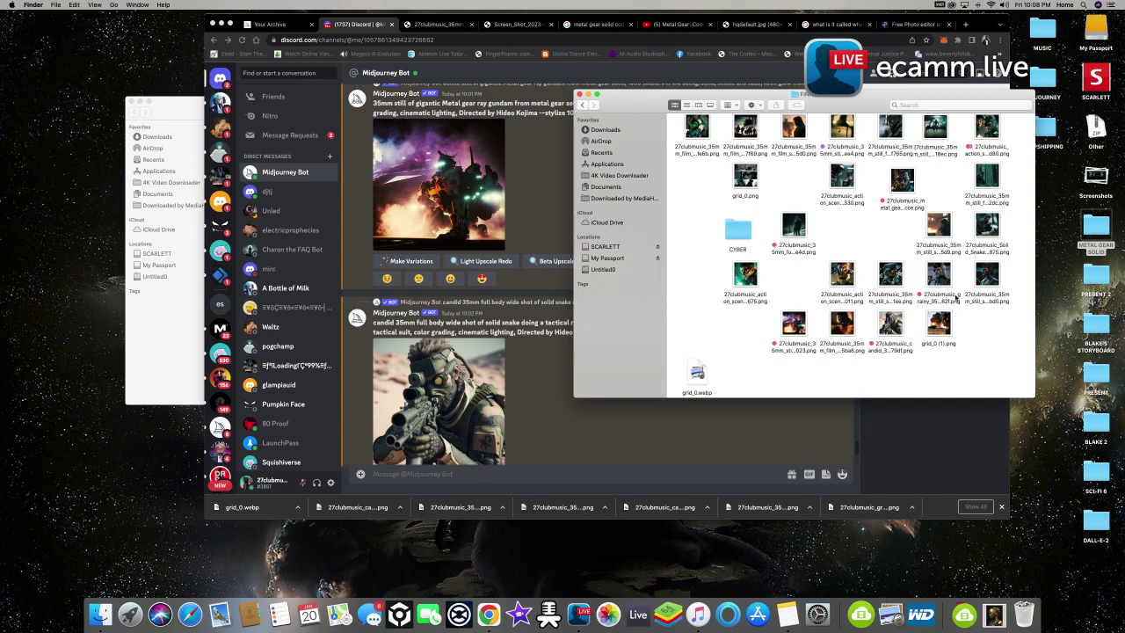
Preview the still of Snake aiming a SOCOM pistol ending in 45d9.png and tag it red
click(939, 225)
key(space)
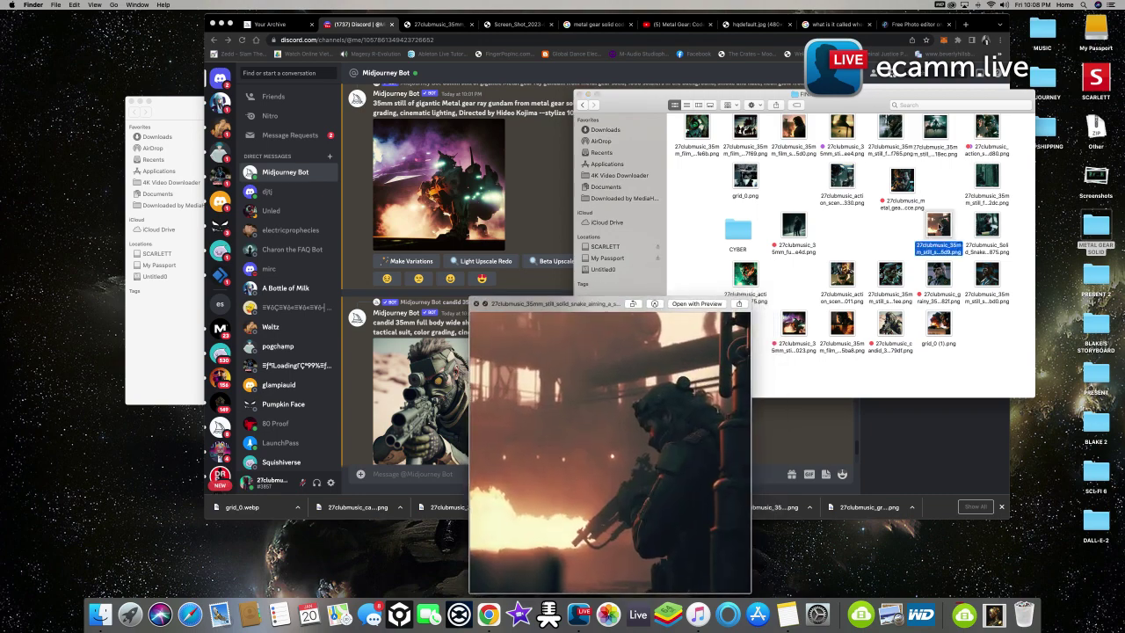
key(space)
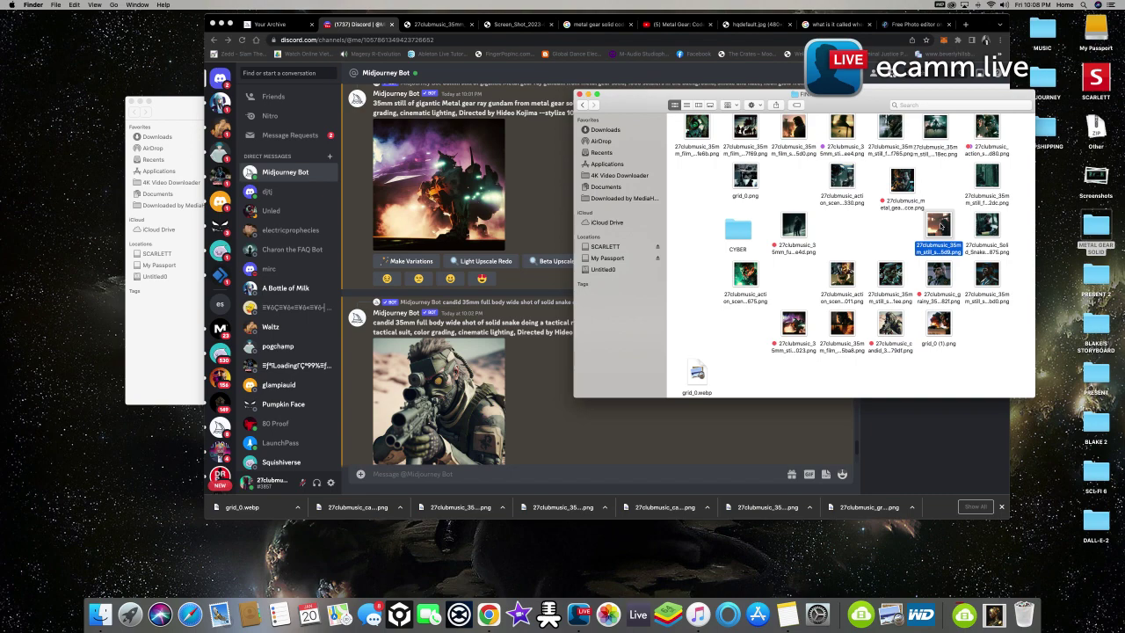
right_click(941, 226)
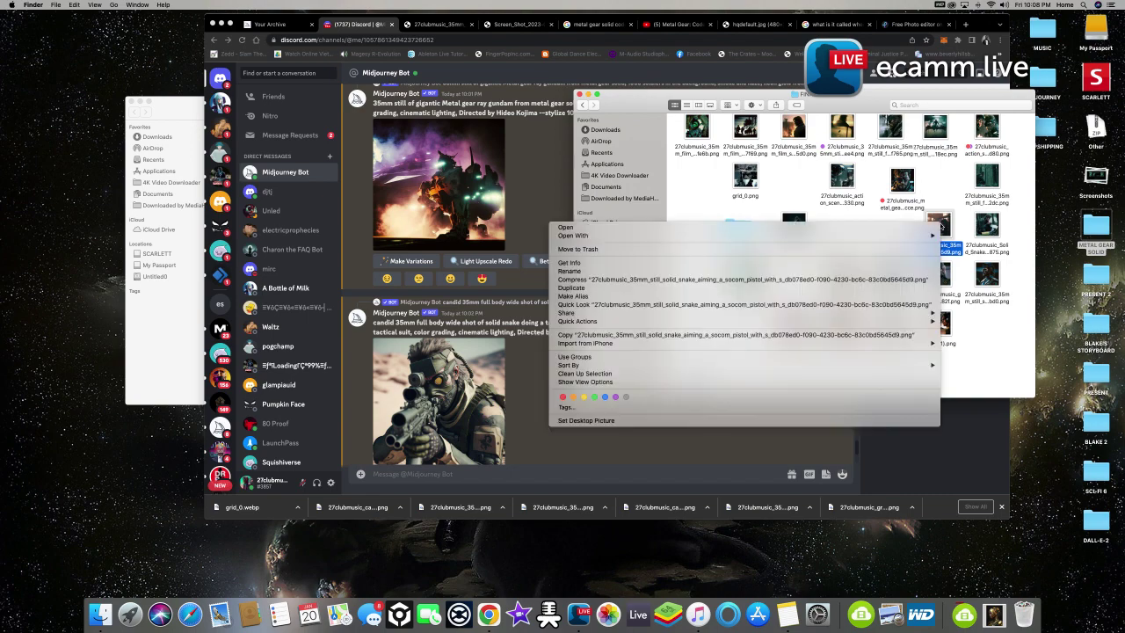
click(562, 396)
Preview the 35mm film stock silhouette image ending in 5d0.png and tag it red
click(794, 130)
key(space)
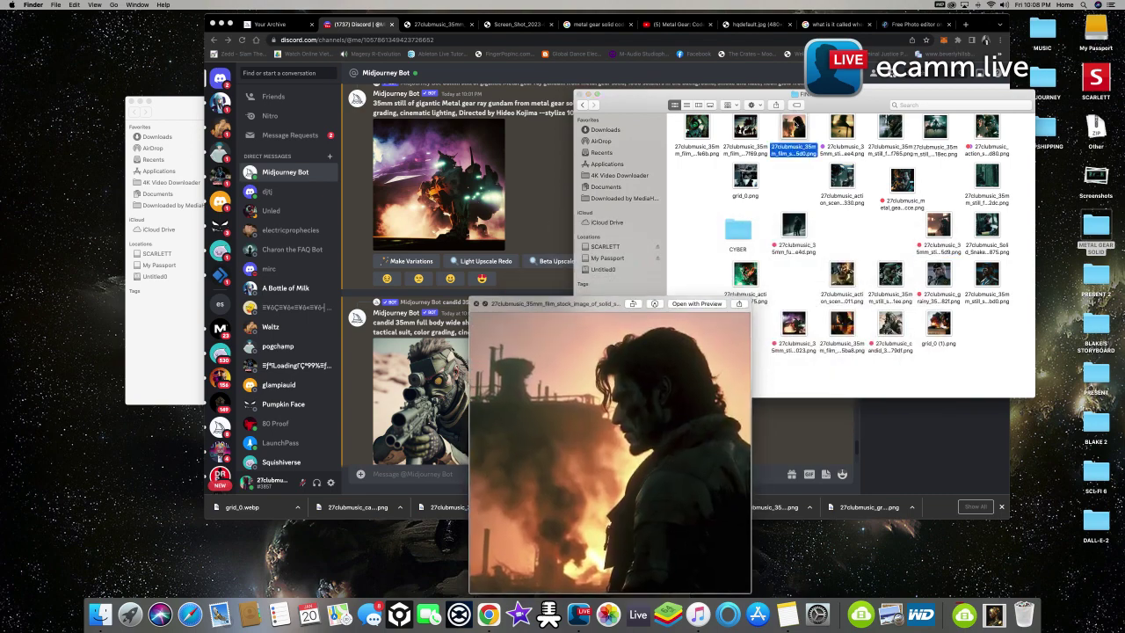
key(space)
right_click(795, 128)
click(415, 295)
Preview the cyberpunk action scene ending in 330.png and move it into the CYBER folder
click(842, 179)
key(space)
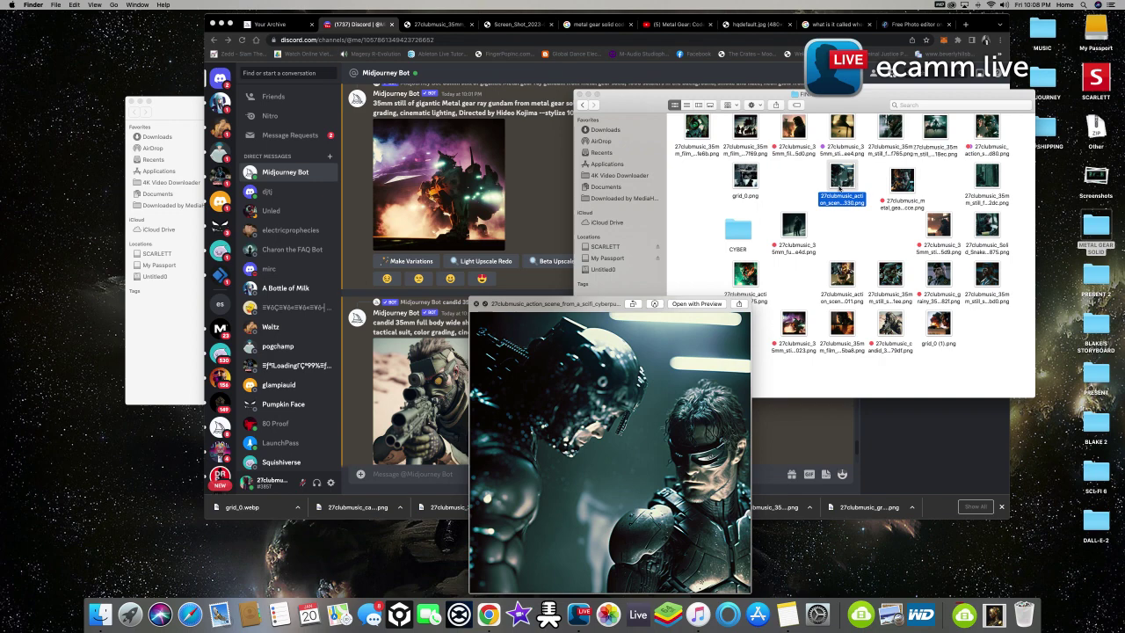
drag(841, 180, 730, 232)
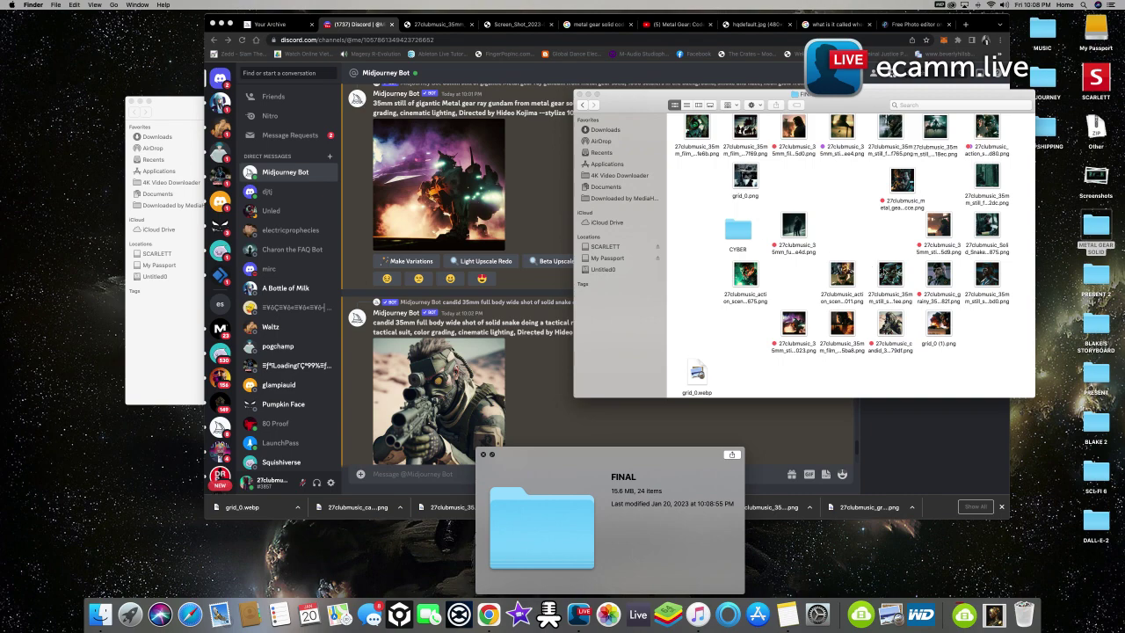
Compare the previews of the parade dress uniform still ending in 1ee.png and the grainy eyepatch still ending in 82f.png
click(891, 277)
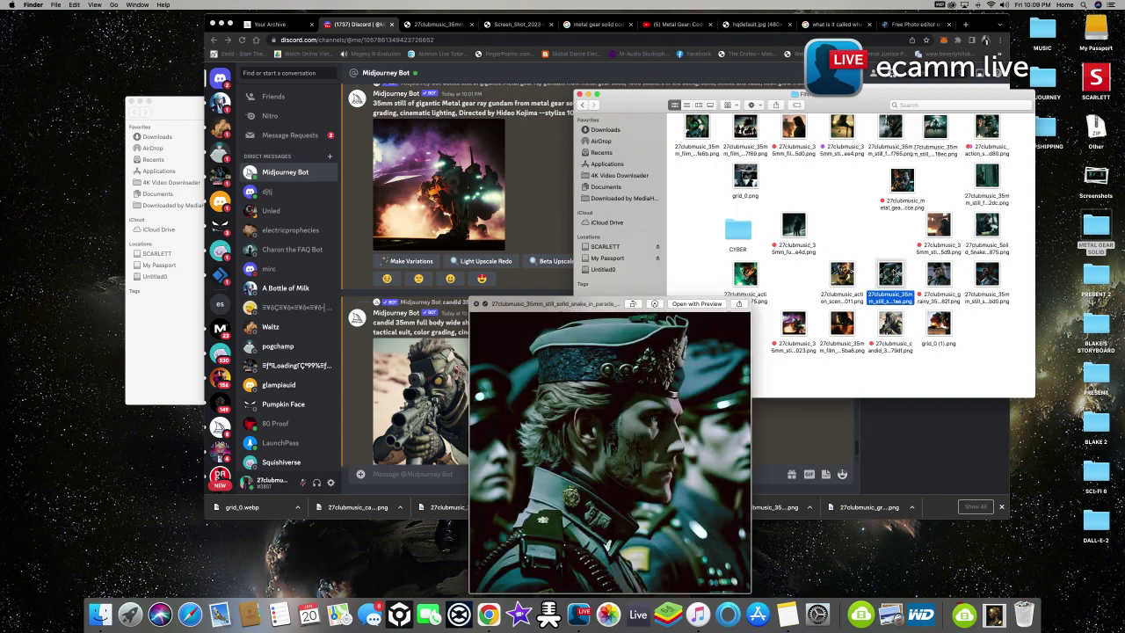
click(895, 247)
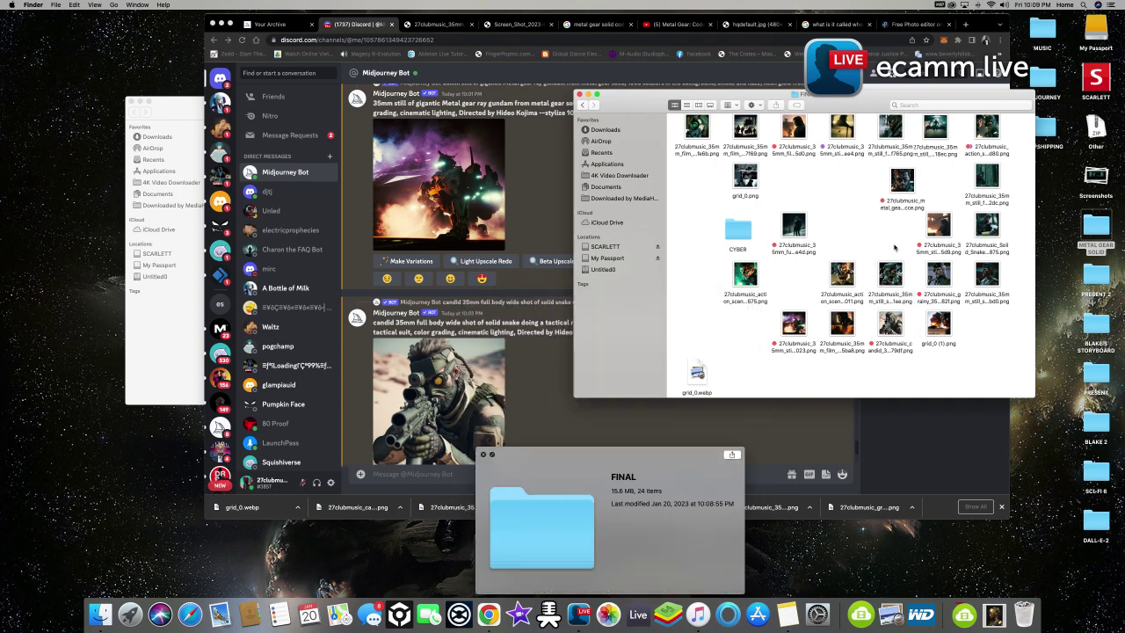
click(939, 277)
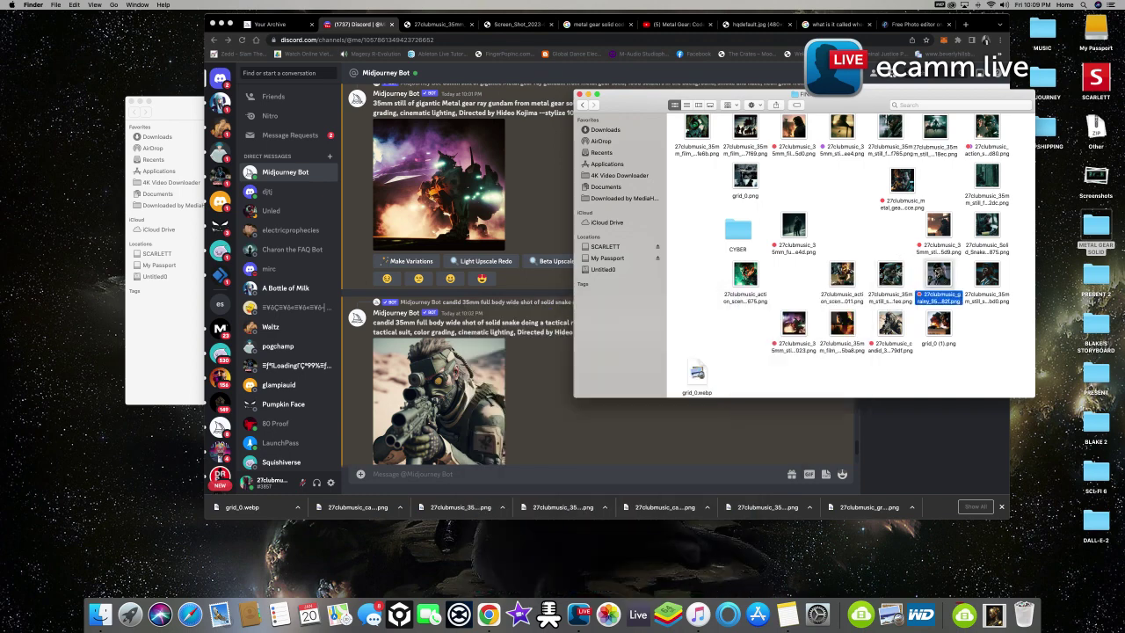
key(space)
key(space)
click(890, 277)
key(space)
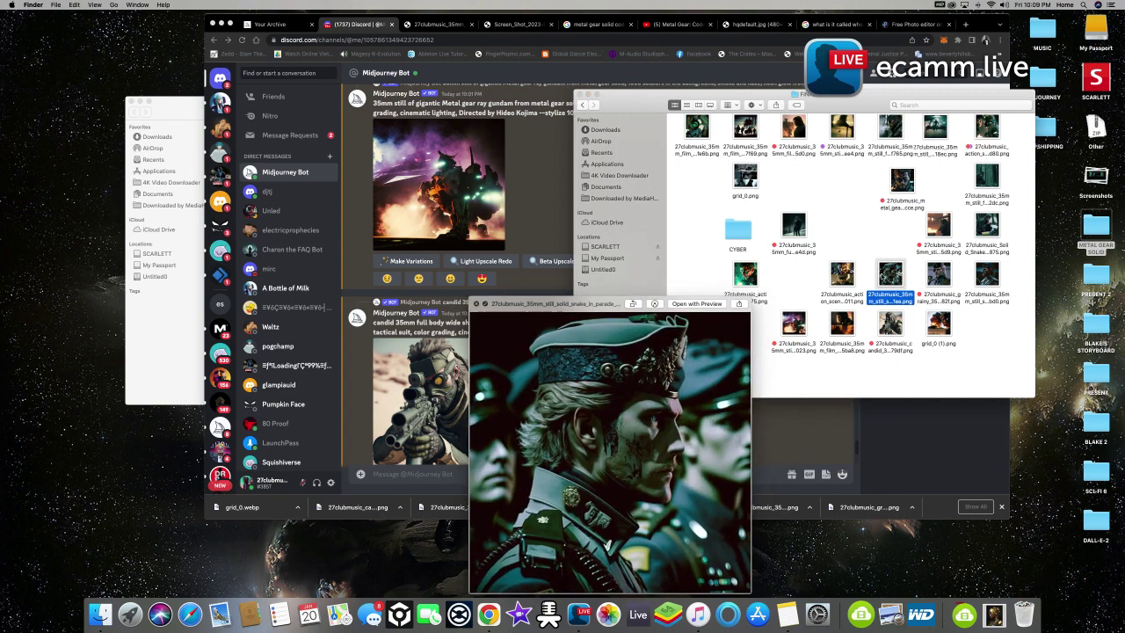
key(space)
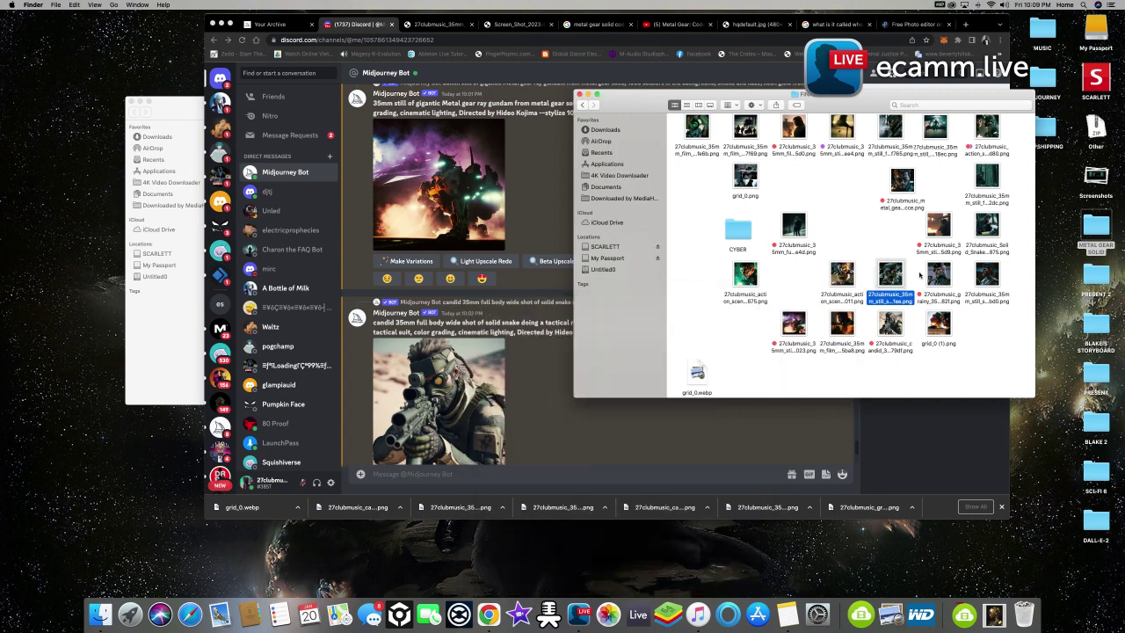
click(939, 277)
key(space)
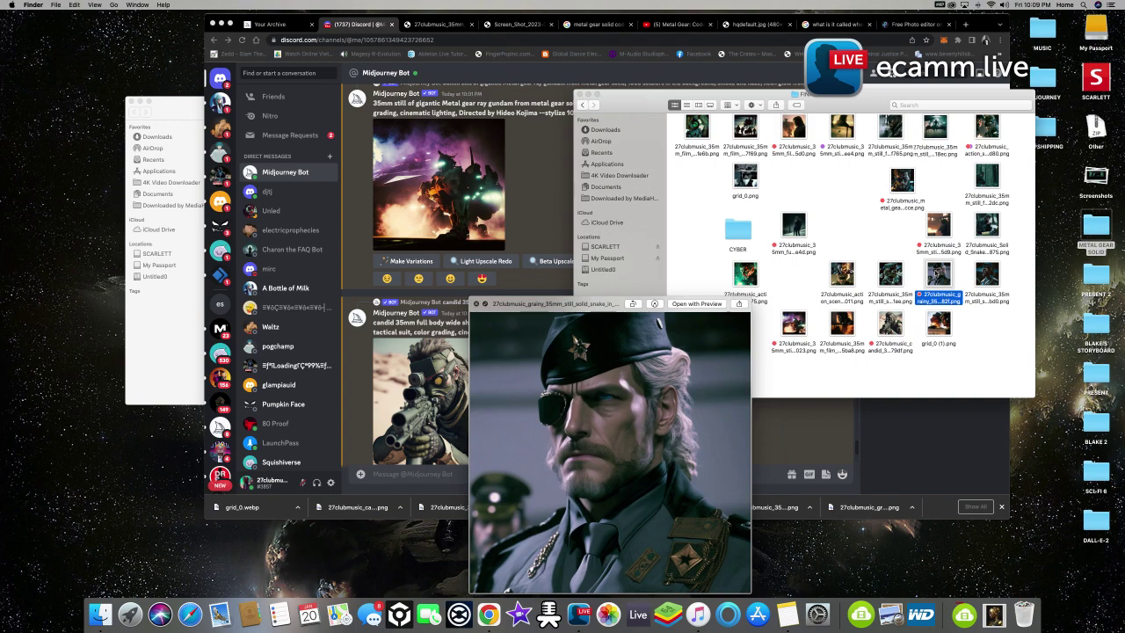
key(space)
Preview the parade dress uniform still ending in 1ee.png again and tag it red
click(901, 277)
key(space)
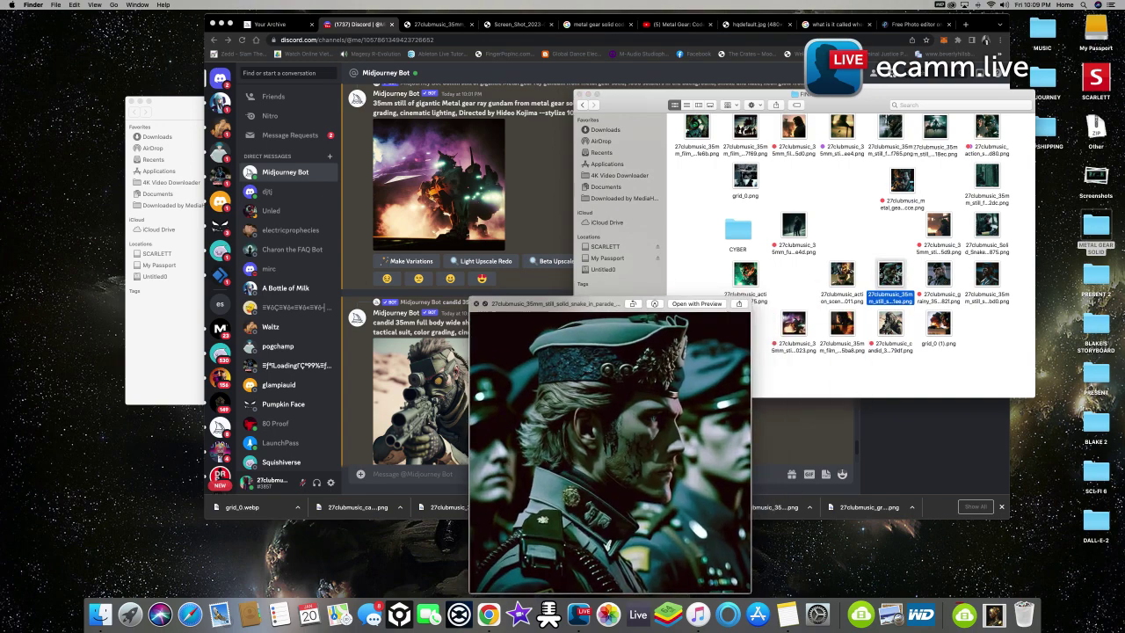
key(space)
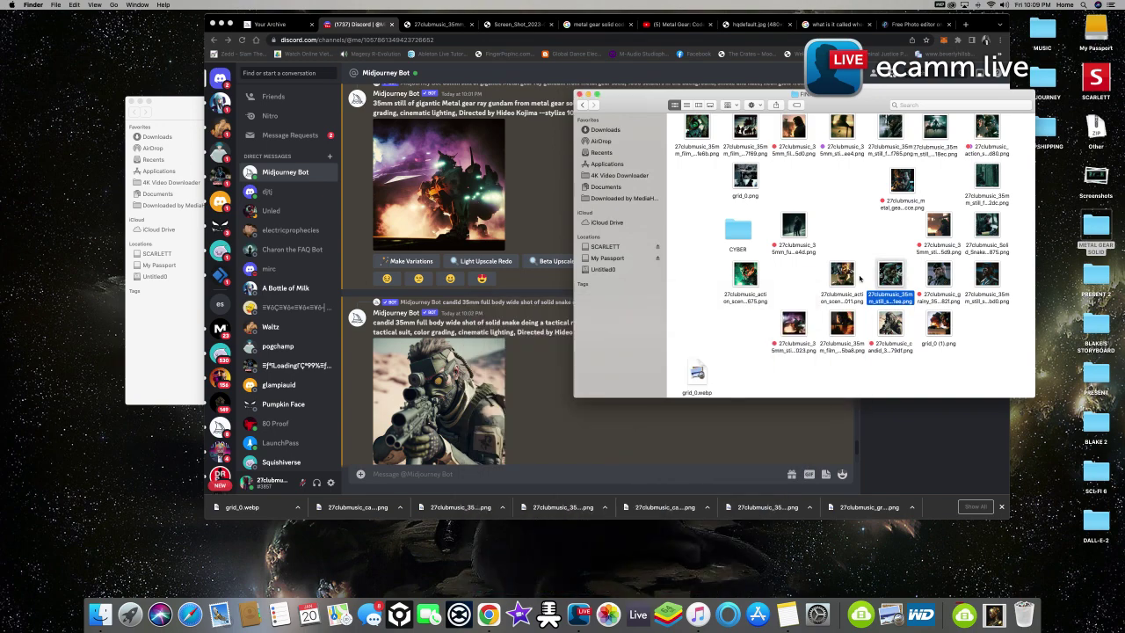
right_click(890, 275)
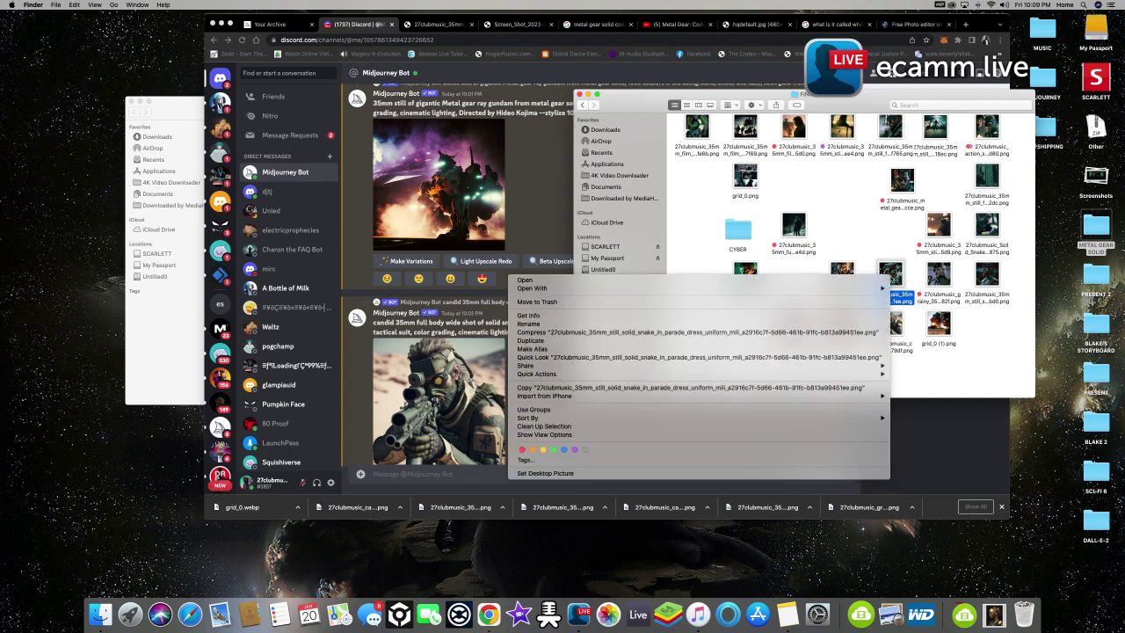
key(Escape)
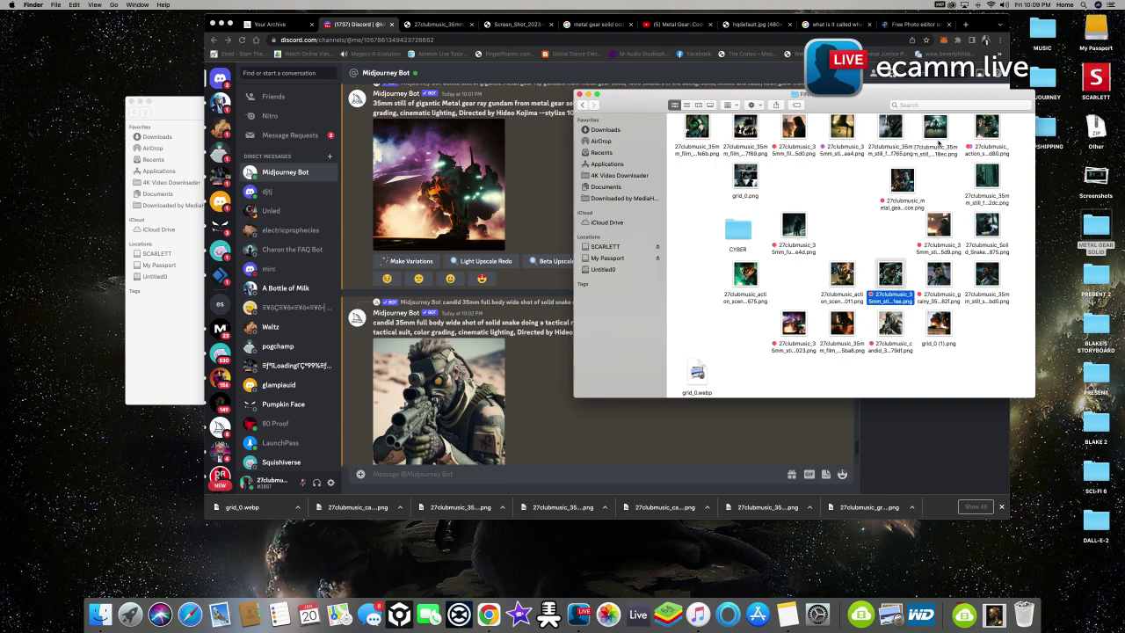
Preview the cyberpunk action scene ending in d80.png and move it into the CYBER folder
click(986, 128)
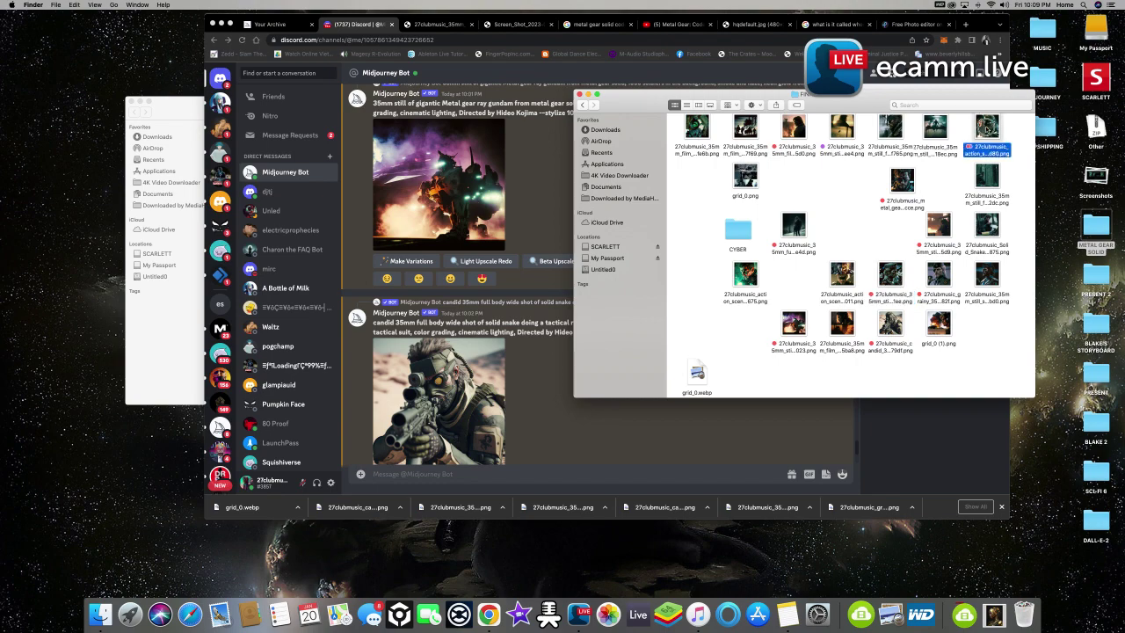
key(space)
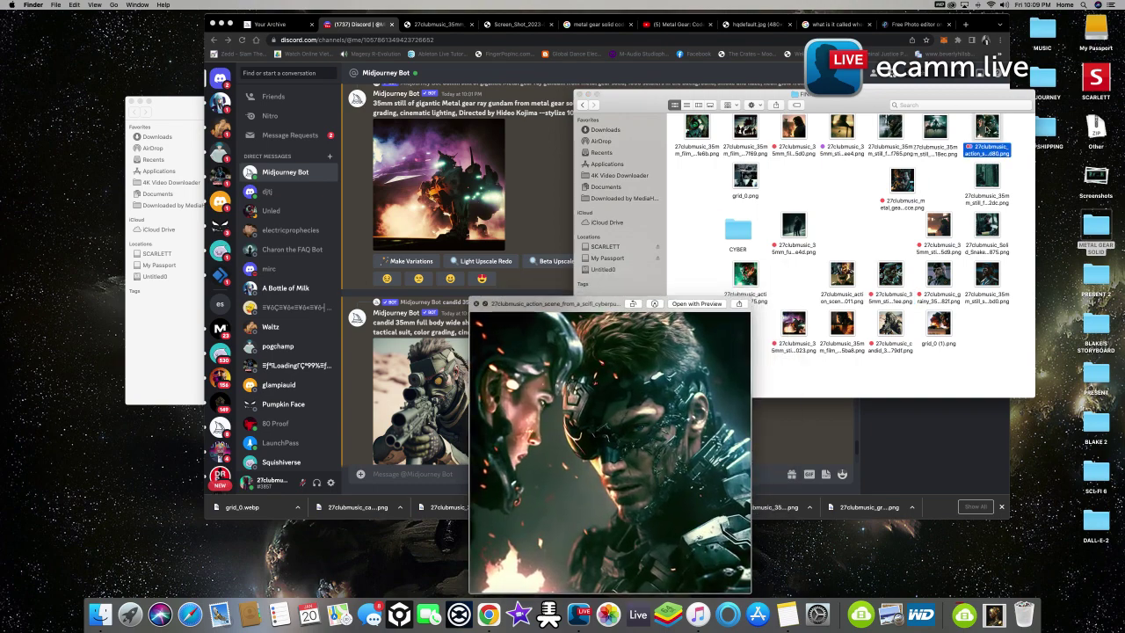
key(space)
drag(987, 128, 739, 233)
Preview the snowy image grid grid_0.png and move it into the CYBER folder
click(752, 182)
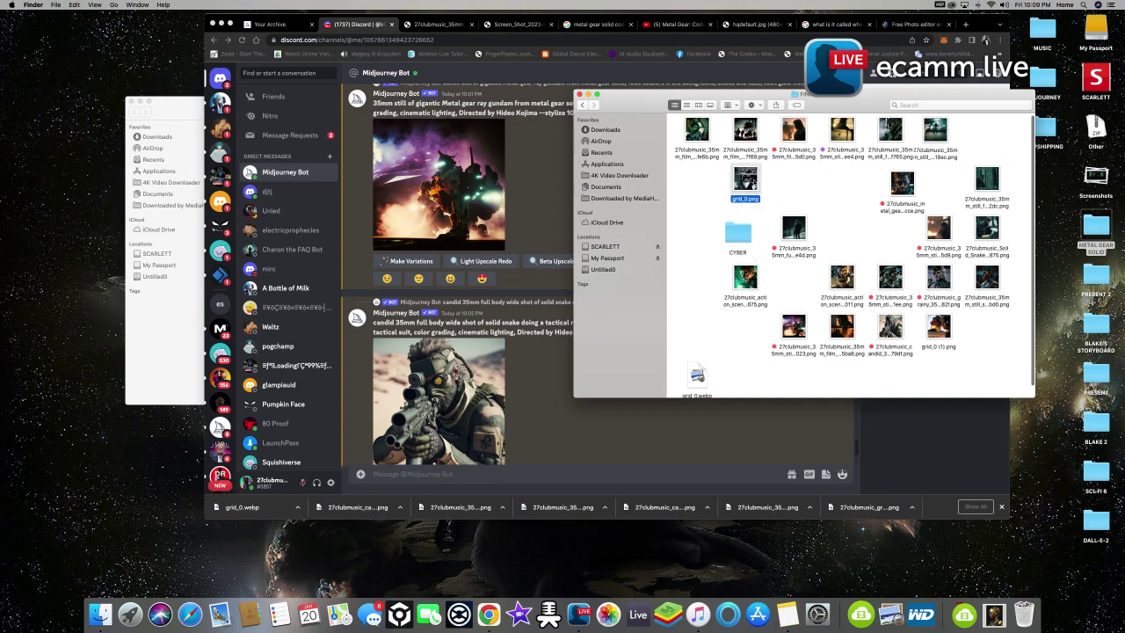
key(space)
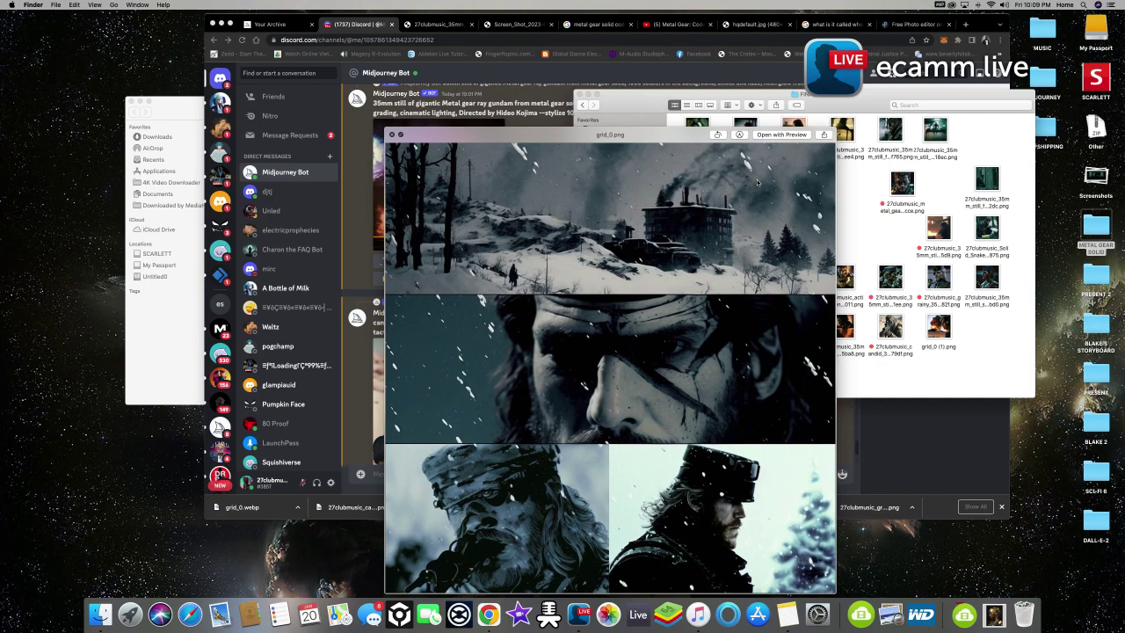
key(space)
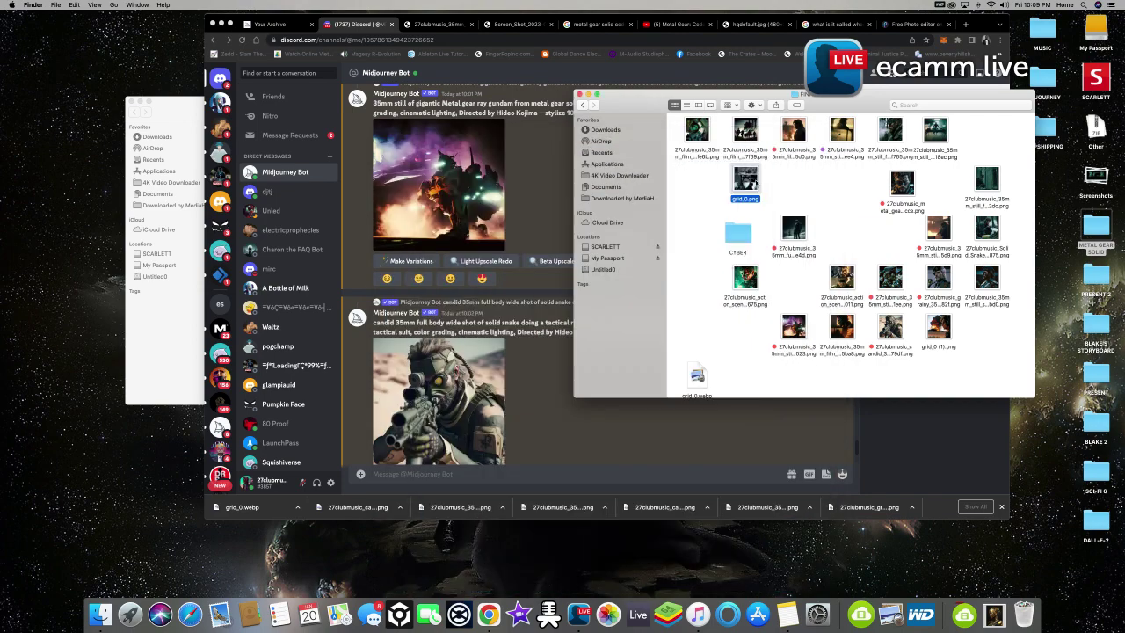
key(space)
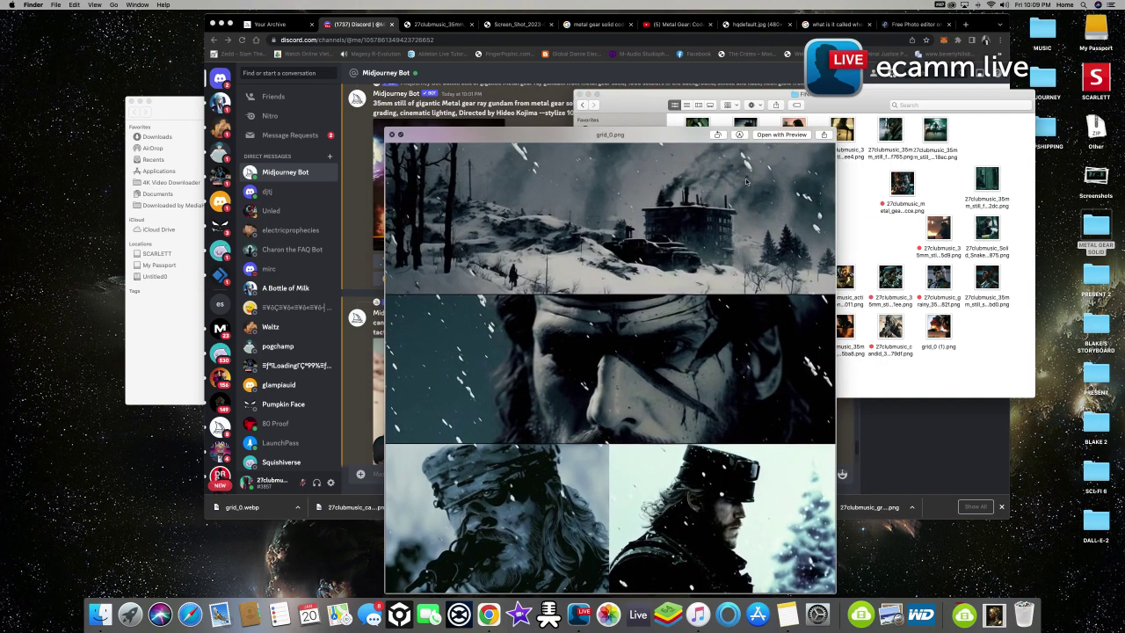
key(space)
drag(745, 182, 739, 232)
Preview the 35mm film image of silhouetted soldiers and move it into the CYBER folder
click(743, 136)
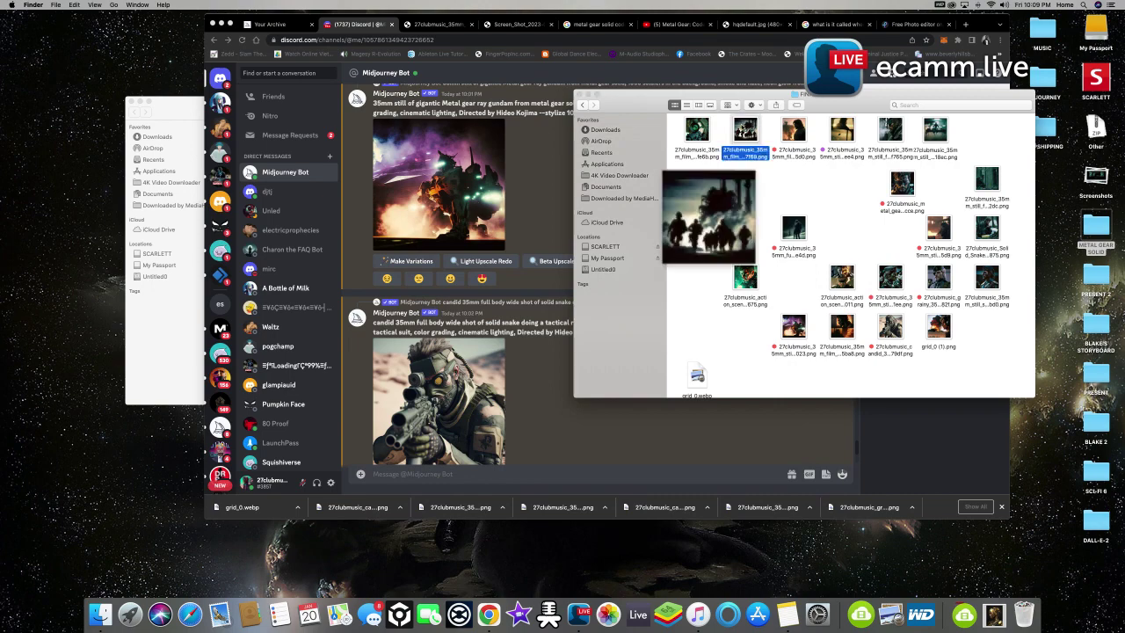
key(space)
key(space)
drag(746, 136, 741, 232)
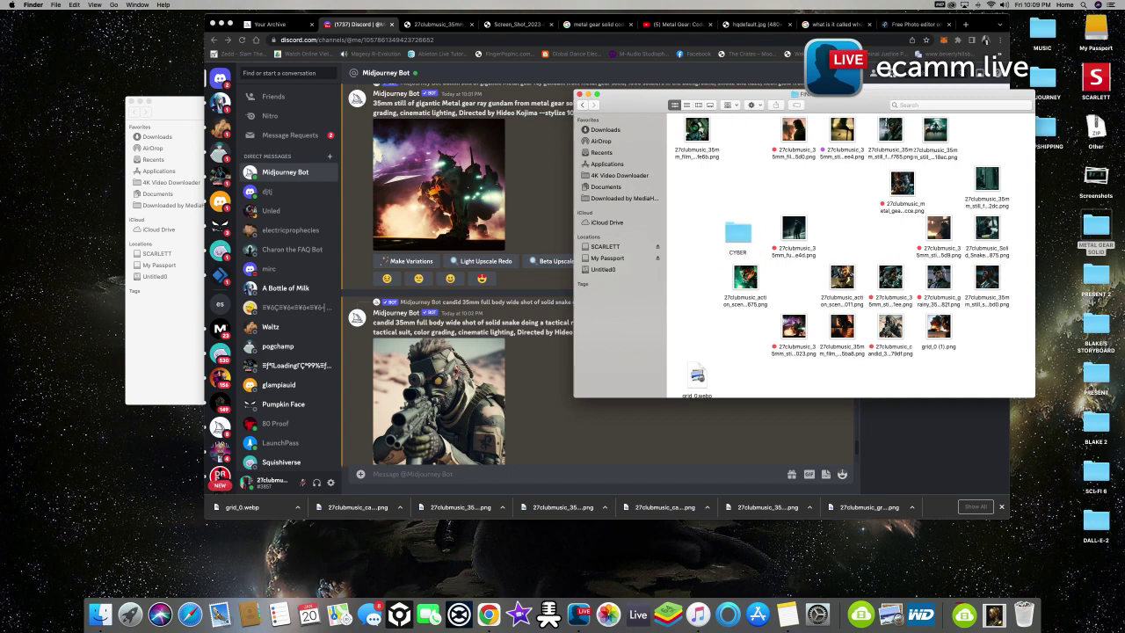
Preview the remaining 35mm film image ending in e6b.png and move it into the CYBER folder
click(698, 132)
key(space)
key(space)
drag(697, 132, 735, 241)
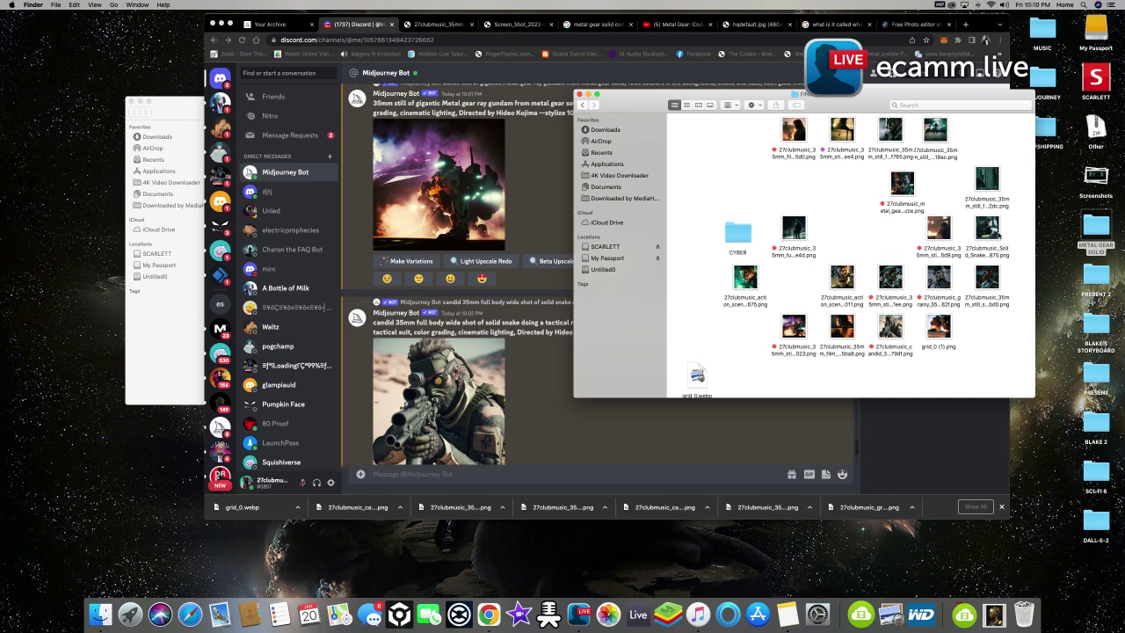
Preview the Solid Snake serpent-eating image ending in 875.png, and move the images ending in 023.png and e4d.png into the CYBER folder
click(997, 232)
key(space)
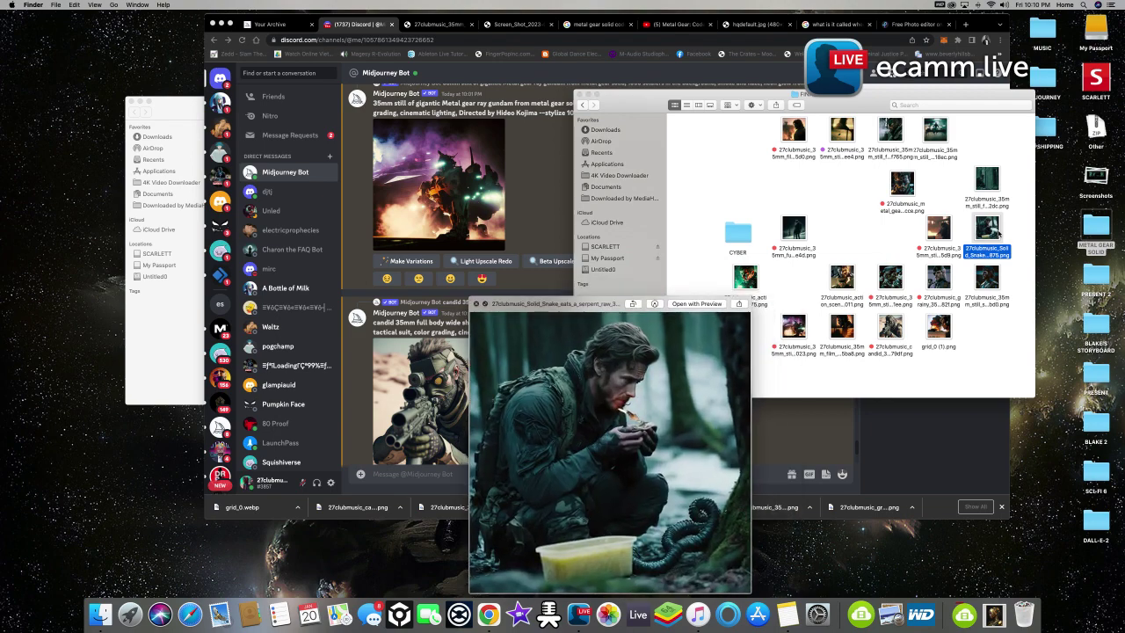
key(space)
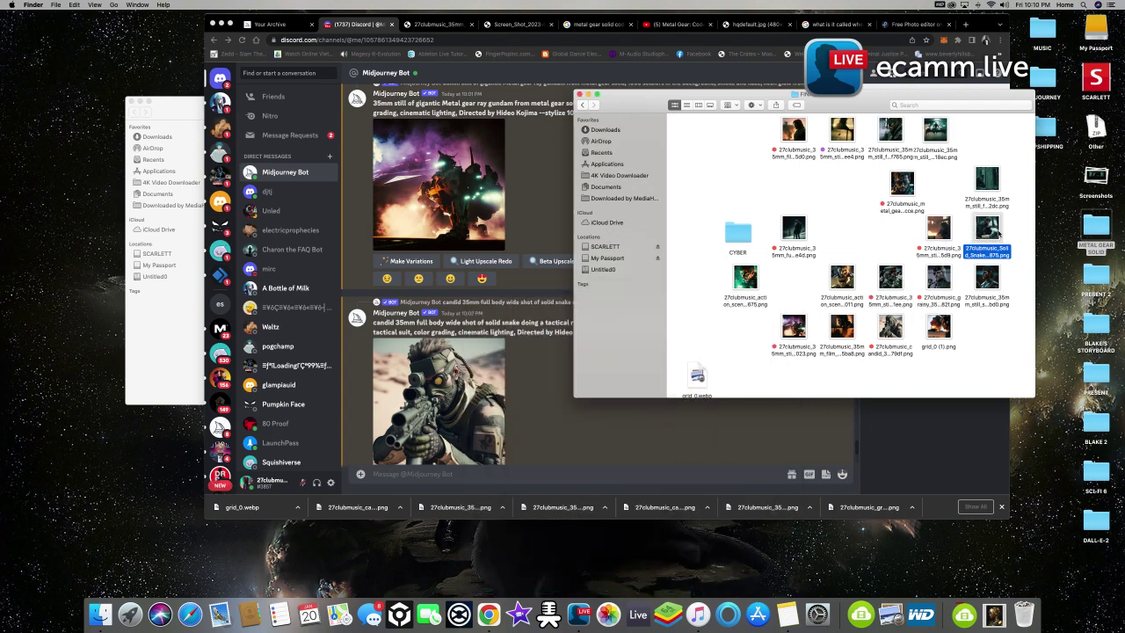
drag(794, 327, 743, 233)
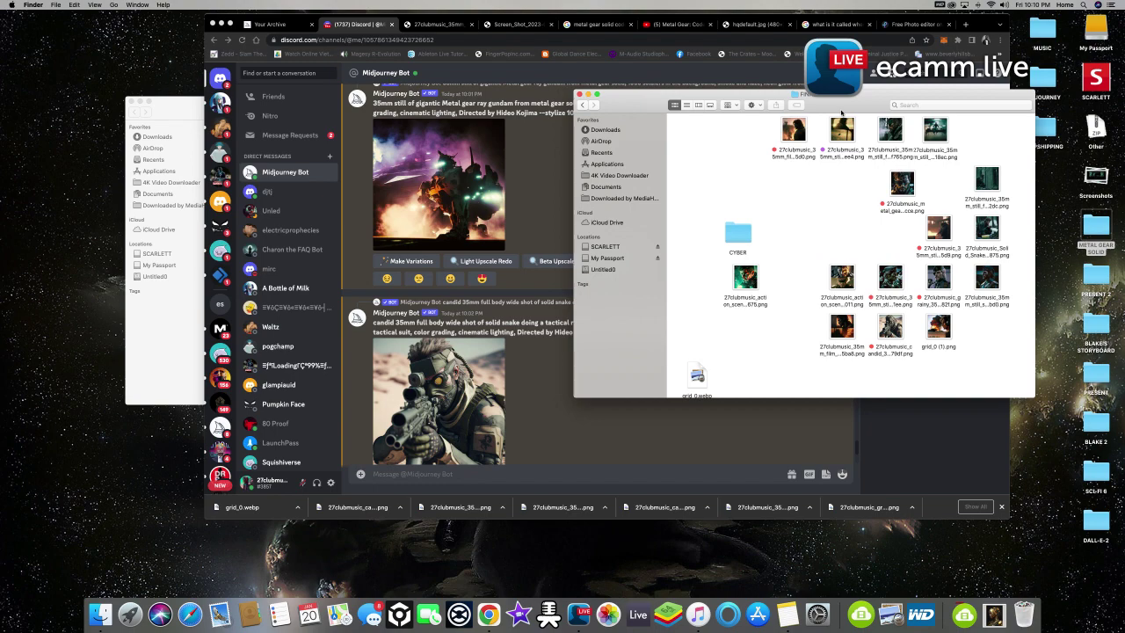
Preview the 35mm movie still of Snake smoking, ending in f765.png
click(891, 129)
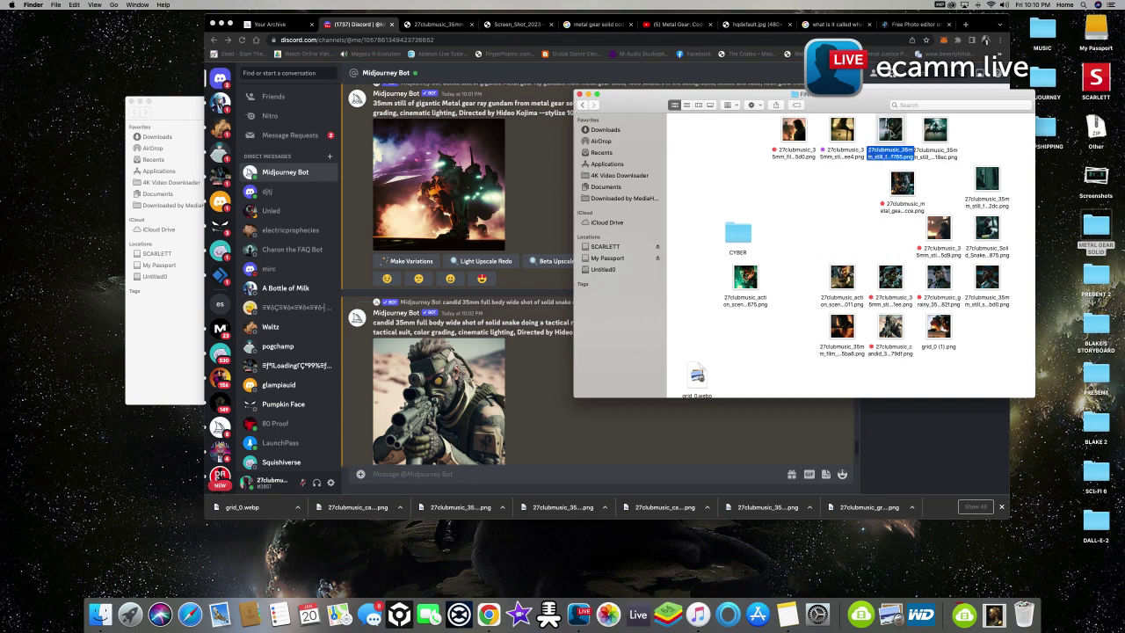
key(space)
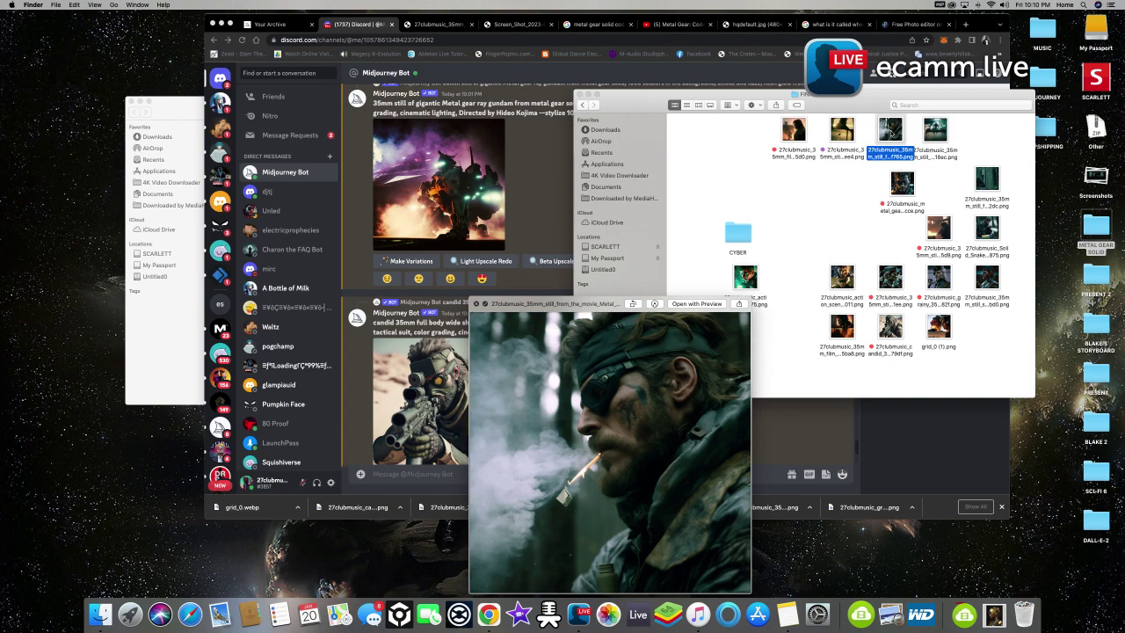
key(space)
Switch to Chrome and view the latest upscale of Snake taking a knee at full size in the Midjourney Bot chat
click(539, 153)
scroll(662, 194, down, 5)
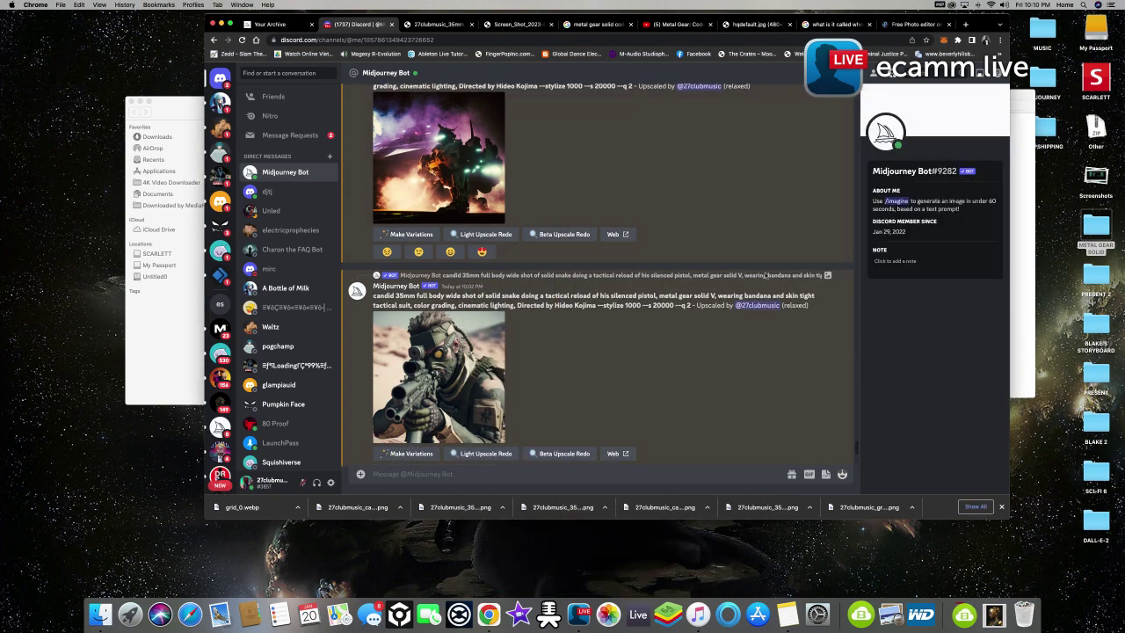
scroll(737, 276, down, 5)
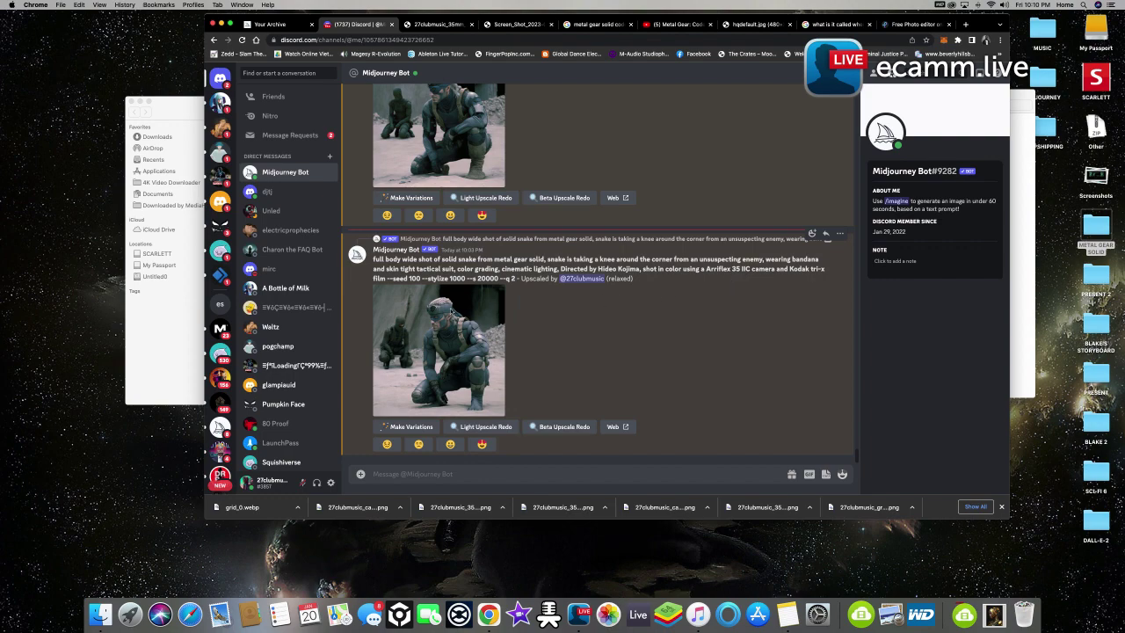
click(443, 308)
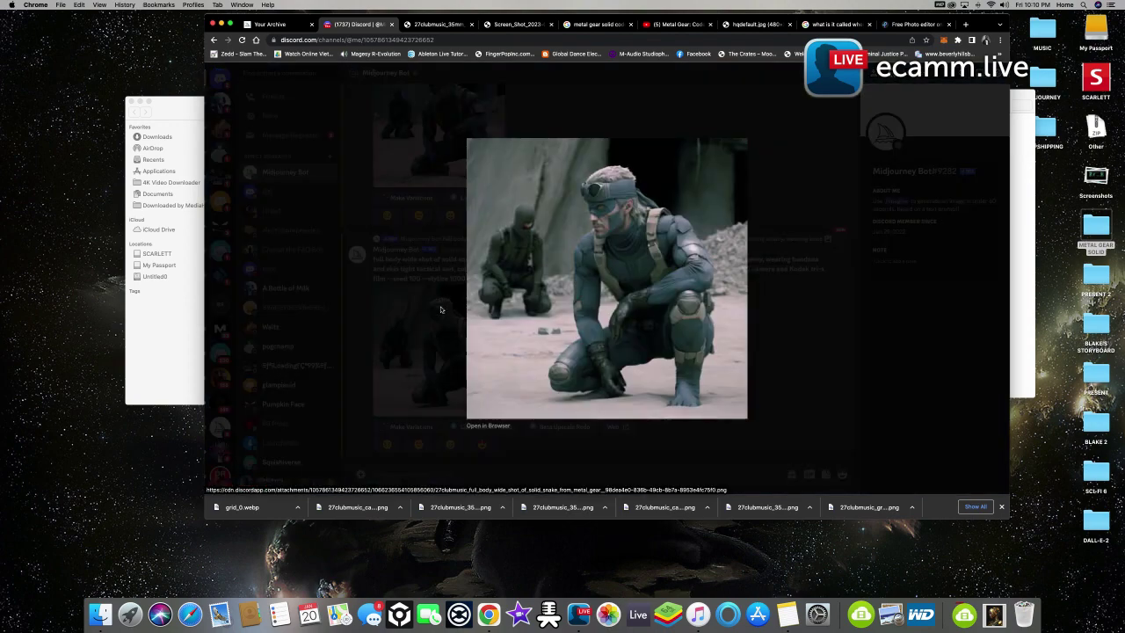
click(440, 308)
Enlarge the preceding upscale of kneeling Snake in the chat and save it into the METAL GEAR SOLID folder
click(448, 155)
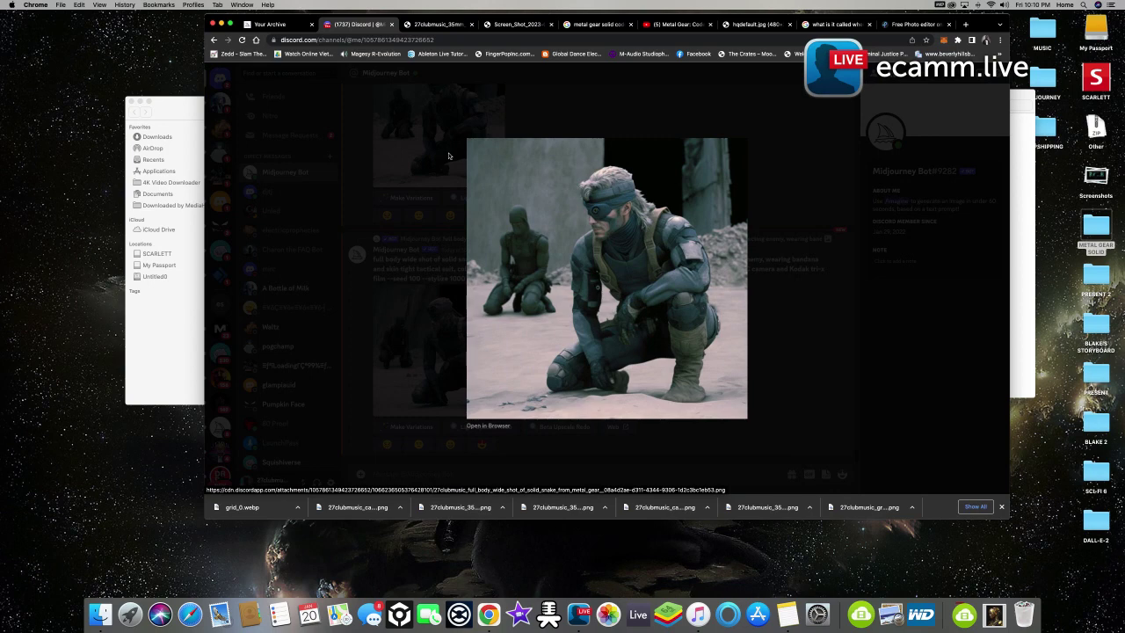
right_click(538, 192)
click(586, 215)
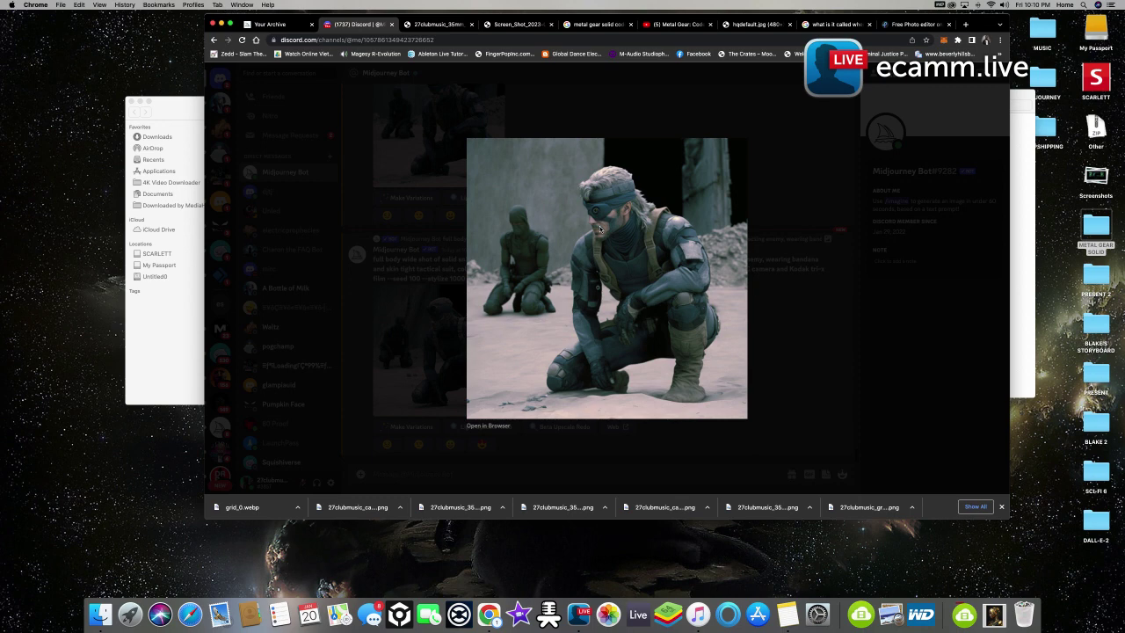
click(1025, 199)
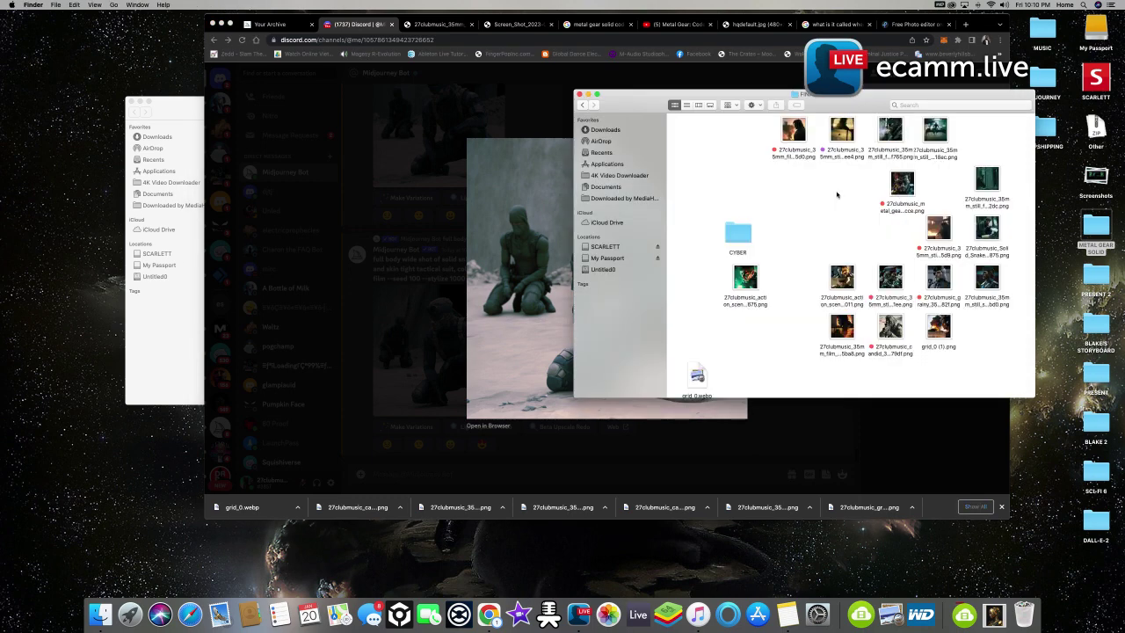
click(583, 105)
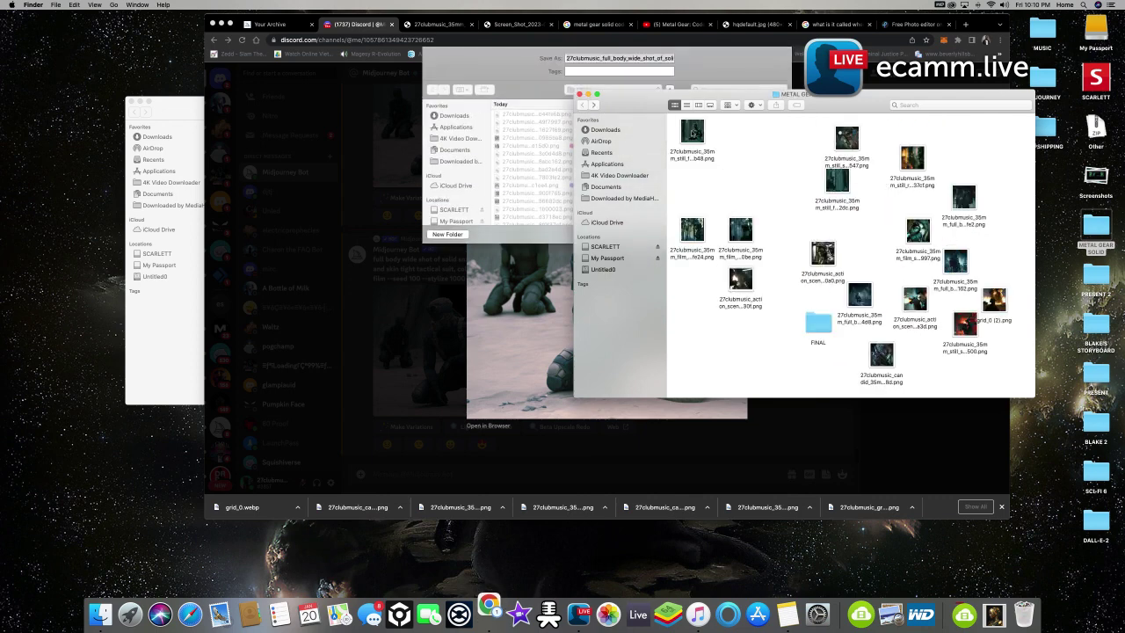
click(514, 63)
click(594, 92)
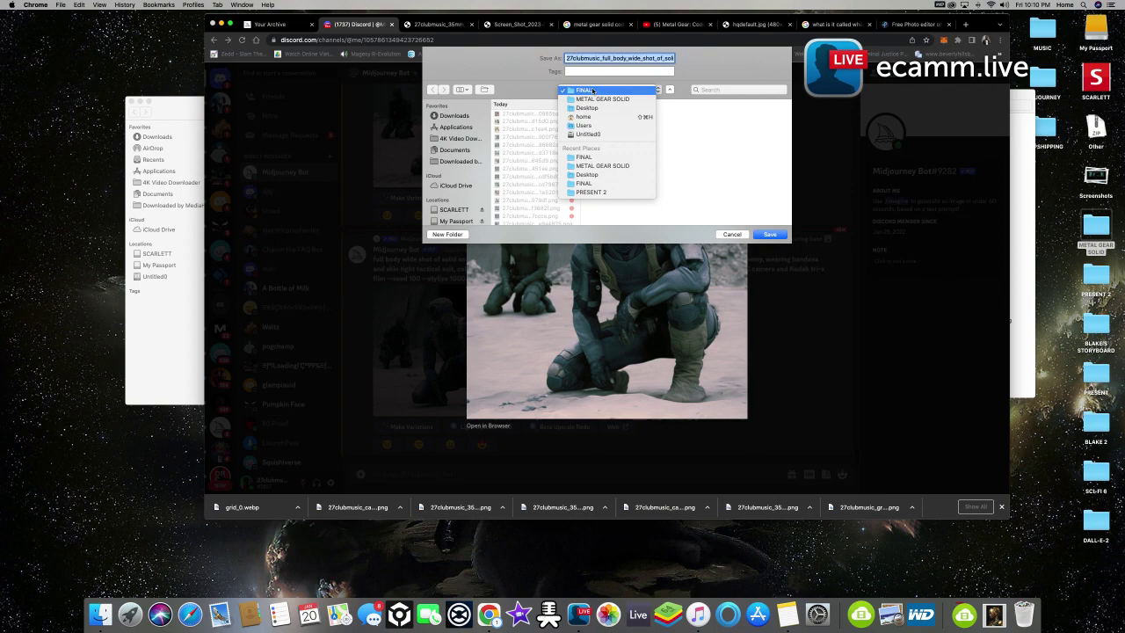
click(602, 99)
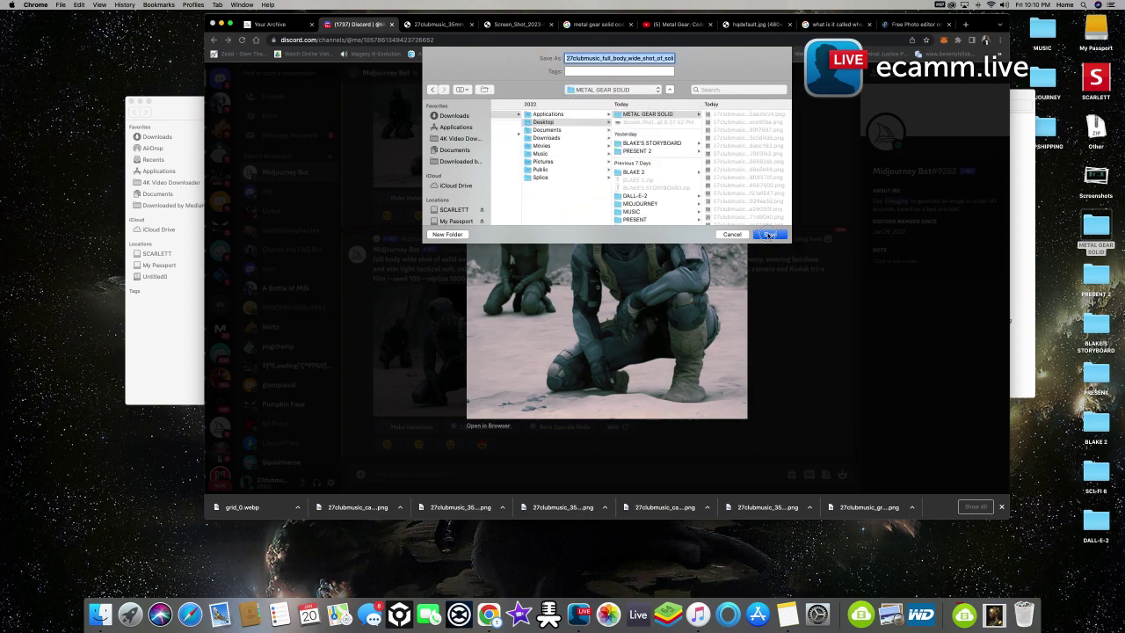
click(770, 235)
Switch to Finder and preview the forest movie still ending in 2dc.png in the METAL GEAR SOLID folder
click(1029, 237)
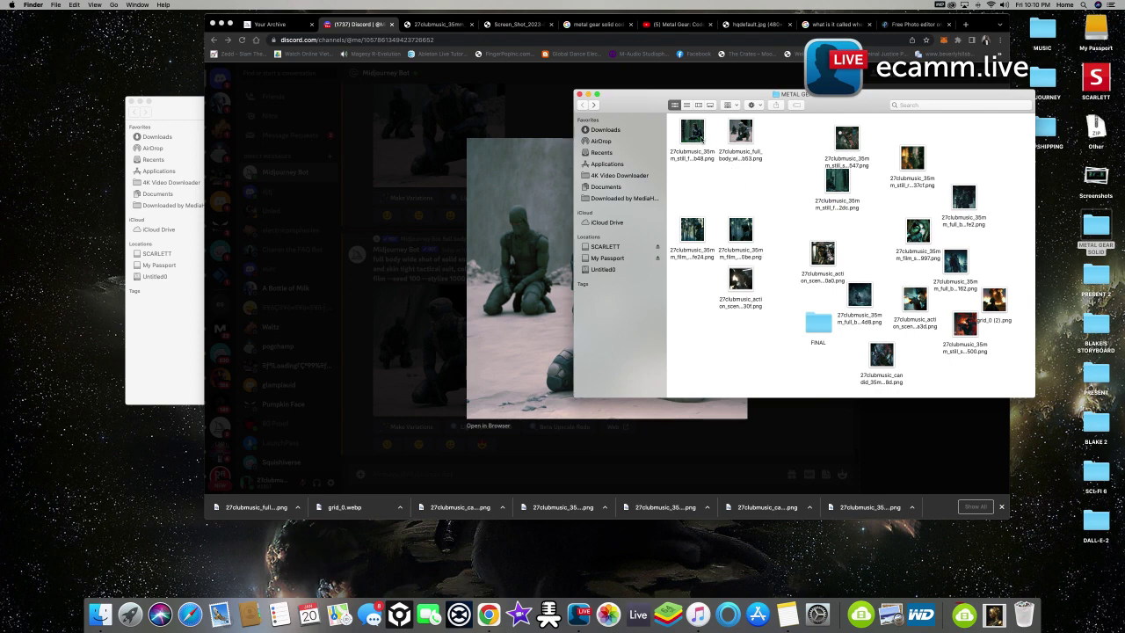
click(838, 177)
key(space)
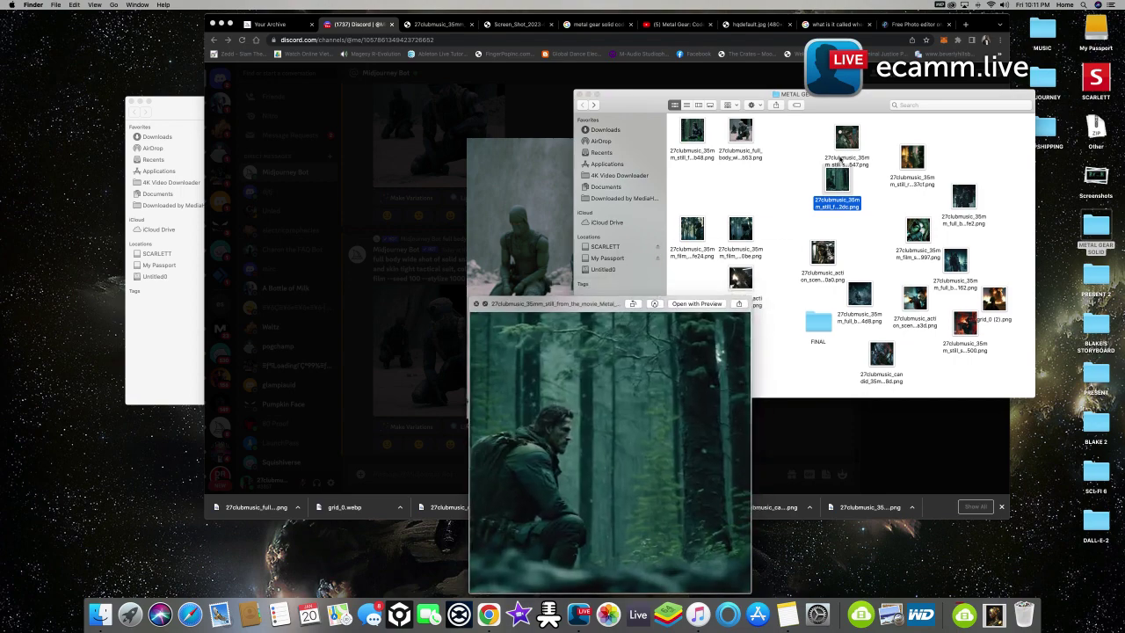
Try to put the forest movie still ending in 2dc.png into the FINAL folder, and open FINAL
key(space)
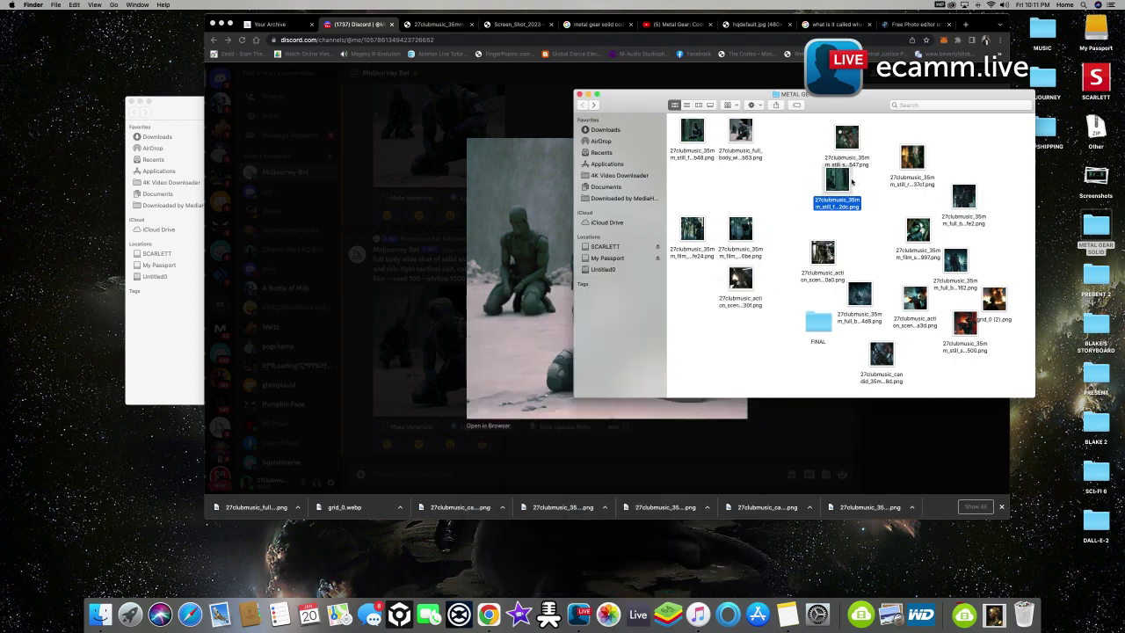
drag(840, 182, 819, 321)
click(714, 68)
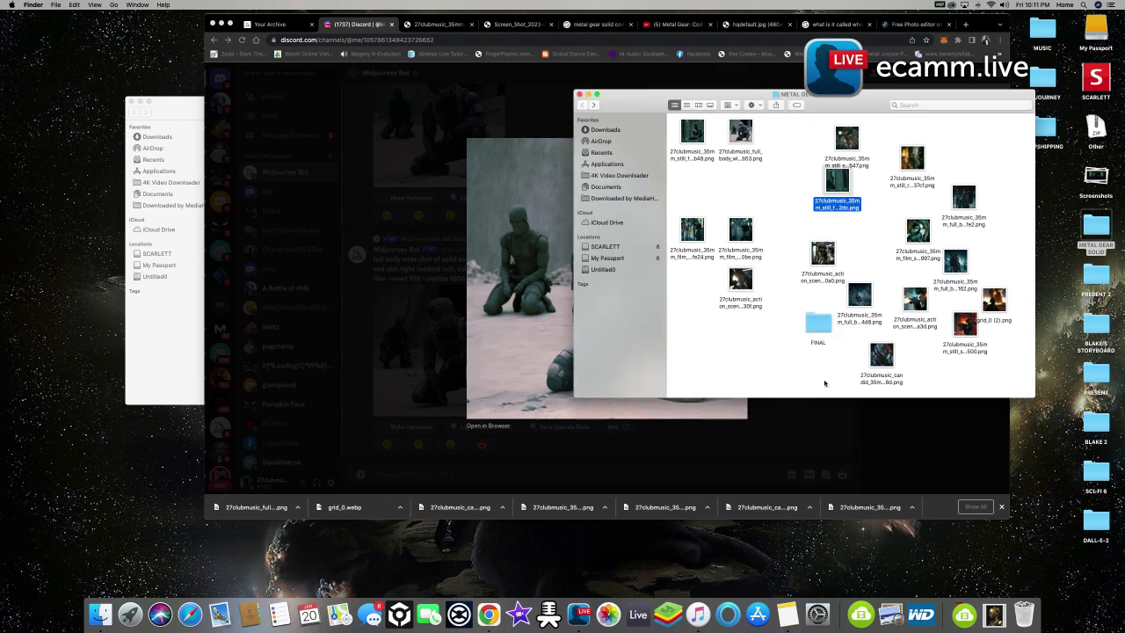
double_click(818, 321)
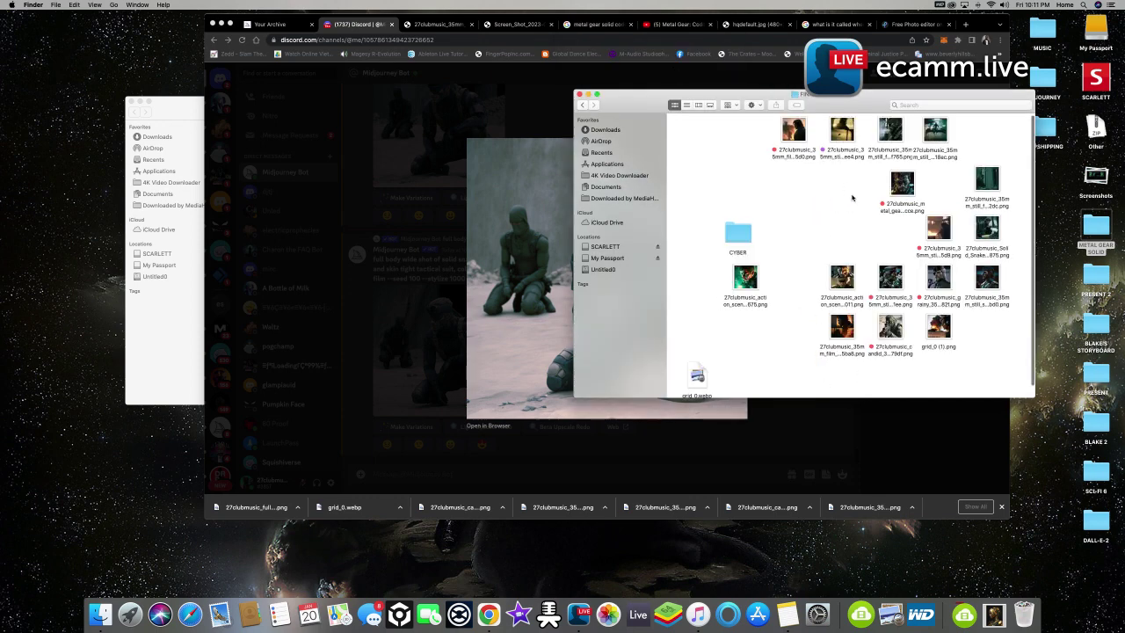
Reposition the CYBER folder, preview the sci-fi action scene ending in 675.png, and move that image into CYBER
drag(744, 248, 730, 238)
click(747, 278)
key(space)
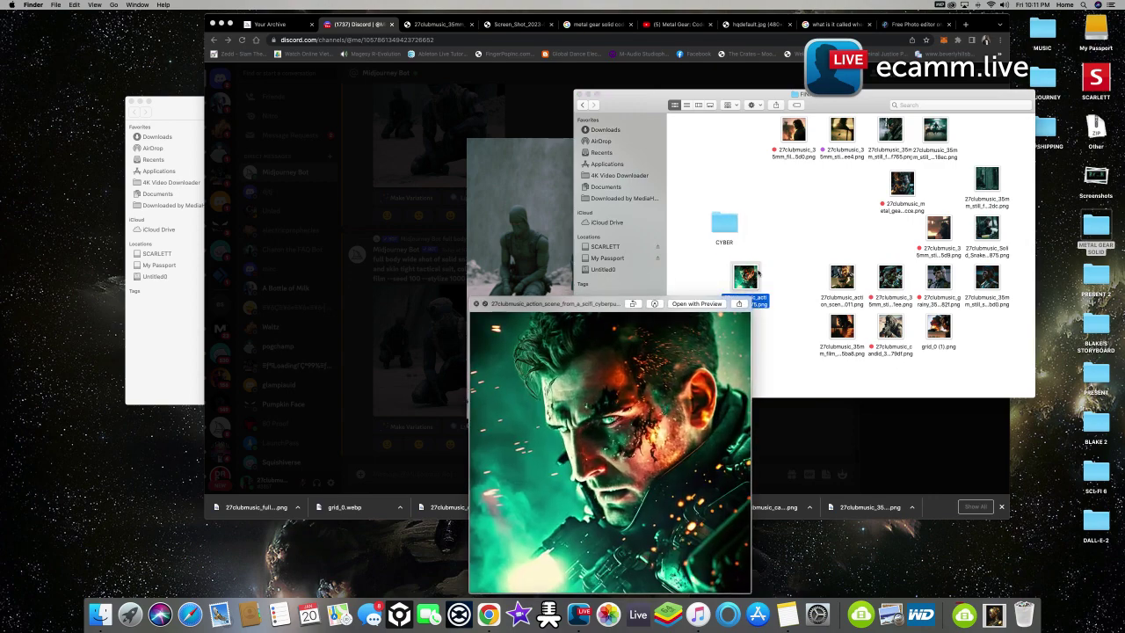
key(space)
drag(748, 276, 728, 230)
Preview the split-face action scene ending in 011.png and move it into the CYBER folder
click(842, 277)
key(space)
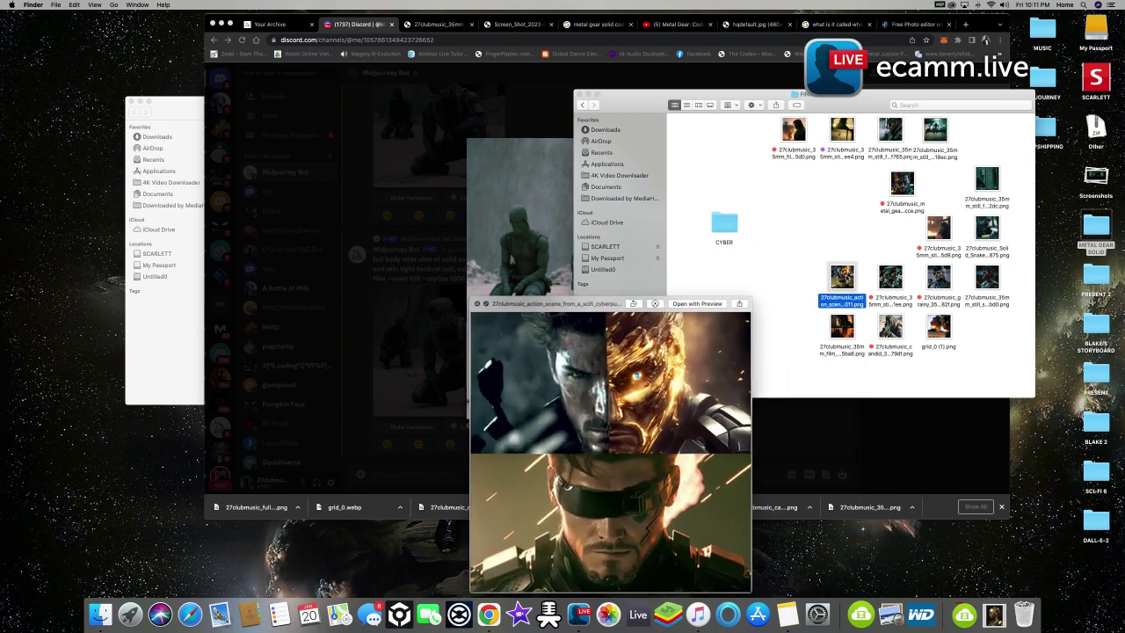
key(space)
drag(843, 278, 726, 229)
Preview the red-tagged metal gear image ending in cce.png and the Snake aiming still ending in 5d9.png
click(901, 189)
key(space)
key(space)
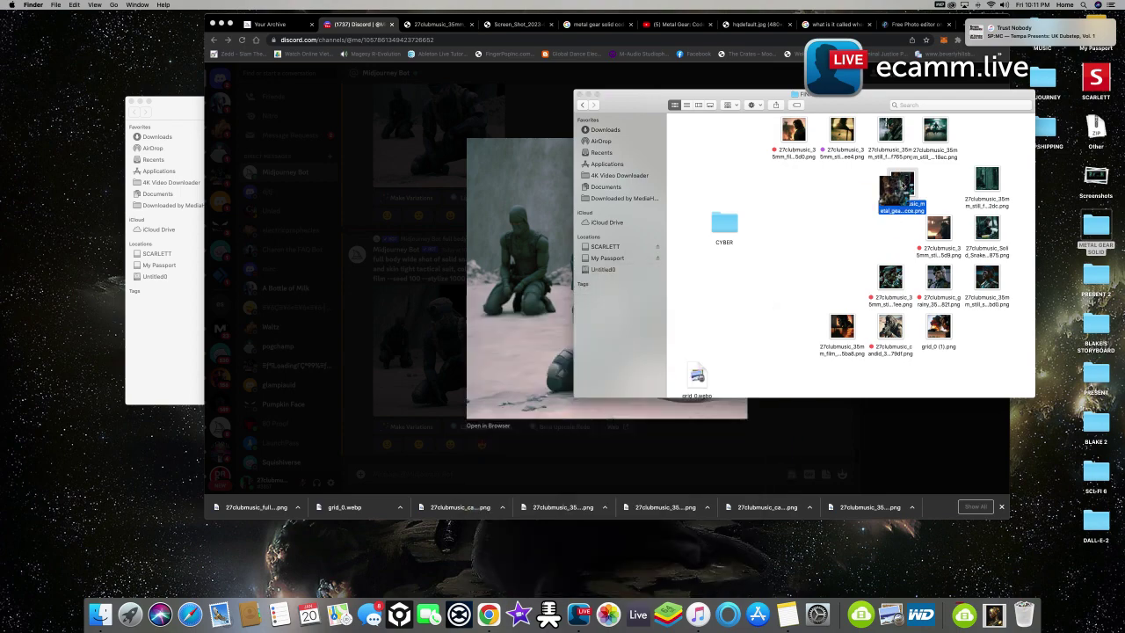
click(939, 229)
key(space)
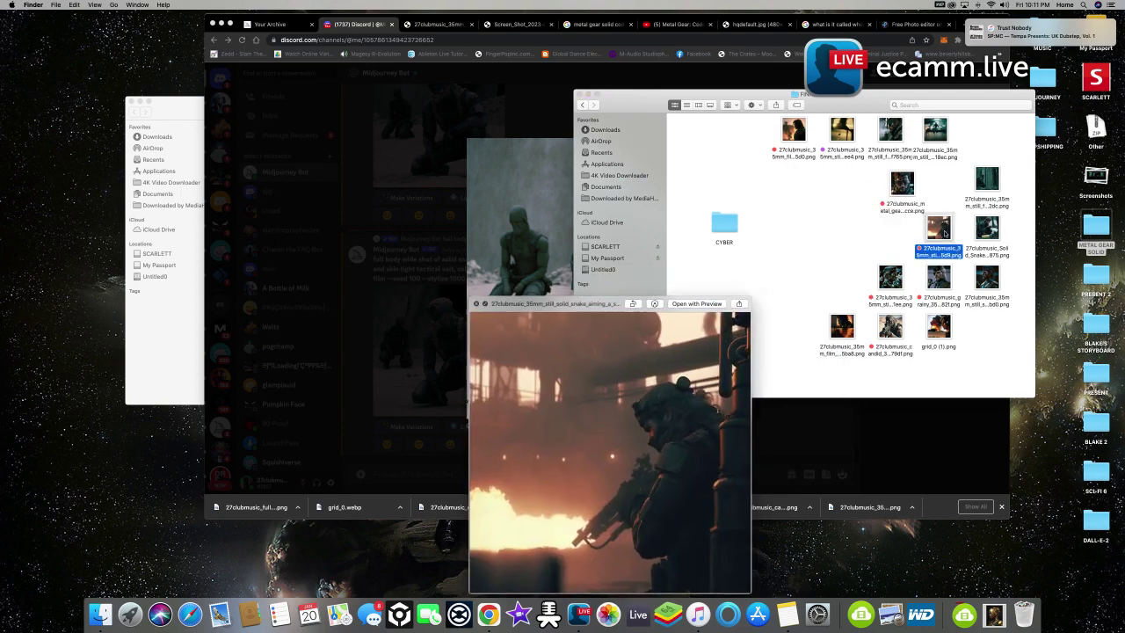
key(space)
Place the metal gear image and the grainy 35mm image side by side, and move the CYBER folder lower in FINAL
drag(916, 192, 837, 225)
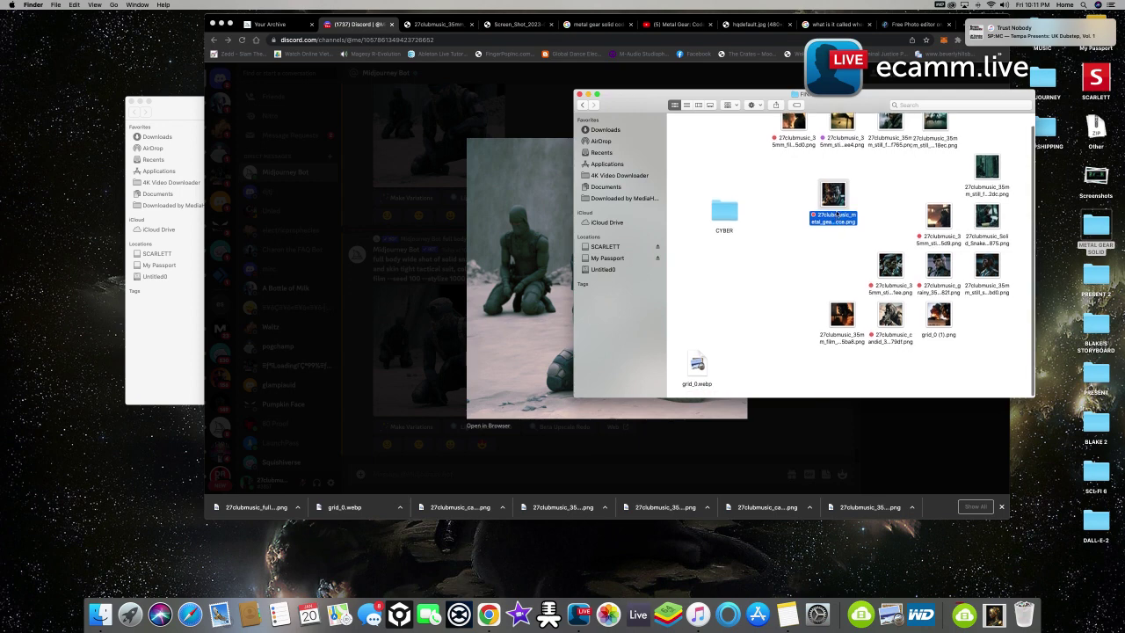
mouse_move(834, 205)
mouse_down()
mouse_move(837, 216)
mouse_move(800, 207)
mouse_move(832, 199)
mouse_up()
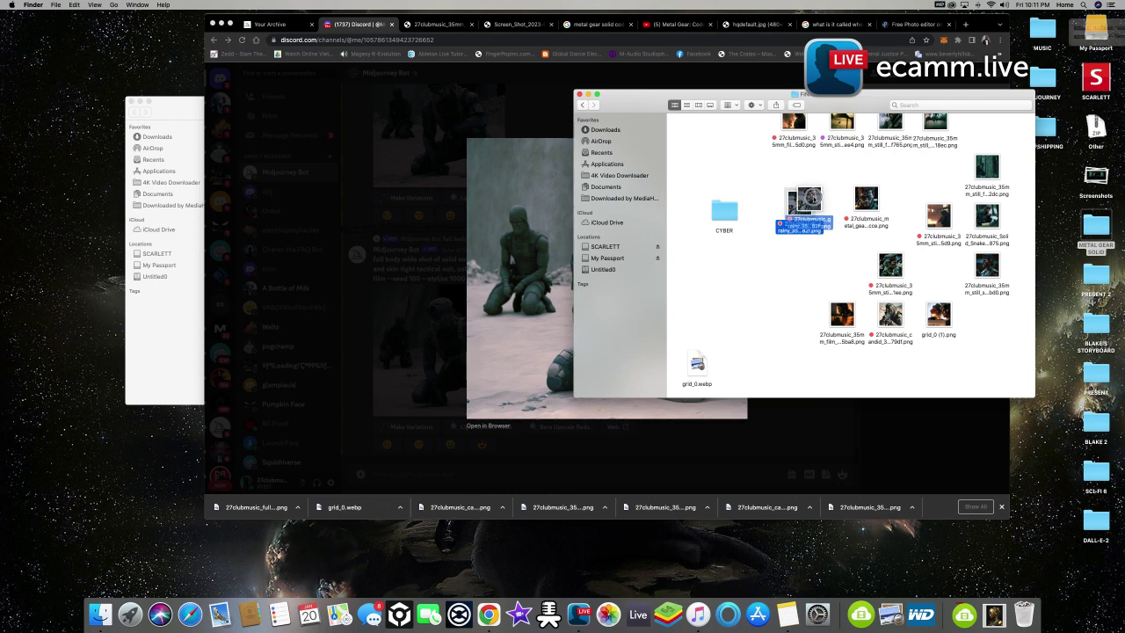
drag(725, 211, 725, 301)
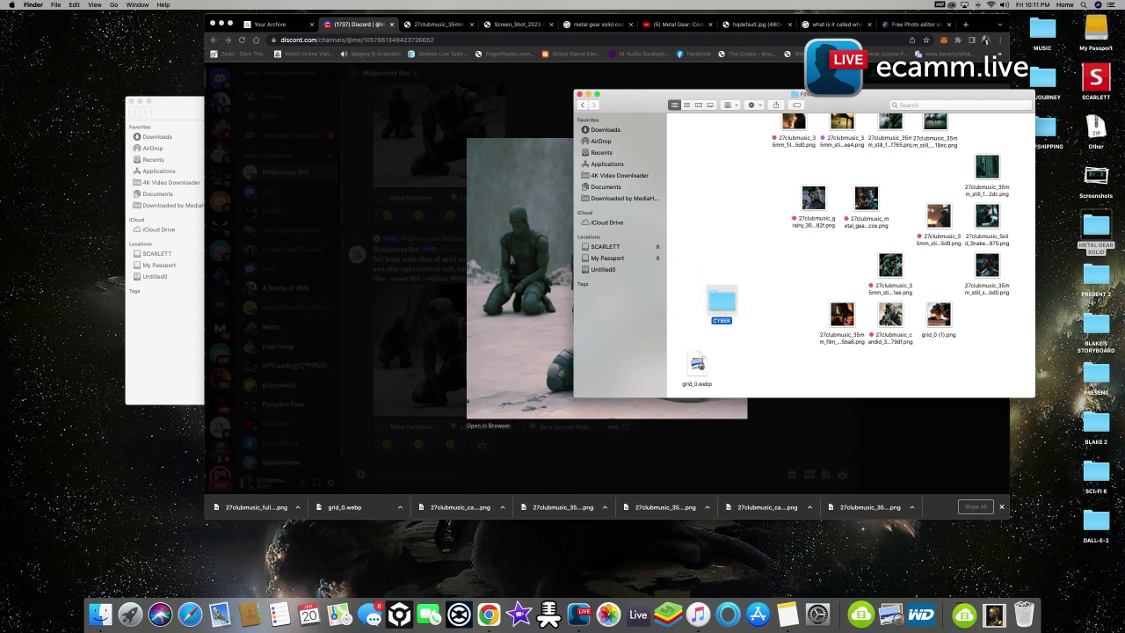
Preview the smoking Snake still ending in f765.png, and move the adjacent movie still ending in ec.png to METAL GEAR SOLID
scroll(862, 288, up, 1)
click(890, 130)
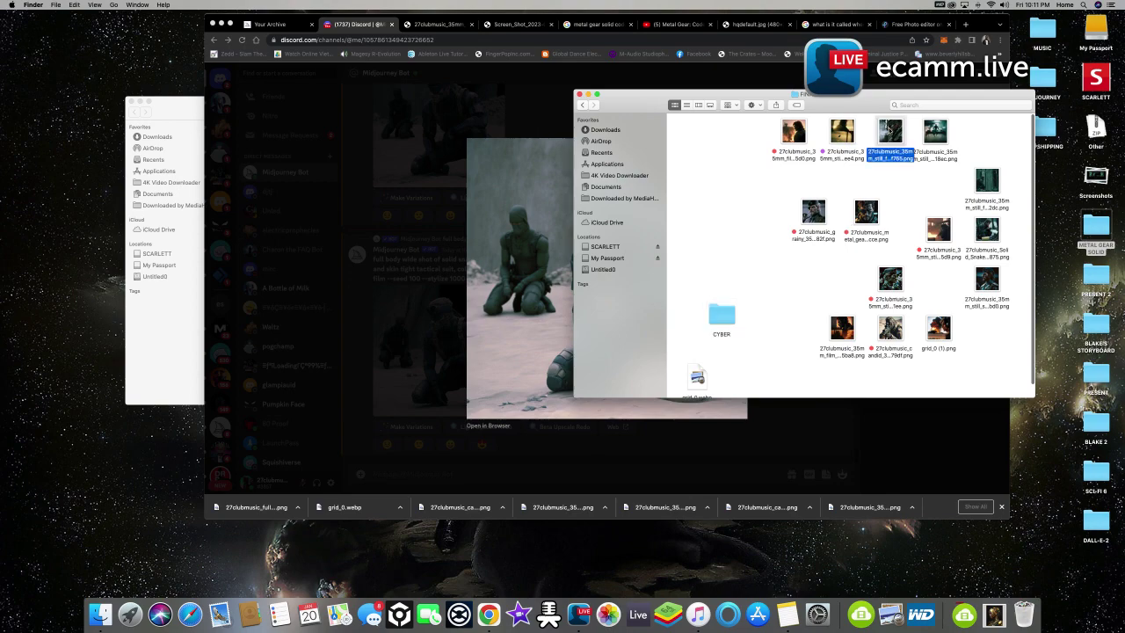
key(space)
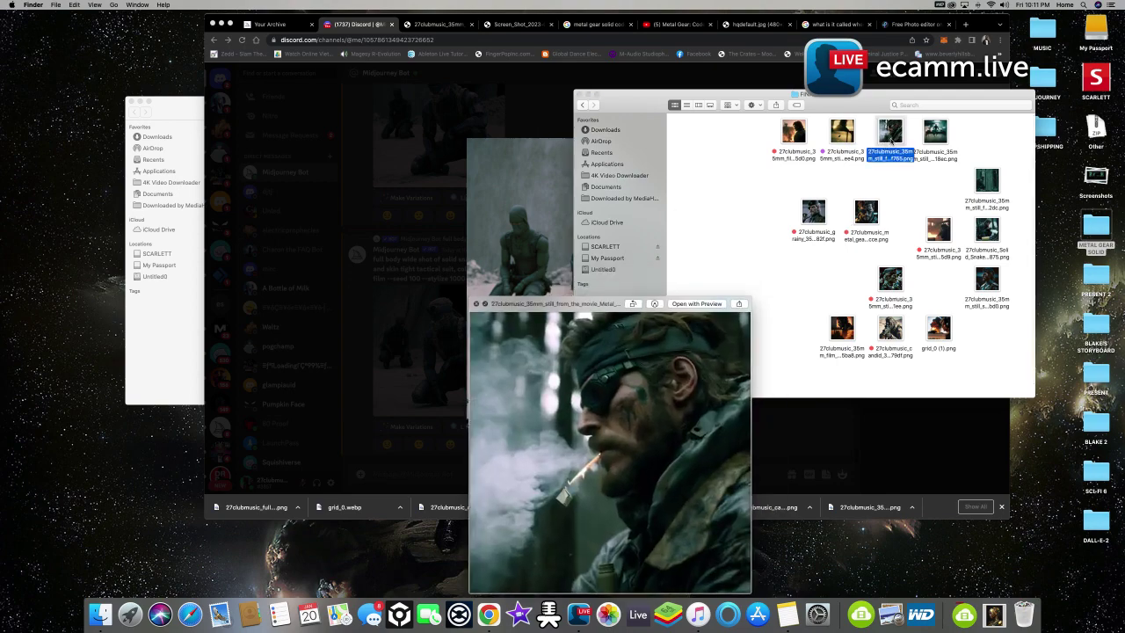
key(space)
drag(935, 132, 1096, 226)
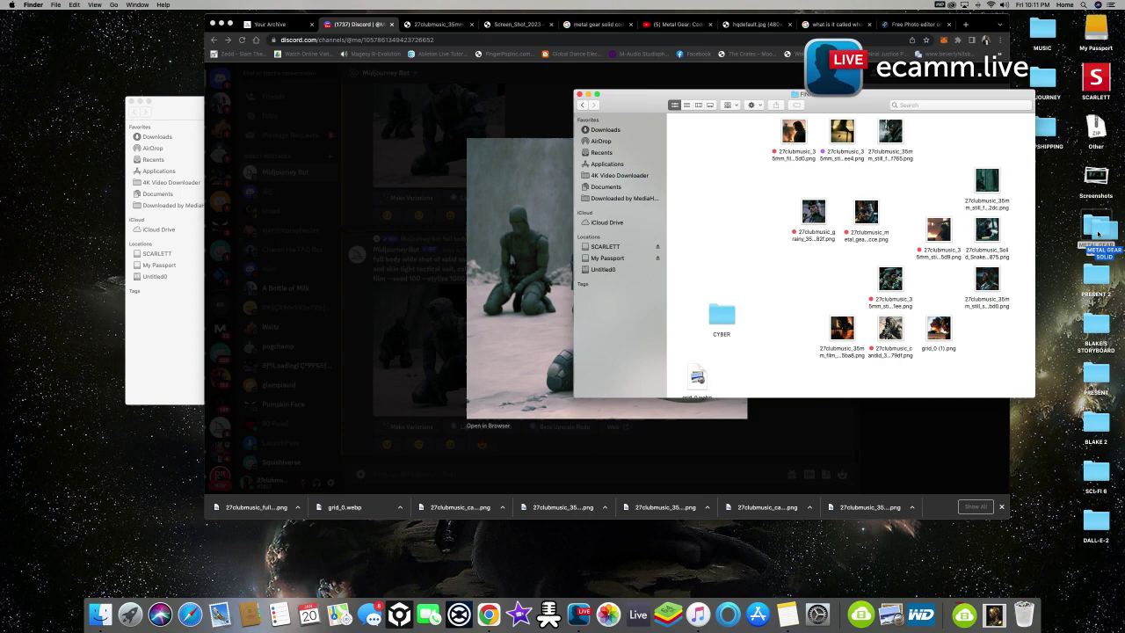
click(1077, 227)
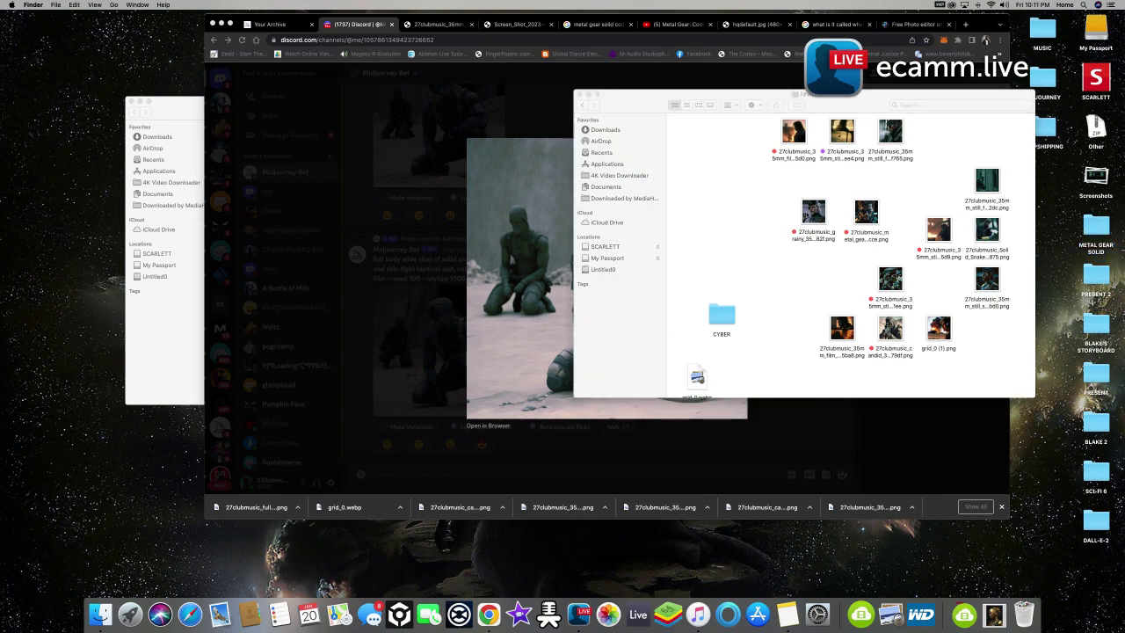
Shift the FINAL window away from the desktop folders and preview the f765.png smoking still again
drag(964, 99, 909, 90)
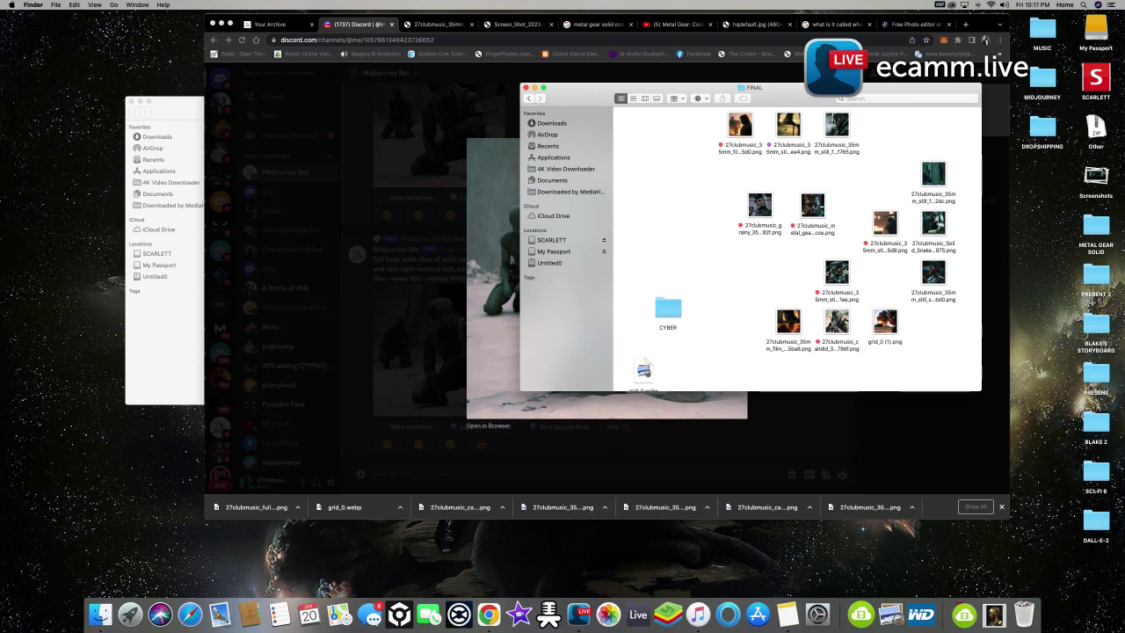
click(837, 125)
key(space)
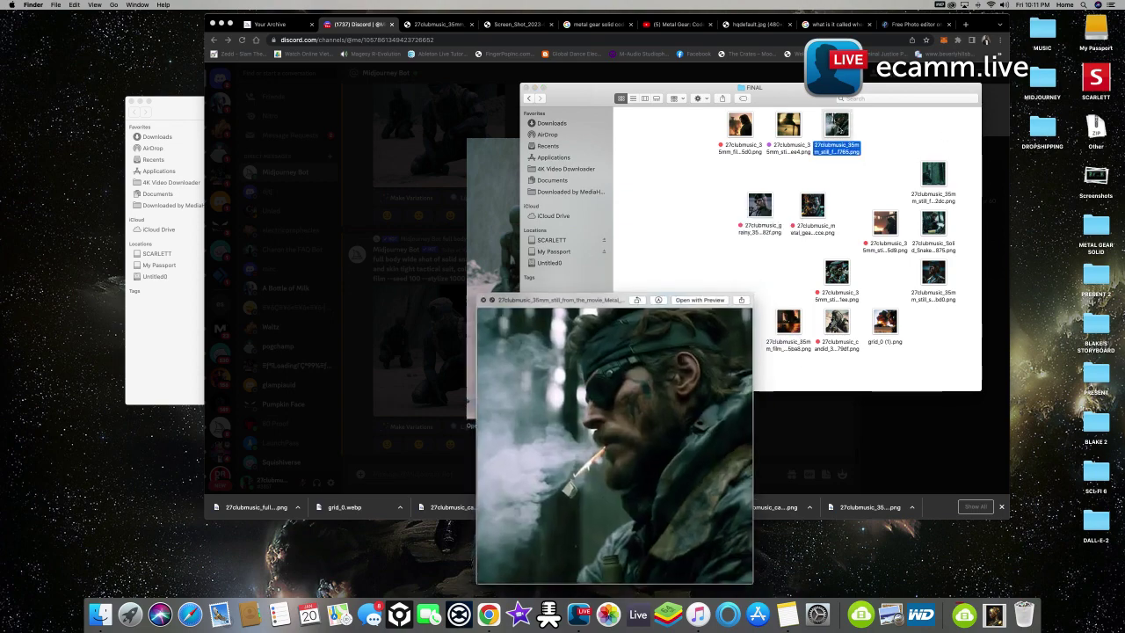
key(space)
Switch to Chrome, close the enlarged image, and find the Snake smoking variation grids in the Midjourney Bot chat
click(492, 228)
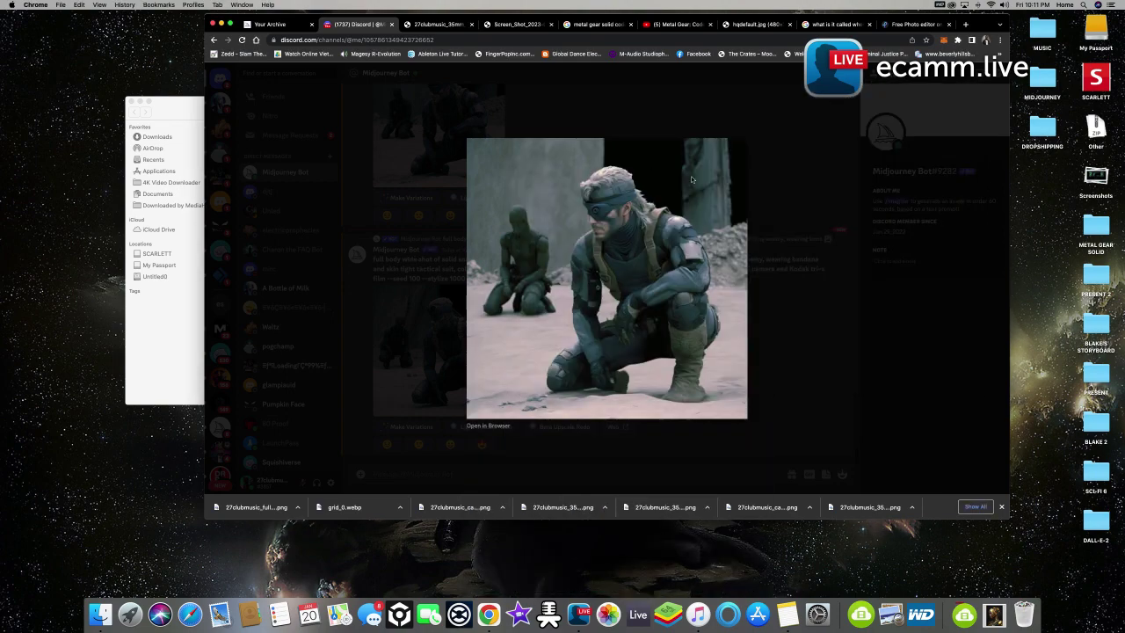
click(764, 167)
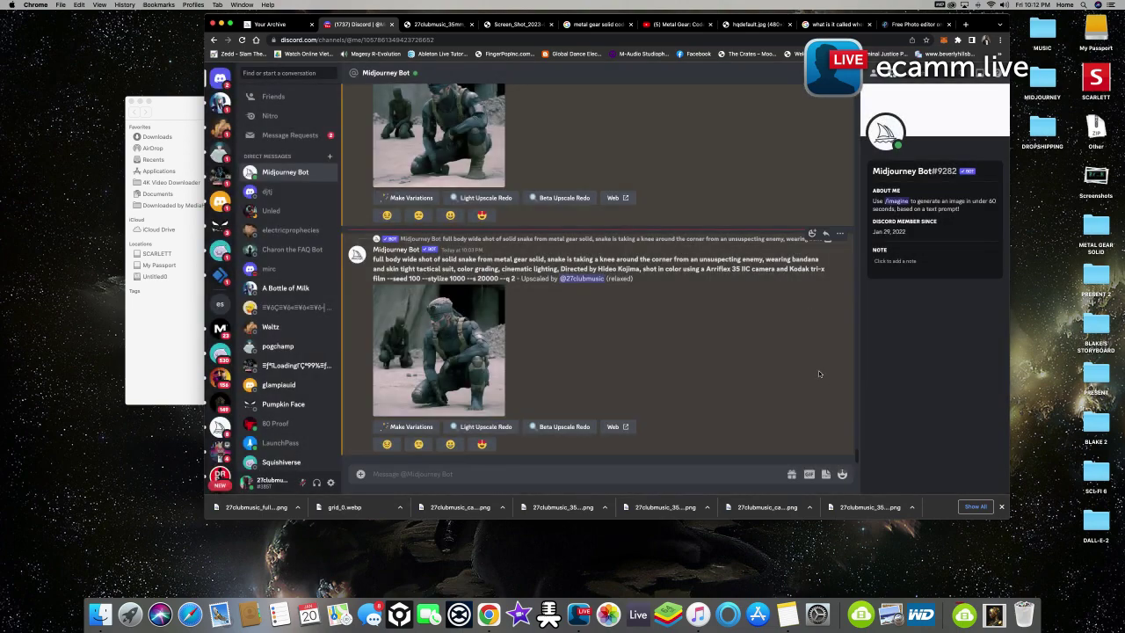
scroll(850, 444, up, 5)
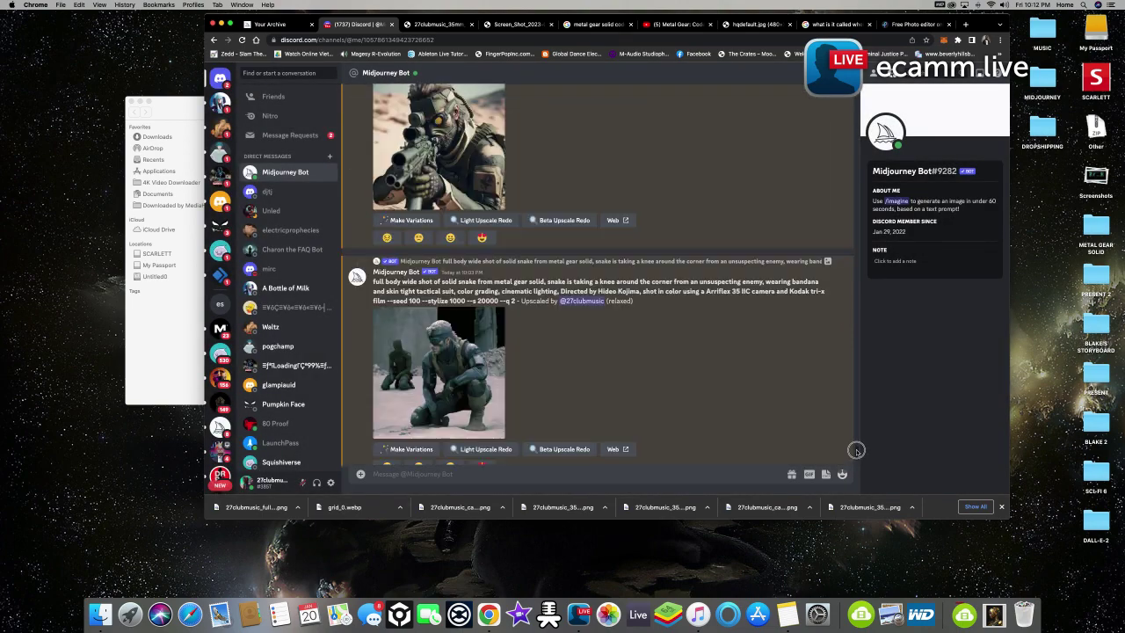
scroll(856, 447, up, 10)
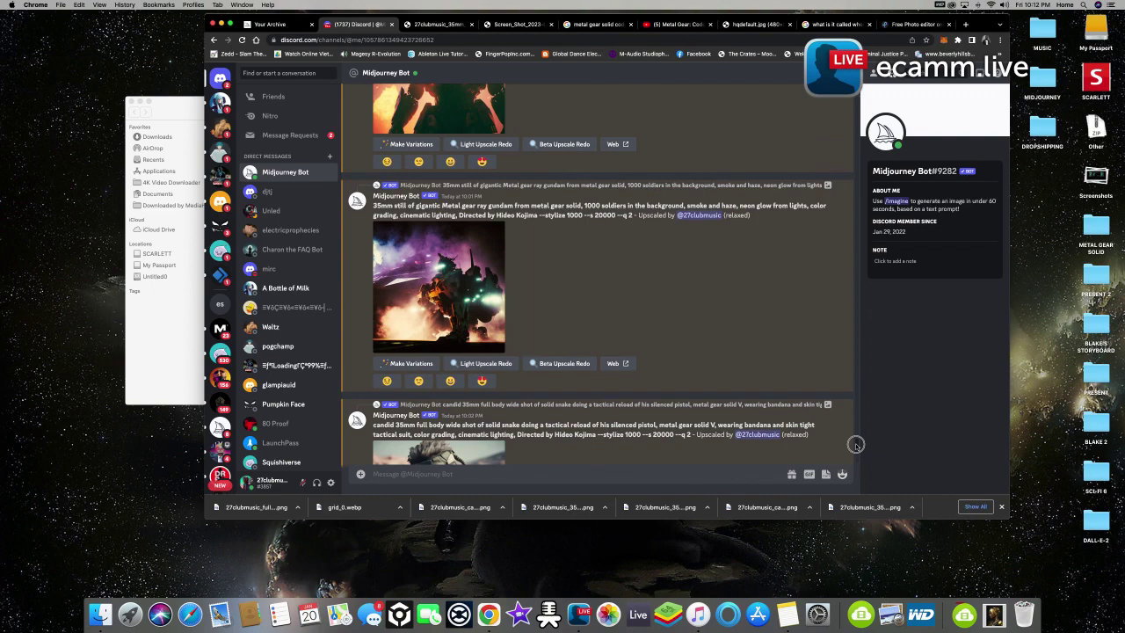
scroll(856, 439, up, 10)
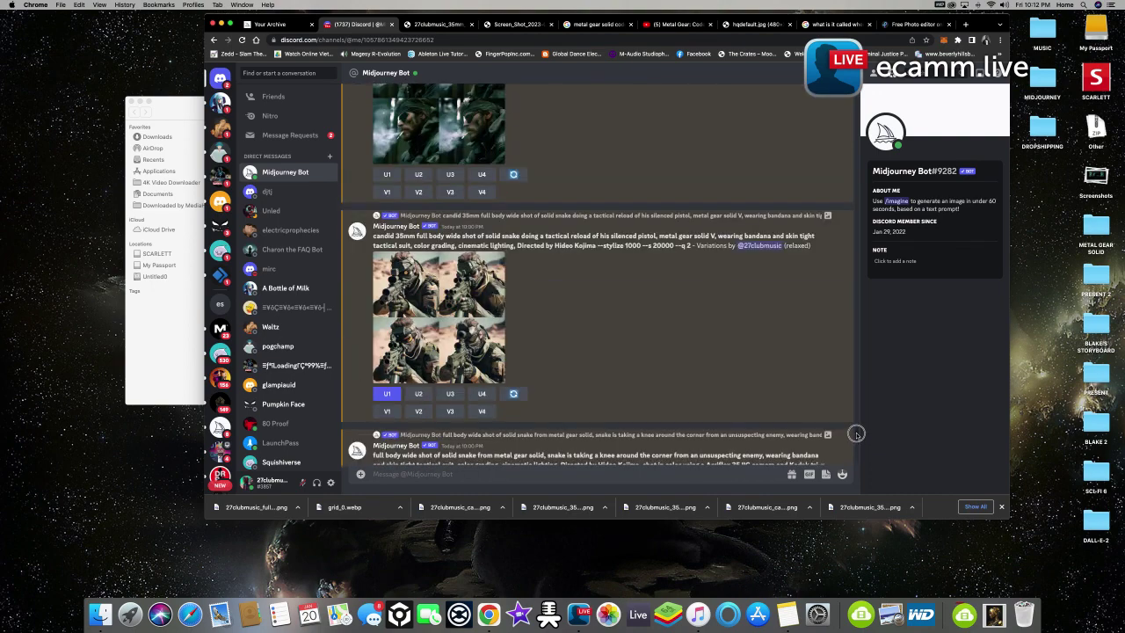
click(457, 343)
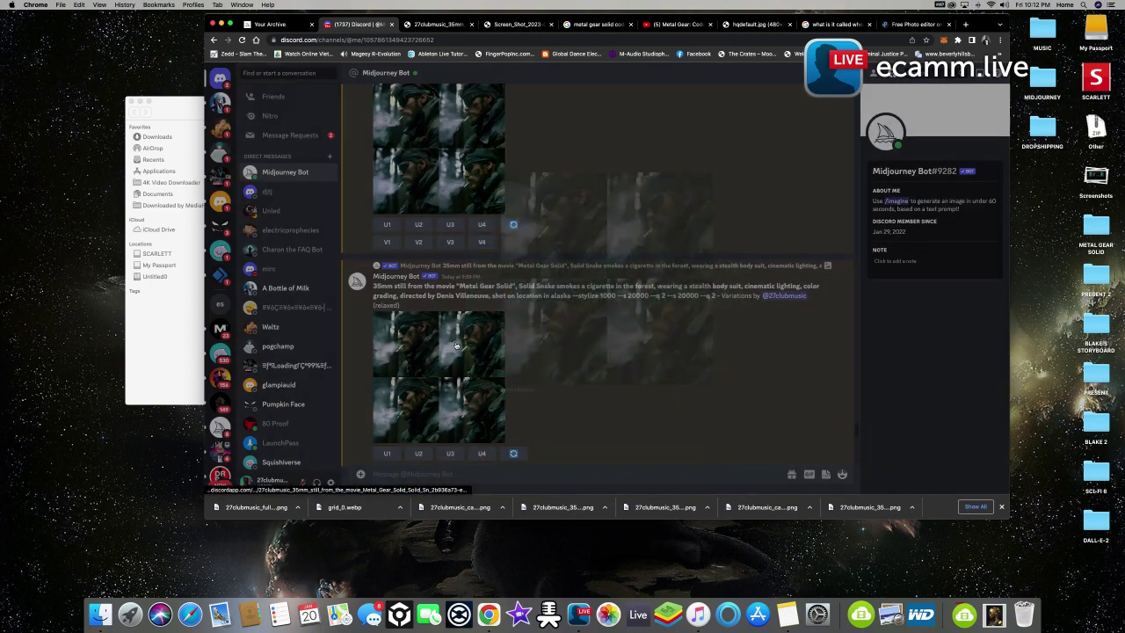
click(456, 344)
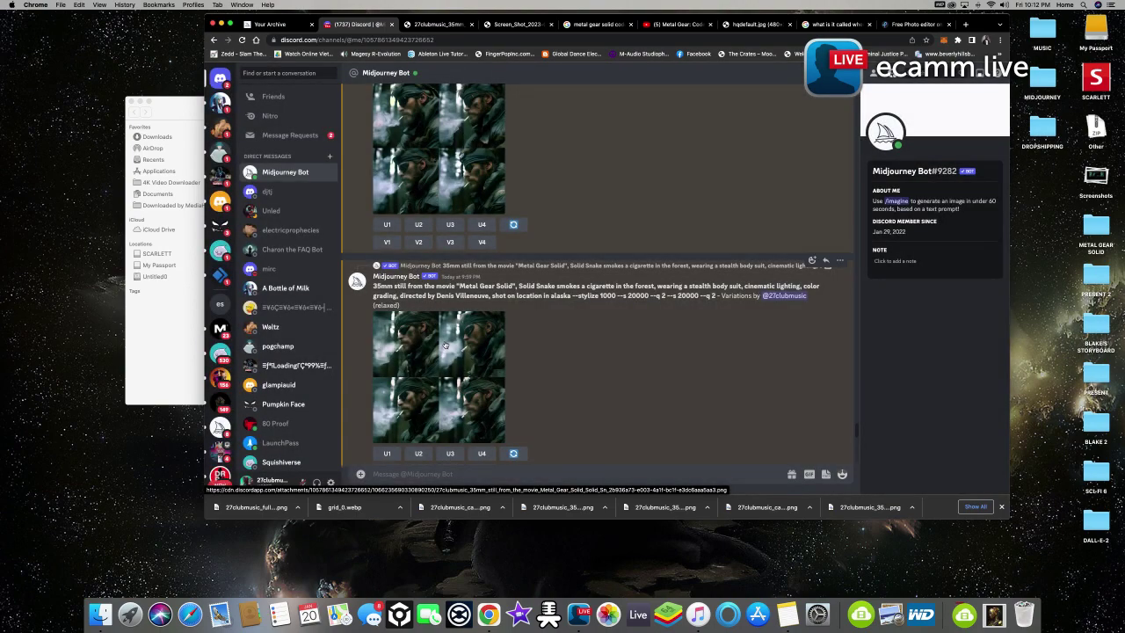
Inspect the earlier grid of Snake smoking variations at full size and upscale its first and third images
click(433, 185)
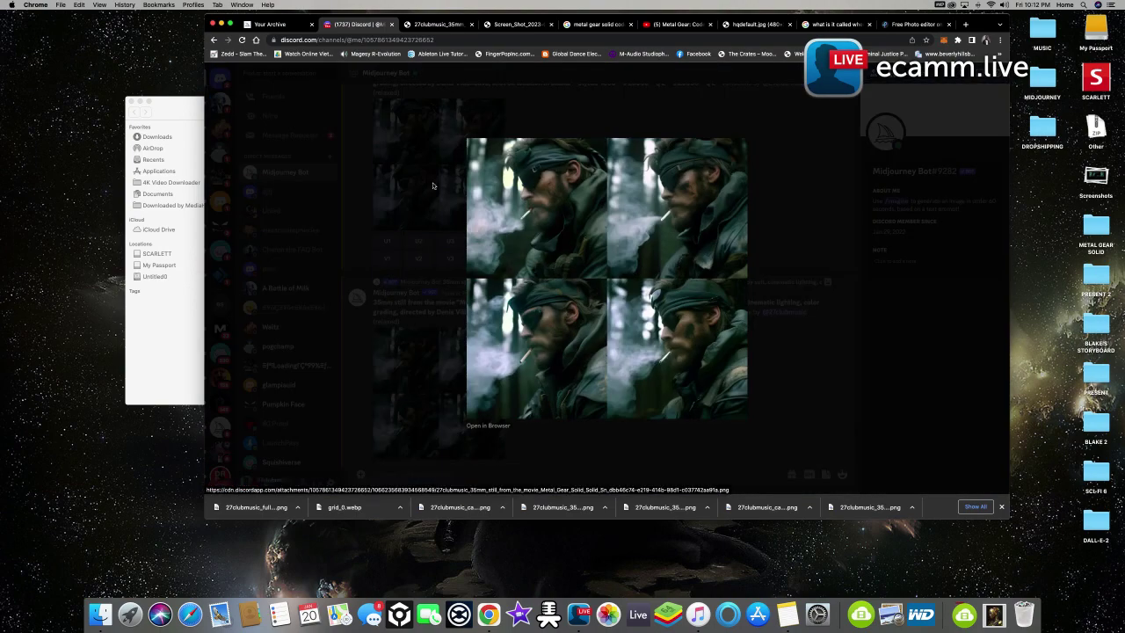
click(432, 185)
click(386, 243)
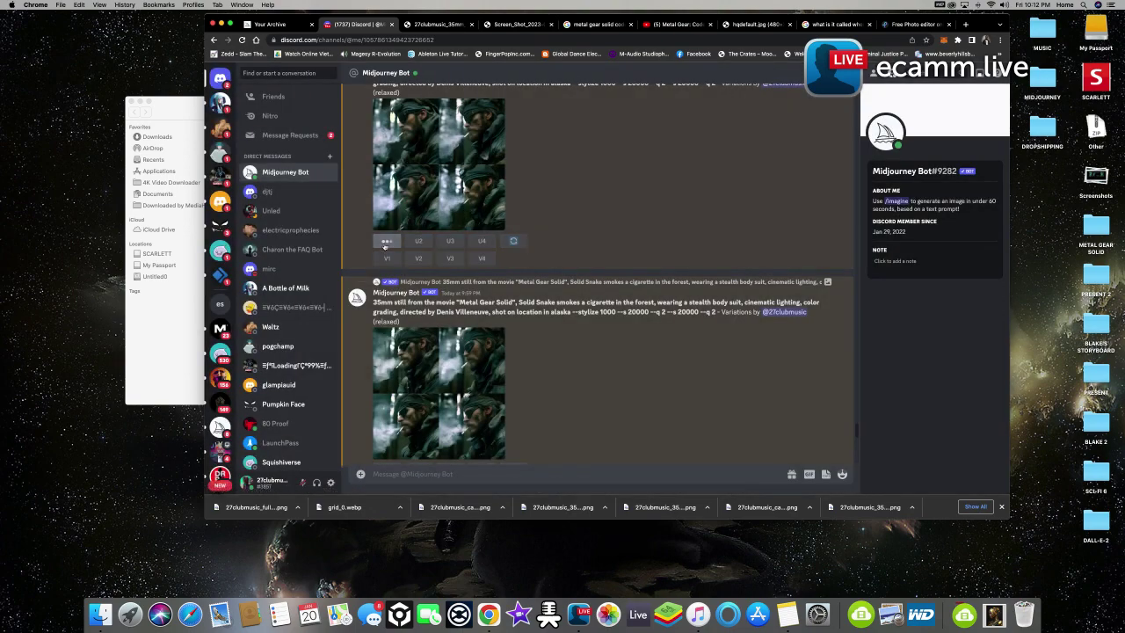
click(425, 194)
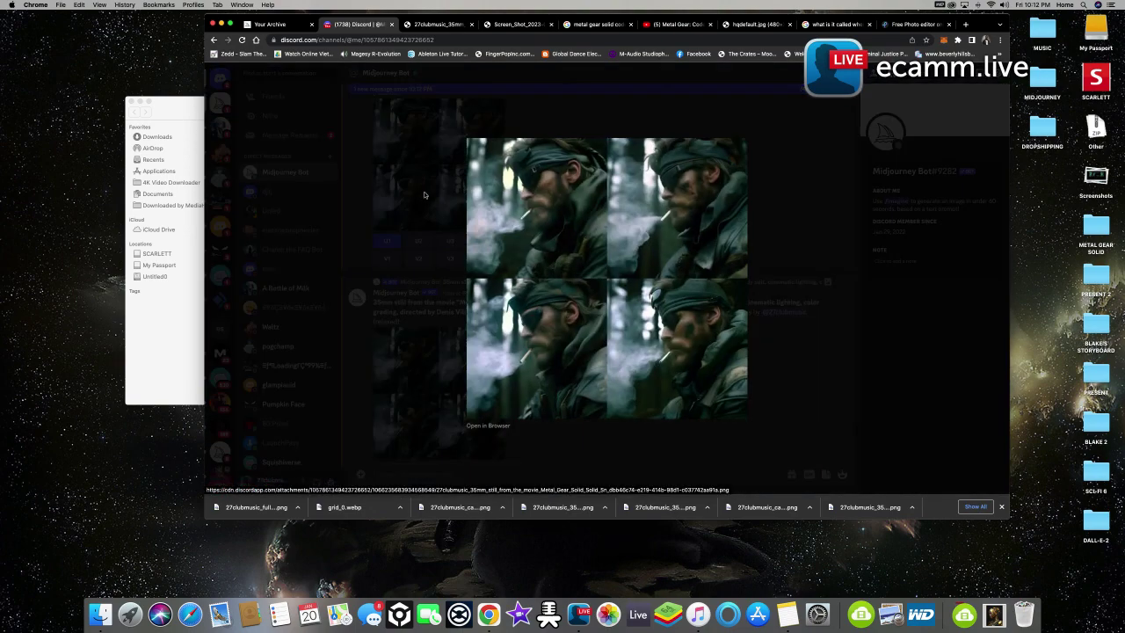
click(423, 194)
click(450, 241)
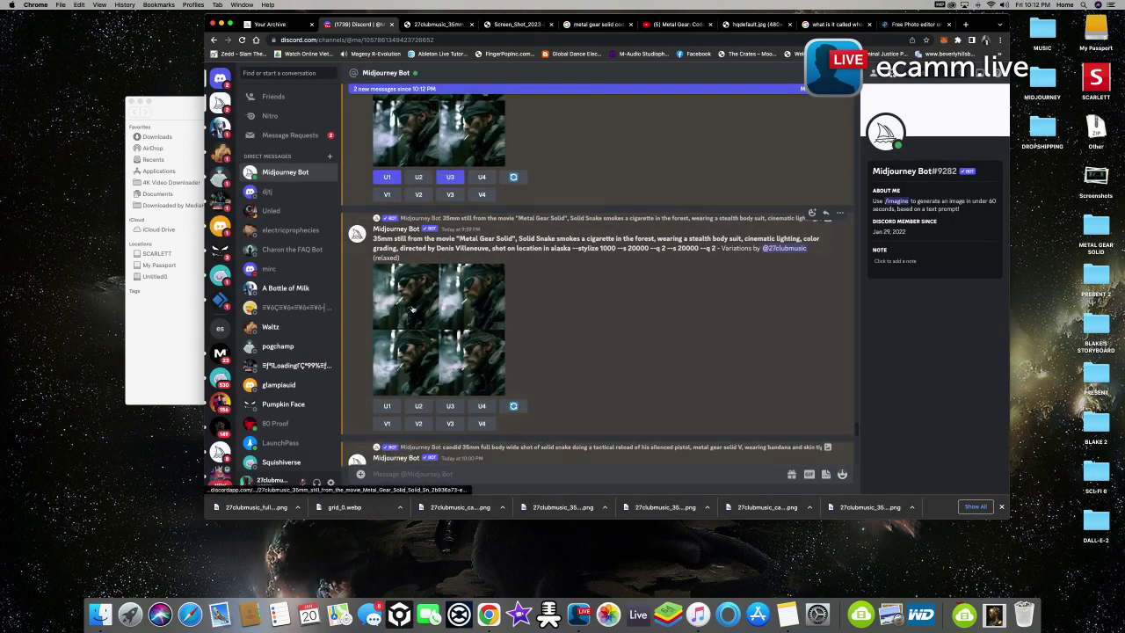
View the next Snake smoking variation grid at full size and look over the more recent upscales in the chat
click(429, 300)
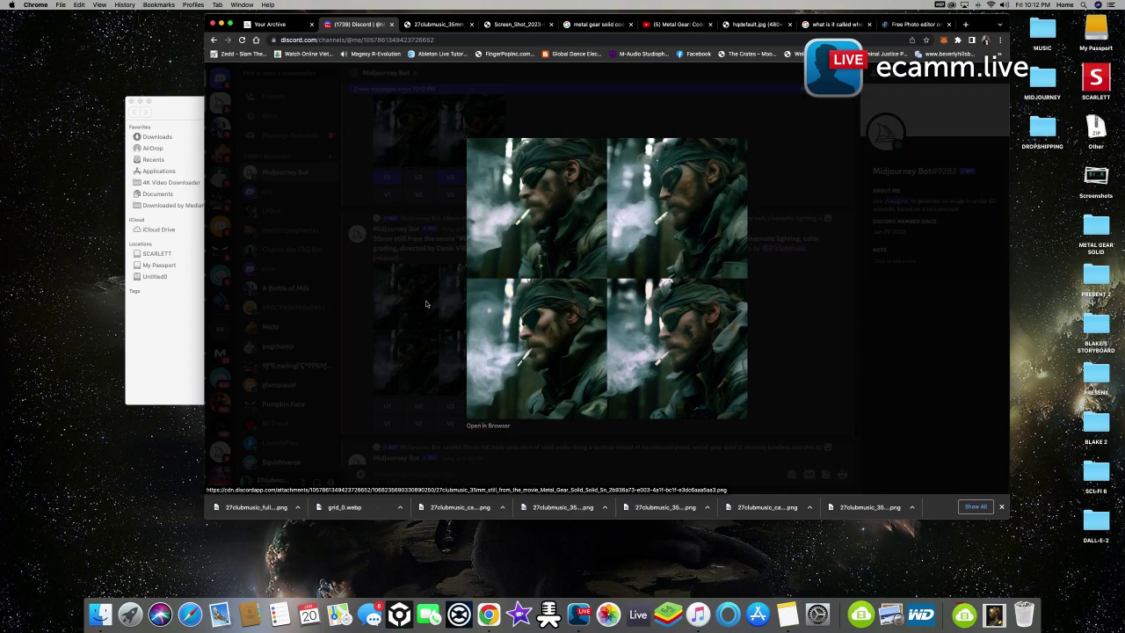
click(425, 305)
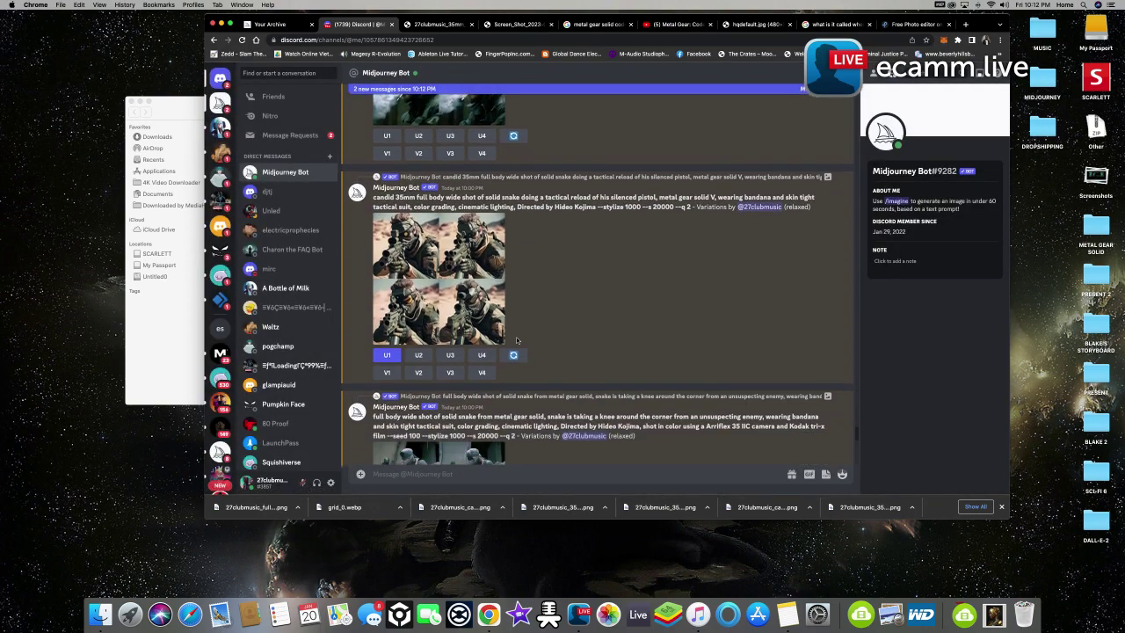
scroll(517, 341, down, 10)
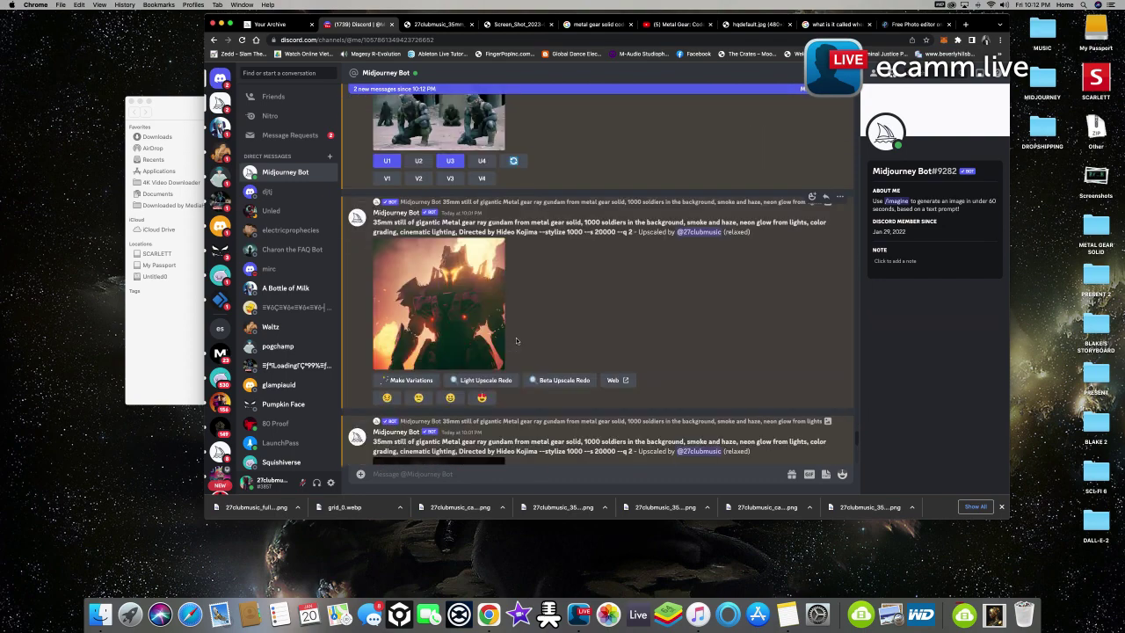
scroll(519, 342, down, 8)
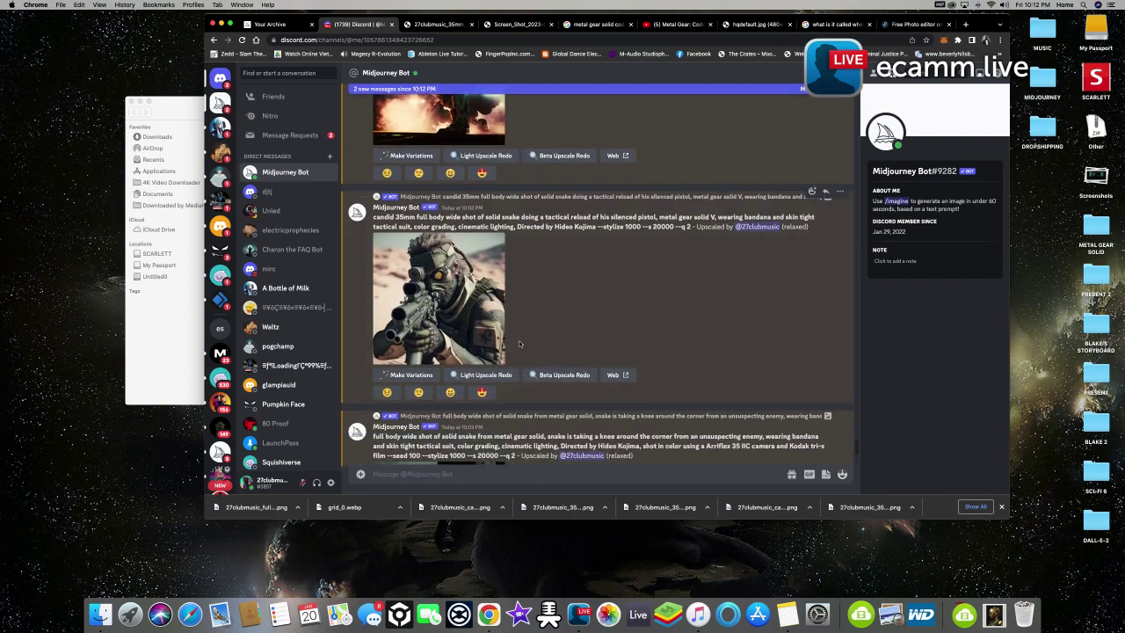
scroll(519, 340, down, 3)
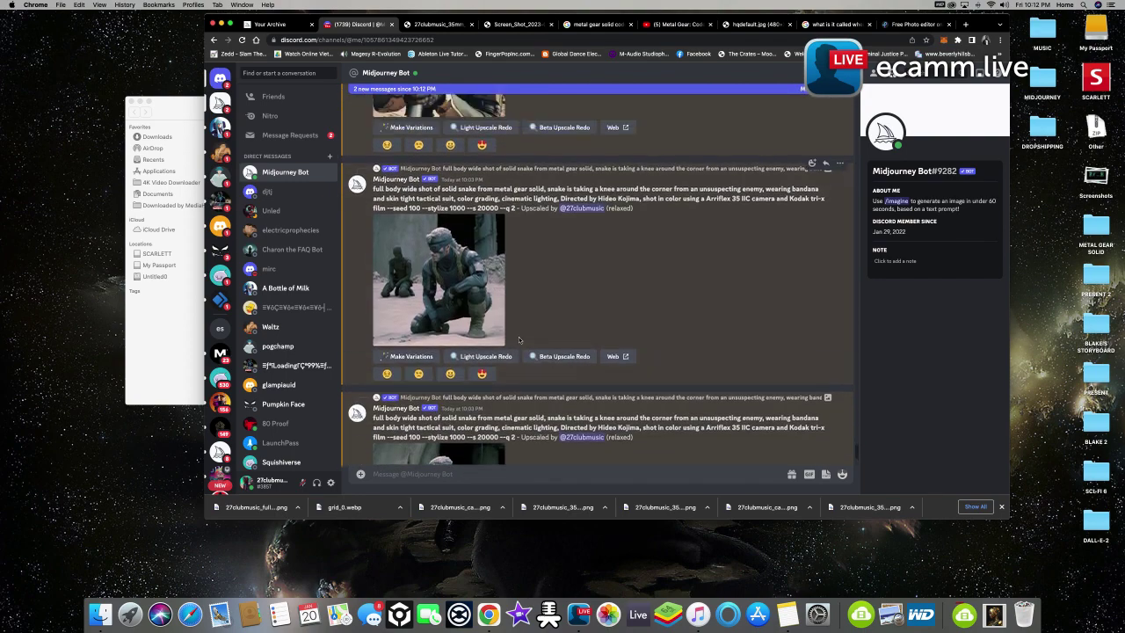
scroll(518, 340, up, 1)
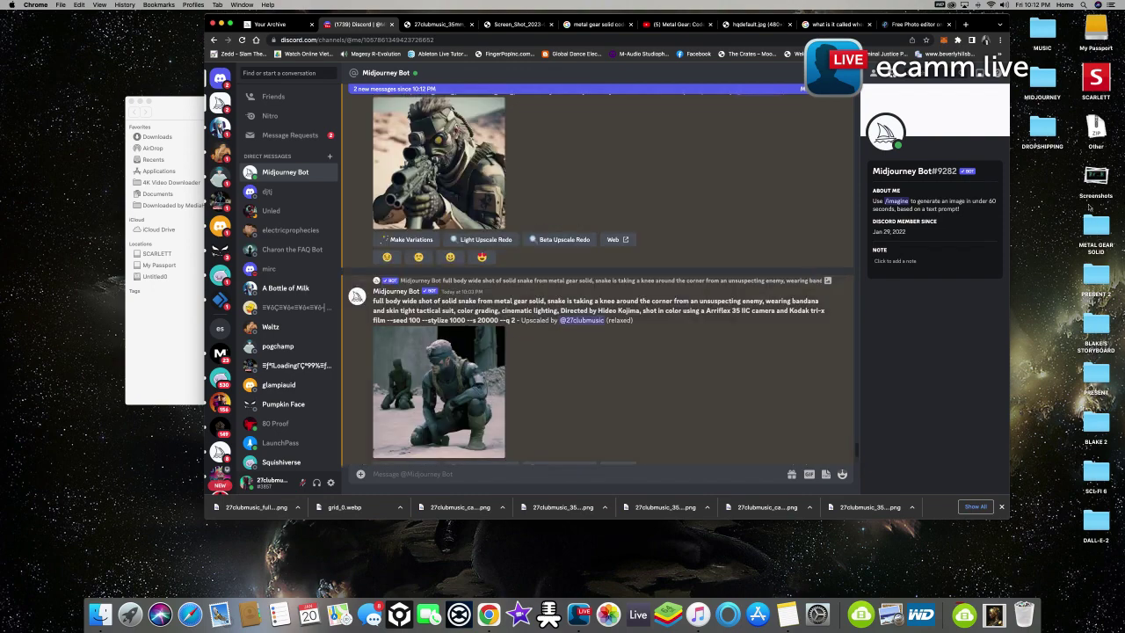
Switch to Finder and clear the file selection in the FINAL folder
click(97, 616)
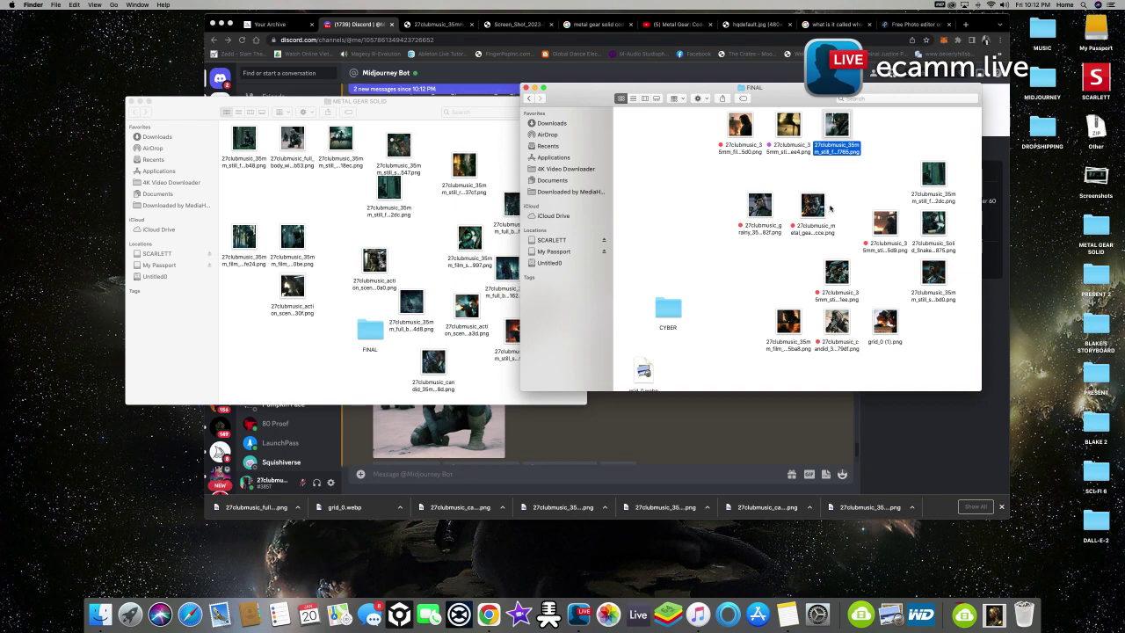
click(707, 273)
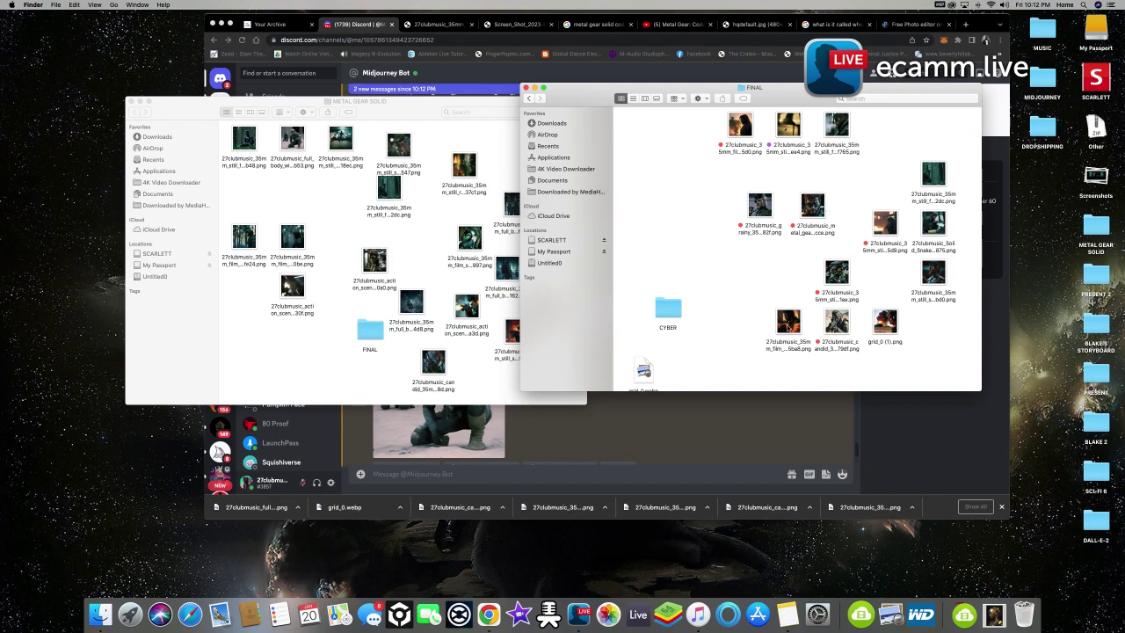
Preview the 35mm film image ending in 5ba8 and move it slightly closer to the CYBER folder
click(789, 322)
key(space)
key(space)
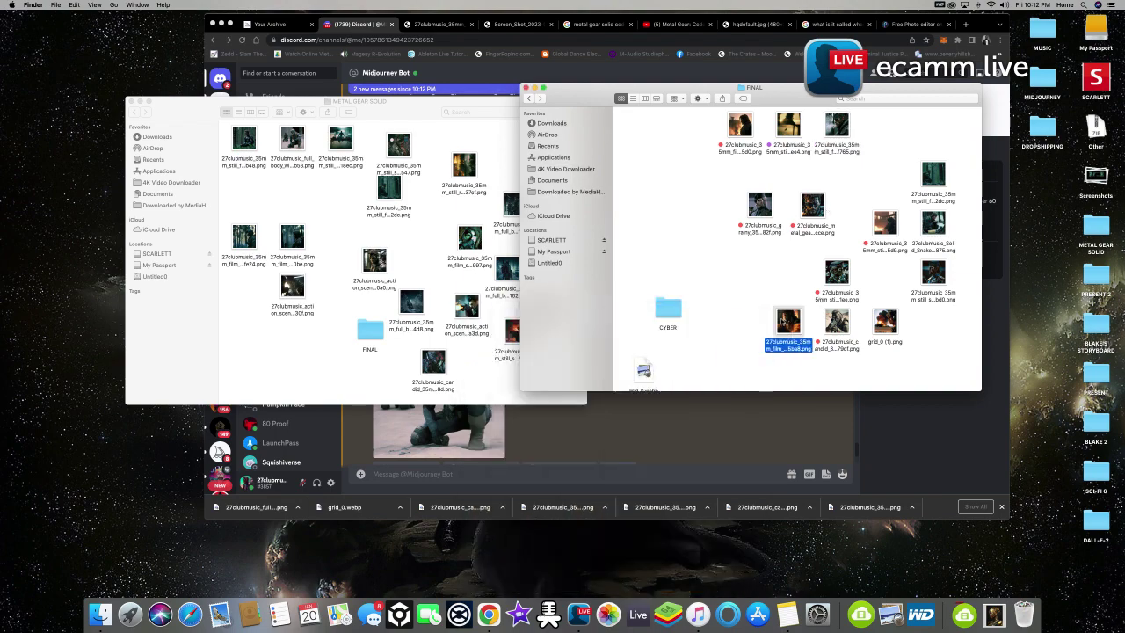
drag(788, 322, 756, 303)
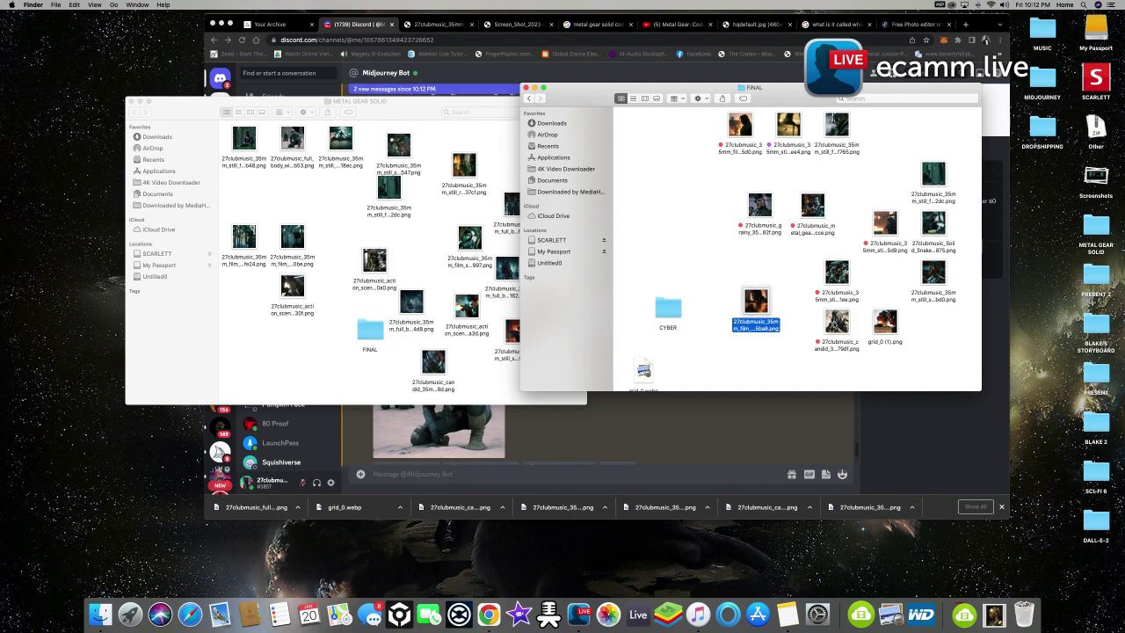
Preview the parade uniform, eye-patch action scene and grainy beret portrait images in the FINAL folder
key(Right)
key(space)
key(space)
key(Up)
key(space)
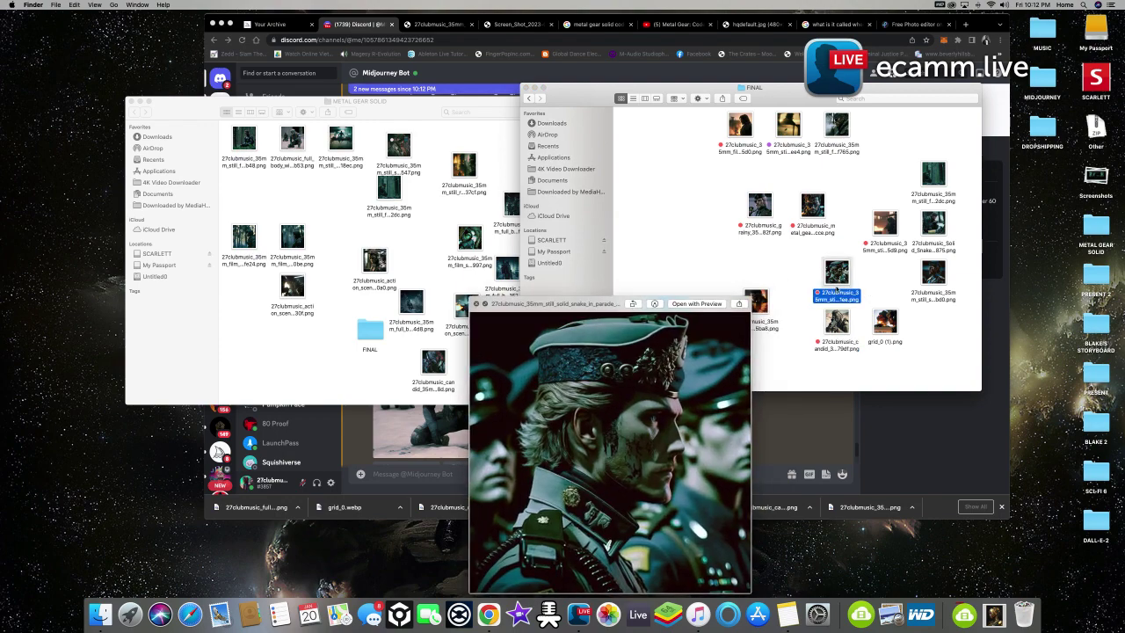
key(space)
click(800, 207)
key(space)
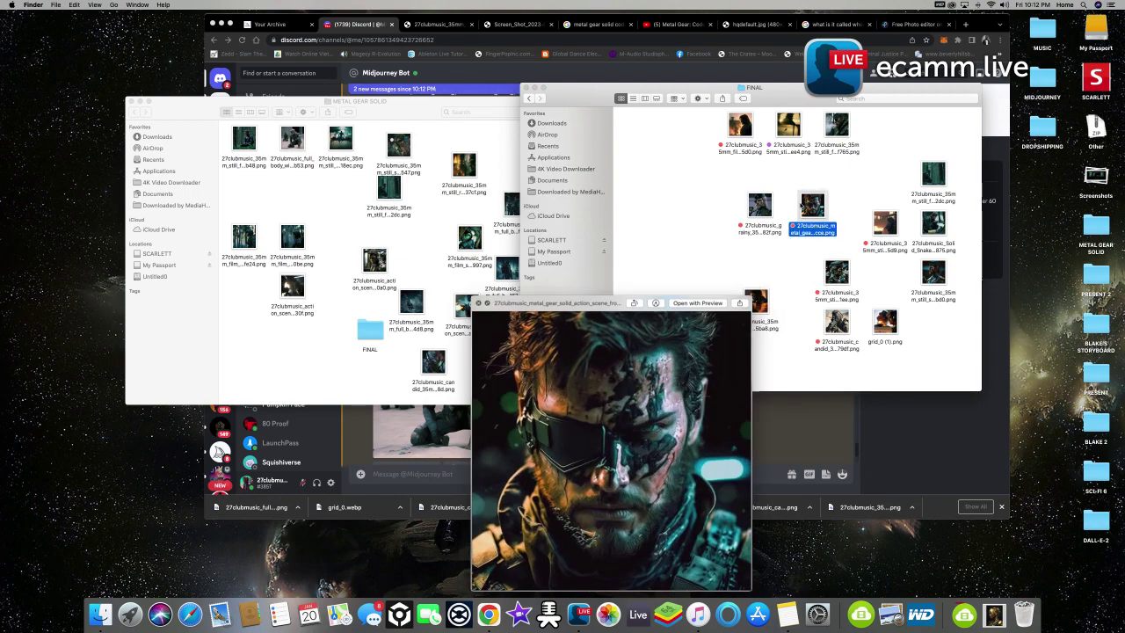
key(space)
click(762, 208)
key(space)
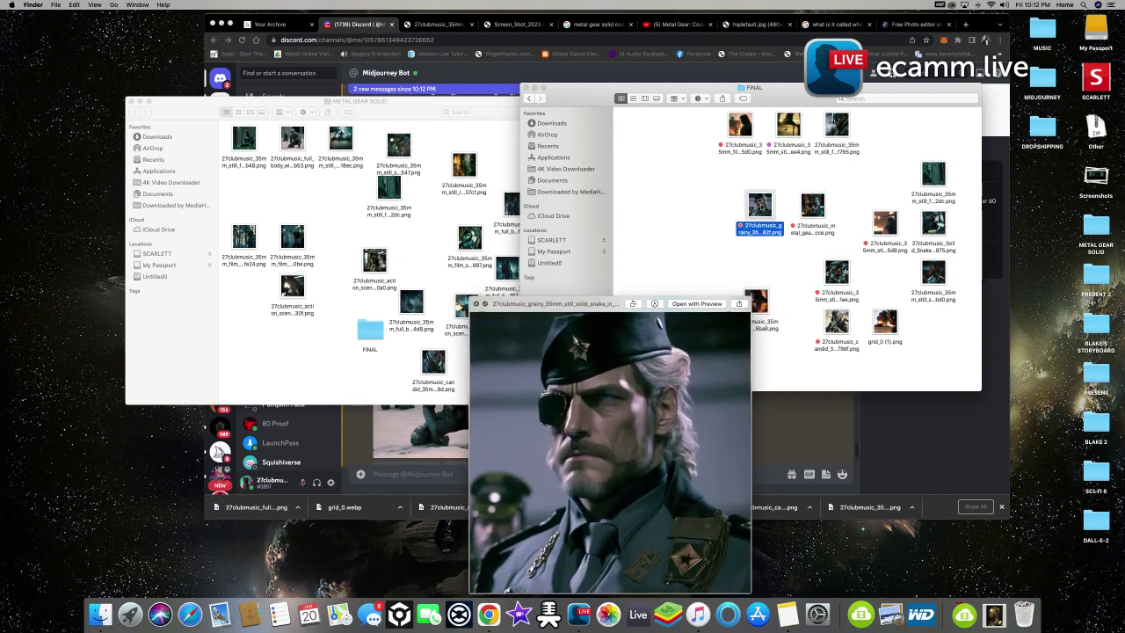
key(space)
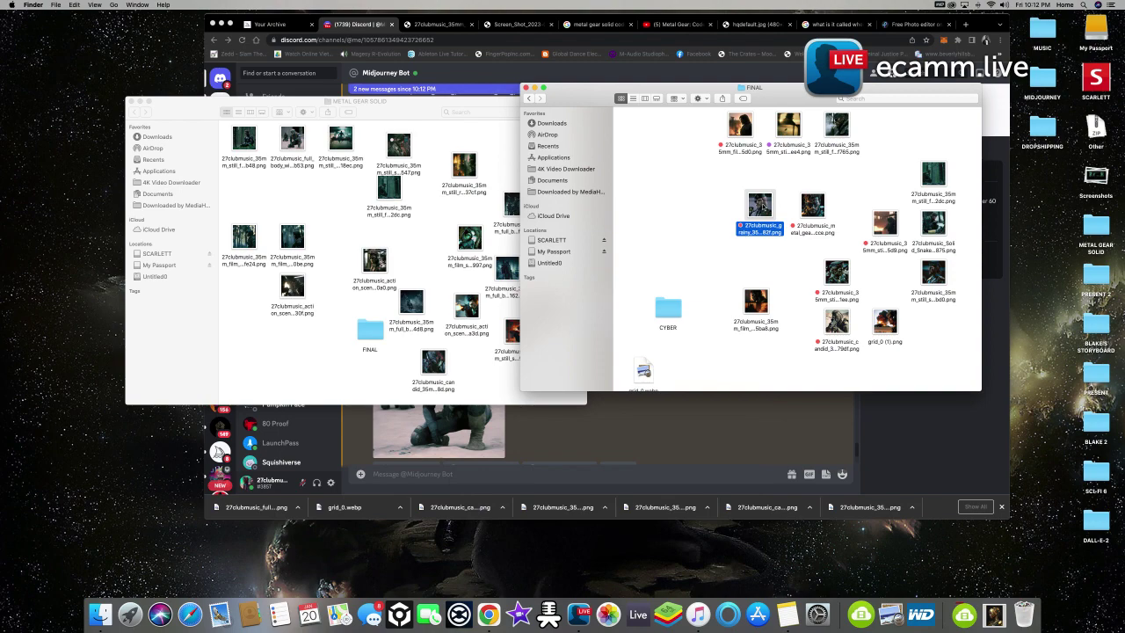
Preview the eye-patch action scene image and place it at the start of the second row, ahead of the grainy beret portrait
click(813, 207)
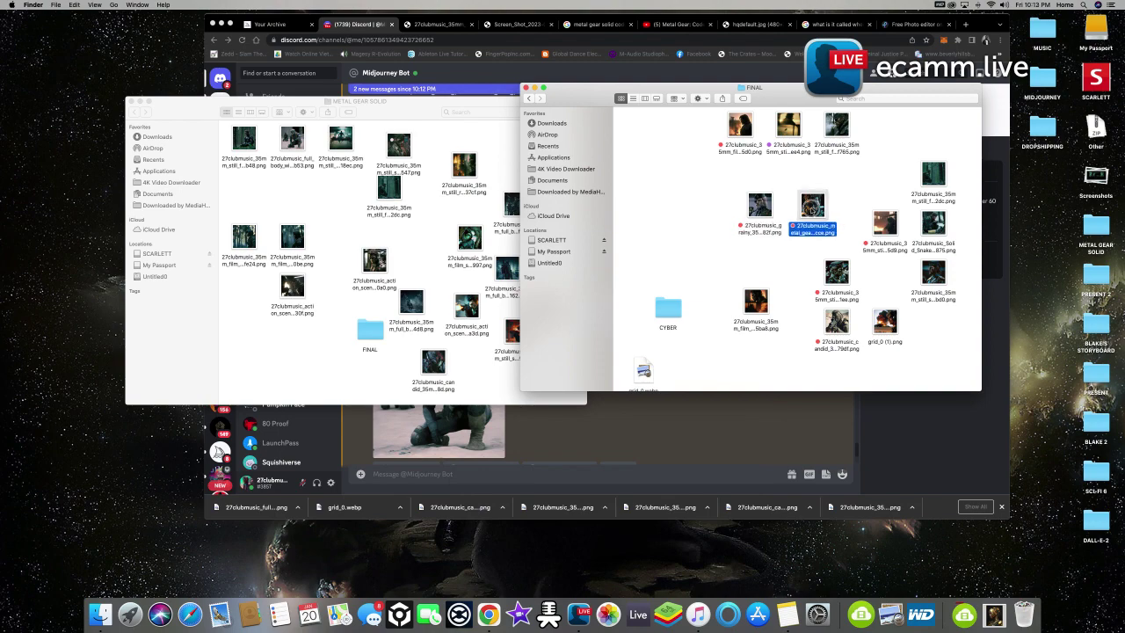
key(space)
key(space)
drag(814, 209, 783, 201)
mouse_move(714, 197)
mouse_down()
mouse_move(734, 209)
mouse_move(710, 199)
mouse_up()
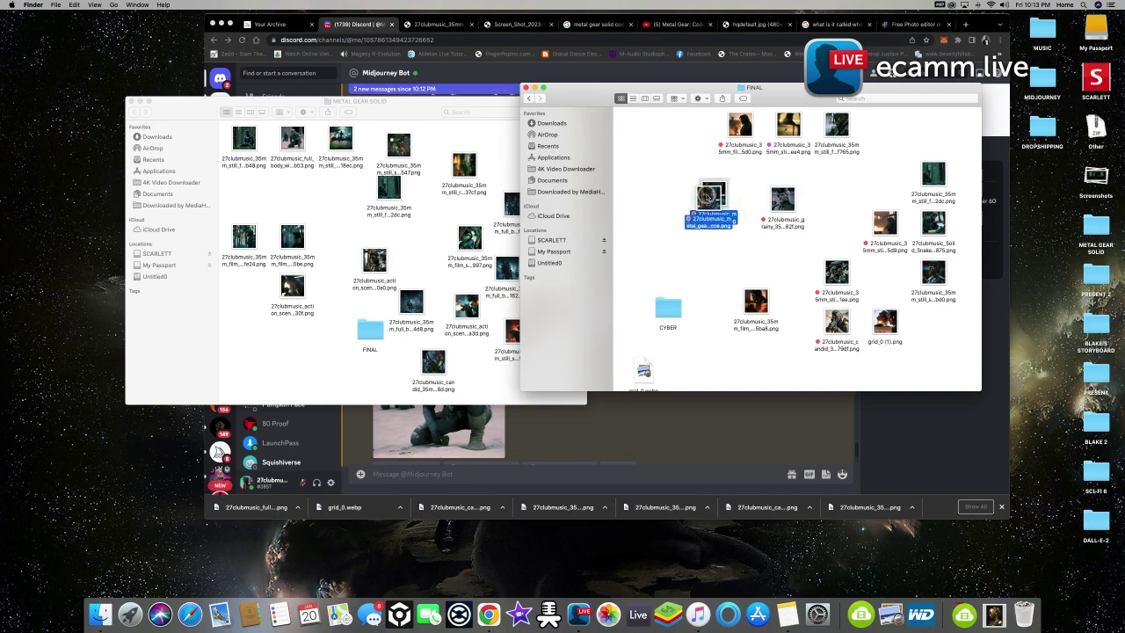
Preview the forest image and the 35mm still ending in f765, and place the f765 still after the beret portrait in the second row
click(930, 176)
key(space)
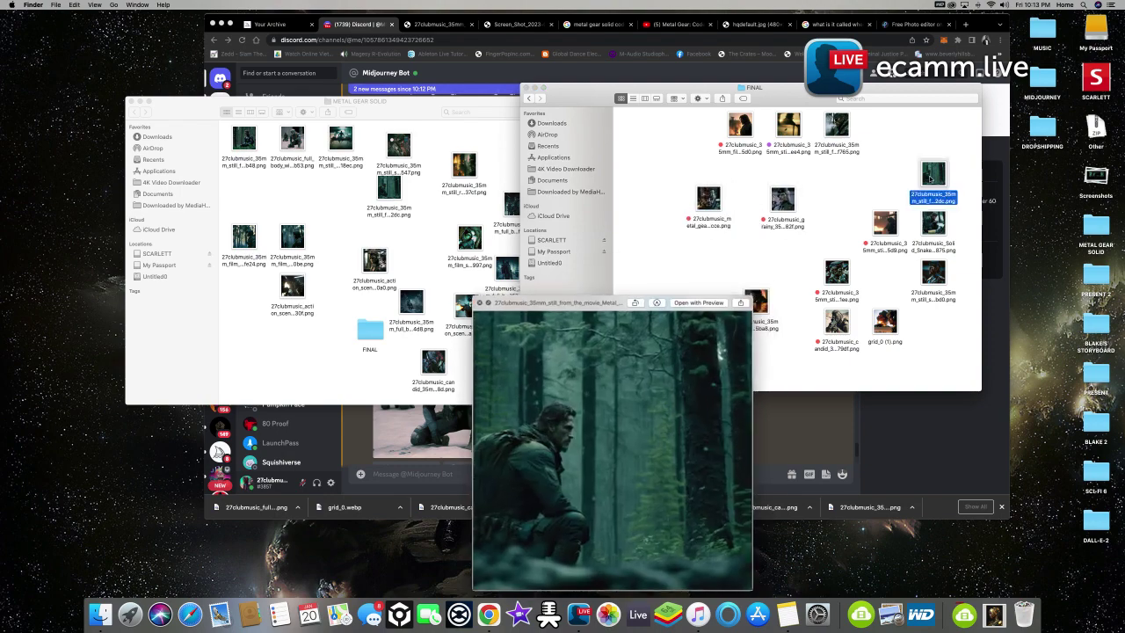
key(space)
click(840, 128)
key(space)
key(space)
drag(842, 127, 802, 204)
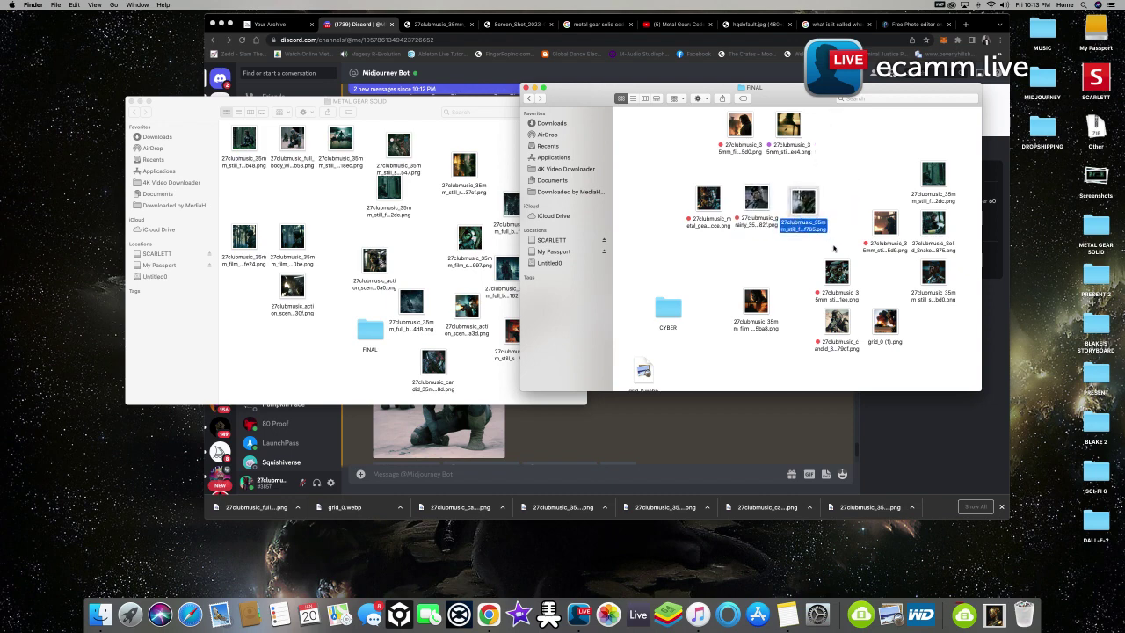
Preview the parade and beret portraits again, and move the image of Snake aiming a gun to the start of the first row
click(837, 272)
key(space)
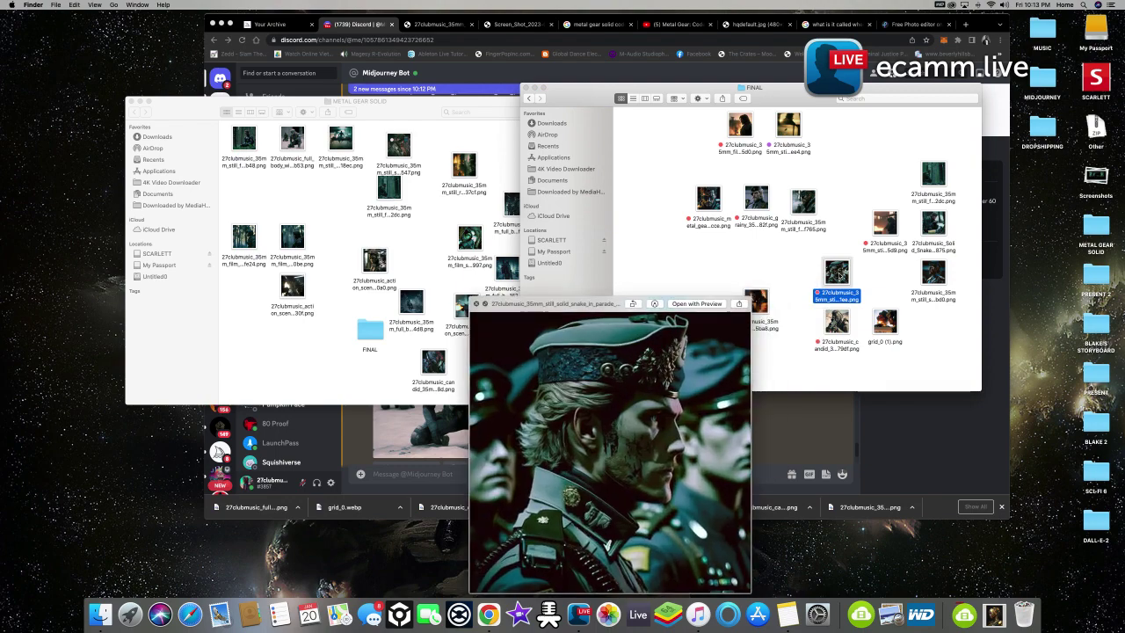
key(space)
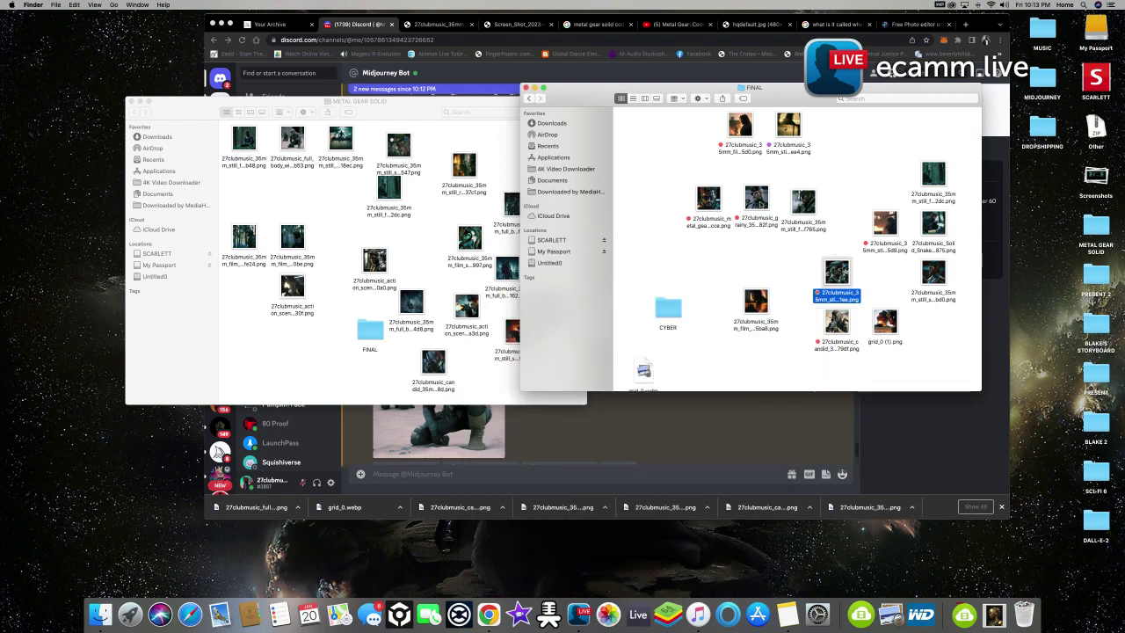
click(755, 201)
key(space)
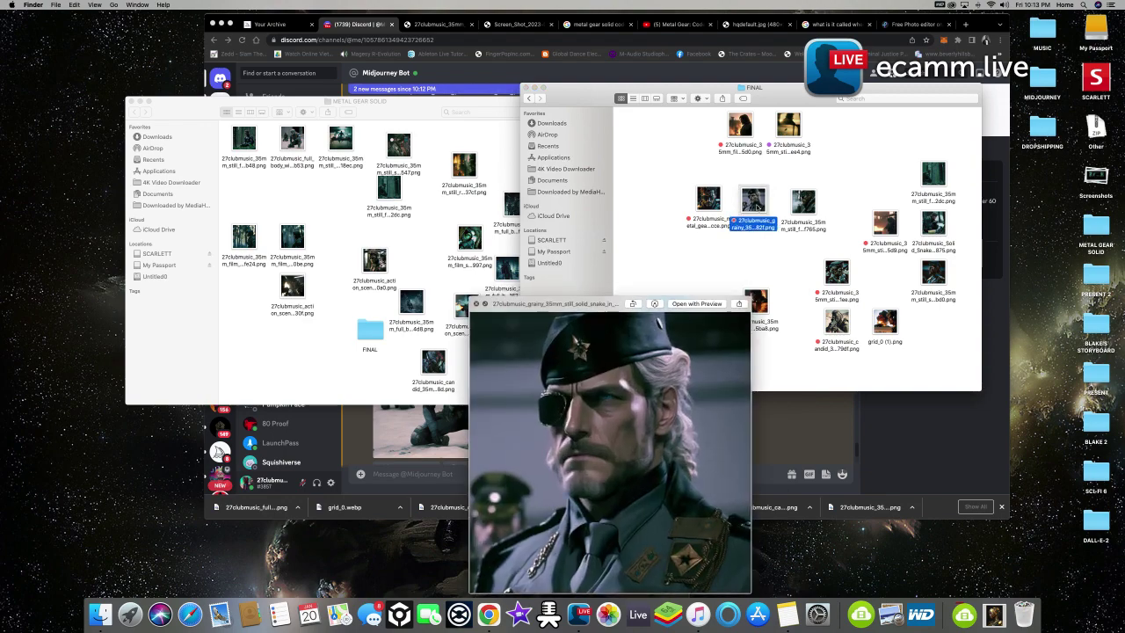
key(space)
click(888, 223)
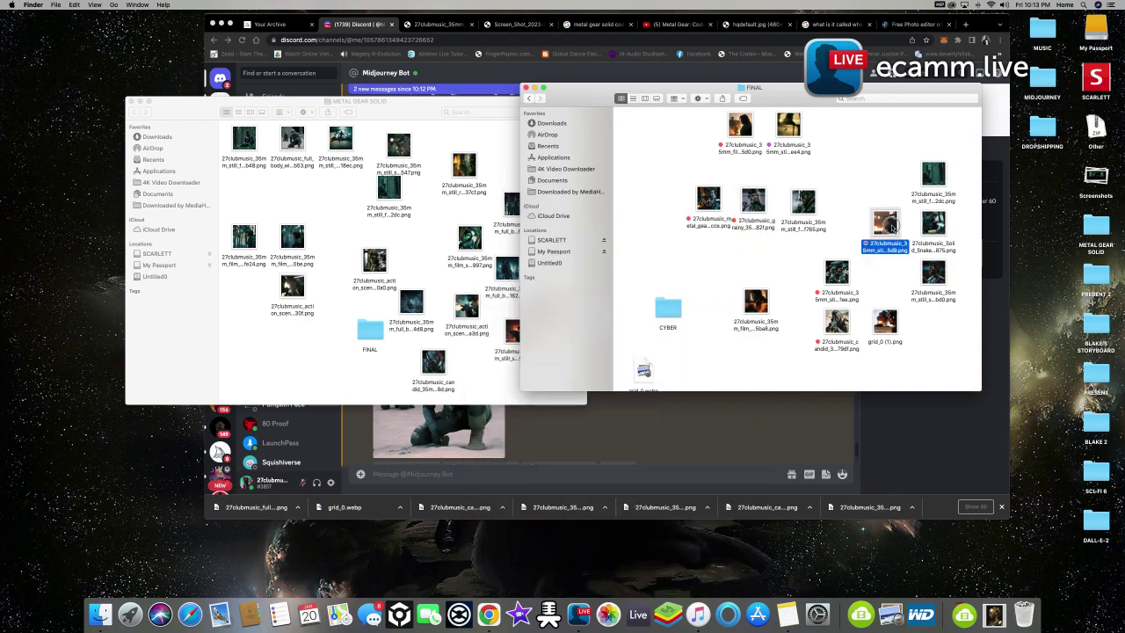
key(space)
key(space)
drag(893, 227, 732, 173)
drag(686, 129, 704, 130)
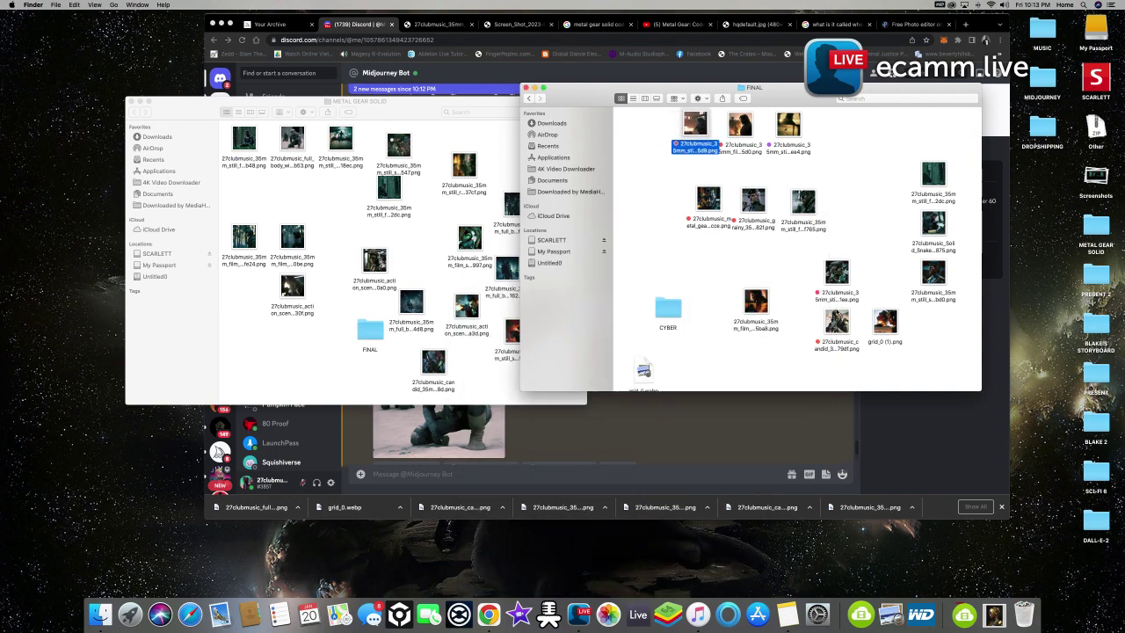
Move the 5ba8 film image to the bottom row and lay the candid sniper and gun-aiming images side by side in a third row
drag(756, 302, 758, 345)
drag(837, 324, 717, 266)
key(space)
key(space)
drag(694, 123, 764, 260)
key(space)
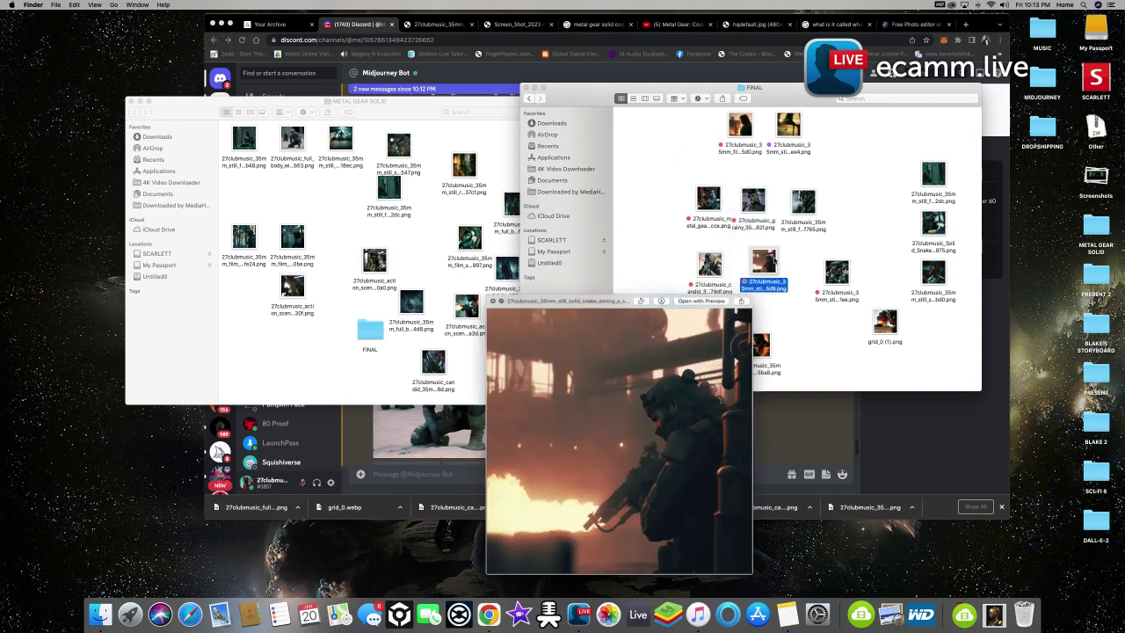
key(space)
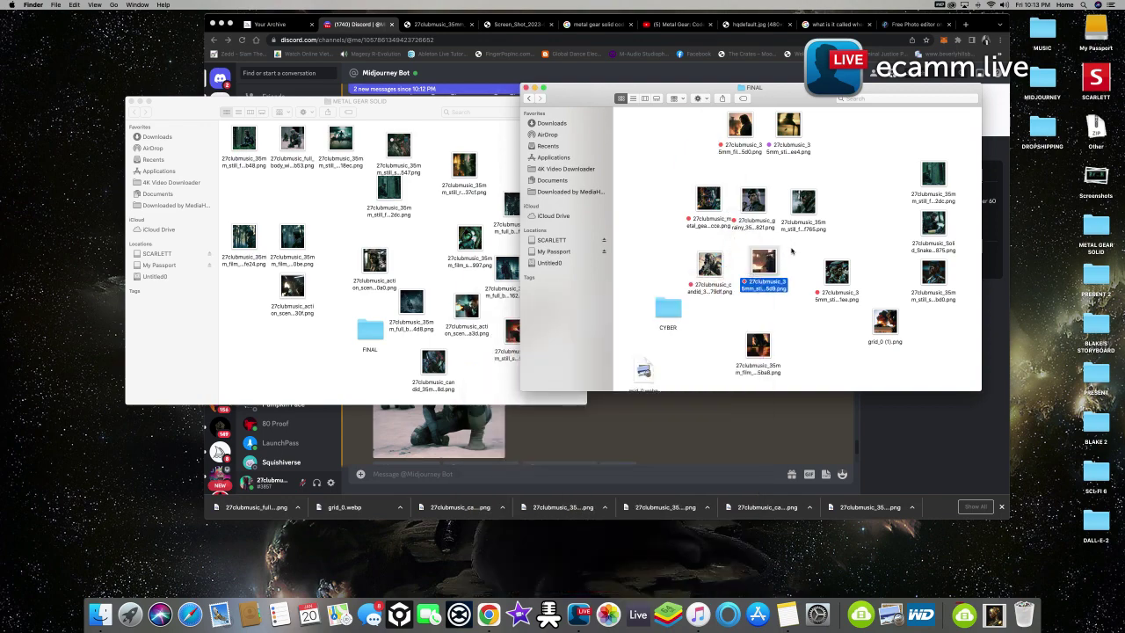
Move the parade image beside the 5ba8 film image, and place the Solid Snake serpent-eating image at the start of the first row and preview it
drag(837, 272, 830, 340)
drag(933, 223, 700, 128)
key(space)
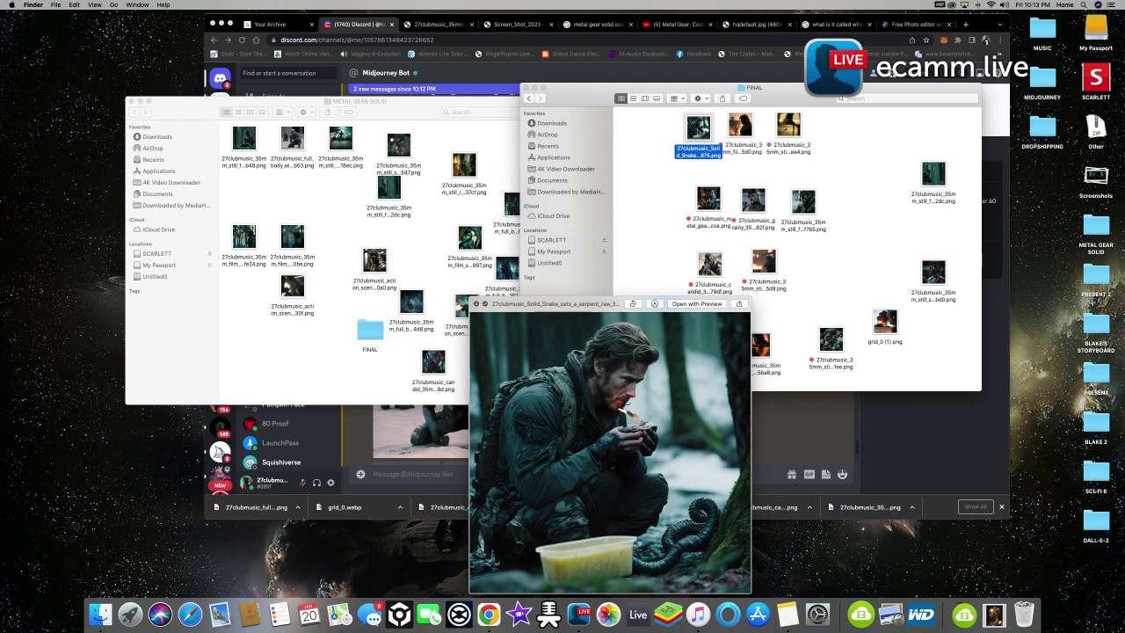
key(space)
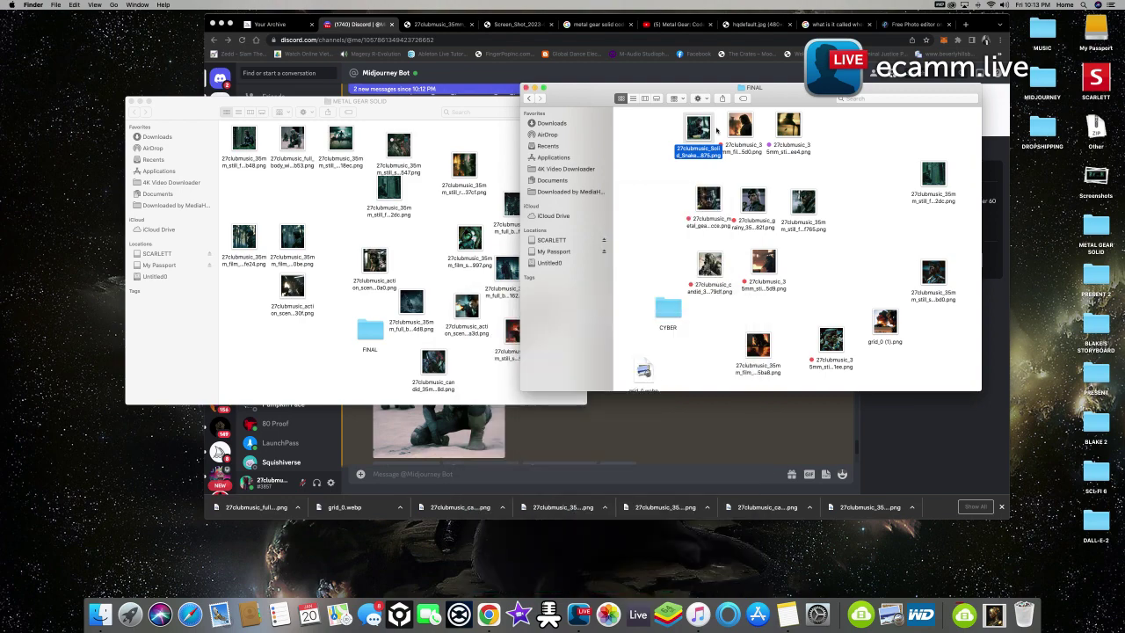
Reorder the first row as the ee4 still, the 5d0 film image and the Solid Snake serpent-eating image, previewing them while arranging
click(740, 128)
key(space)
key(space)
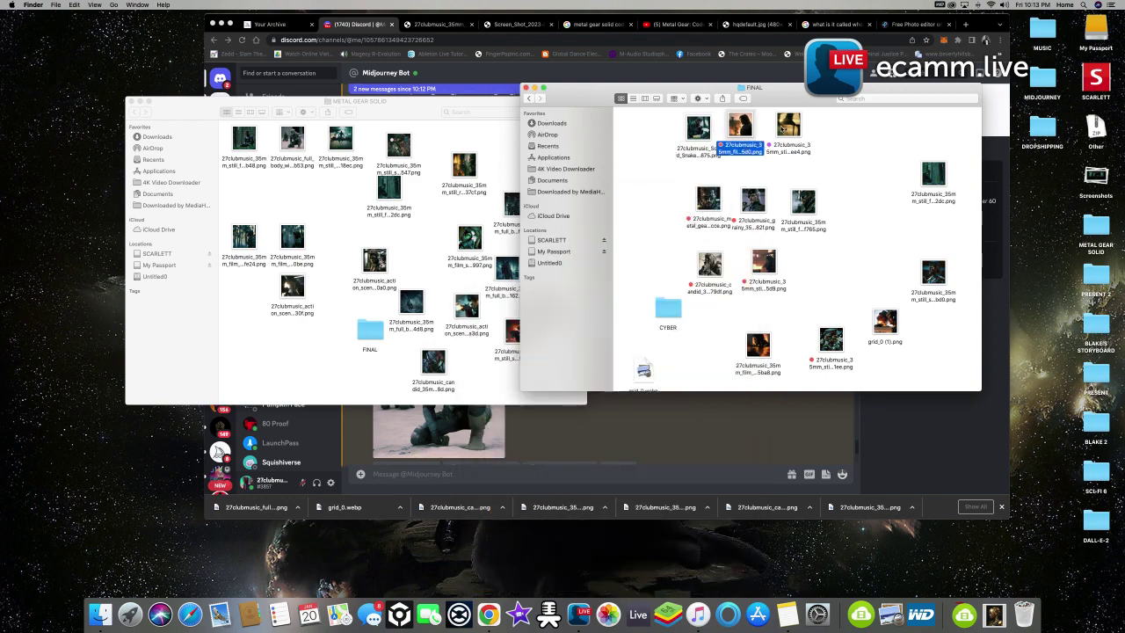
click(788, 125)
drag(744, 130, 781, 131)
key(space)
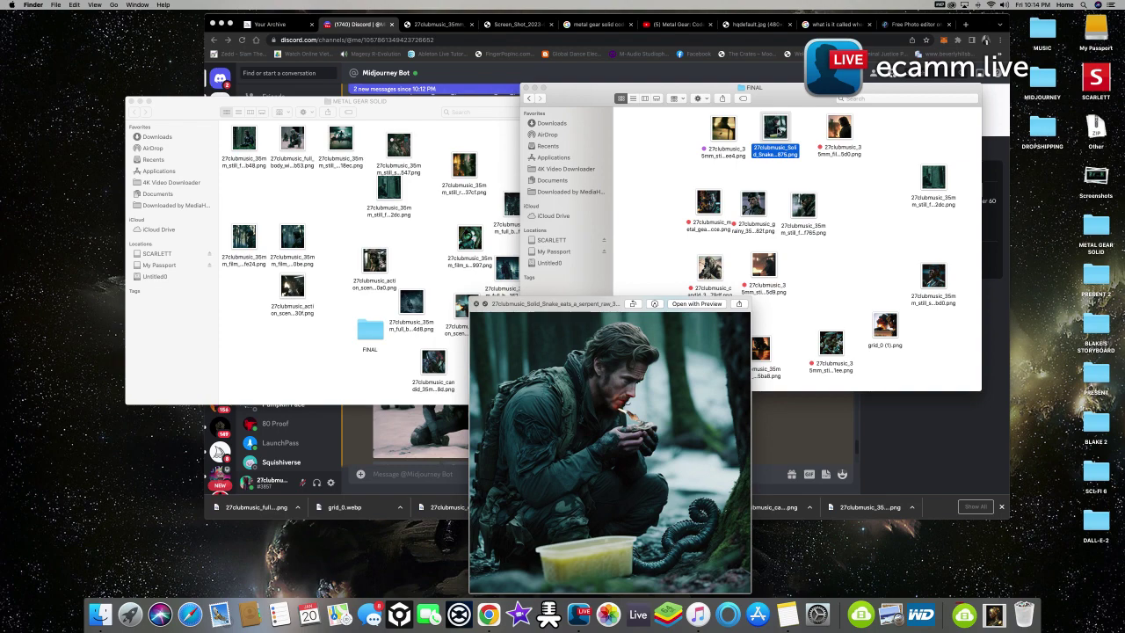
key(space)
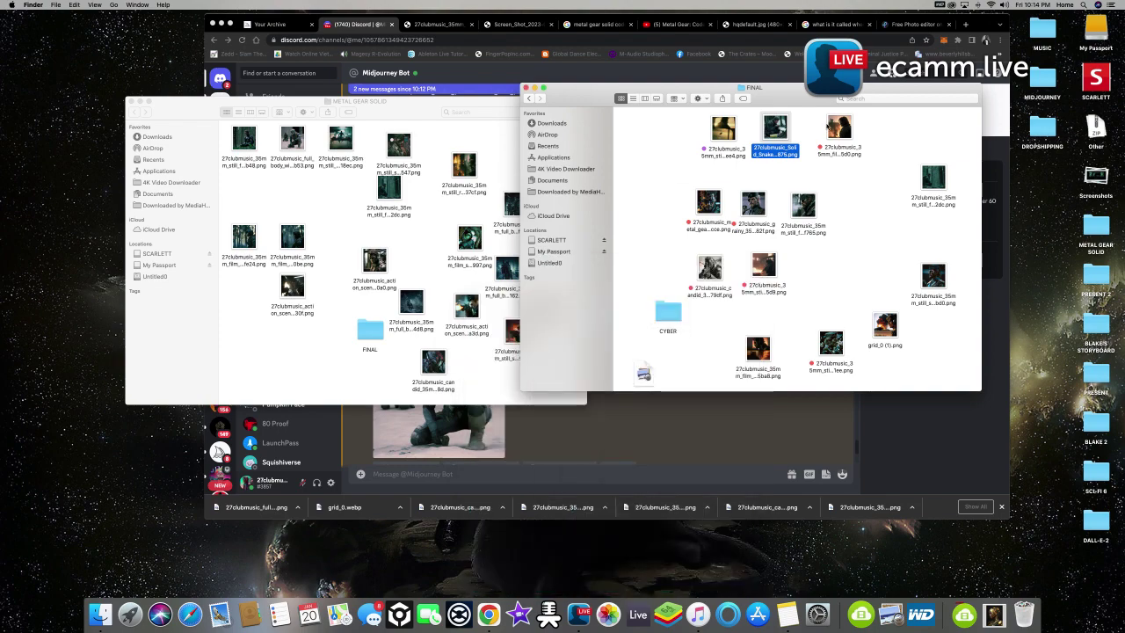
mouse_move(781, 131)
mouse_down()
mouse_move(887, 130)
mouse_move(781, 130)
mouse_up()
drag(880, 130, 842, 132)
Preview the forest image, move the beret portrait to the end of the second row, and shift the eye-patch action scene image slightly inward
click(933, 180)
key(space)
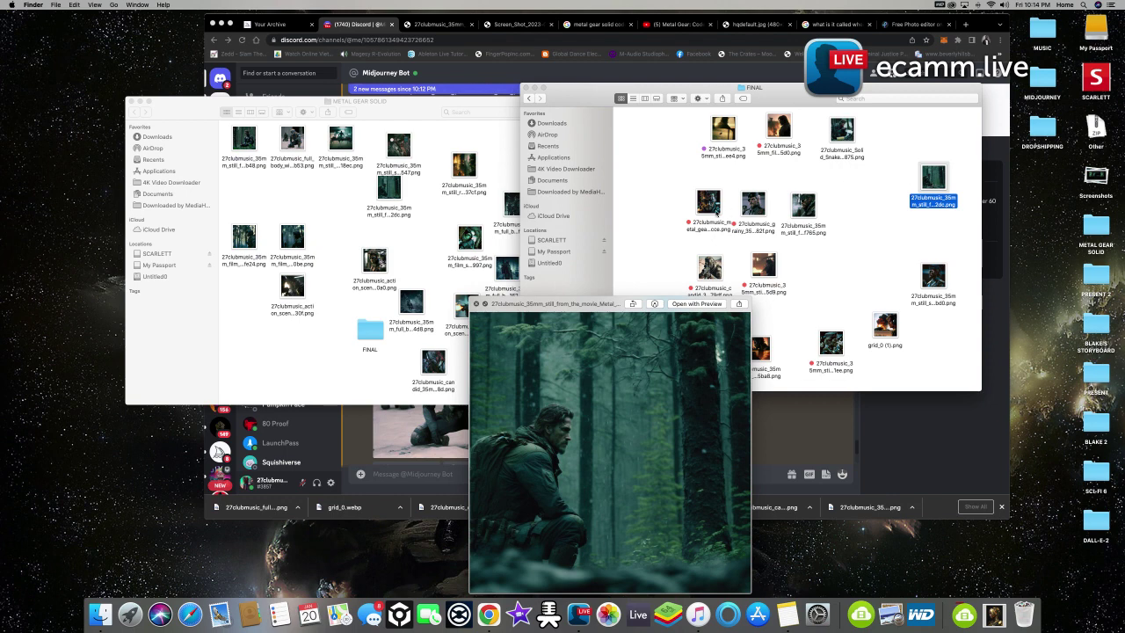
drag(761, 209, 857, 208)
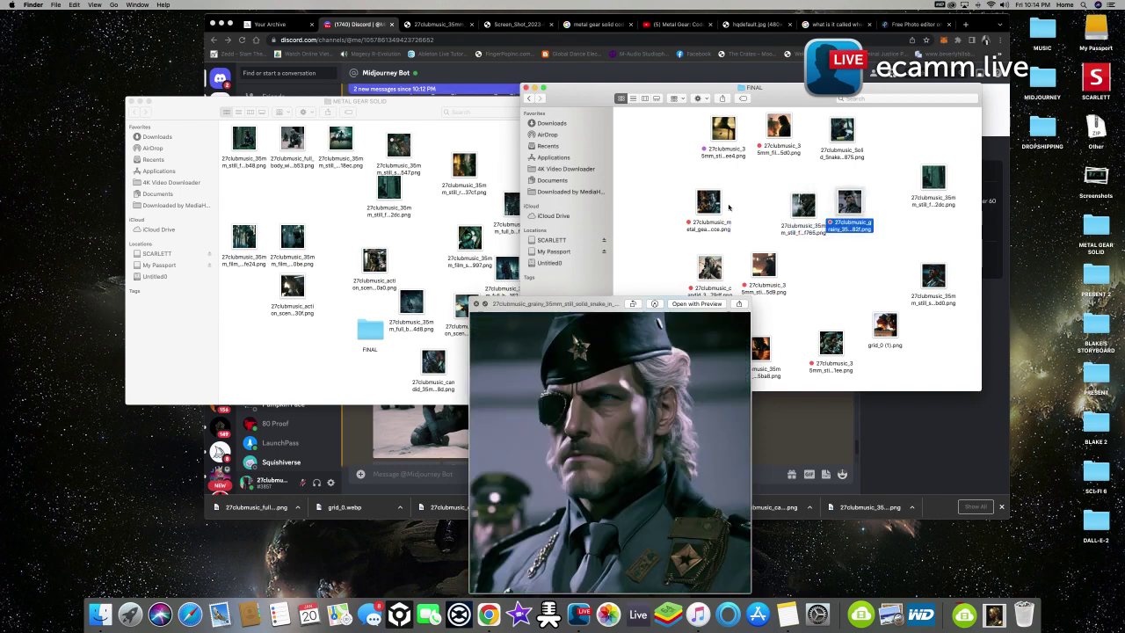
click(708, 203)
key(space)
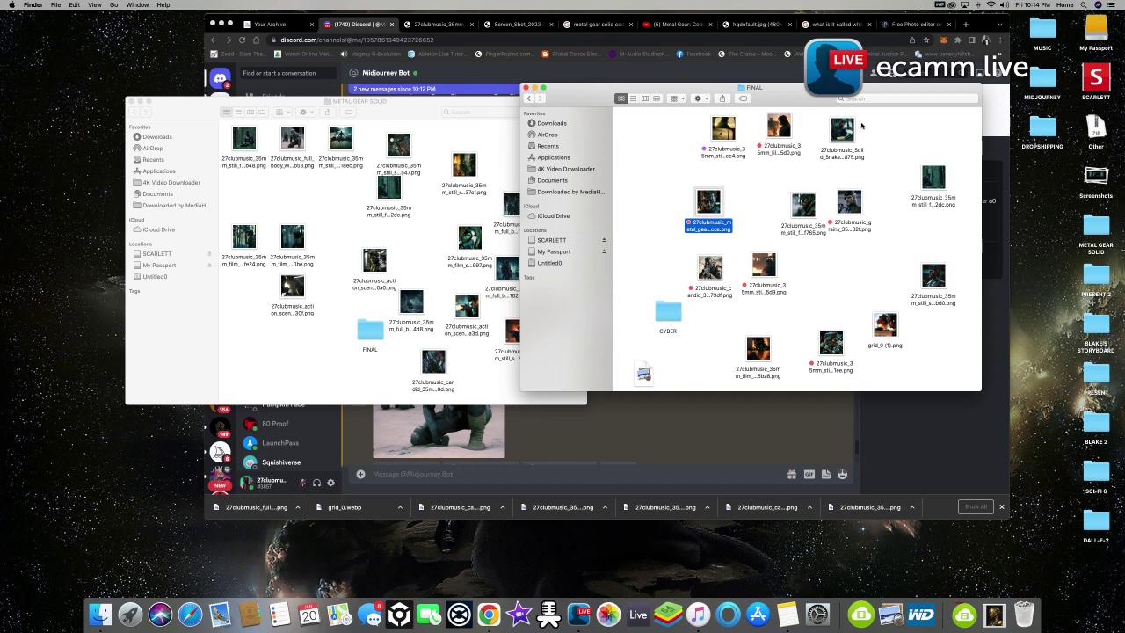
drag(693, 223, 725, 223)
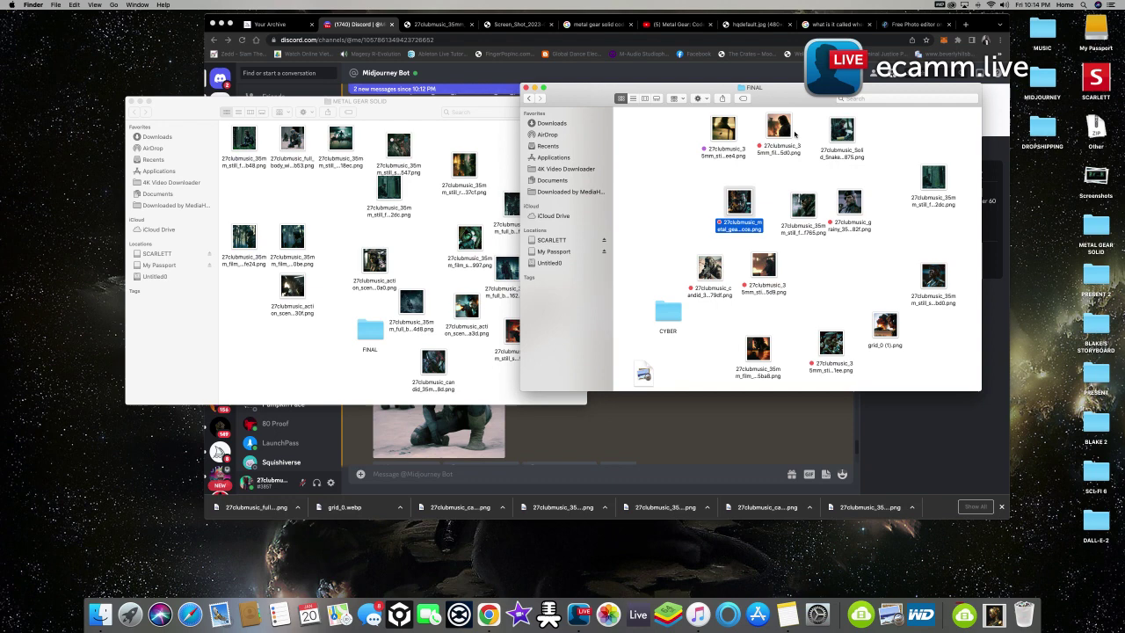
Place the f765 still at the start of the second row and the eye-patch action scene at its end, with the beret portrait underneath
click(693, 123)
drag(805, 206, 704, 202)
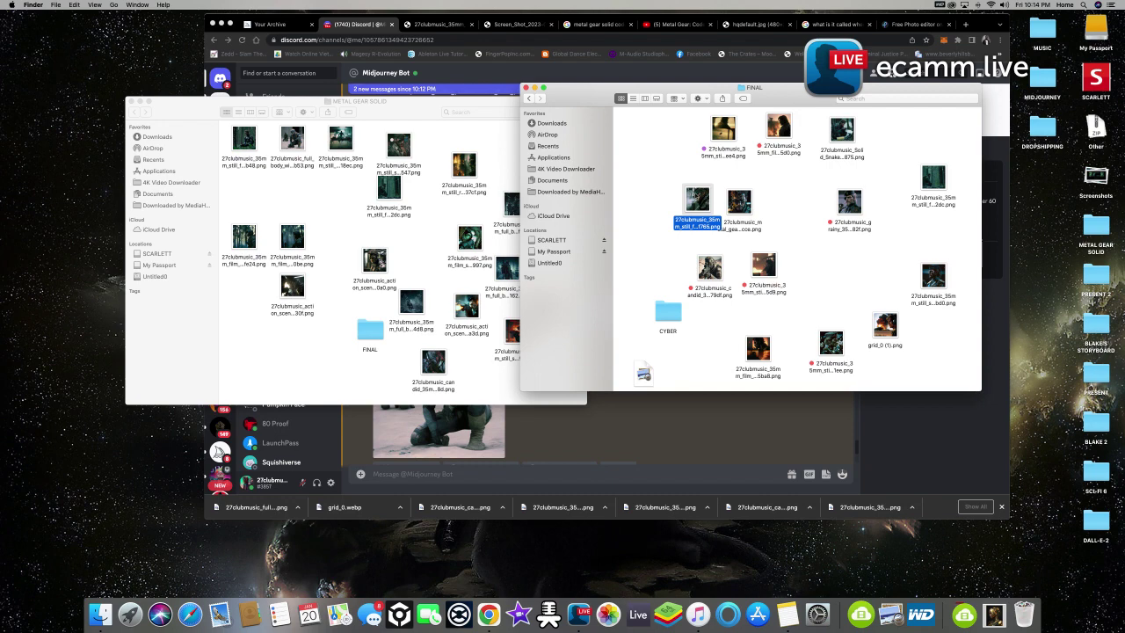
drag(694, 195, 694, 192)
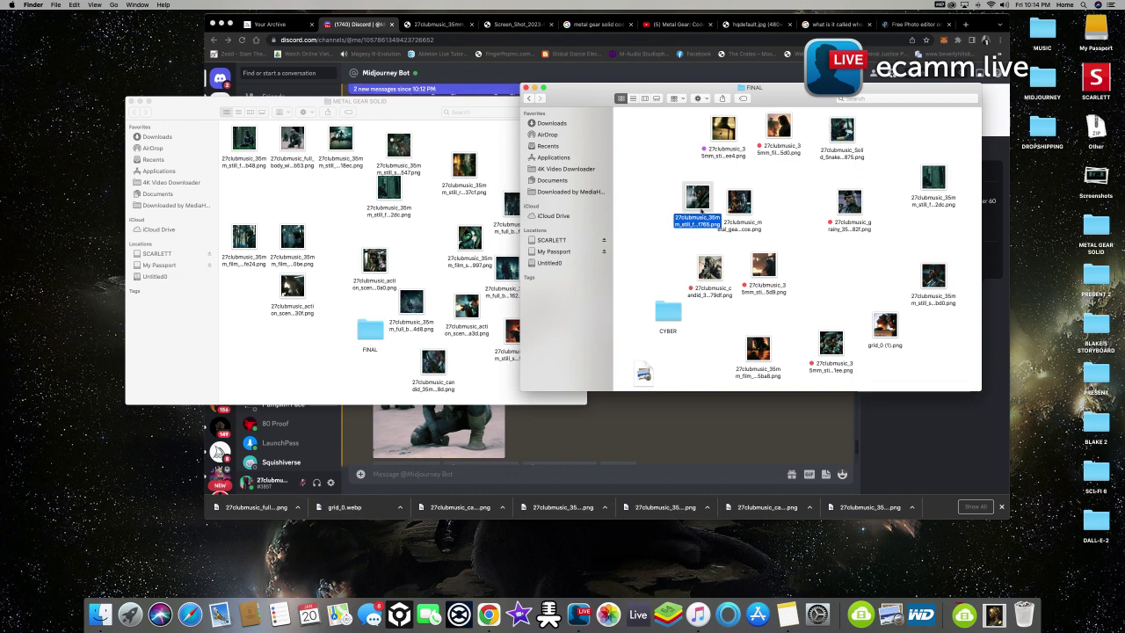
drag(849, 203, 835, 255)
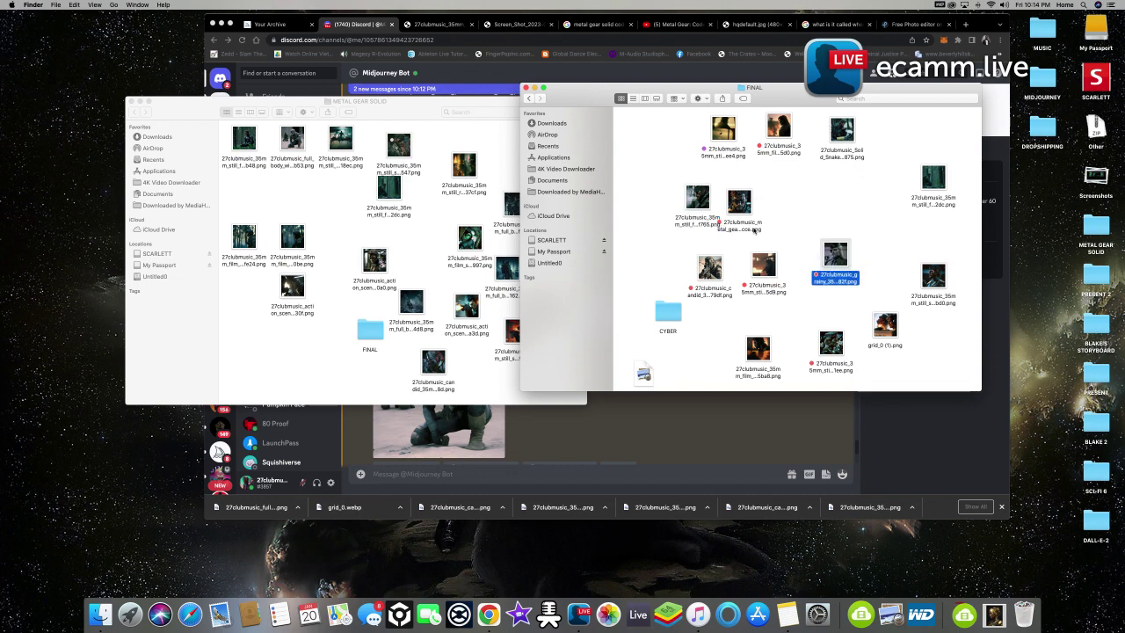
drag(739, 202, 842, 205)
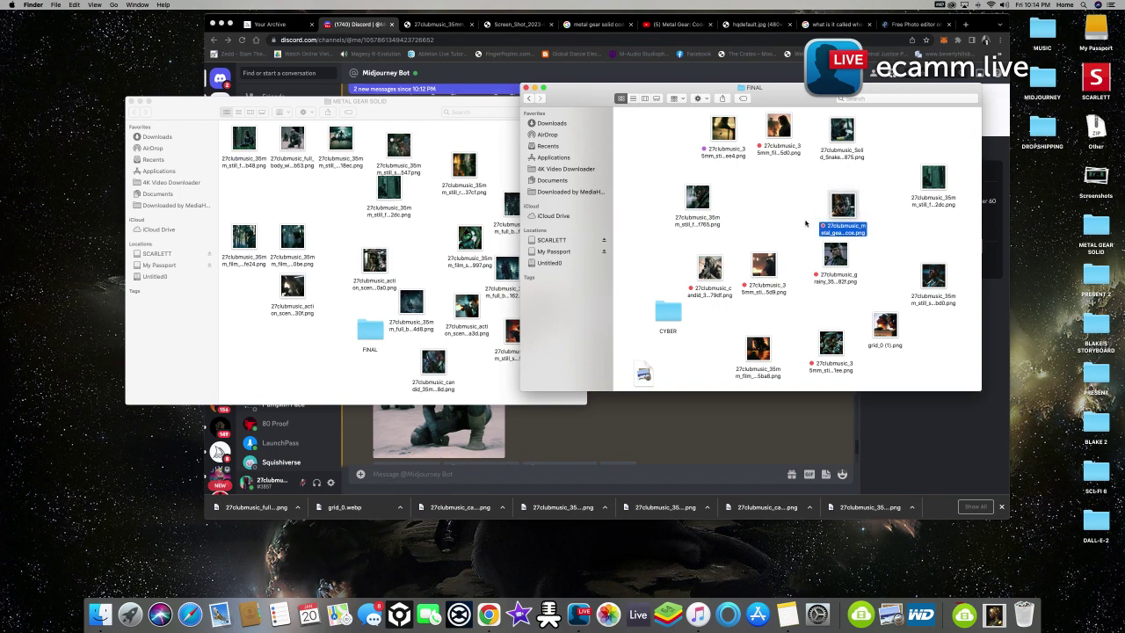
Preview the gun-aiming Snake image and place it in the middle of the second row, below the 5d0 film image
click(770, 271)
key(space)
key(space)
drag(770, 271, 759, 249)
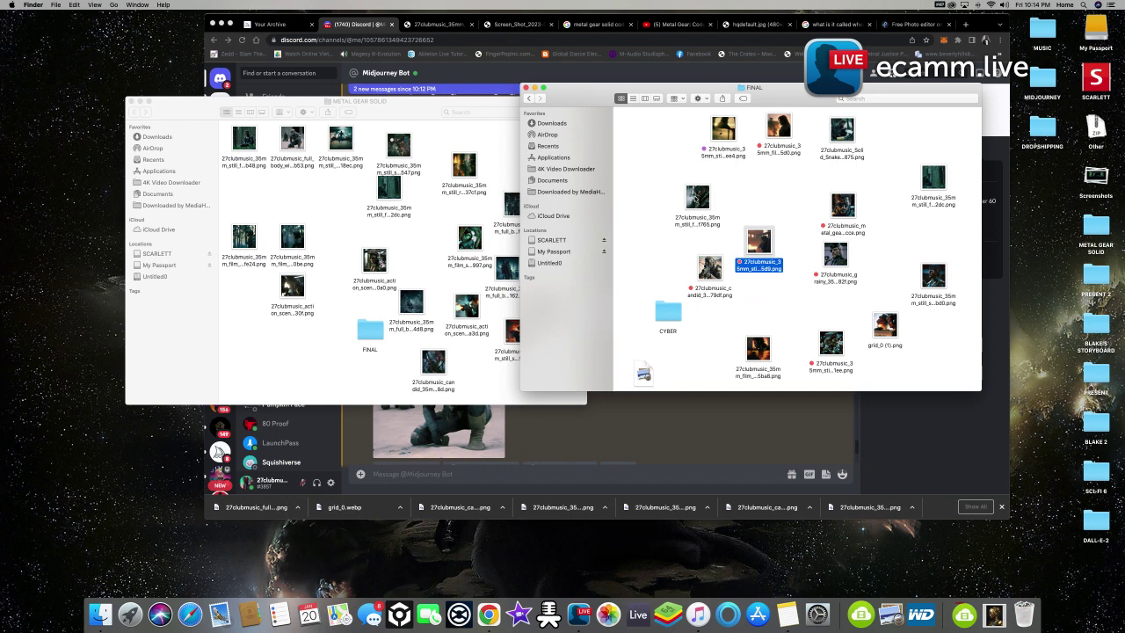
drag(760, 241, 787, 186)
Preview the eye-patch action scene image and set it side by side with the beret portrait in the third row
click(834, 257)
click(847, 209)
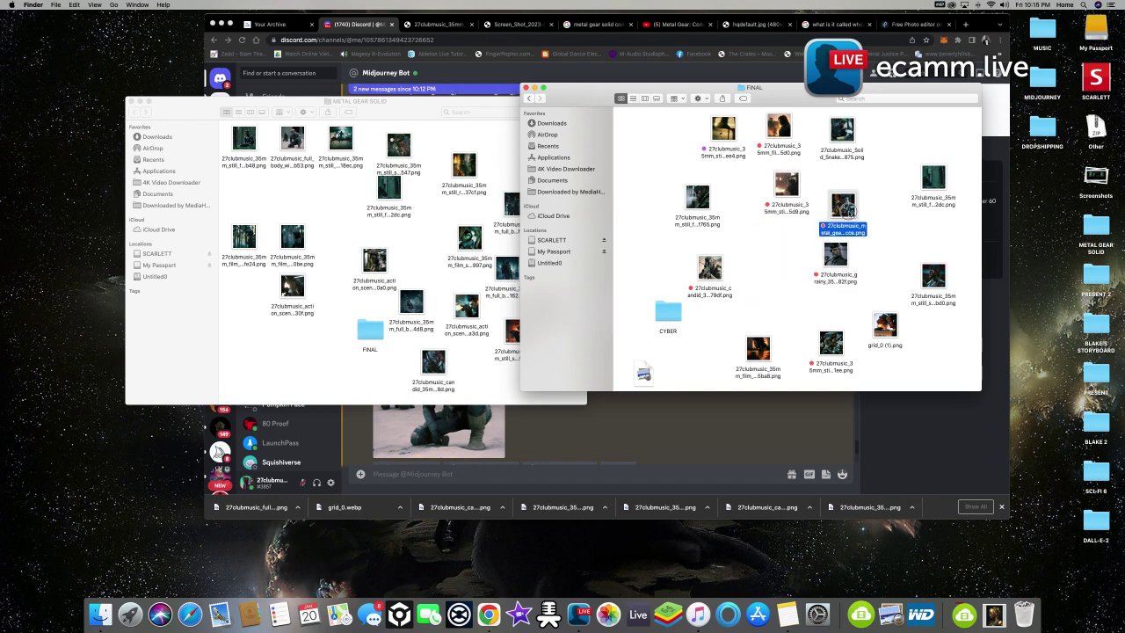
key(space)
key(space)
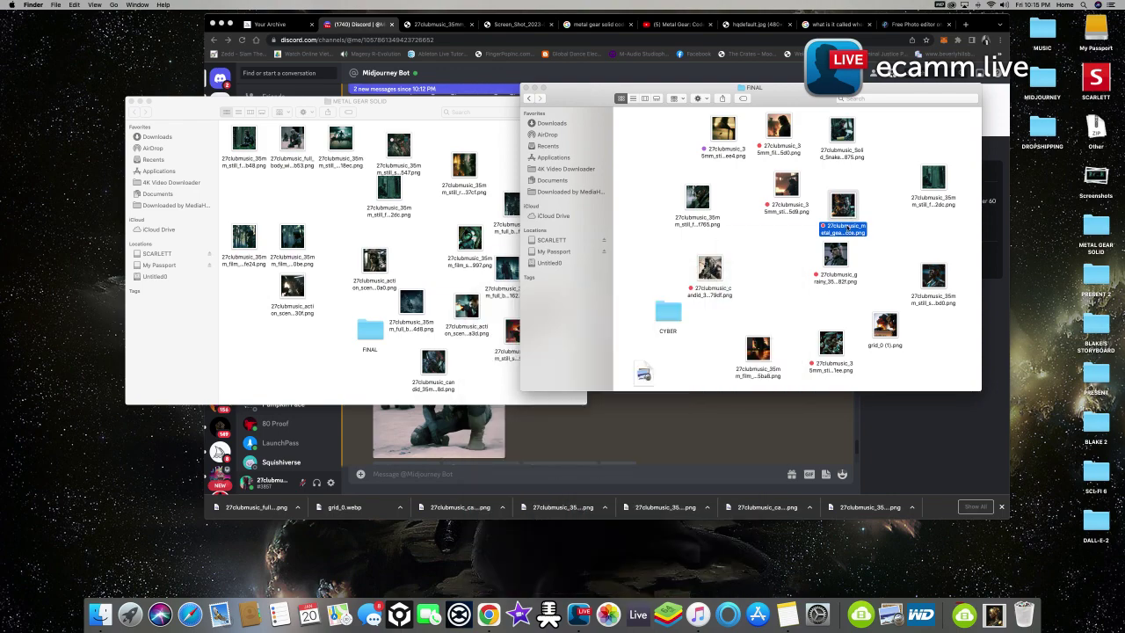
drag(834, 257, 778, 248)
drag(843, 204, 816, 246)
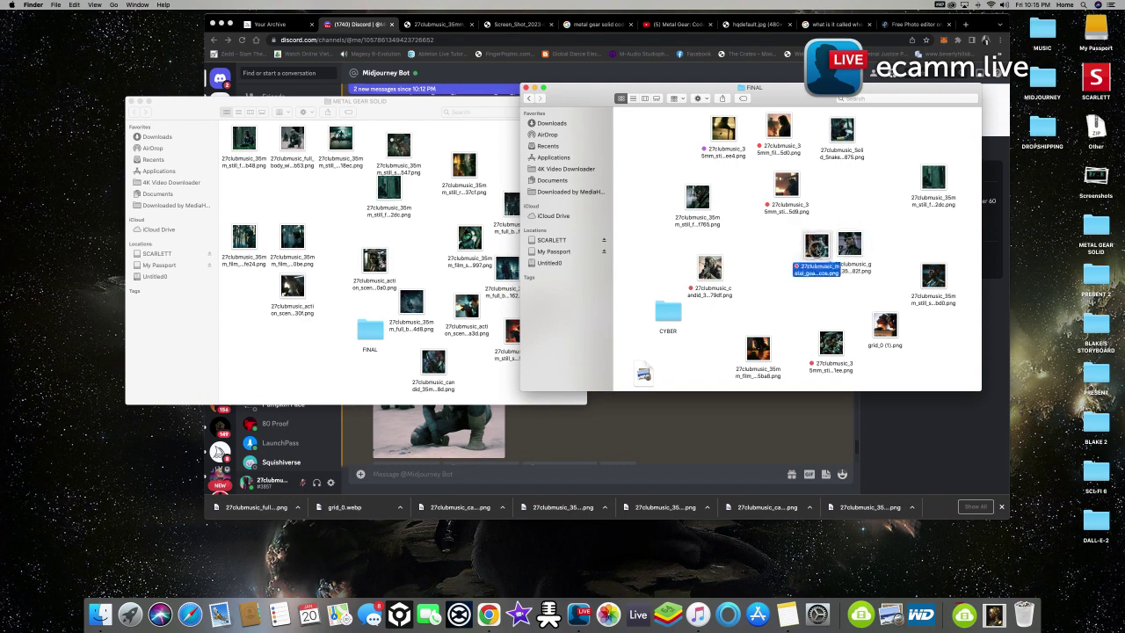
Preview the masked rifleman image and set it beside the beret portrait, with the eye-patch action scene between f765 and 5d9 in row two
click(709, 268)
key(space)
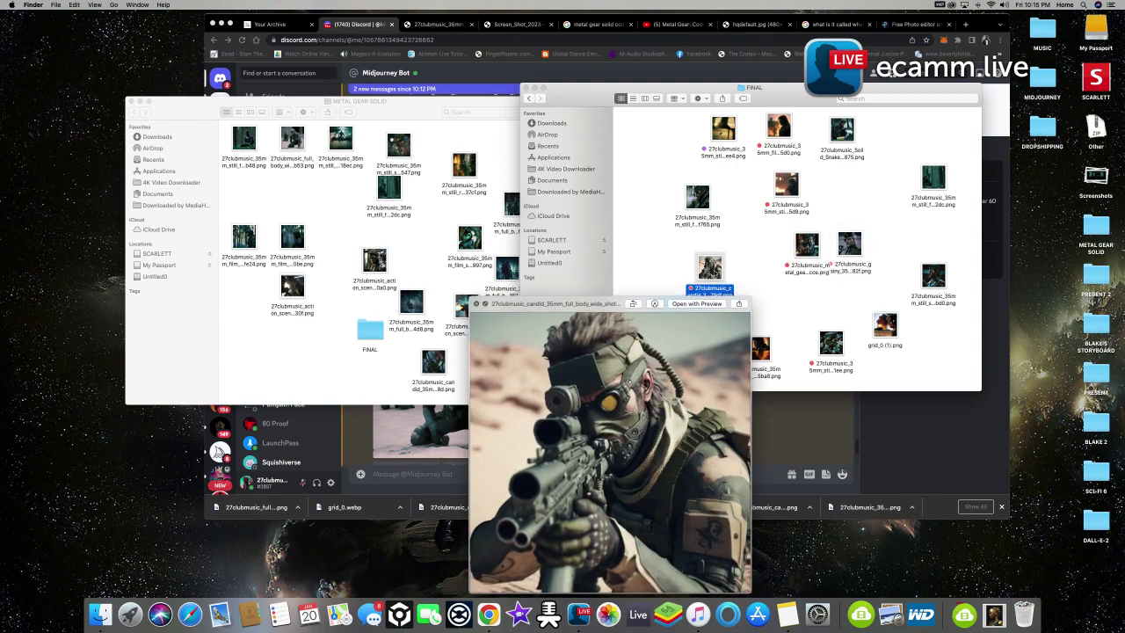
key(space)
click(823, 255)
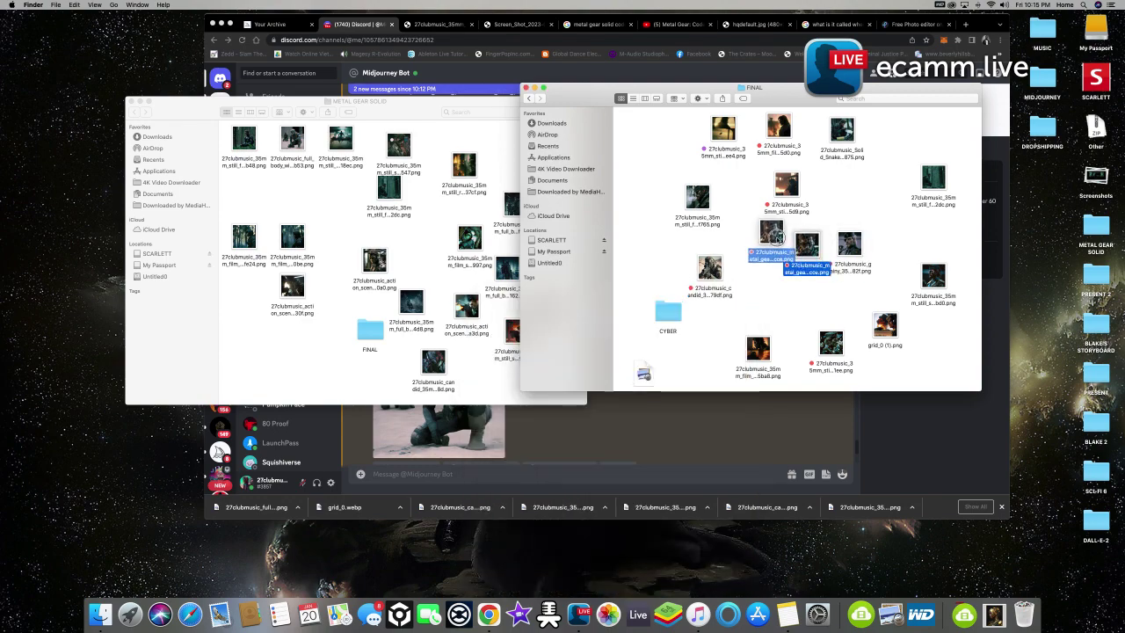
drag(823, 255, 784, 260)
drag(714, 271, 806, 188)
key(space)
key(space)
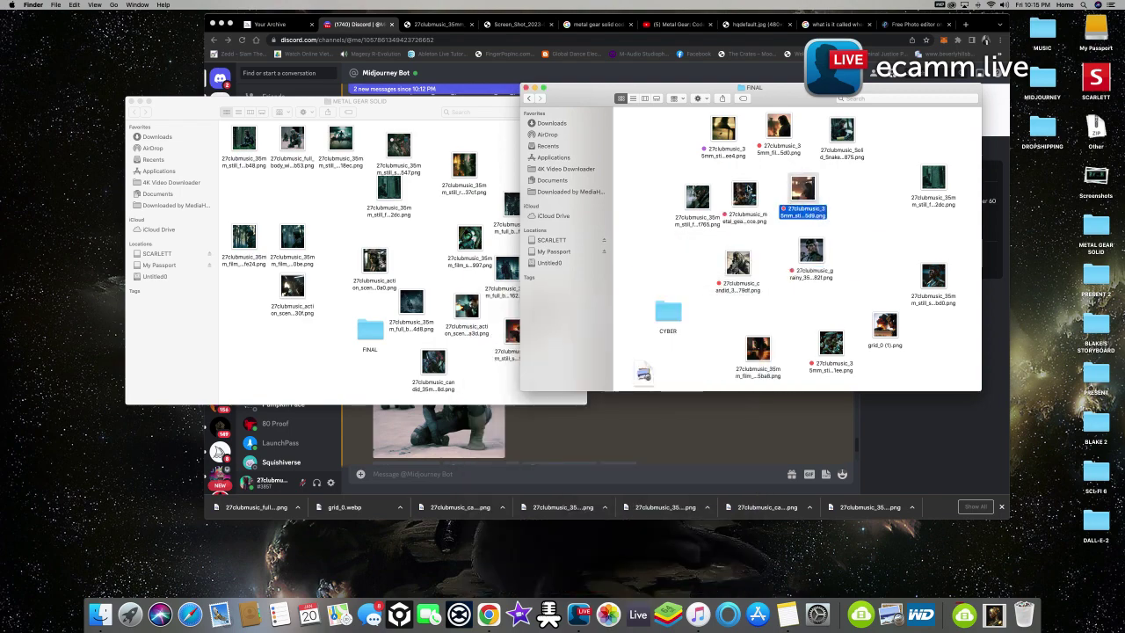
Preview the f765 still of Snake smoking at the start of the second row
click(697, 197)
key(space)
key(space)
key(space)
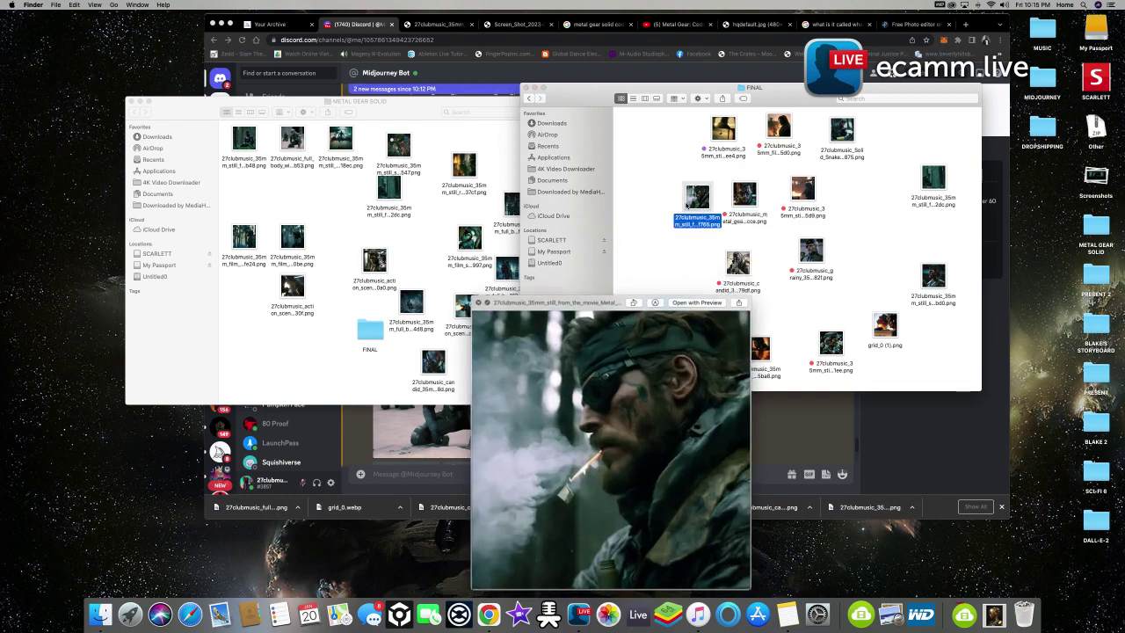
key(space)
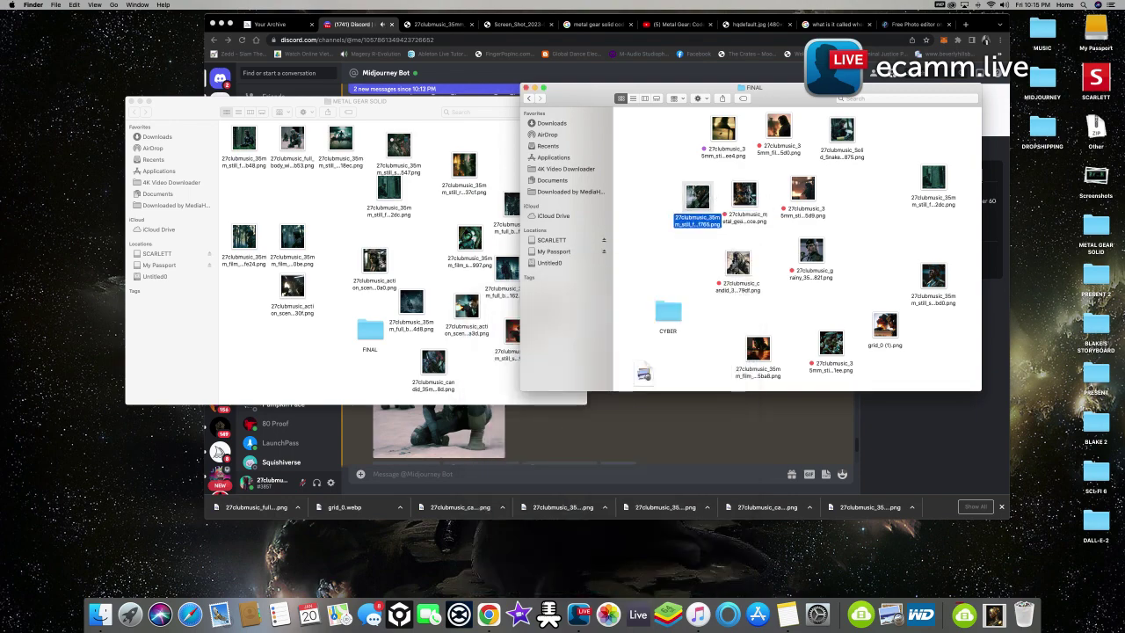
Preview the parade uniform still bd0 and place it at the start of the second row, nudging the masked rifleman image slightly
click(930, 280)
key(space)
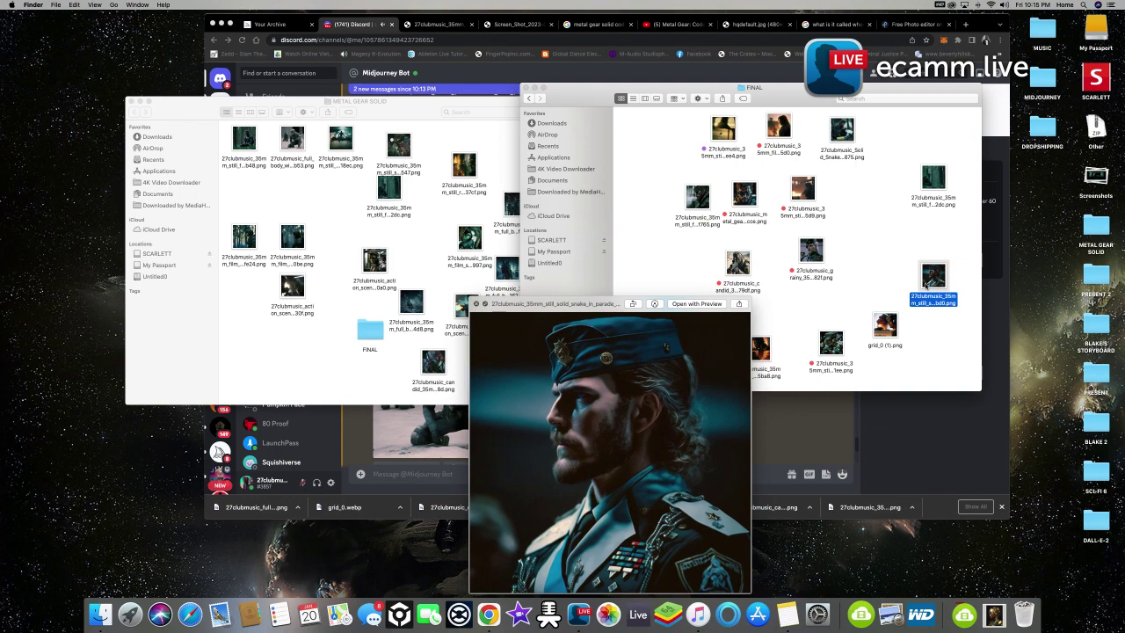
key(space)
drag(929, 280, 877, 132)
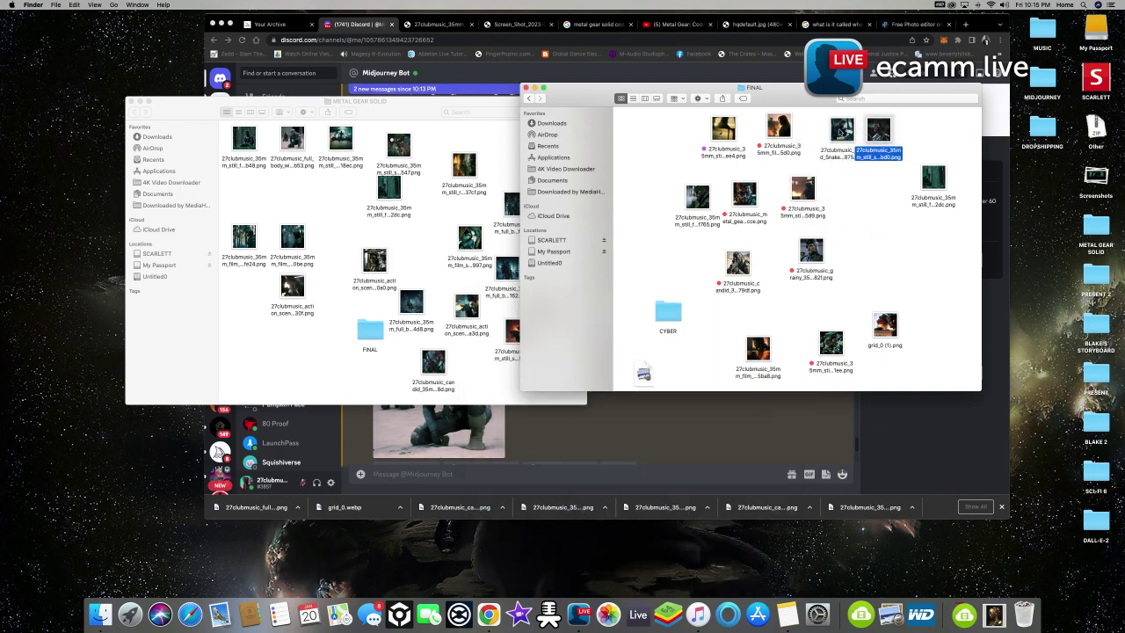
drag(879, 129, 673, 161)
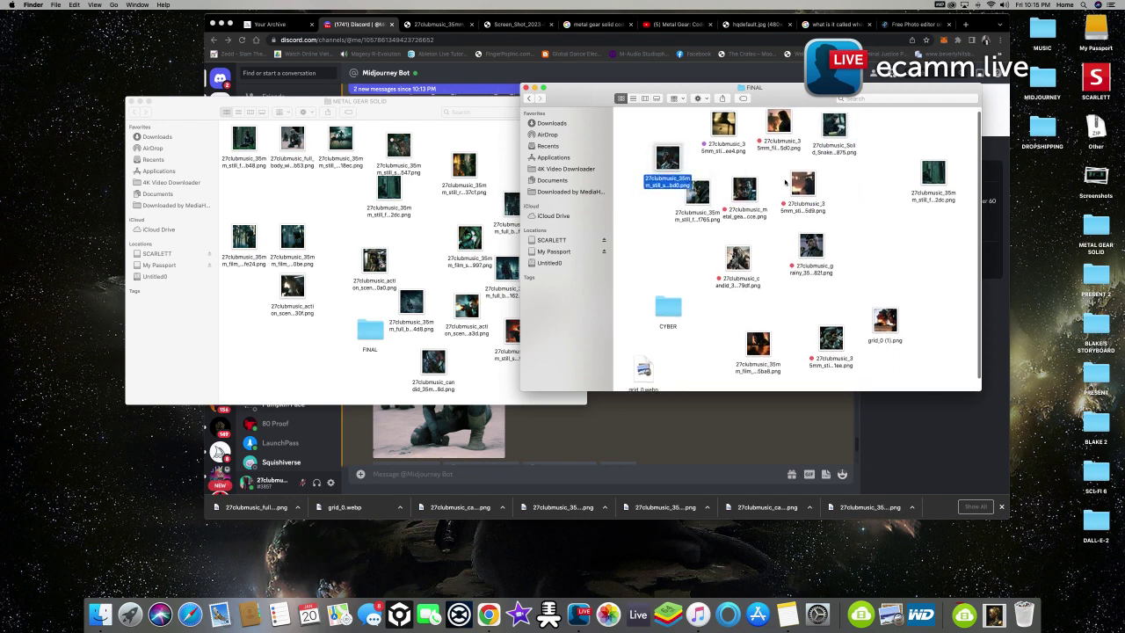
drag(740, 259, 747, 256)
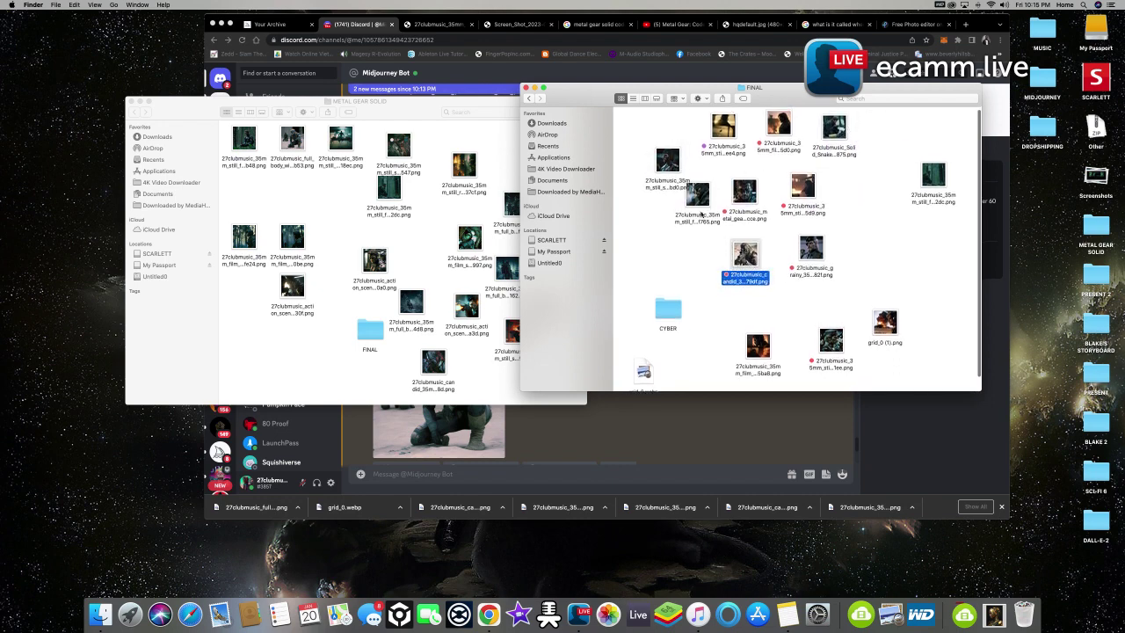
drag(668, 160, 648, 196)
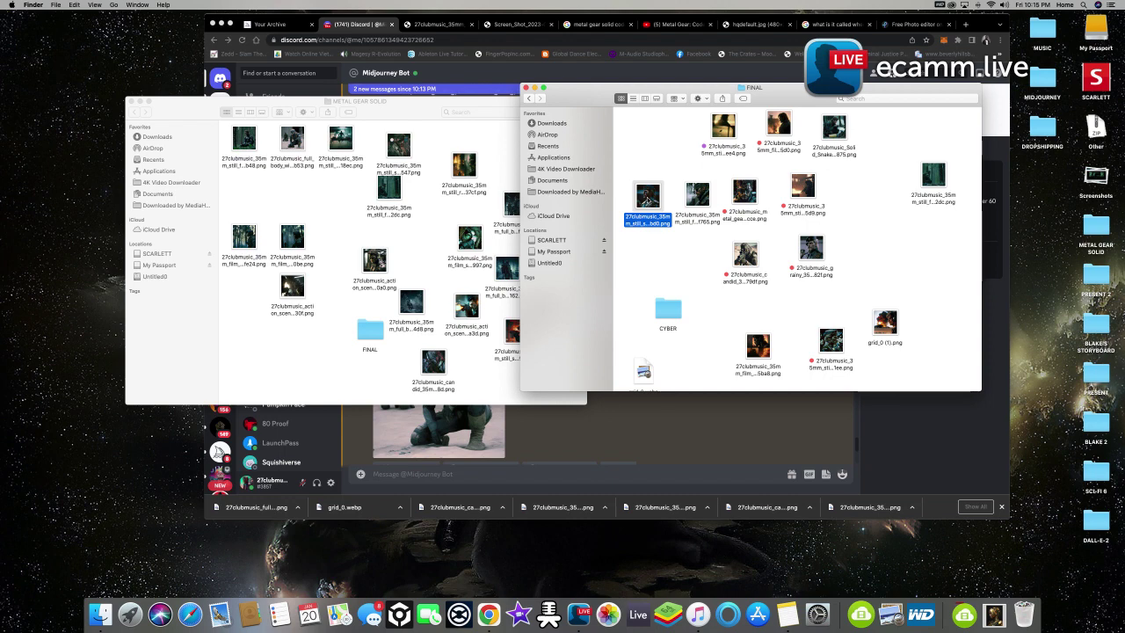
Move the eye-patch action scene to the start of the third row and respace the bd0 and f765 stills in the second row
drag(745, 196, 686, 261)
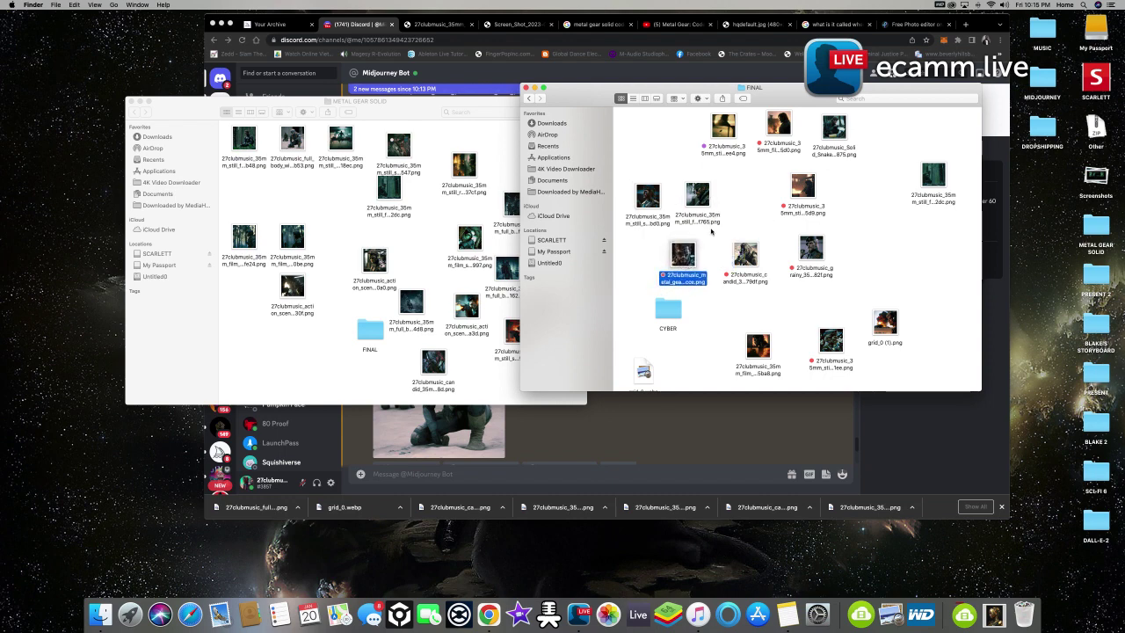
drag(704, 199, 742, 188)
drag(648, 196, 679, 183)
click(640, 184)
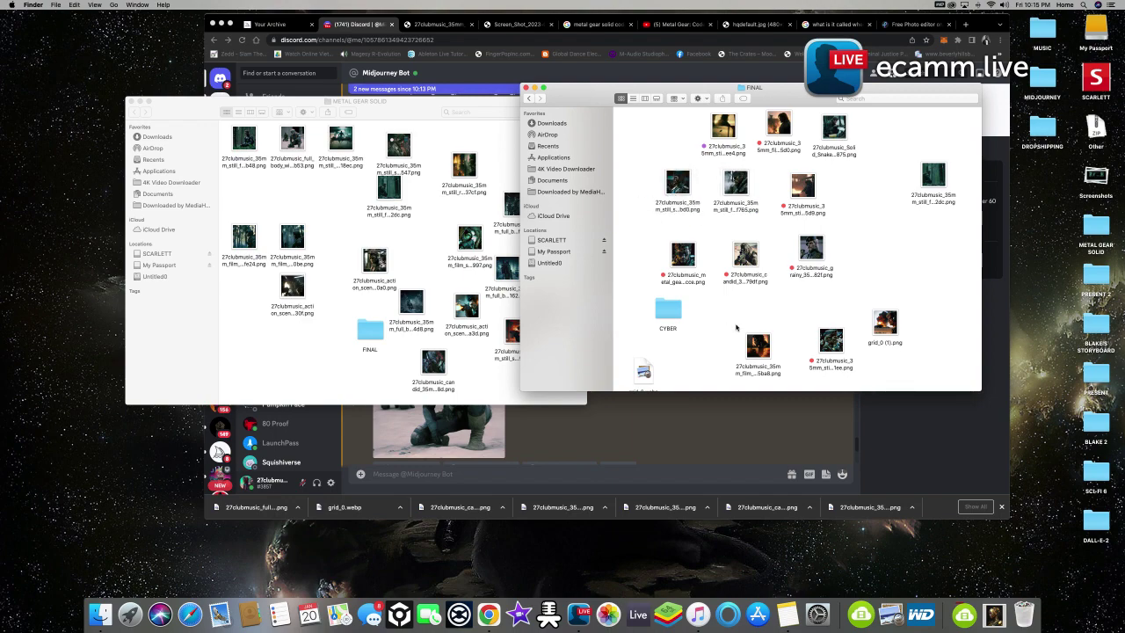
Preview grid_0 (1).png and place it at the start of the first row, before the ee4 still
click(896, 329)
key(space)
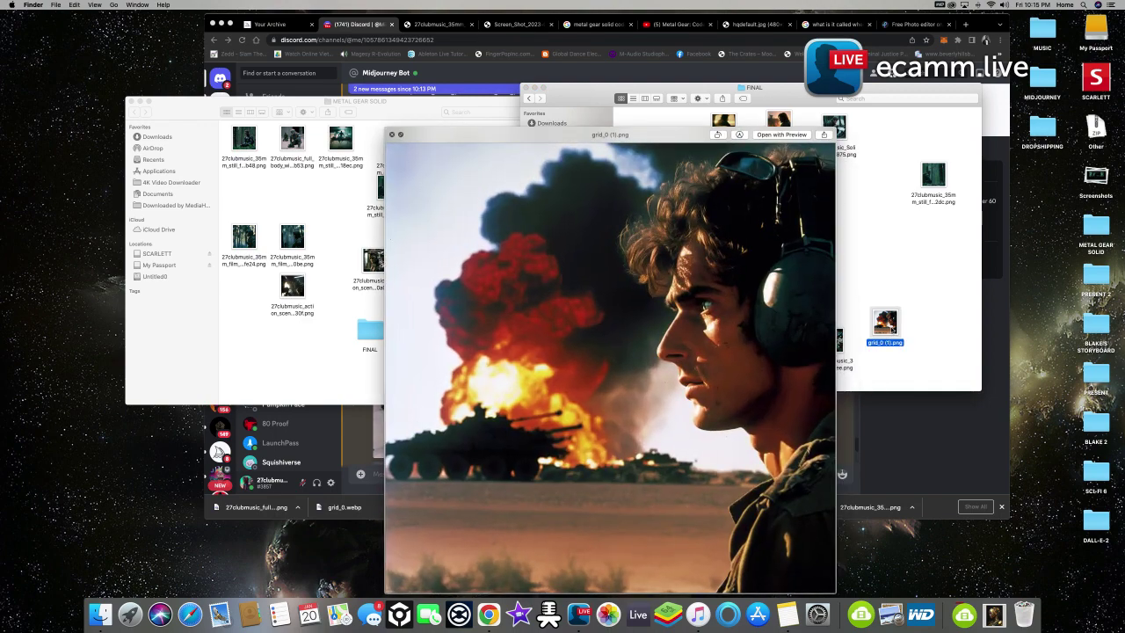
key(space)
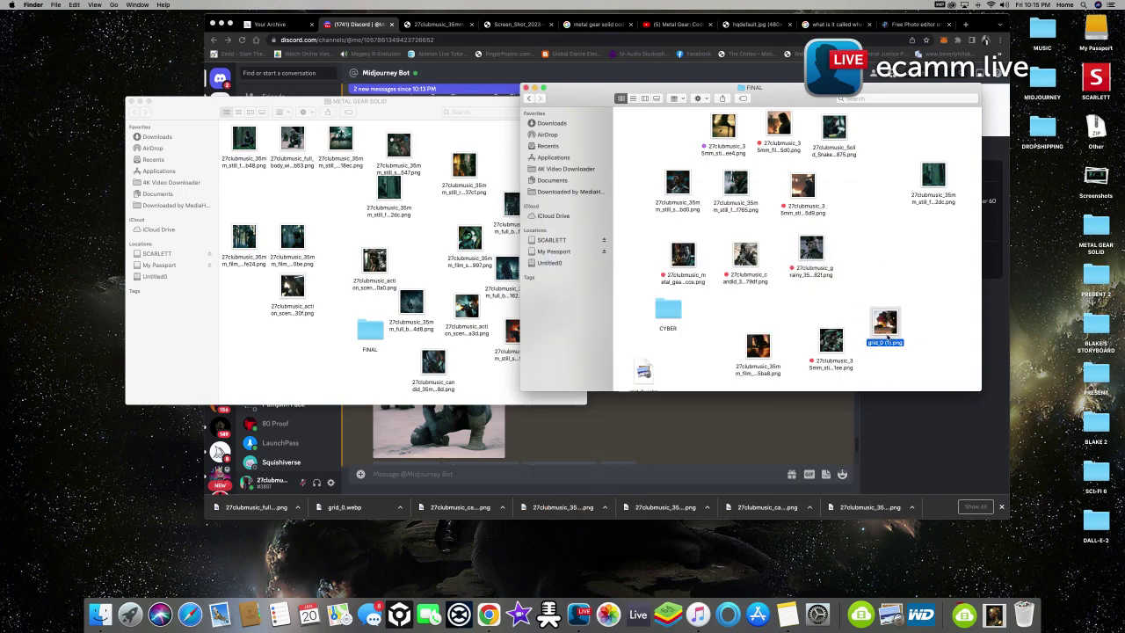
drag(893, 332, 678, 139)
click(692, 134)
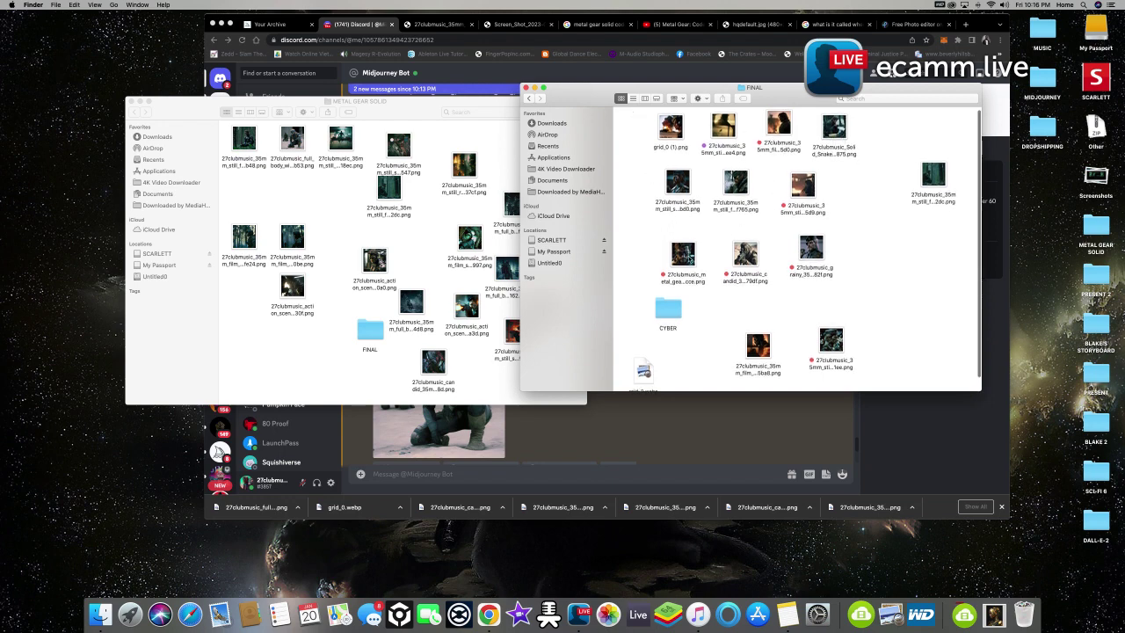
Preview the three images of the third row one after another: the eye-patch action scene, the masked rifleman and the beret portrait
click(677, 257)
key(space)
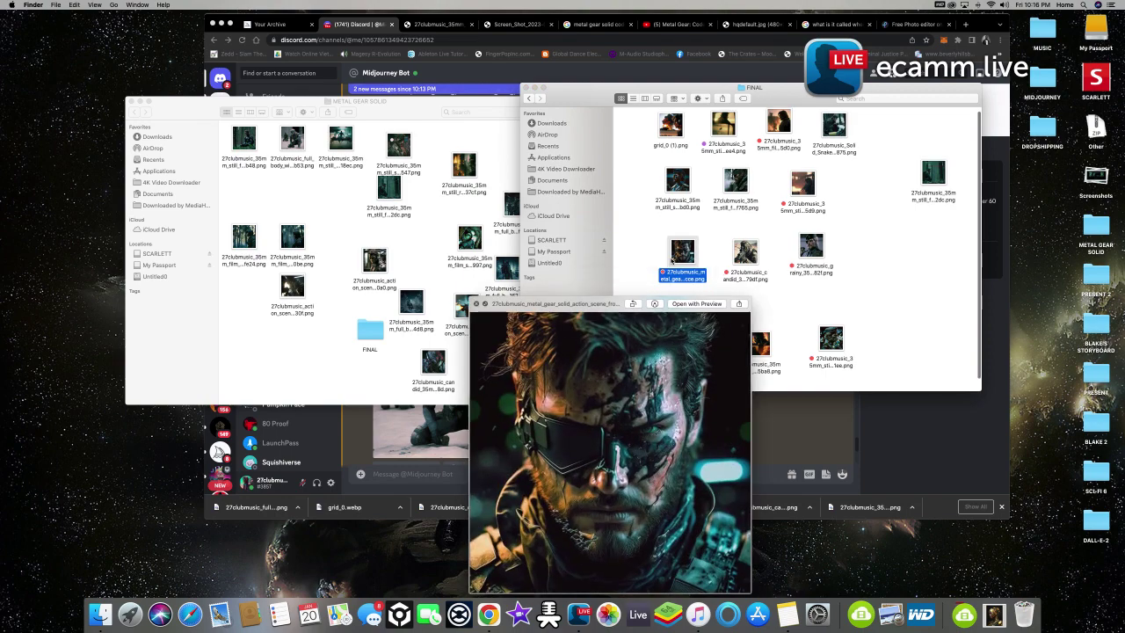
key(space)
click(744, 254)
key(space)
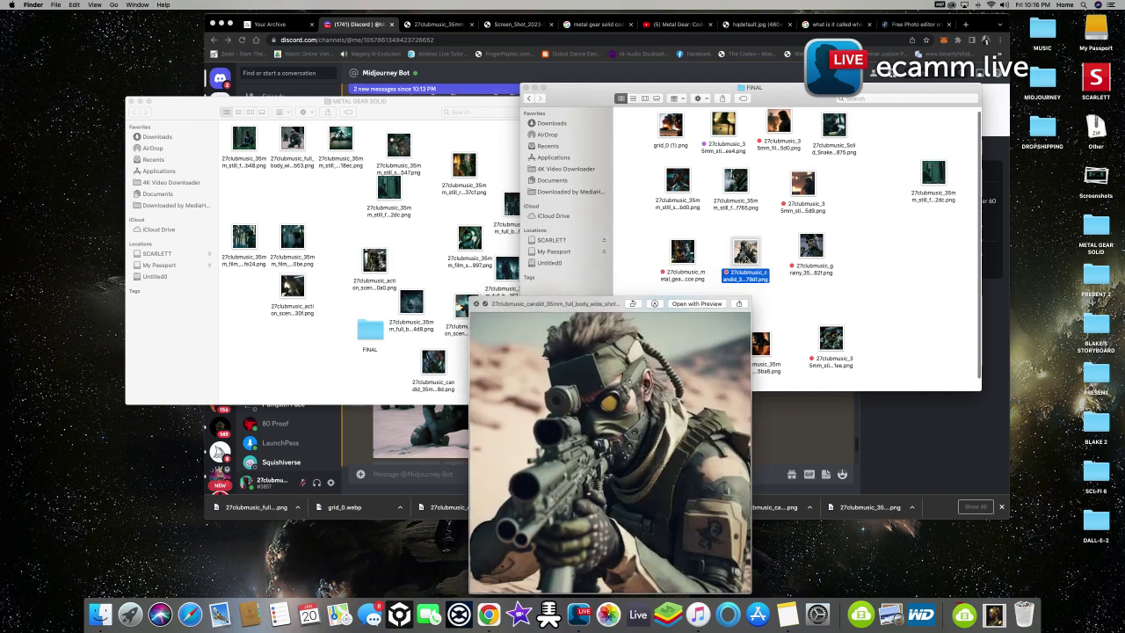
key(space)
click(811, 248)
key(space)
key(space)
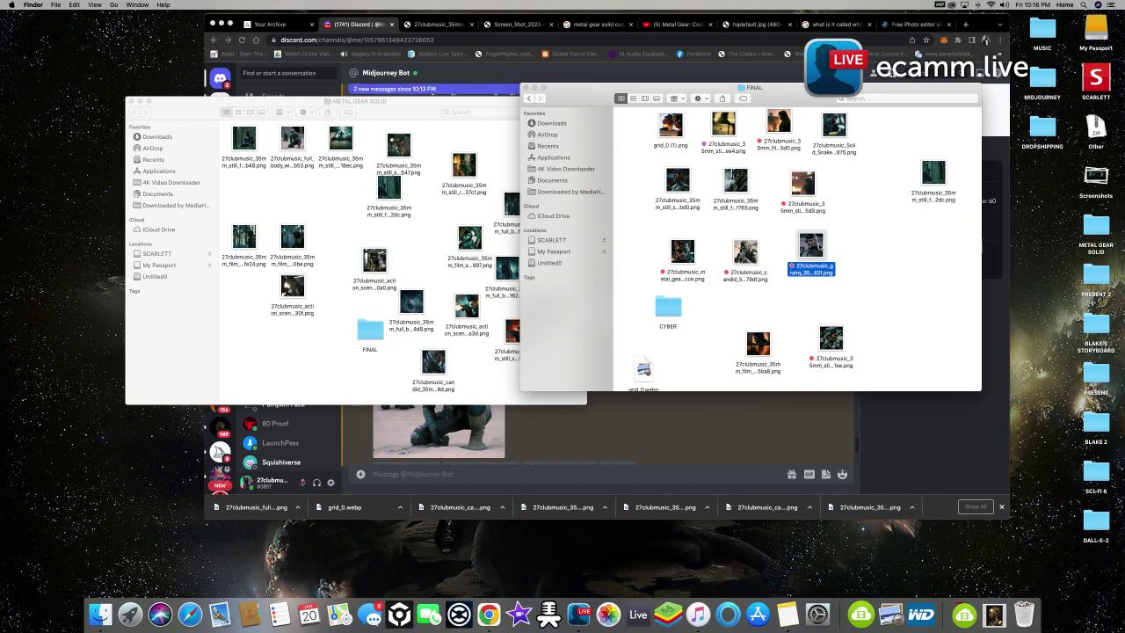
Group the ten images arranged in the three rows into a new folder named SNAKE EATER
drag(850, 313, 668, 120)
drag(872, 289, 671, 127)
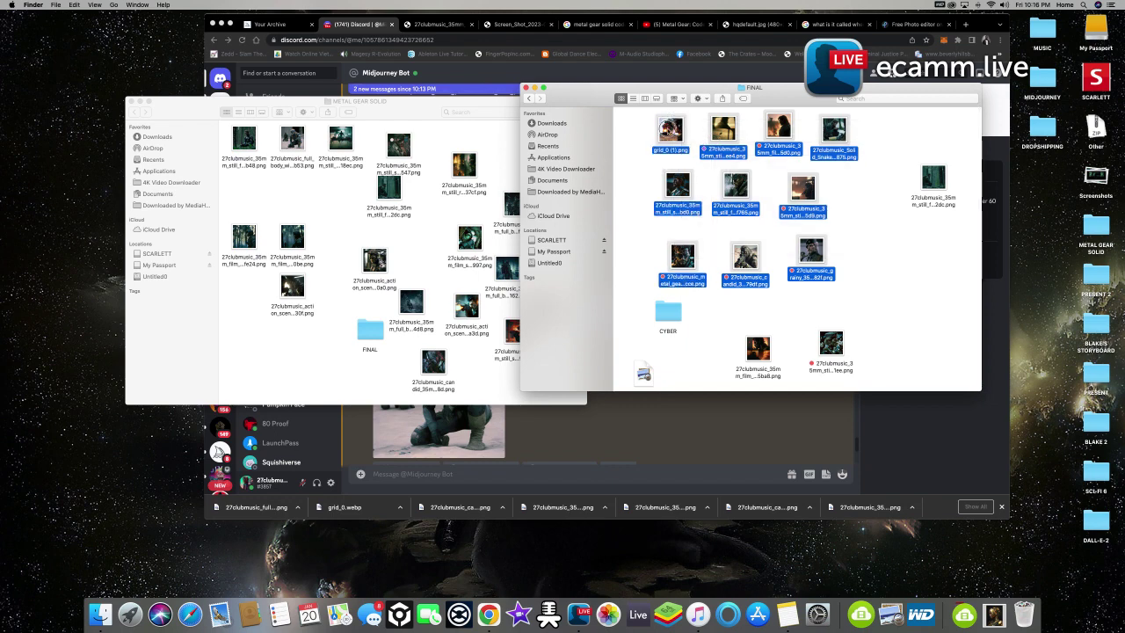
right_click(670, 127)
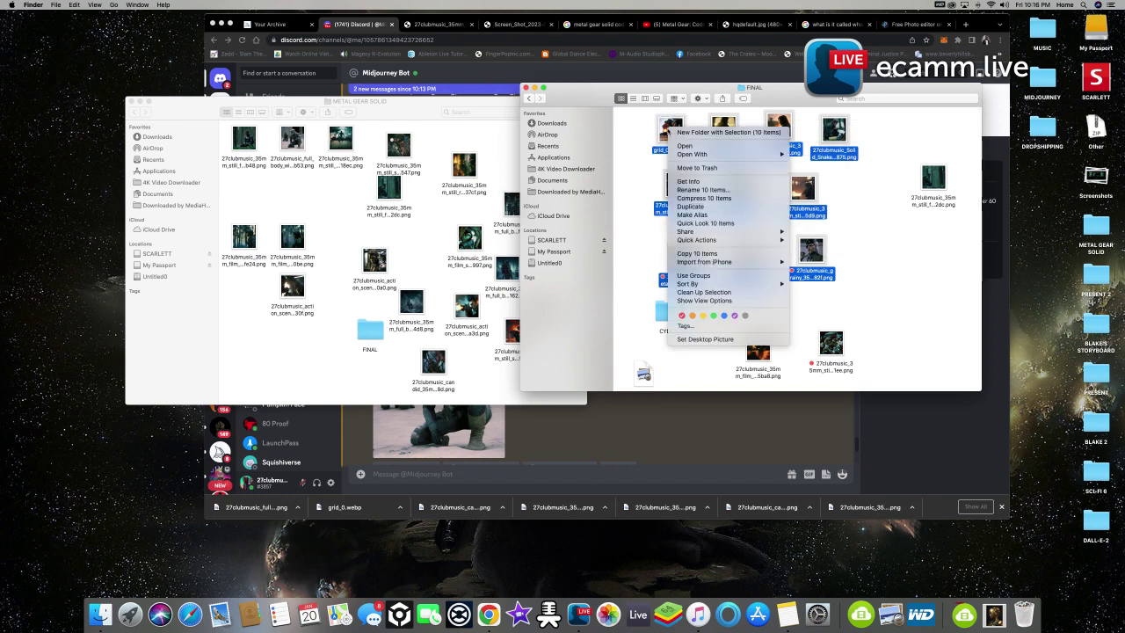
click(701, 133)
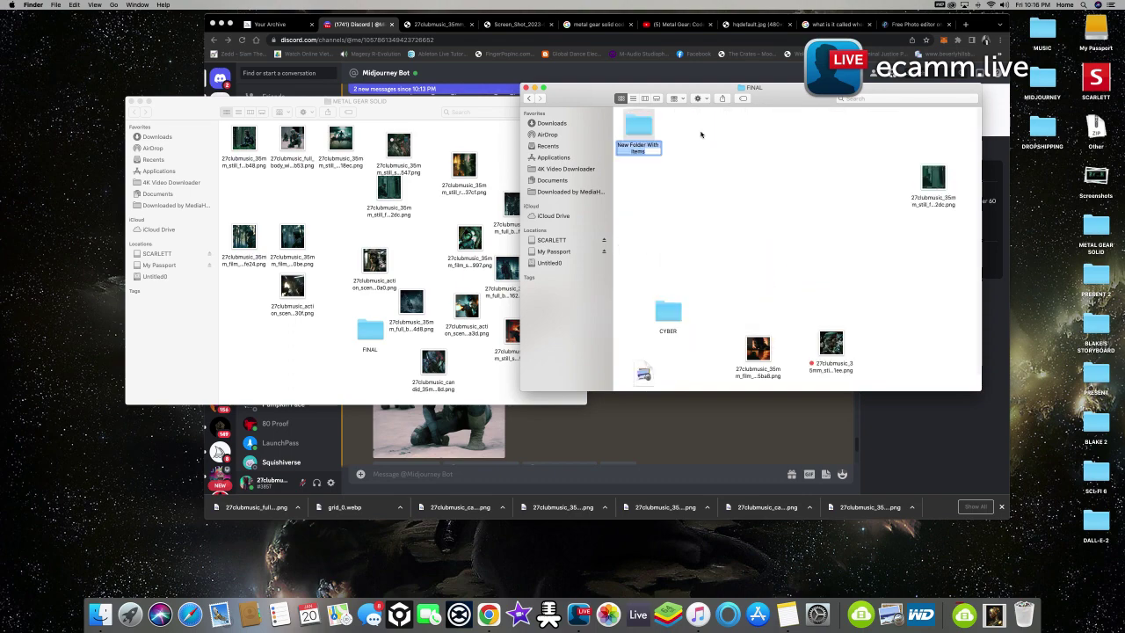
text(SNAKE EATER)
key(Return)
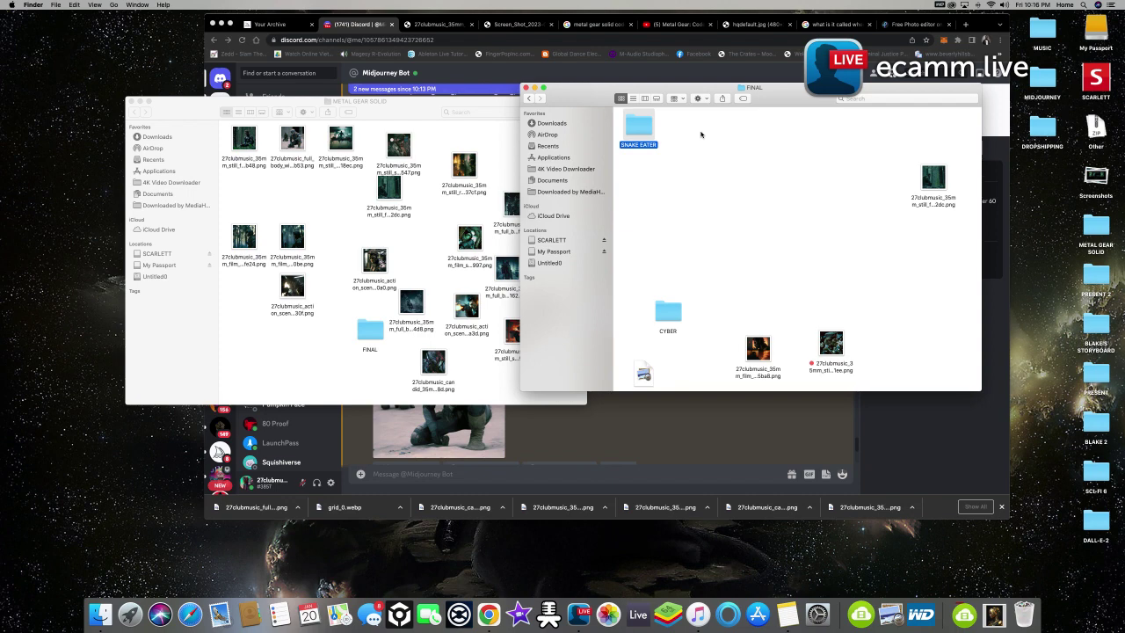
click(702, 135)
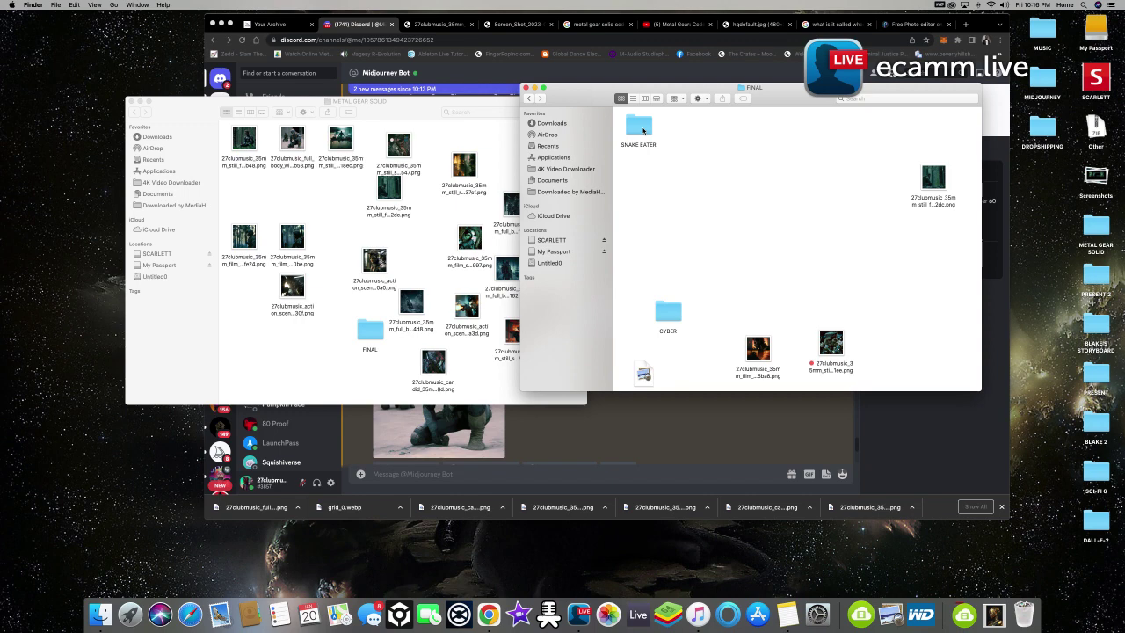
scroll(643, 140, down, 2)
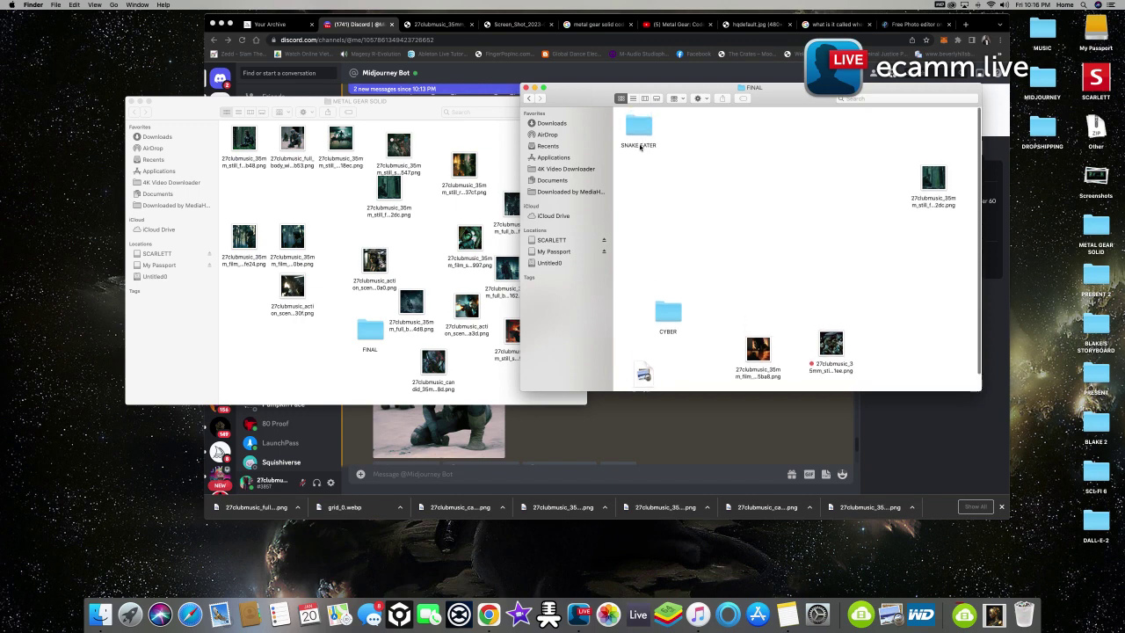
click(649, 145)
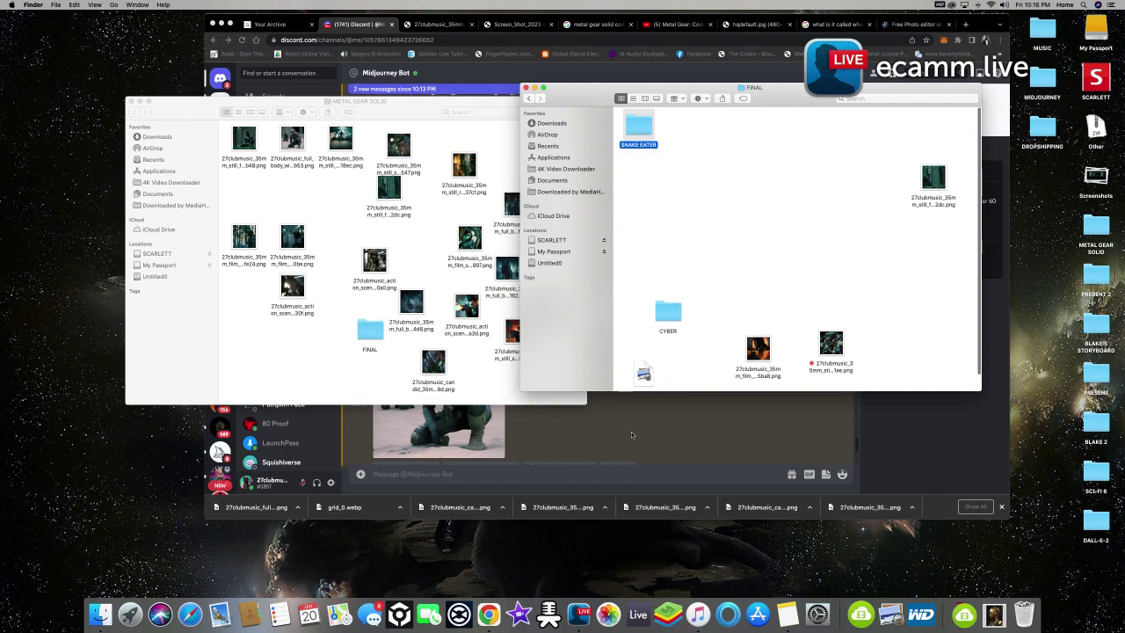
Switch to Discord in Chrome and compare enlarged views of the two upscaled images of Solid Snake smoking in the forest
click(631, 431)
scroll(640, 418, down, 10)
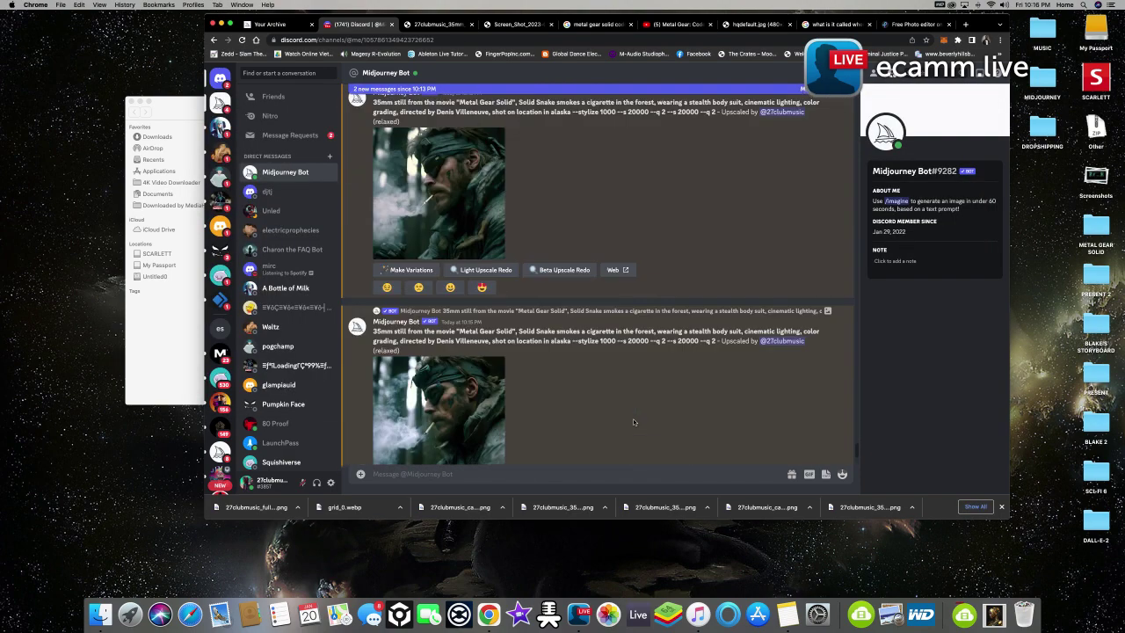
click(432, 403)
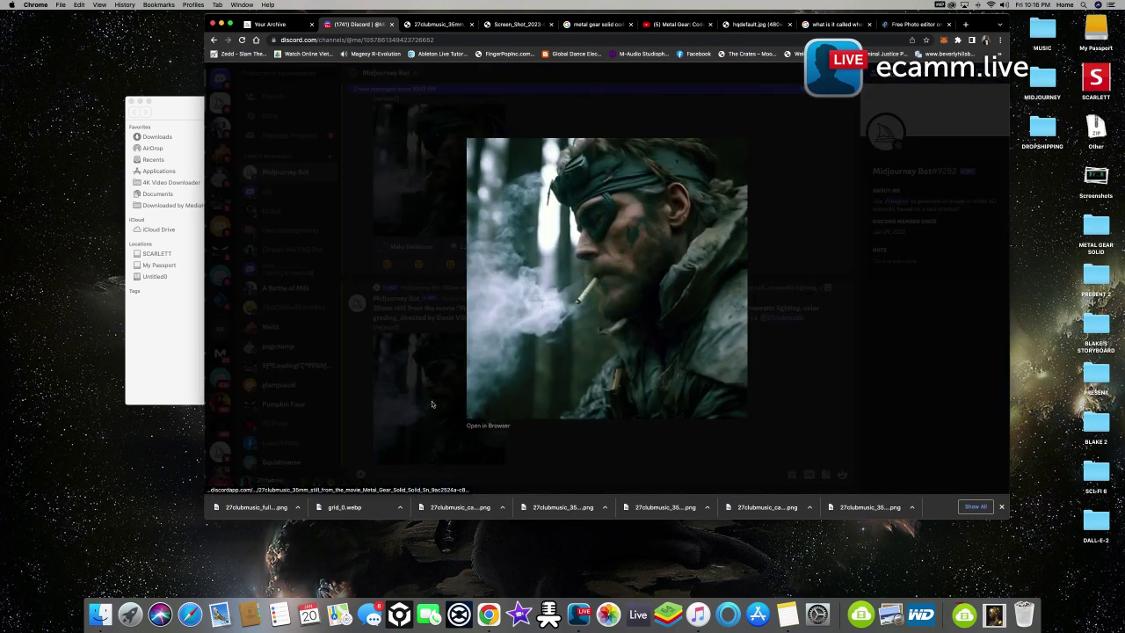
click(428, 401)
scroll(449, 264, up, 1)
click(454, 223)
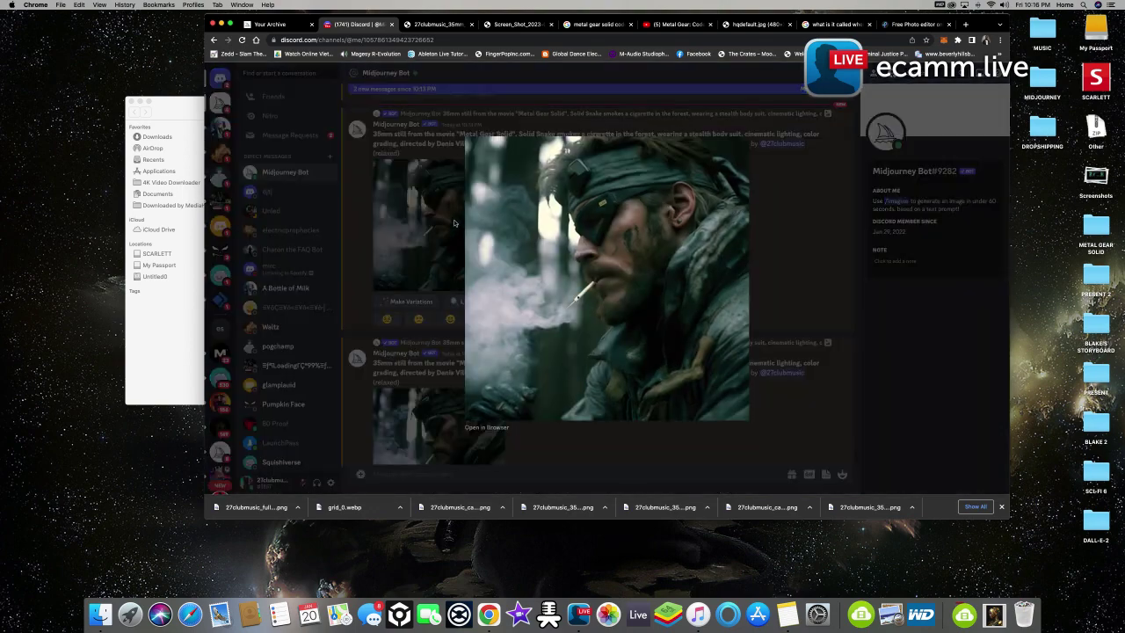
click(455, 223)
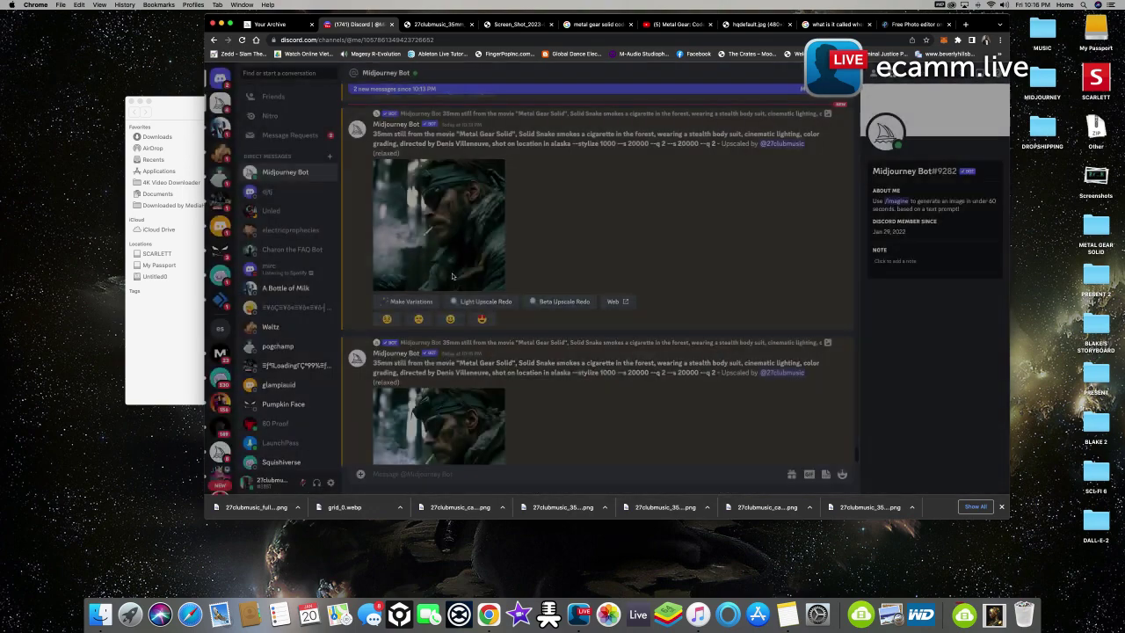
scroll(466, 334, down, 3)
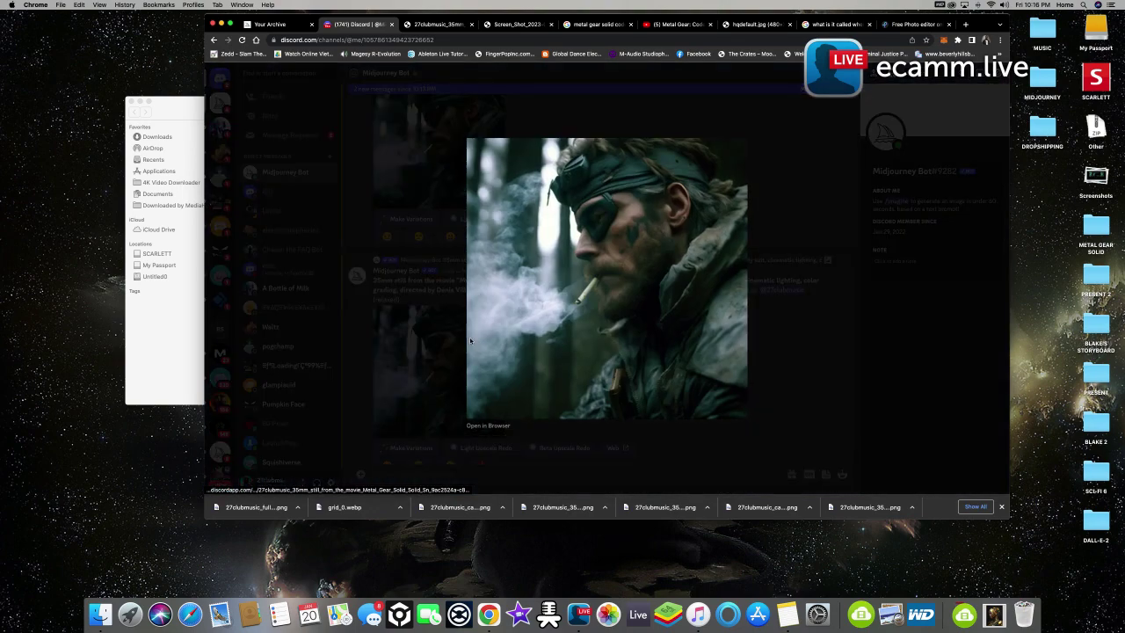
click(422, 329)
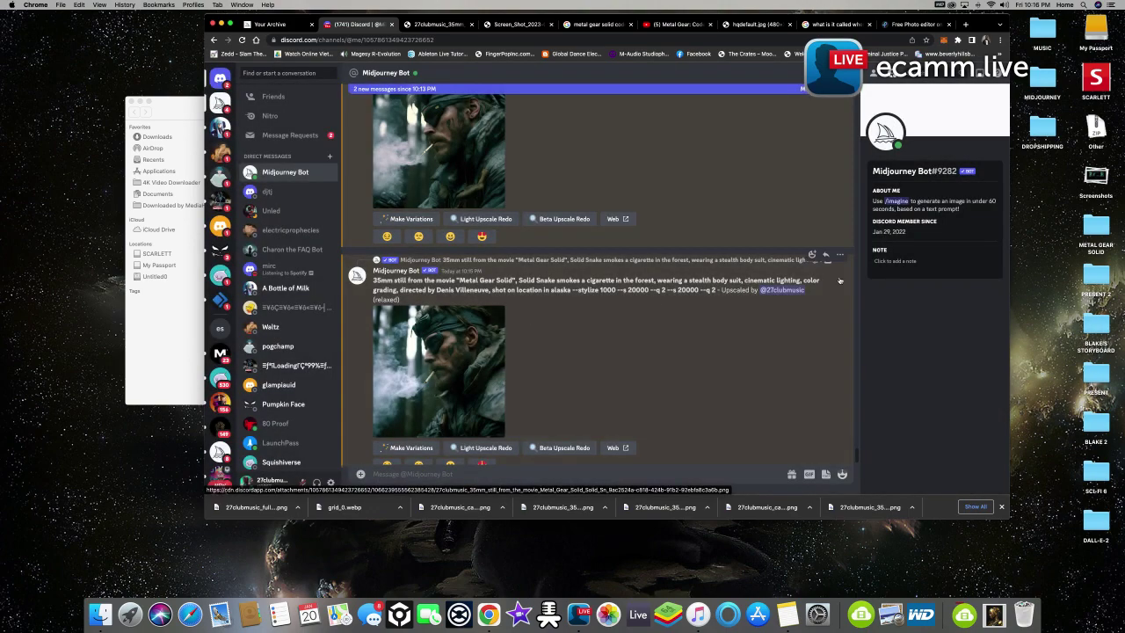
Bring up the METAL GEAR SOLID folder in Finder and move its window over the Discord chat
double_click(1095, 227)
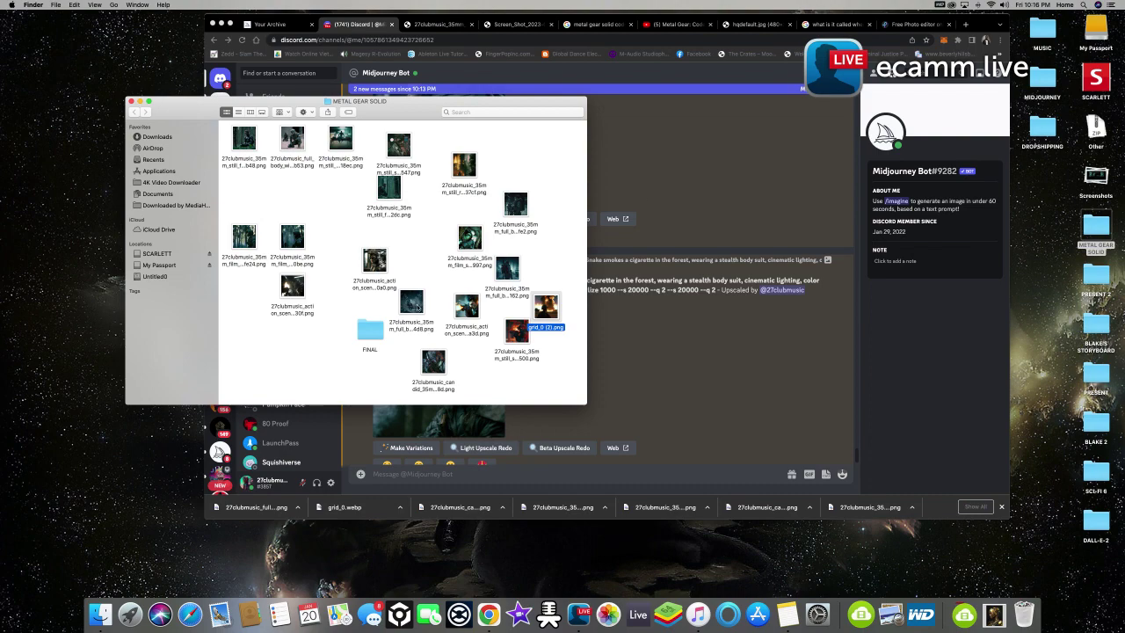
click(374, 211)
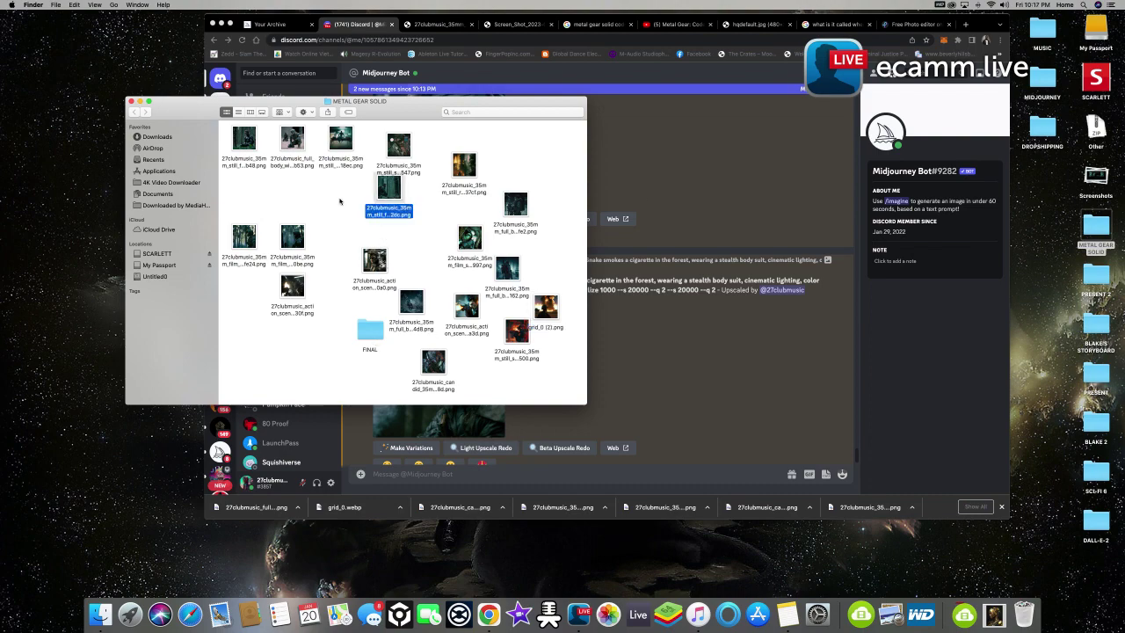
drag(154, 110, 291, 123)
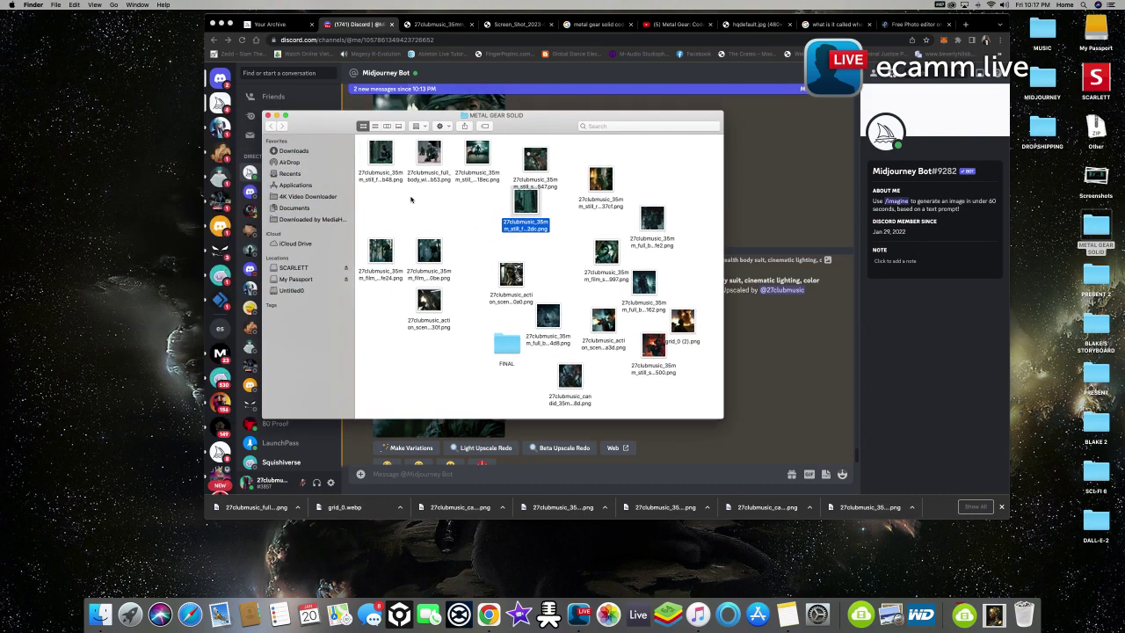
click(412, 220)
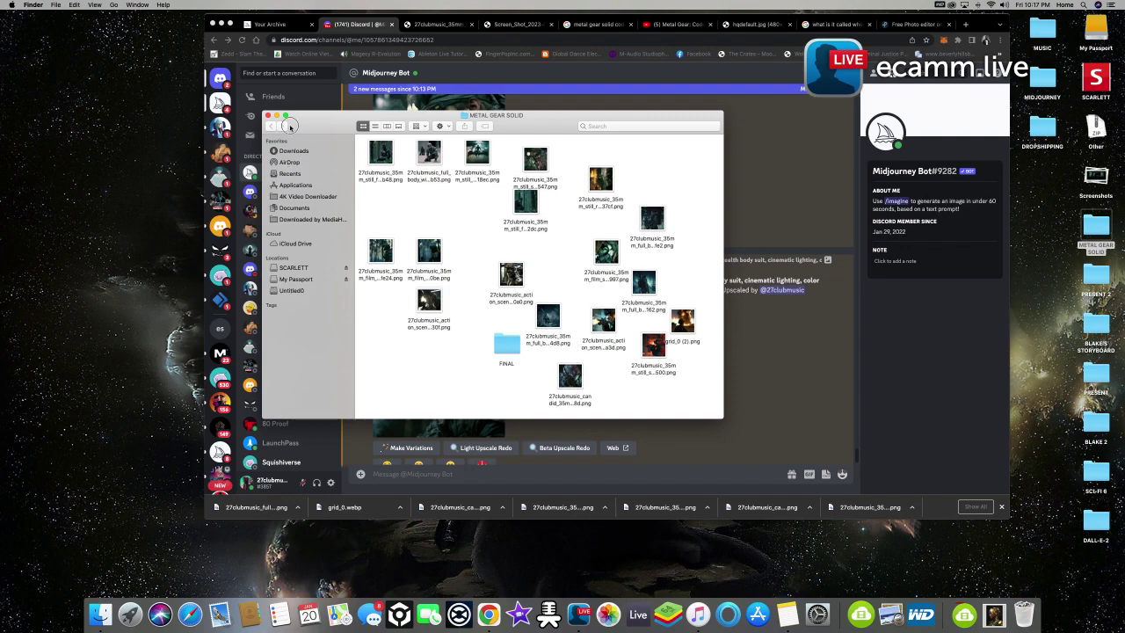
Close the METAL GEAR SOLID window and open the SNAKE EATER folder inside FINAL
drag(385, 113, 384, 112)
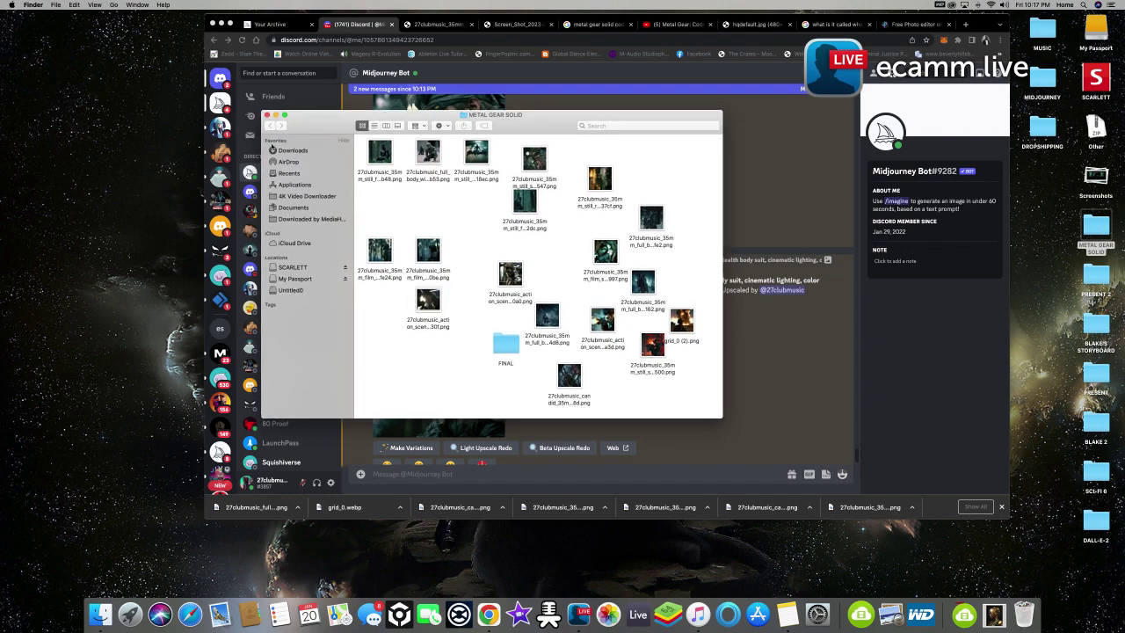
click(268, 115)
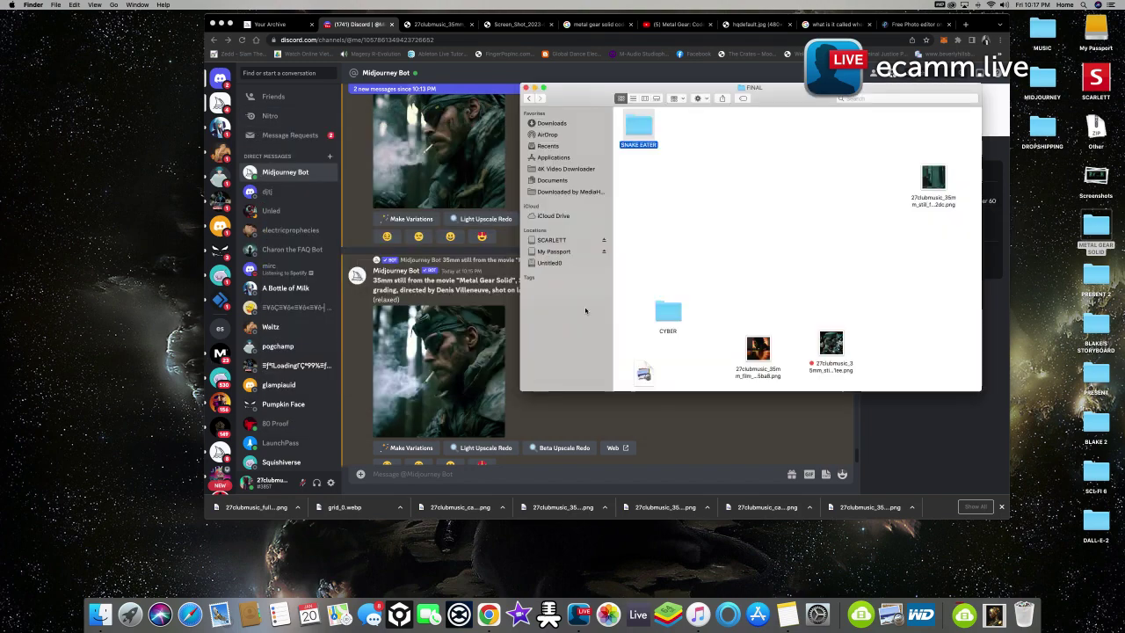
double_click(640, 127)
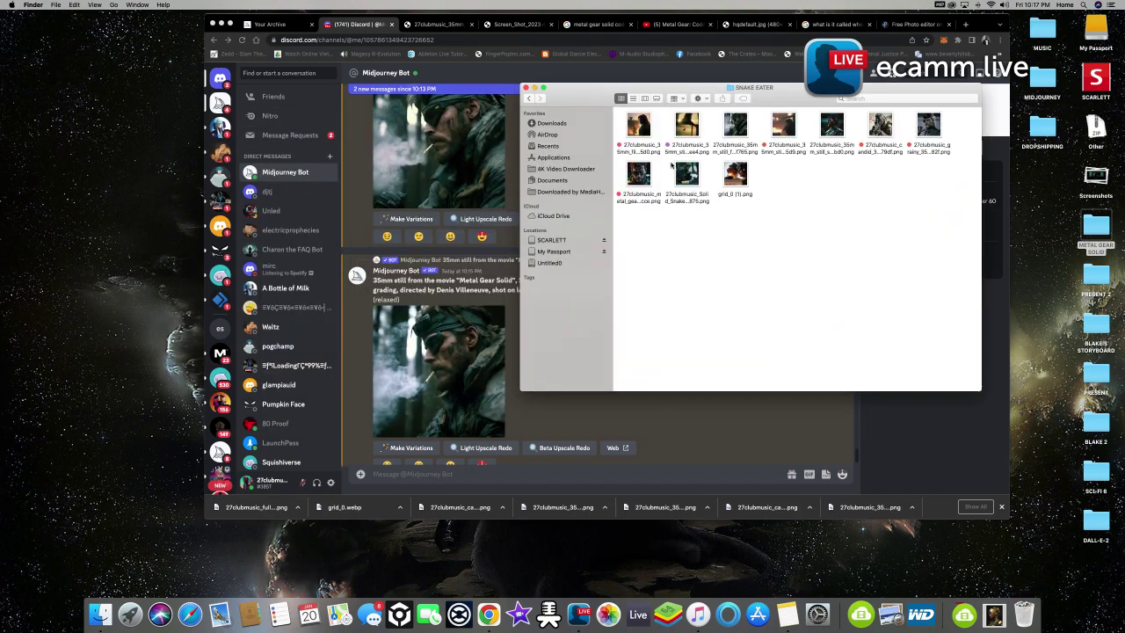
Preview the fifth image of the first row in SNAKE EATER and the image of Solid Snake eating a serpent
click(837, 129)
key(space)
key(space)
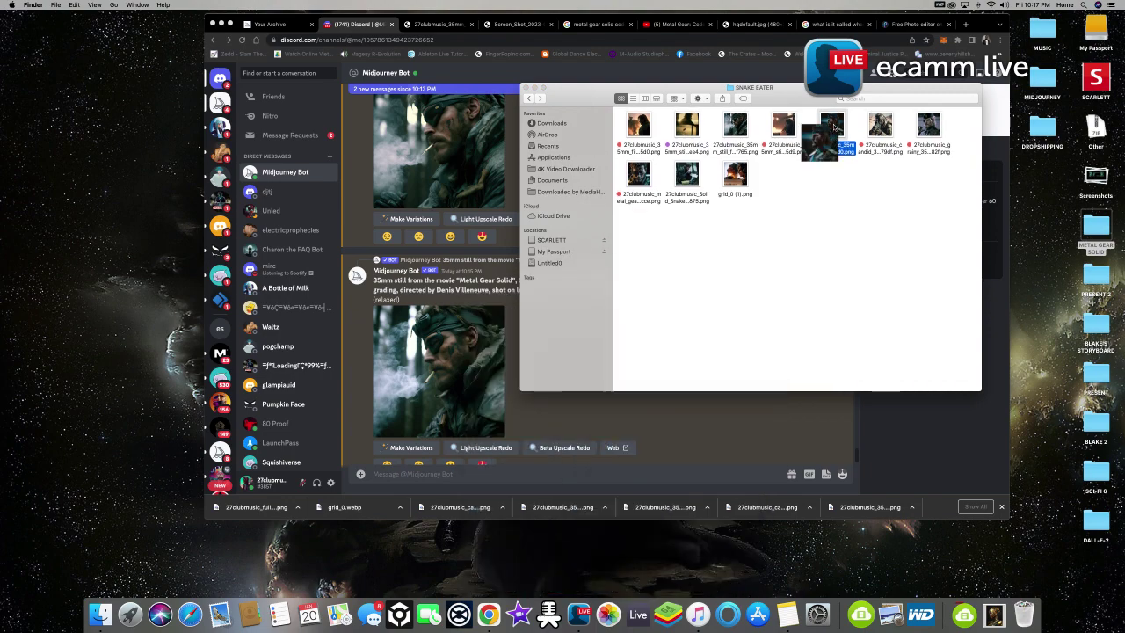
click(687, 174)
key(space)
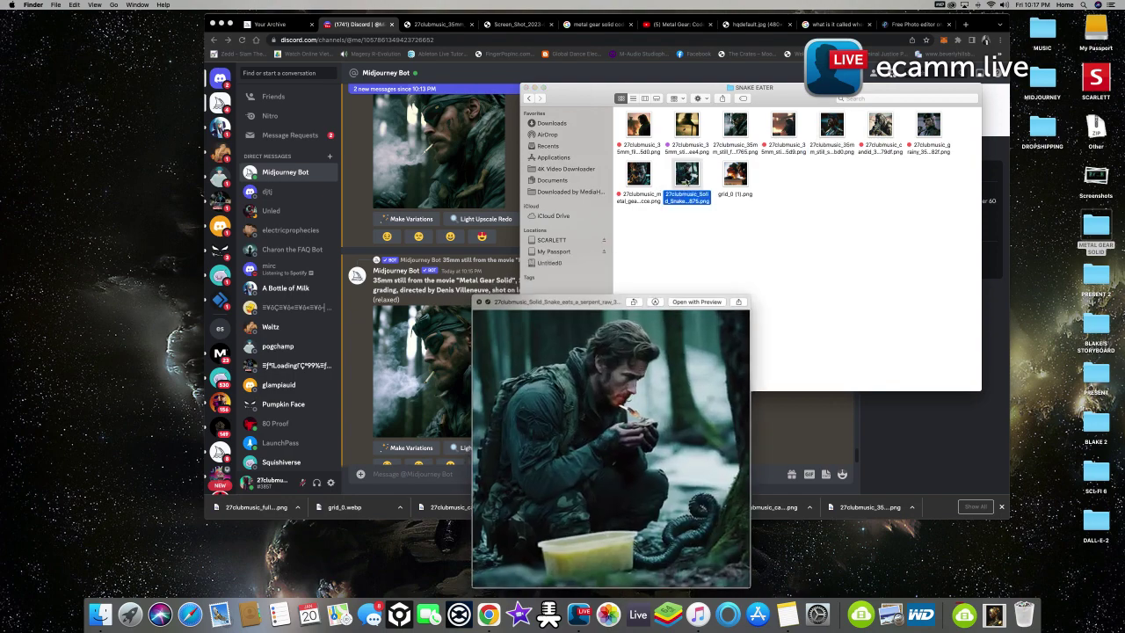
key(space)
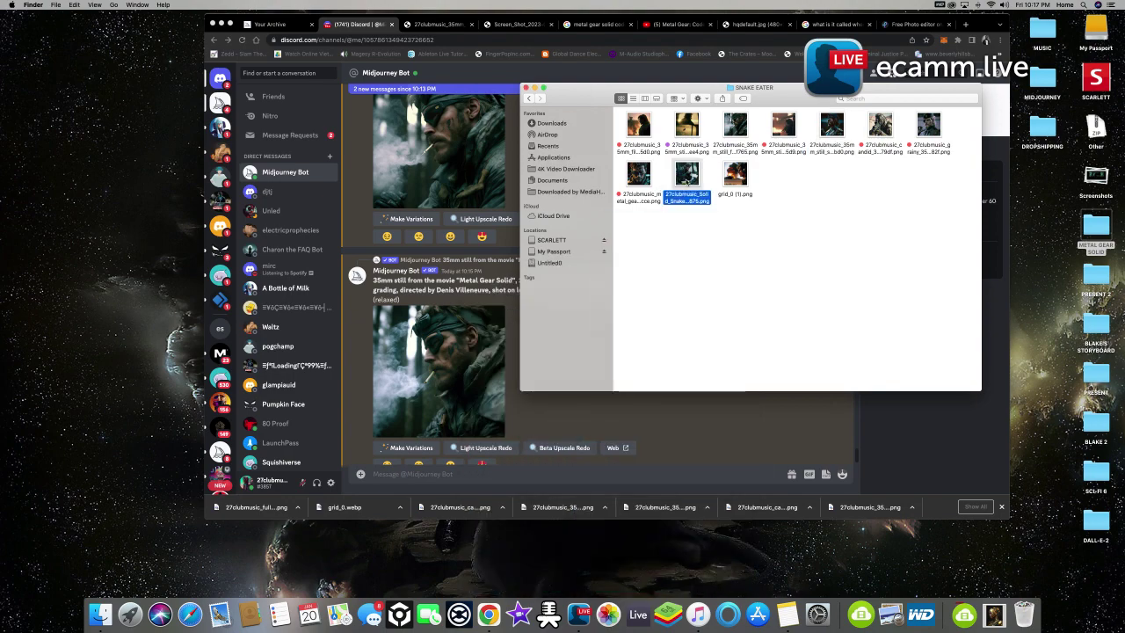
Select all ten images in the SNAKE EATER folder and share them through AirDrop
drag(742, 231, 620, 104)
click(803, 217)
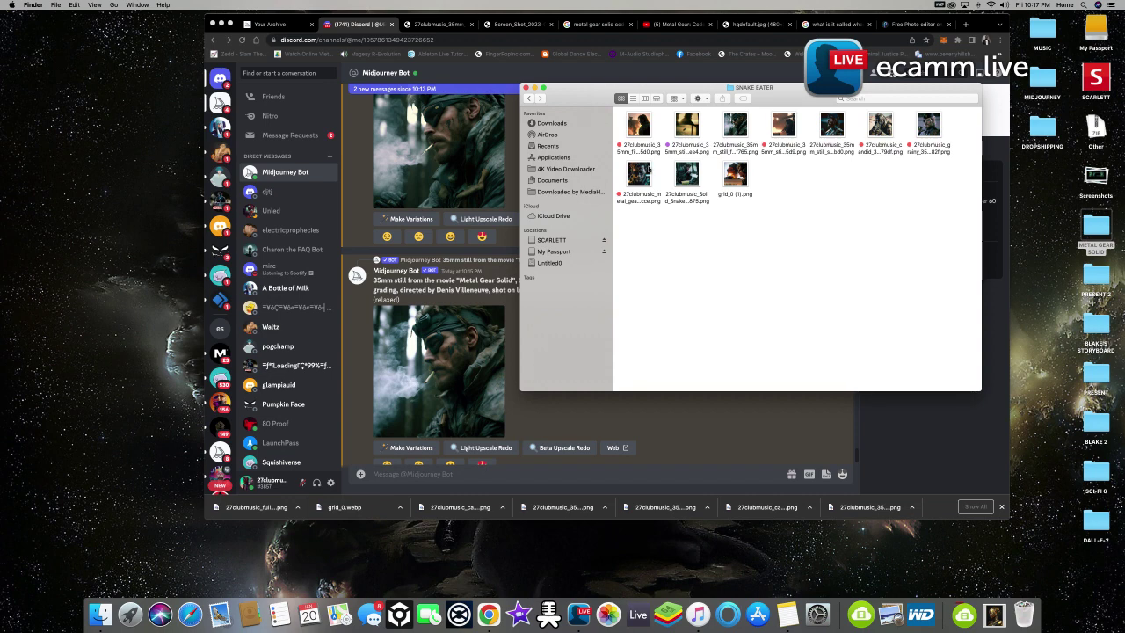
drag(955, 213, 646, 125)
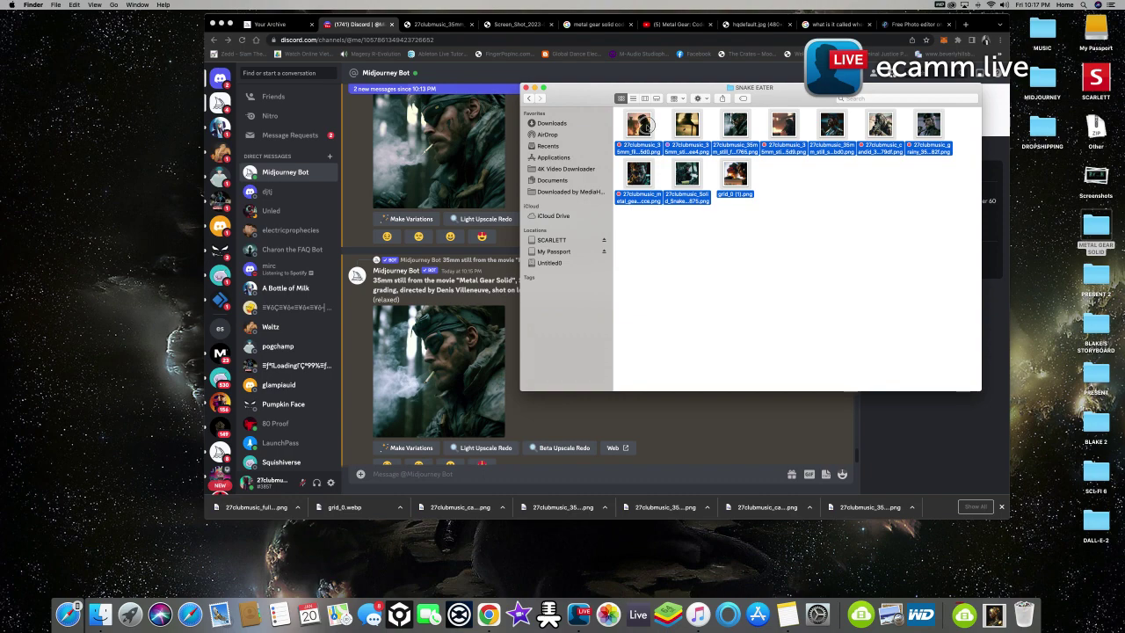
drag(646, 125, 800, 174)
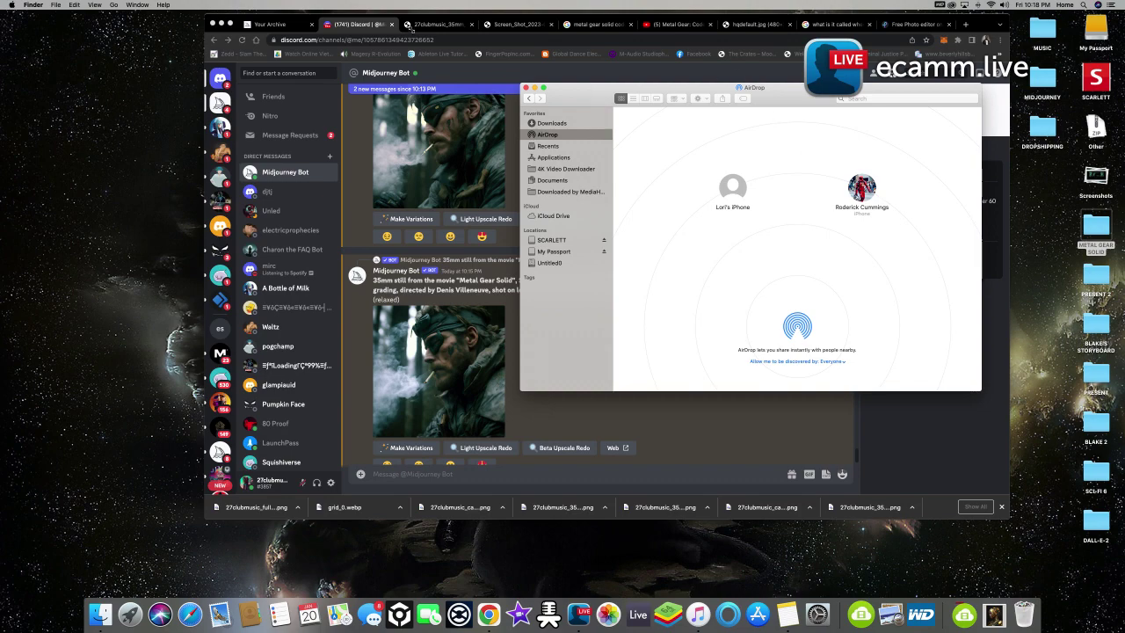
Switch to Chrome, load instagram.com in place of the metal gear solid codec image search and open the account's own profile
click(610, 26)
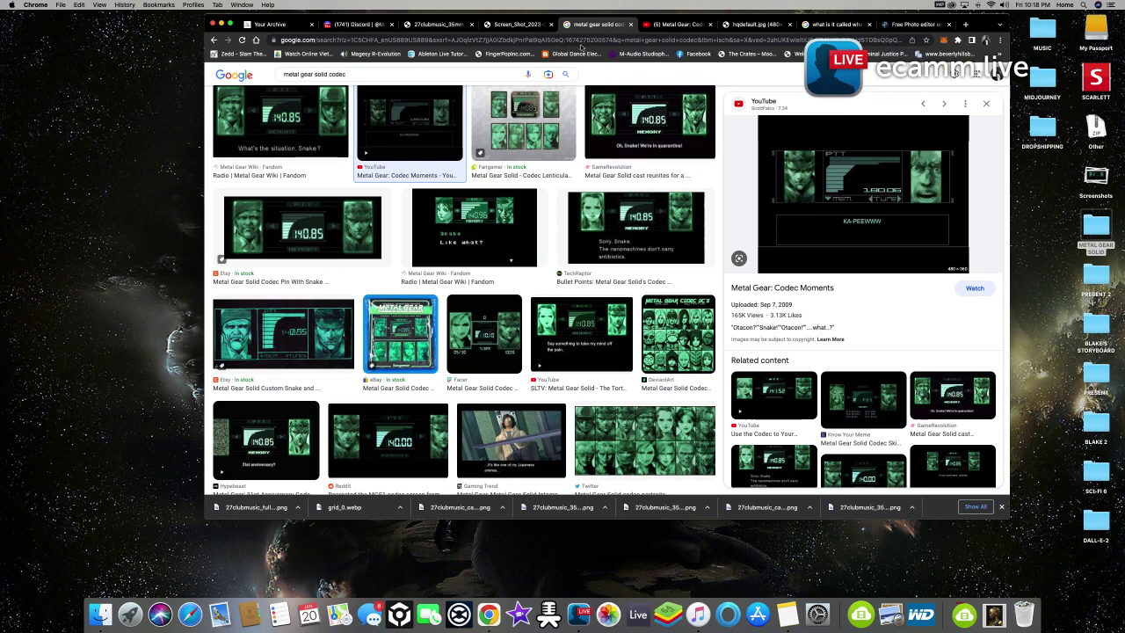
click(599, 41)
text(instagram.com)
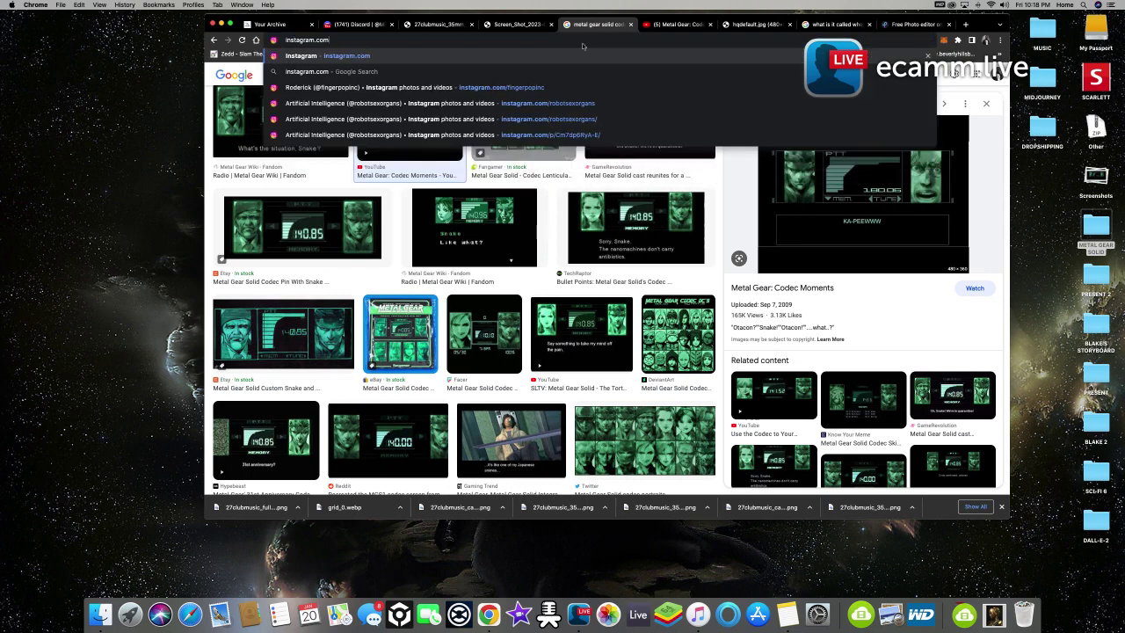
key(Return)
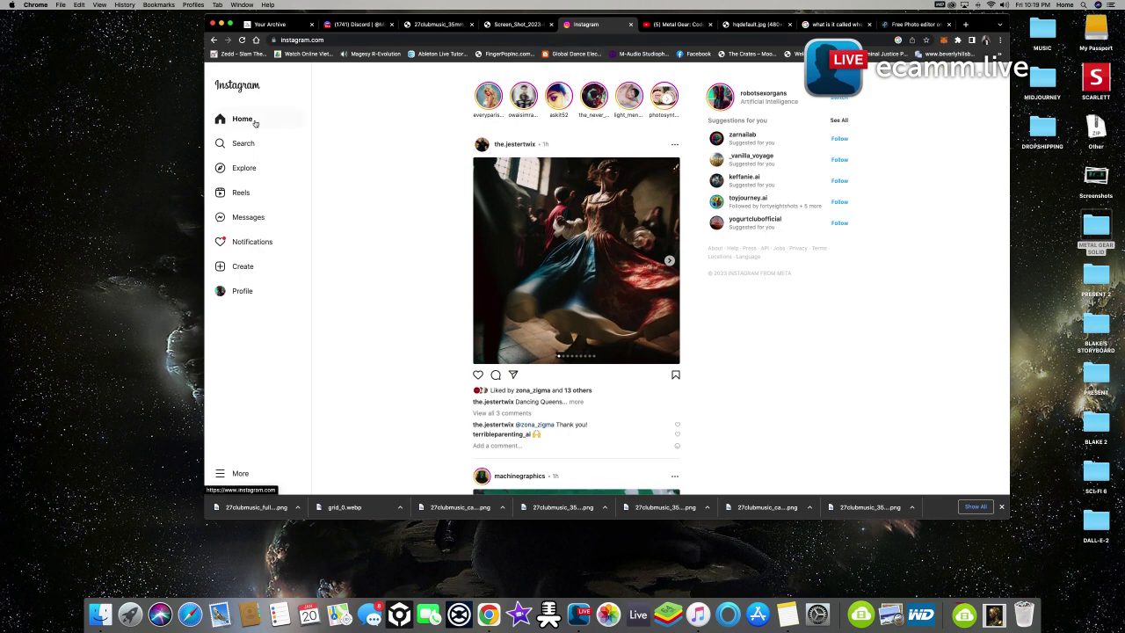
click(782, 95)
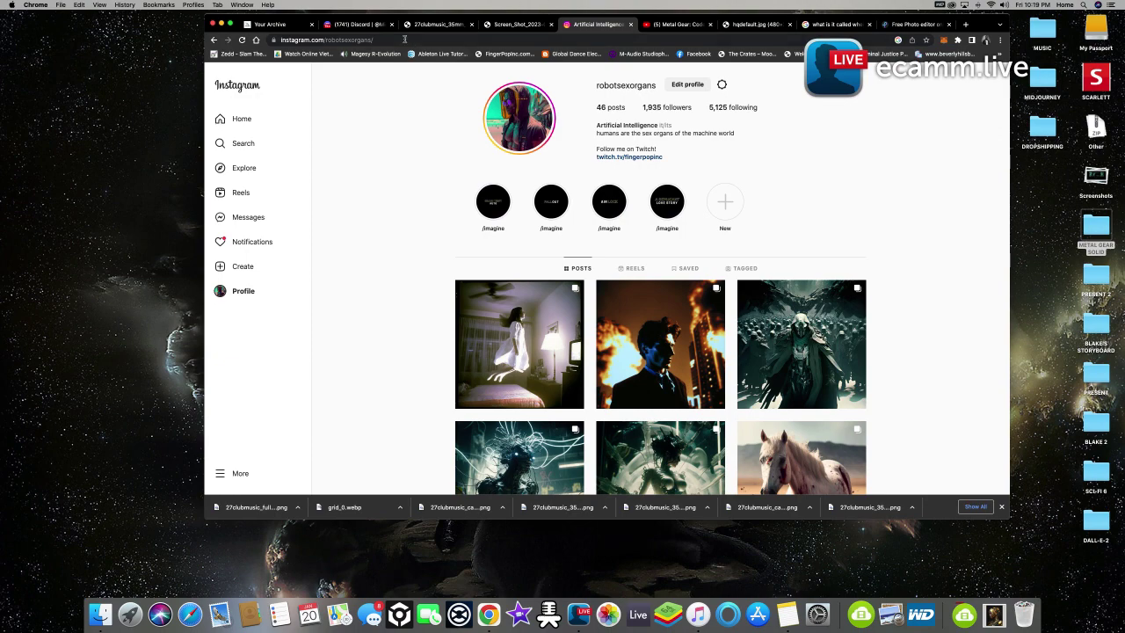
Return to the Midjourney Bot chat in Discord and enlarge the latest upscaled image of Solid Snake smoking
click(361, 24)
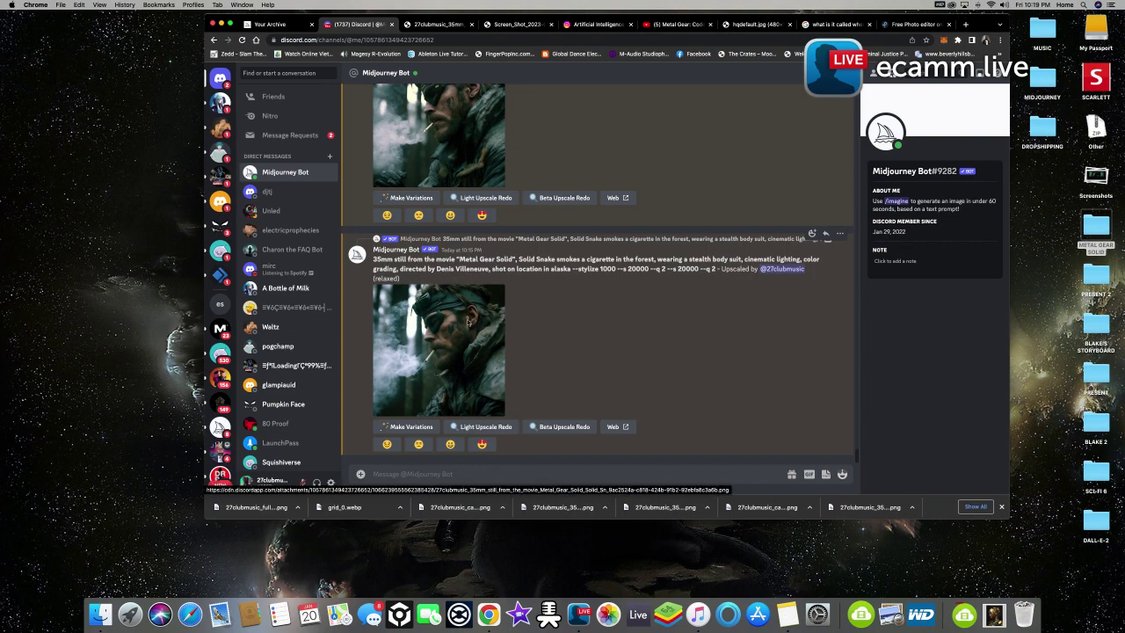
click(469, 323)
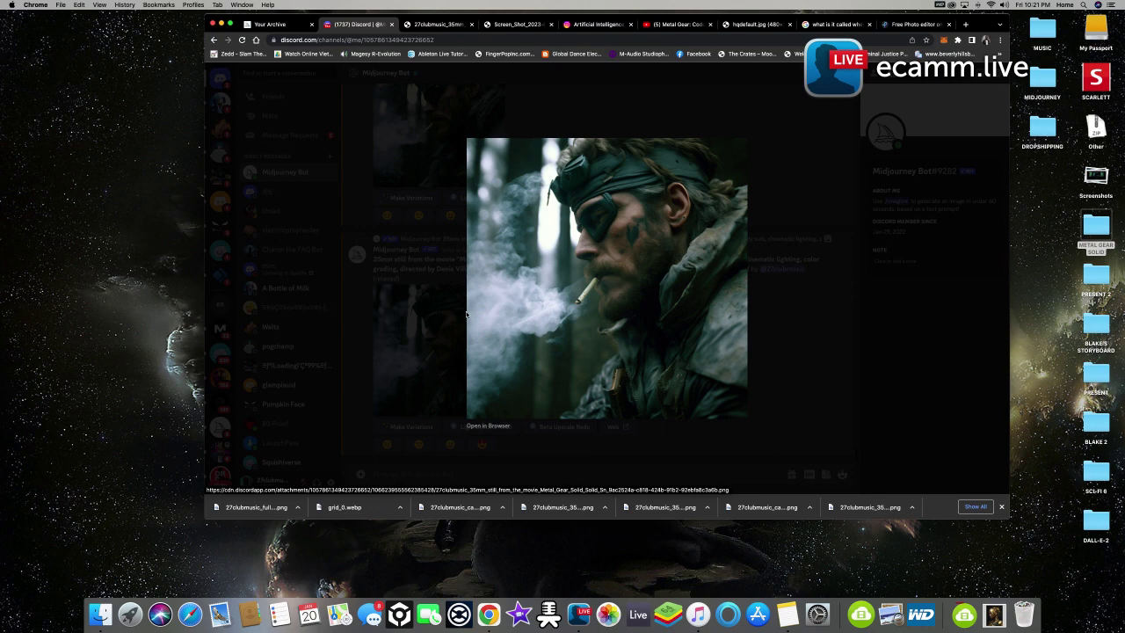
In Finder, close the AirDrop window and reopen SNAKE EATER from the METAL GEAR SOLID and FINAL folders
click(100, 613)
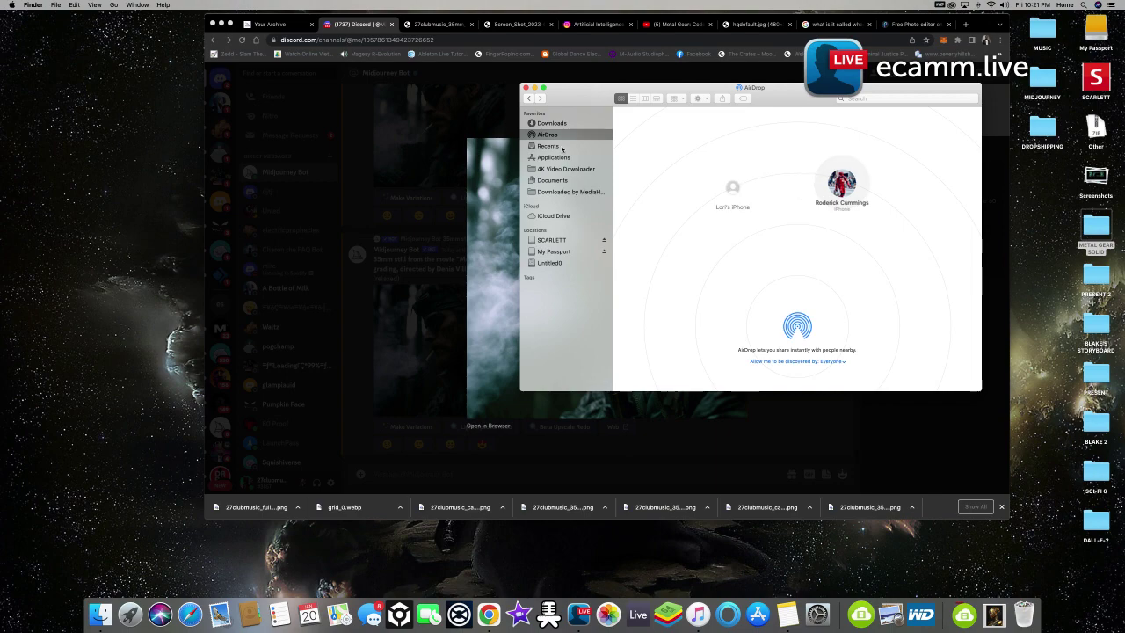
click(525, 87)
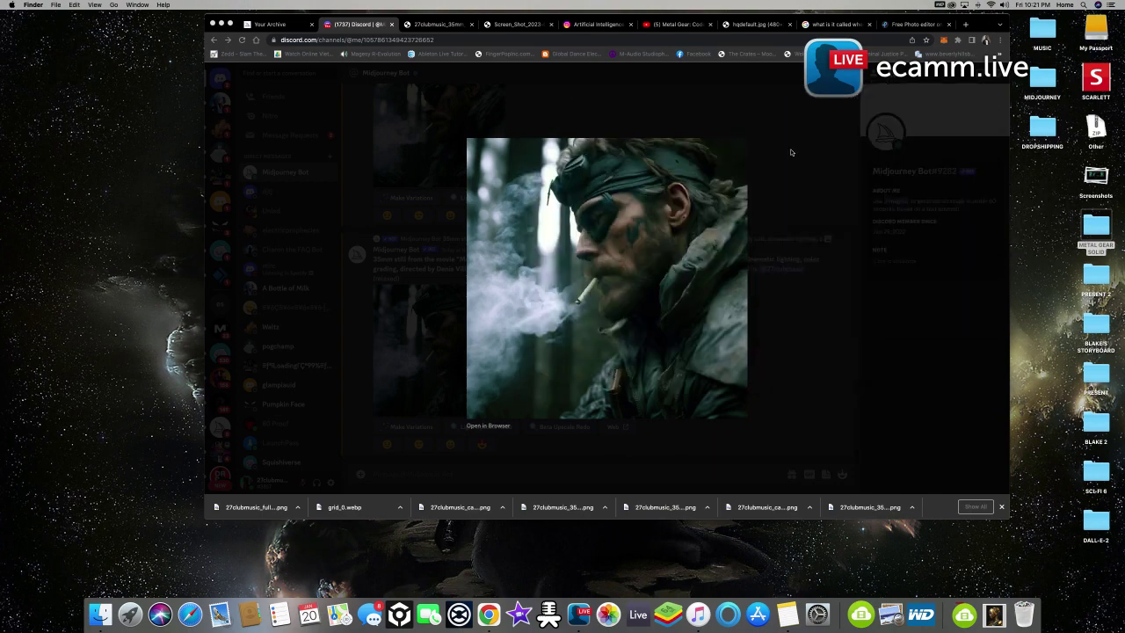
double_click(1096, 227)
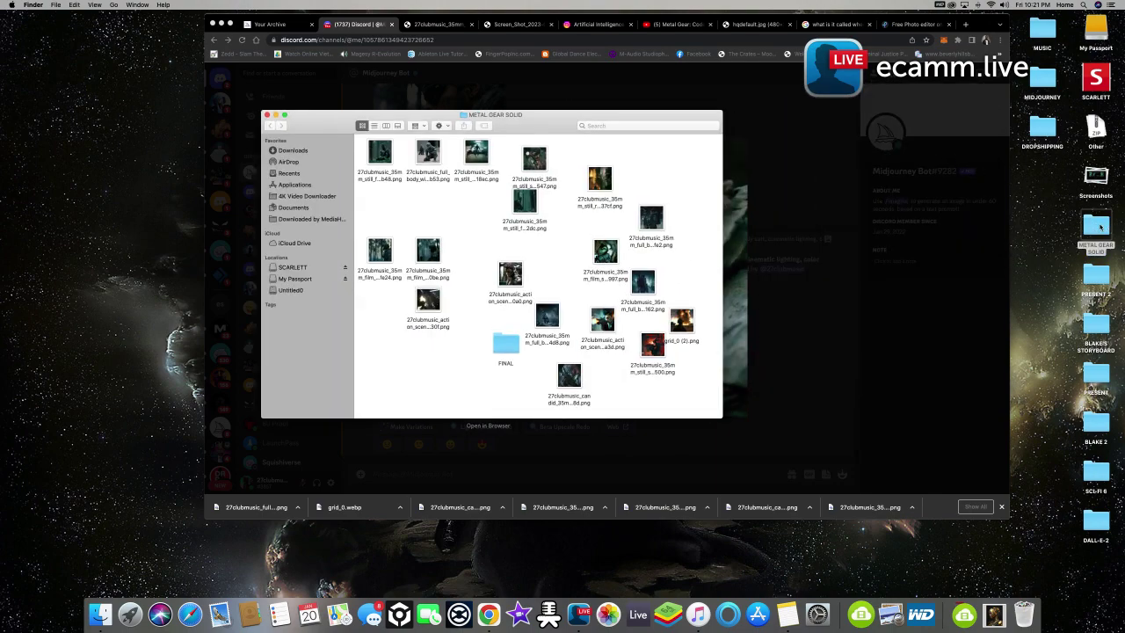
double_click(519, 346)
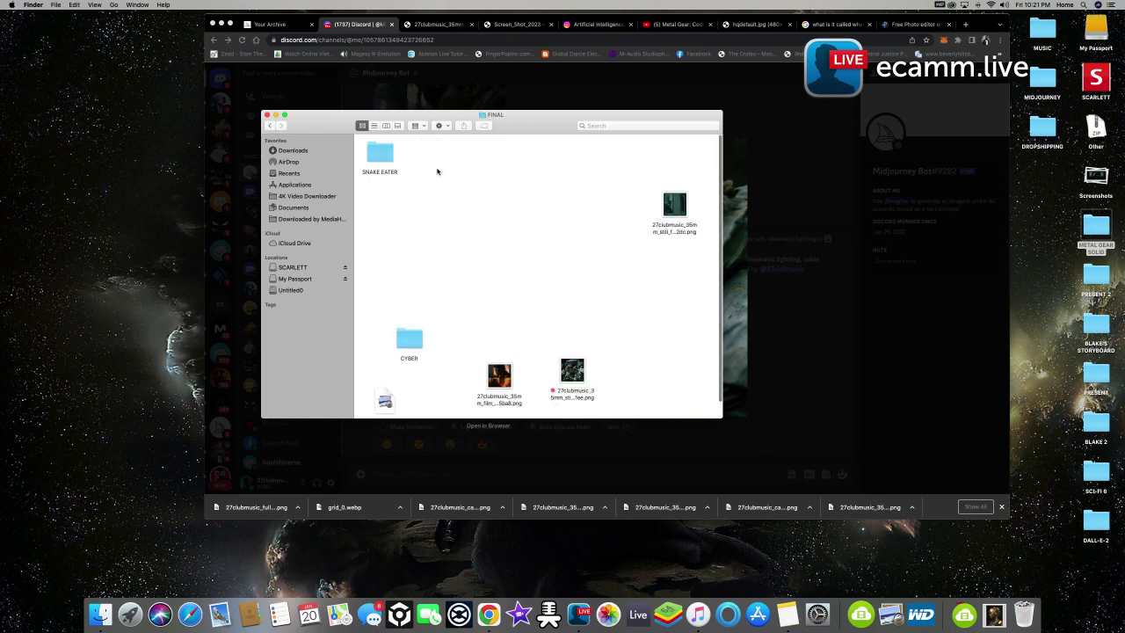
double_click(381, 156)
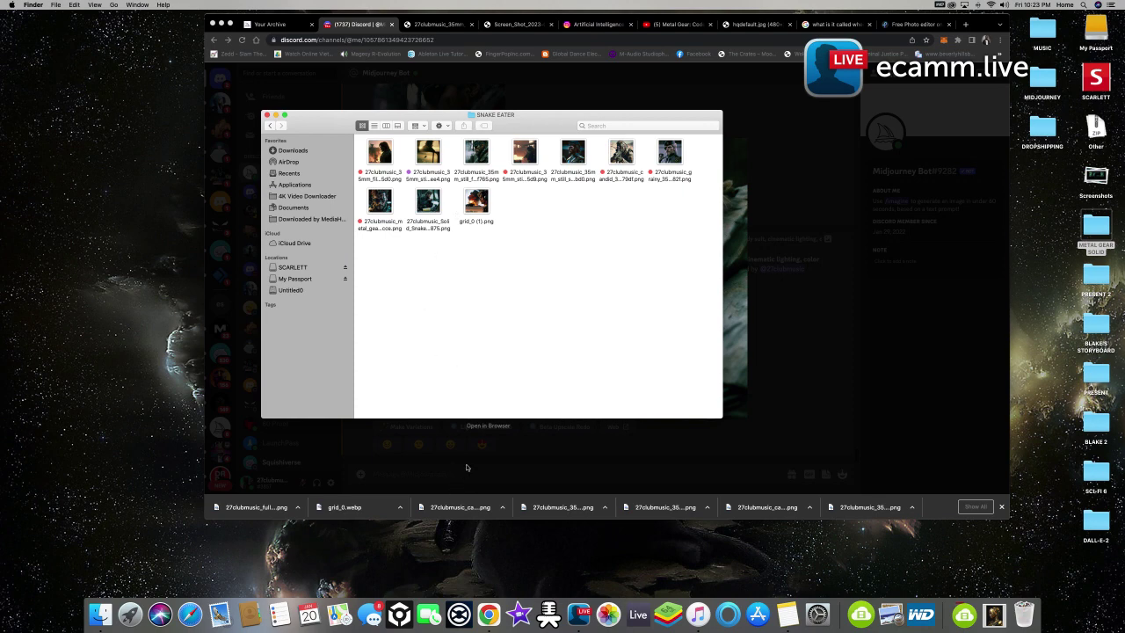
Go back to Chrome and save the enlarged smoking Snake image into the METAL GEAR SOLID folder under its suggested name
click(490, 451)
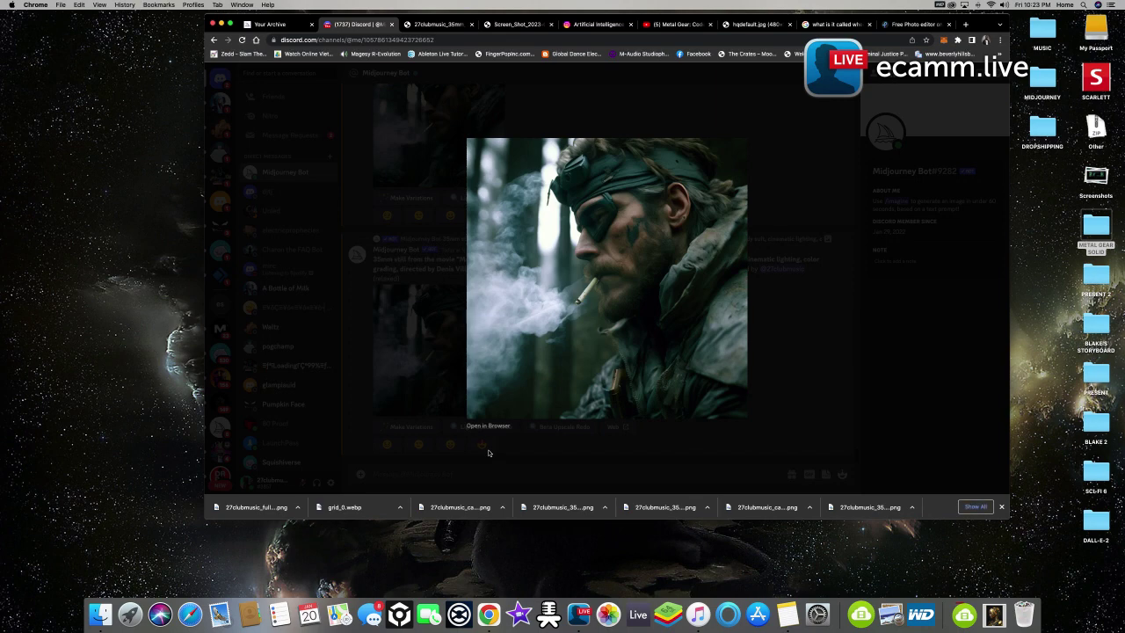
right_click(592, 353)
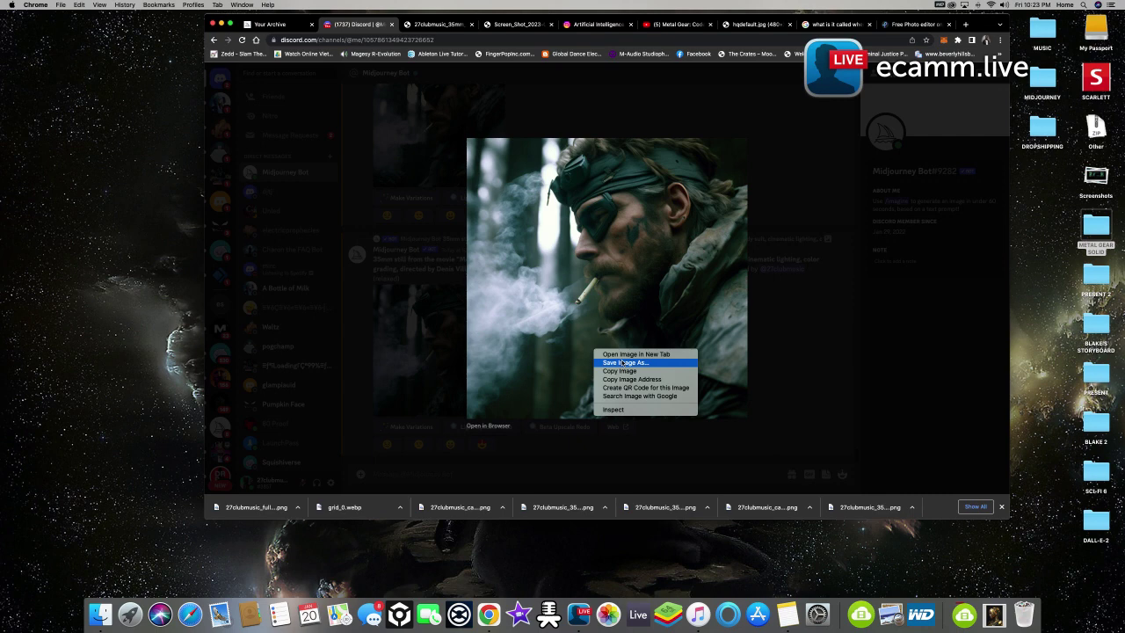
click(621, 363)
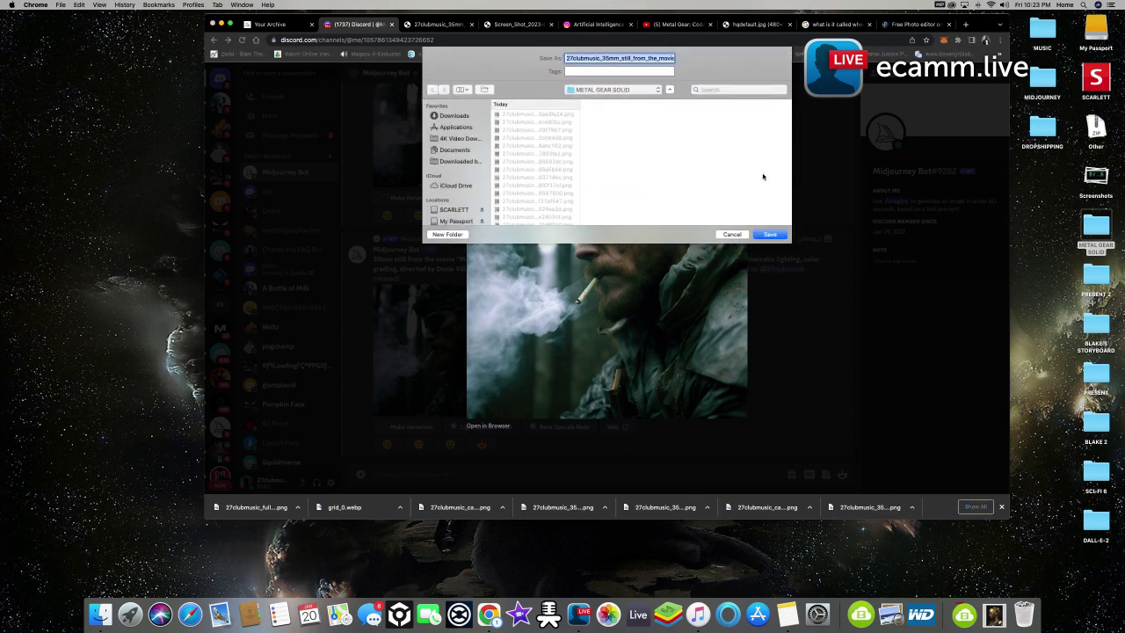
click(770, 235)
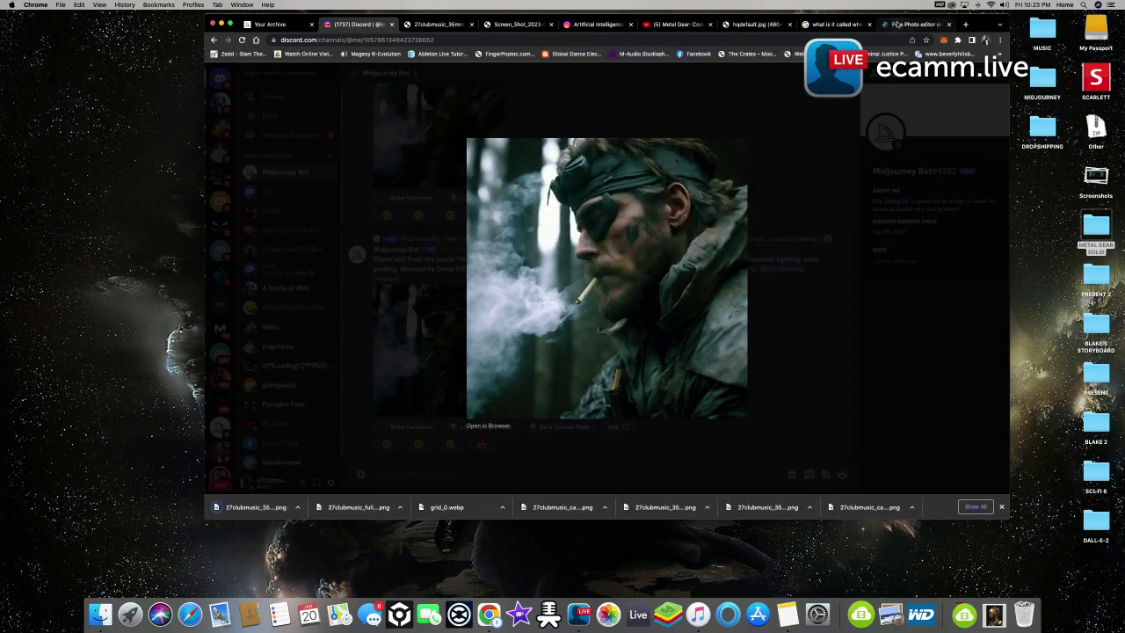
Switch to the Pixlr page and launch the Pixlr E photo editor
click(880, 27)
click(638, 291)
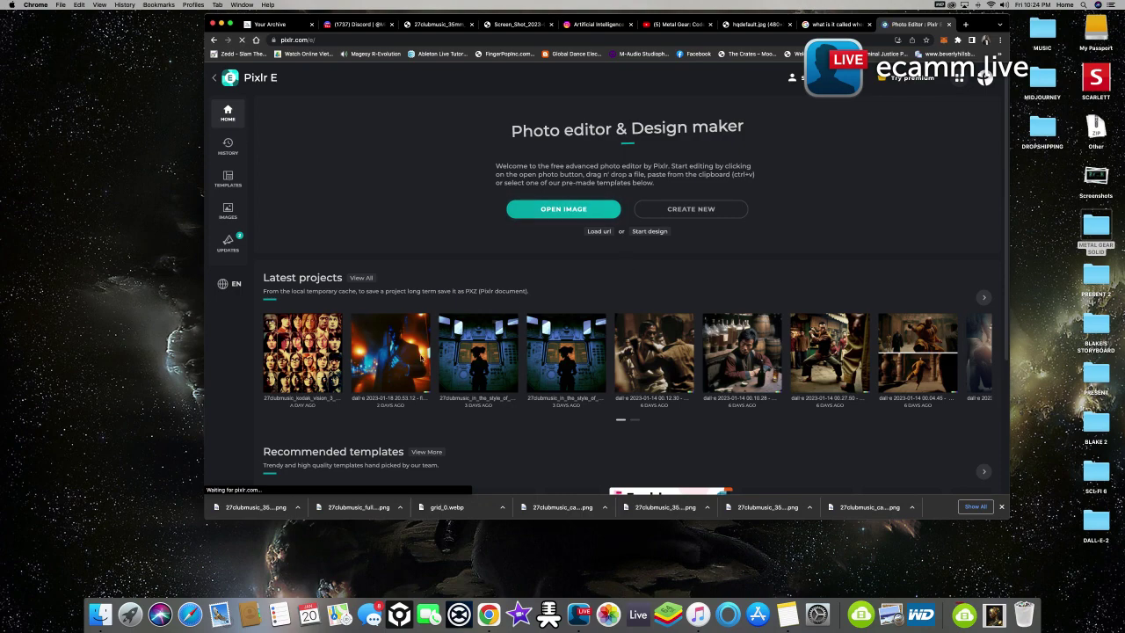
scroll(562, 316, down, 1)
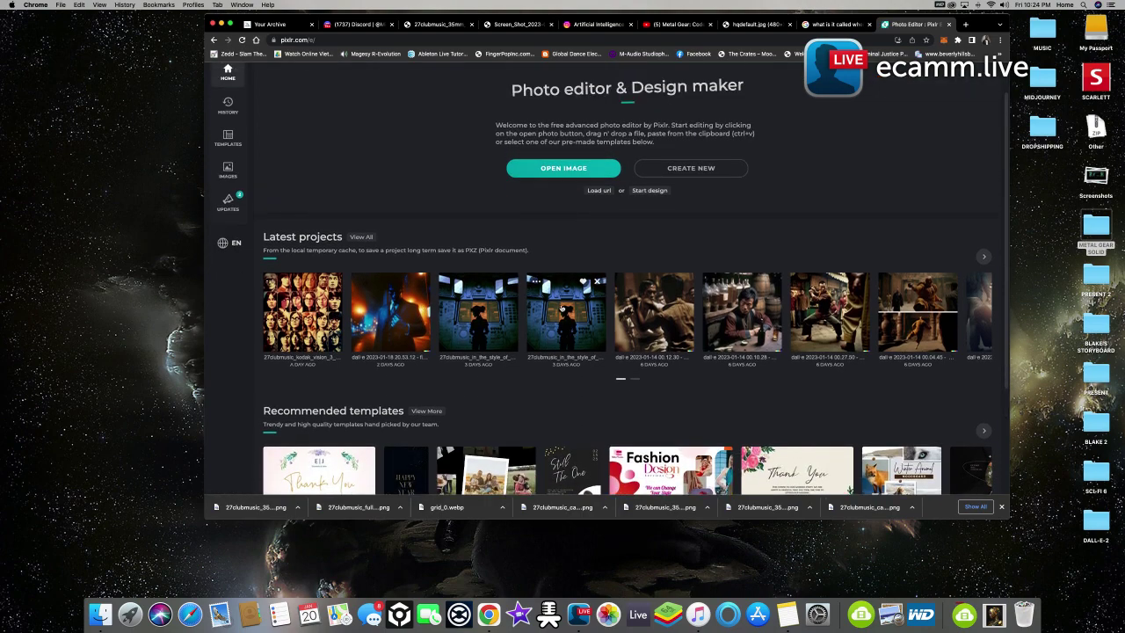
scroll(563, 308, up, 1)
Start opening an image in Pixlr E, browse to the METAL GEAR SOLID folder and show its files as icons
click(573, 210)
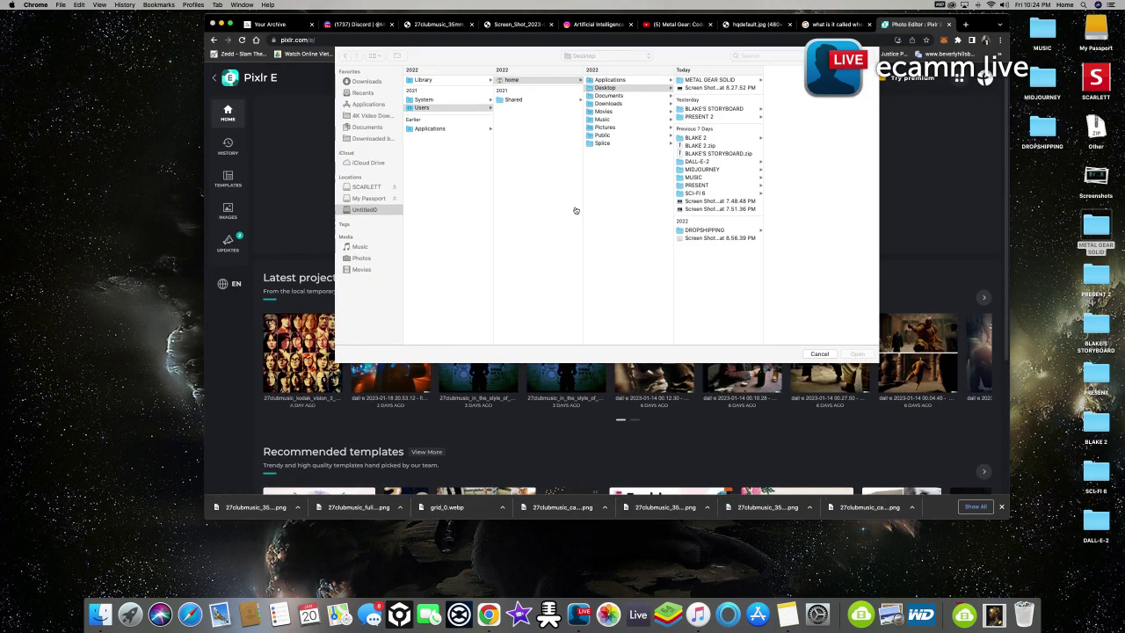
click(711, 80)
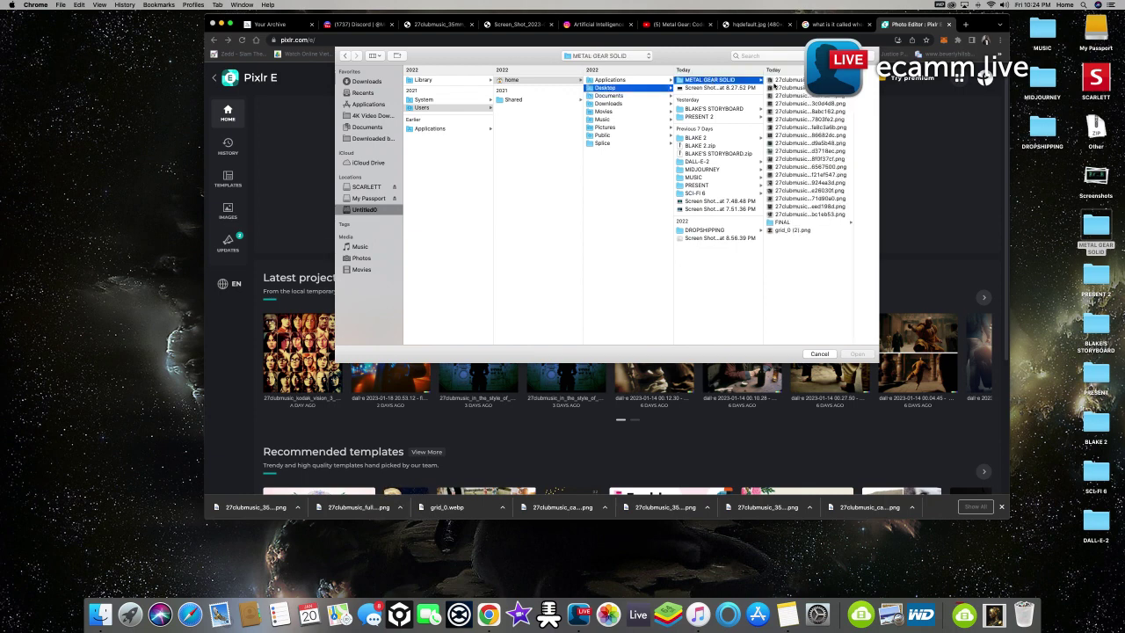
click(789, 81)
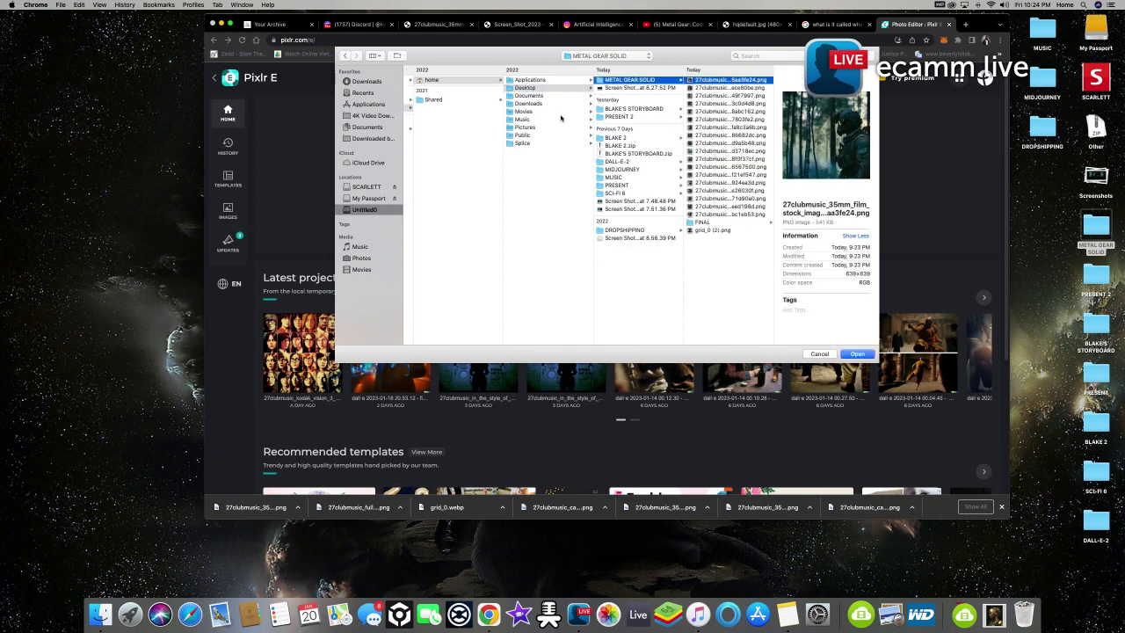
click(374, 55)
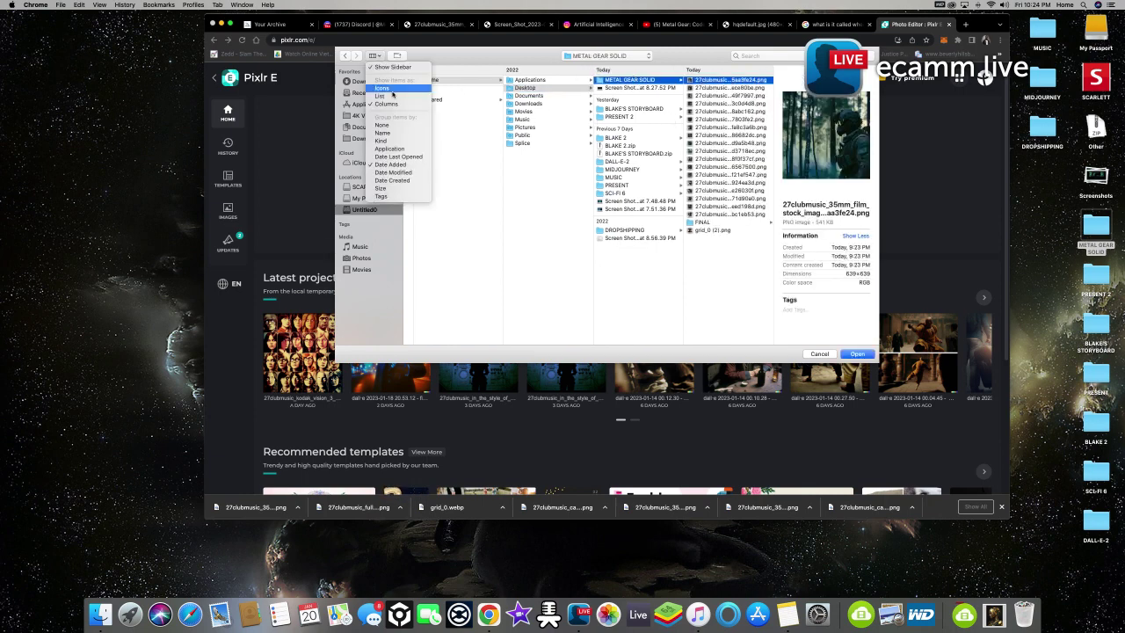
click(396, 89)
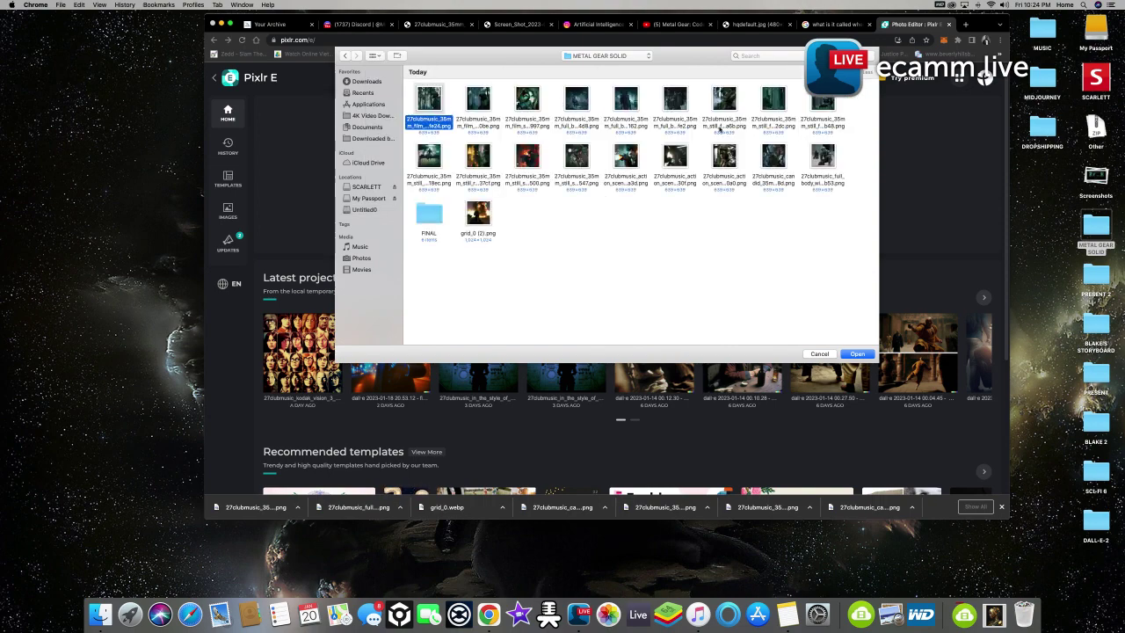
Preview the saved image of Solid Snake smoking in the forest and open it in the editor
click(733, 102)
key(space)
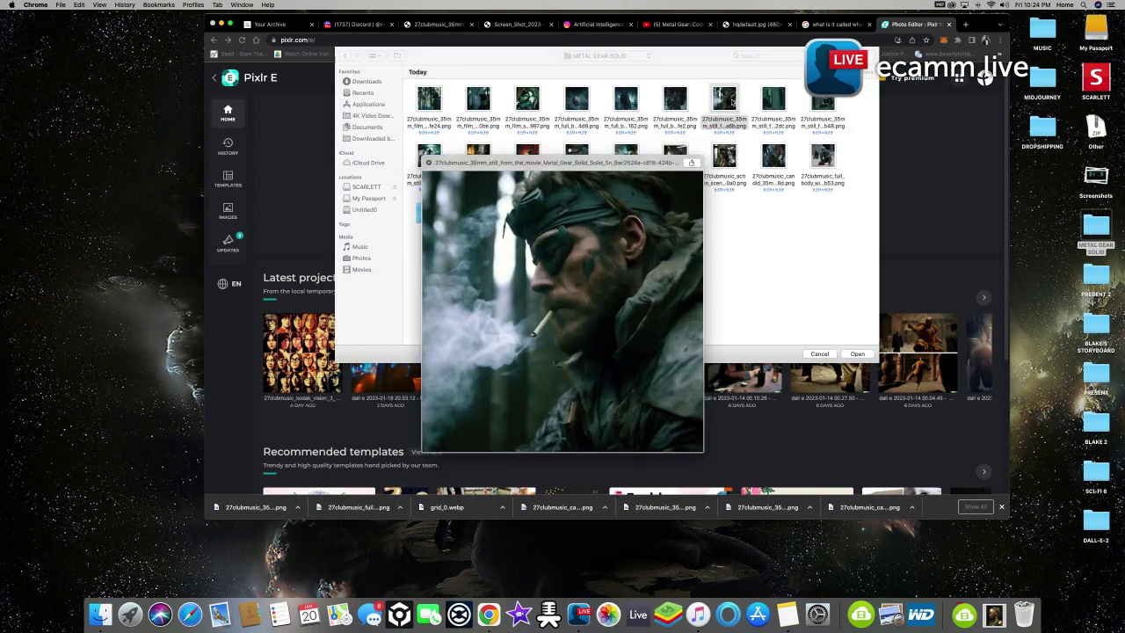
key(space)
click(857, 354)
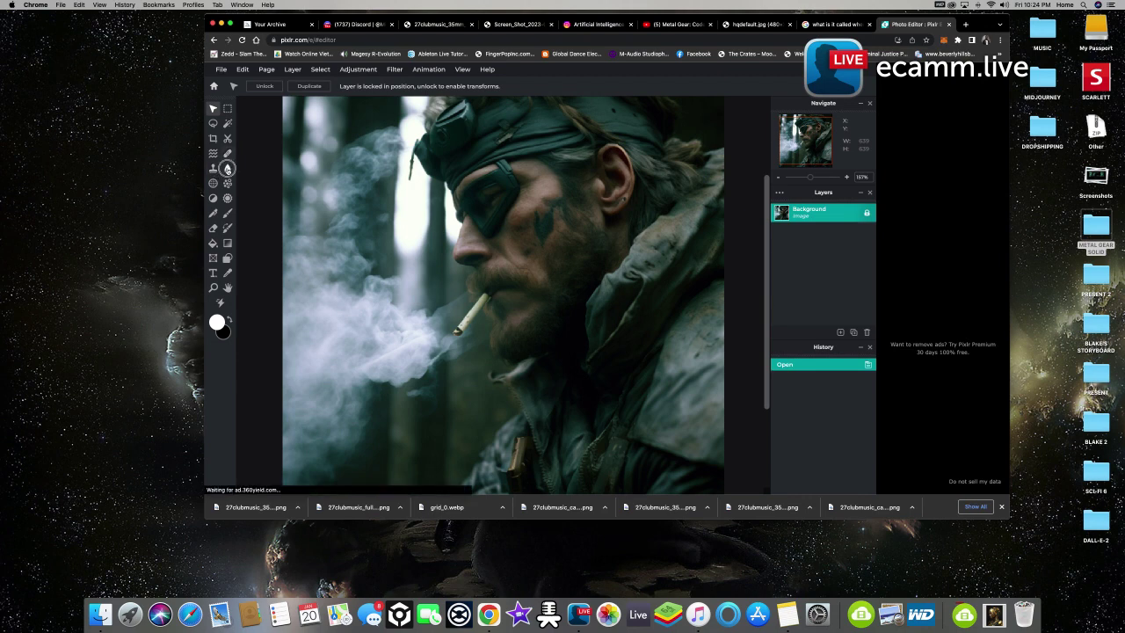
Blur a small spot on Snake's eye patch with the Detail tool in Blur mode at strength 40
key(r)
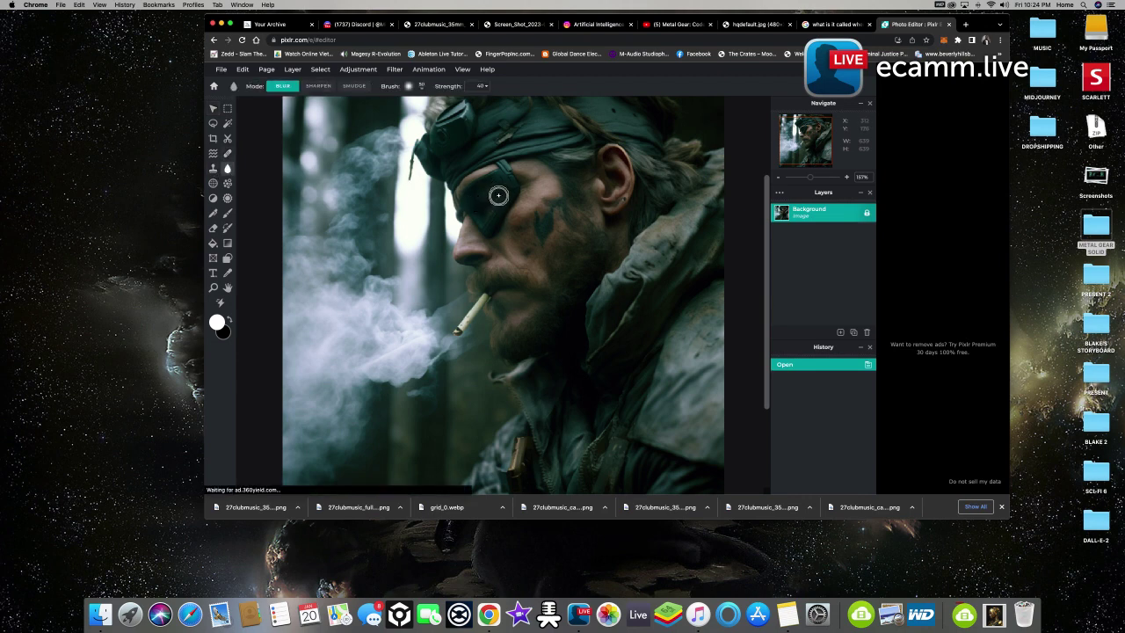
drag(493, 200, 488, 198)
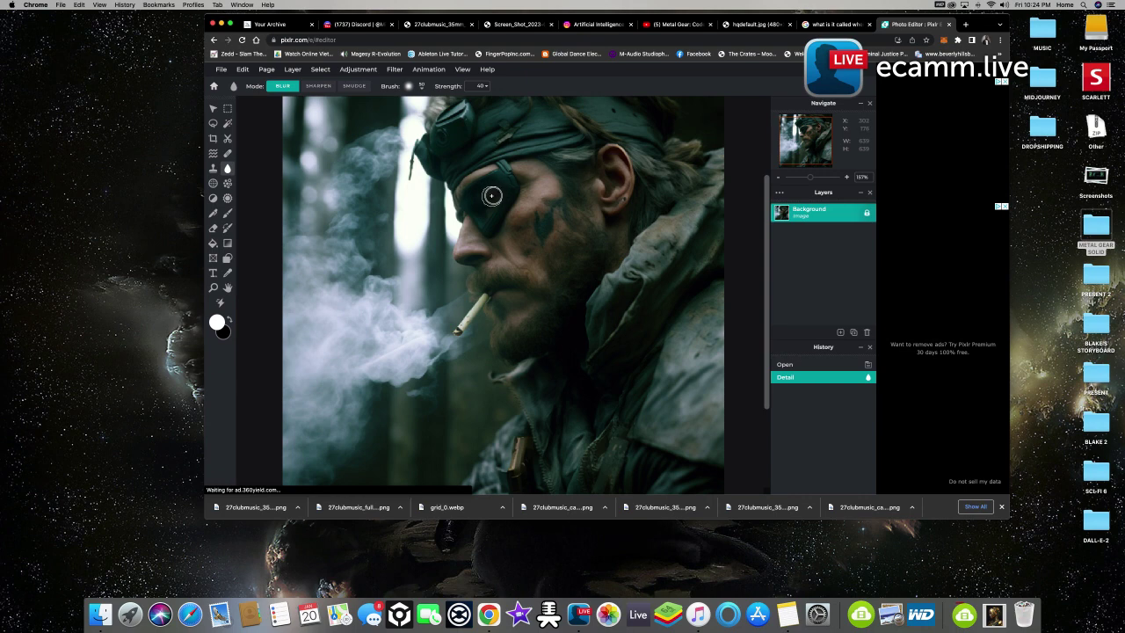
Blur more spots across Snake's eye patch with the Detail tool at strength 40, reducing the brush size for the last strokes
drag(492, 184, 496, 189)
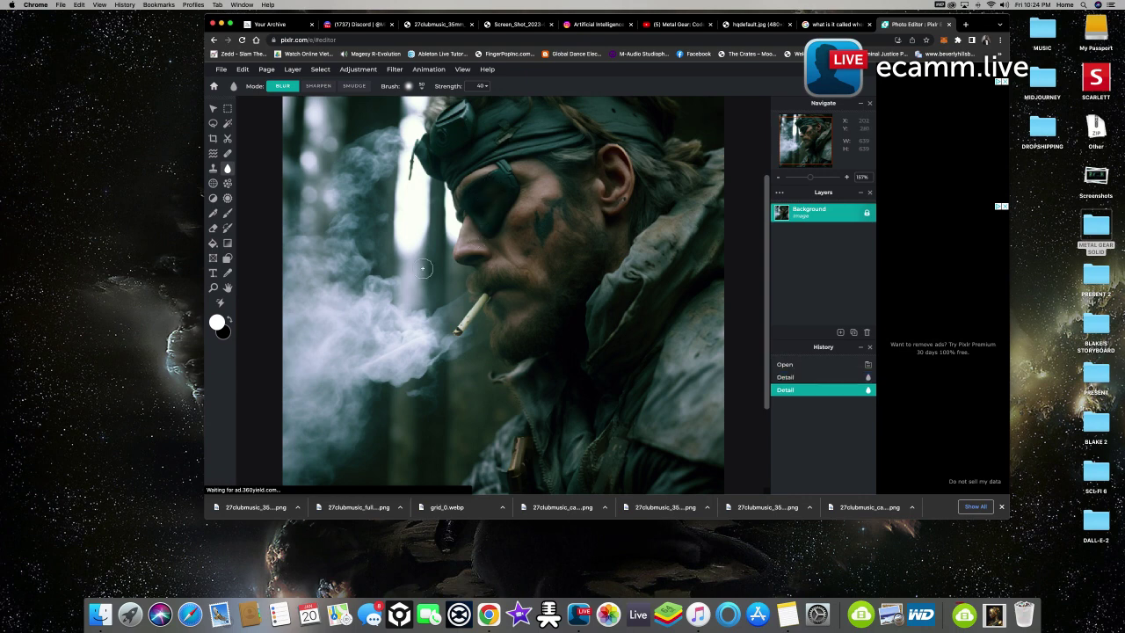
click(496, 210)
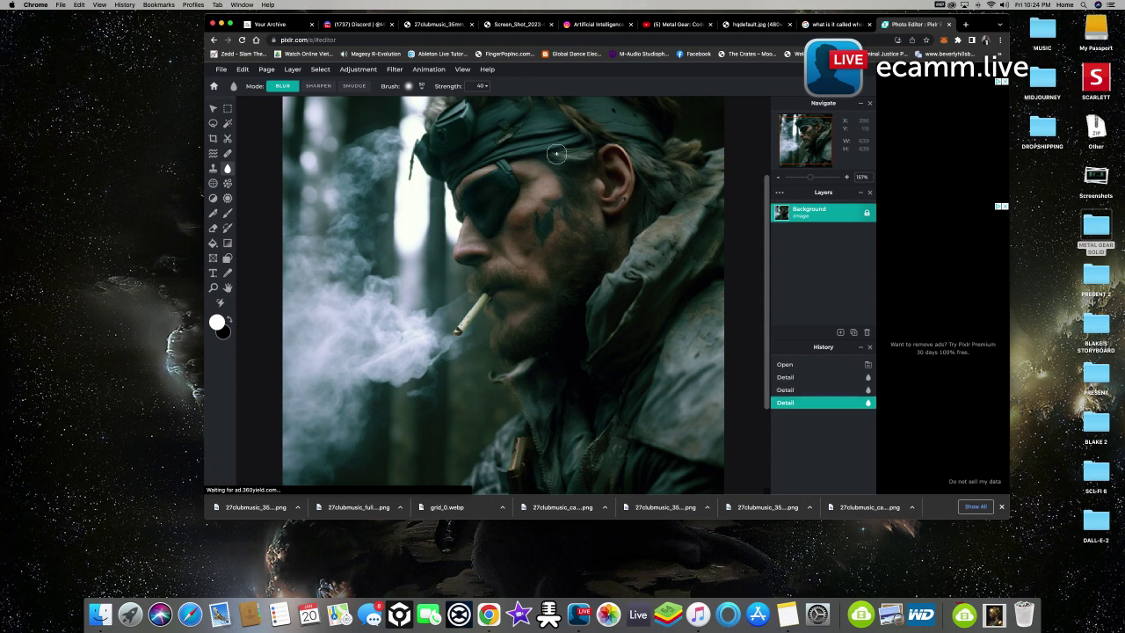
click(419, 89)
drag(427, 120, 413, 119)
click(420, 86)
mouse_move(478, 197)
mouse_down()
mouse_move(495, 184)
mouse_move(493, 216)
mouse_move(483, 217)
mouse_move(500, 189)
mouse_up()
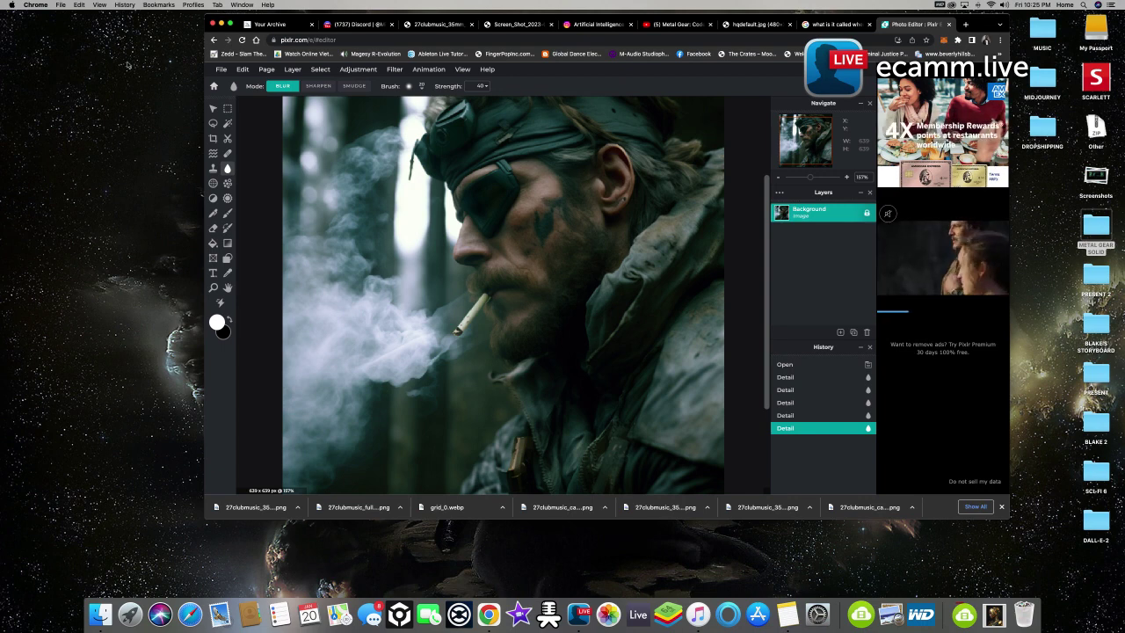
Save the retouched image as a JPG at the highest quality, 639 × 639 px, in the Desktop folder
click(221, 69)
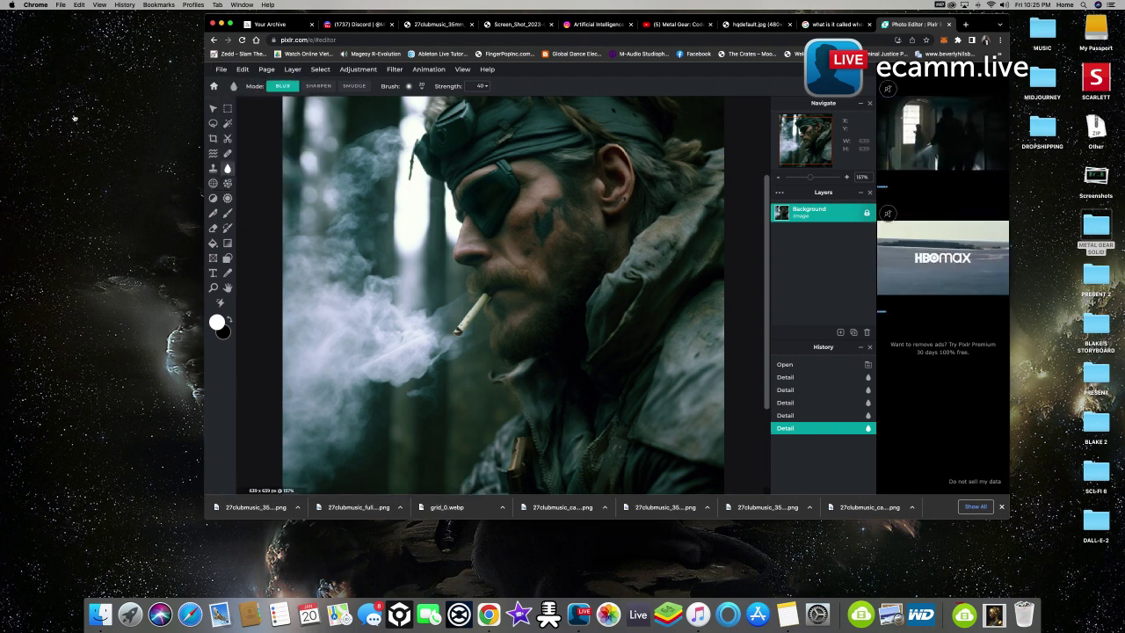
click(221, 69)
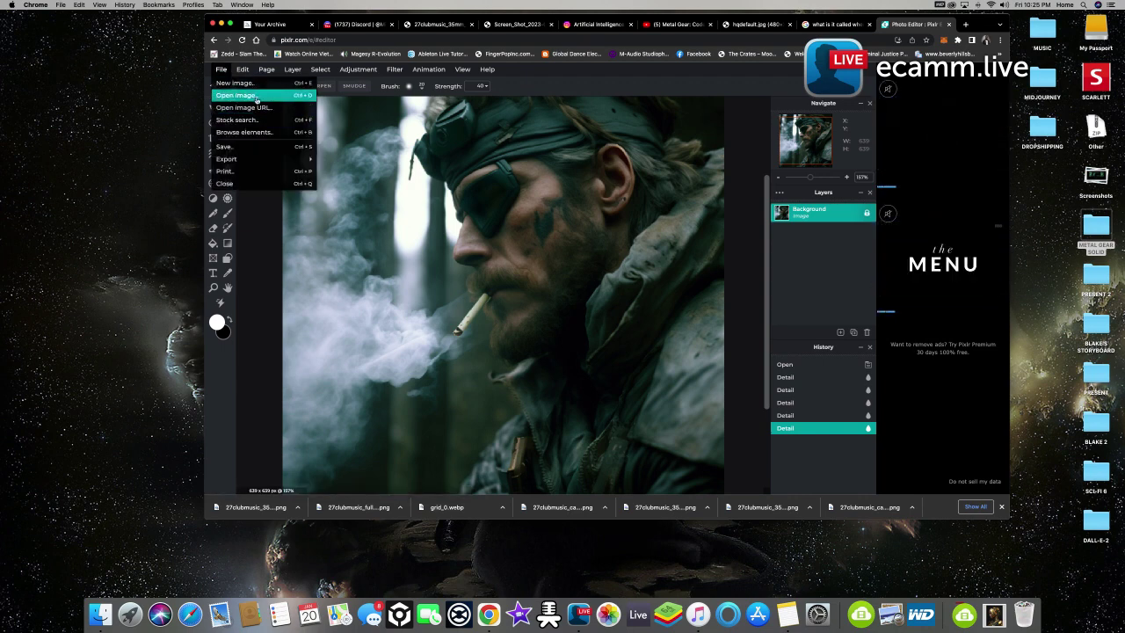
click(241, 146)
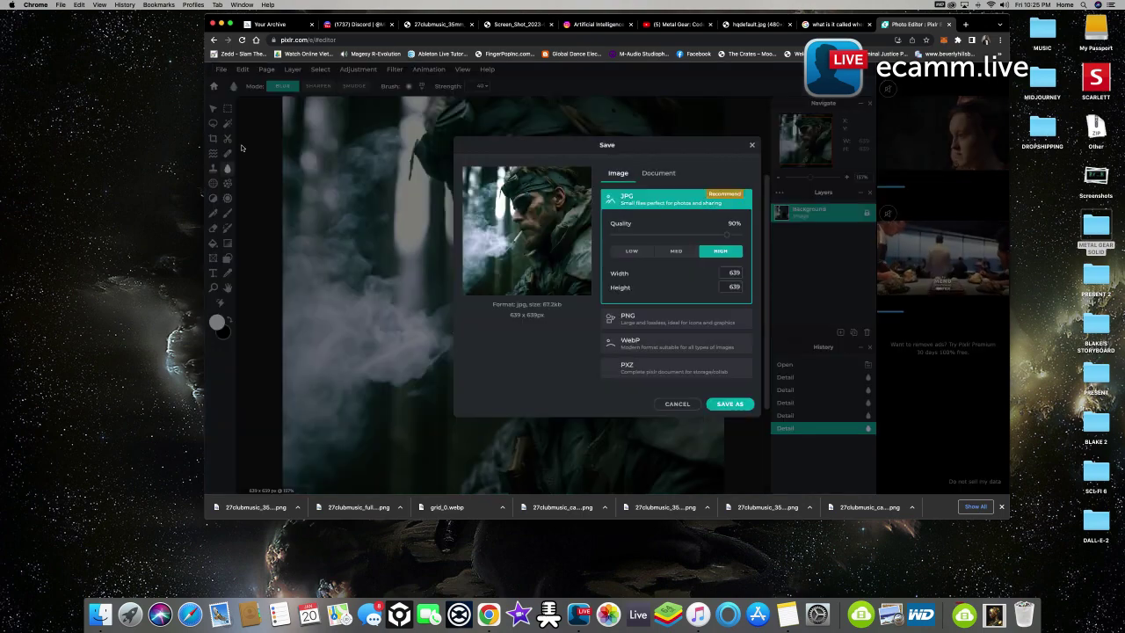
drag(726, 234, 748, 235)
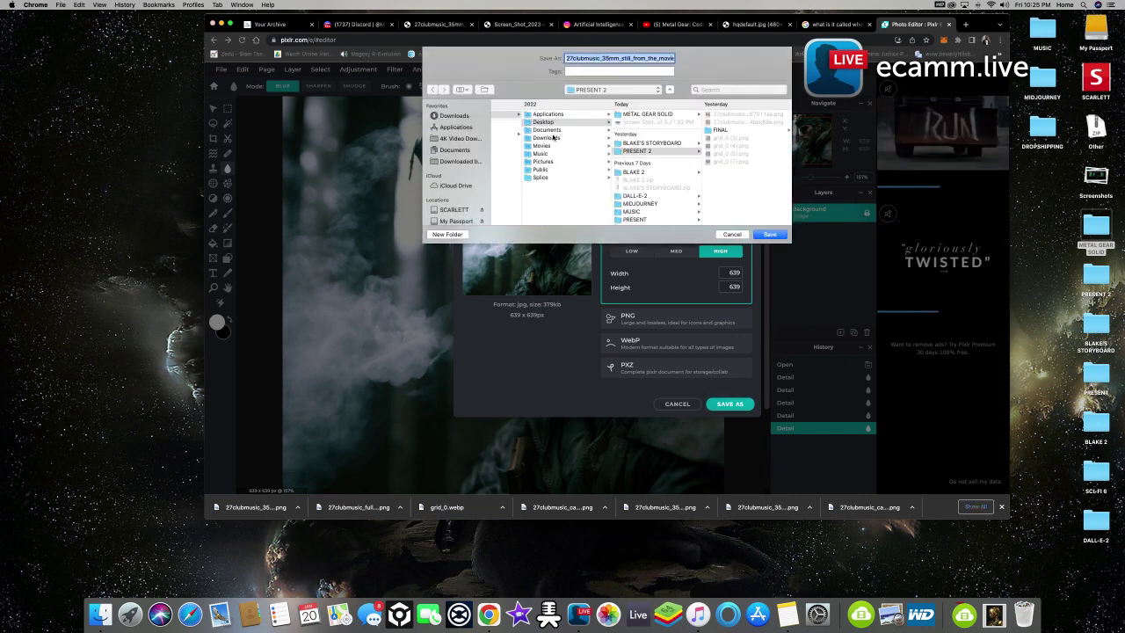
click(531, 123)
key(Return)
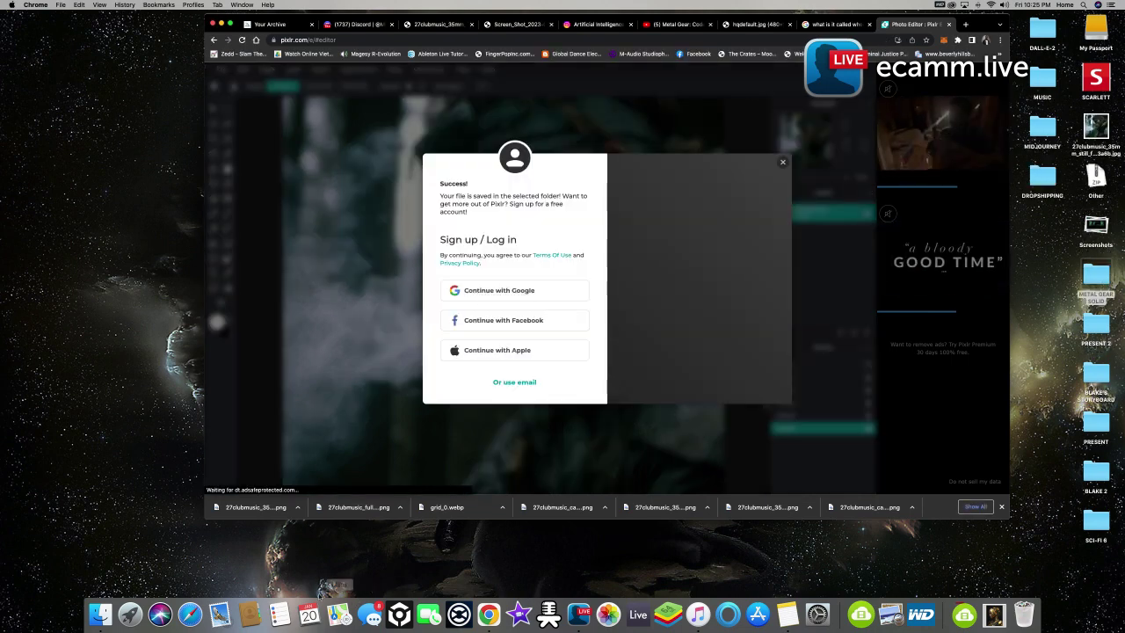
Switch to Finder and send the retouched JPG from the desktop to the nearby iPhone through AirDrop
click(101, 613)
click(322, 166)
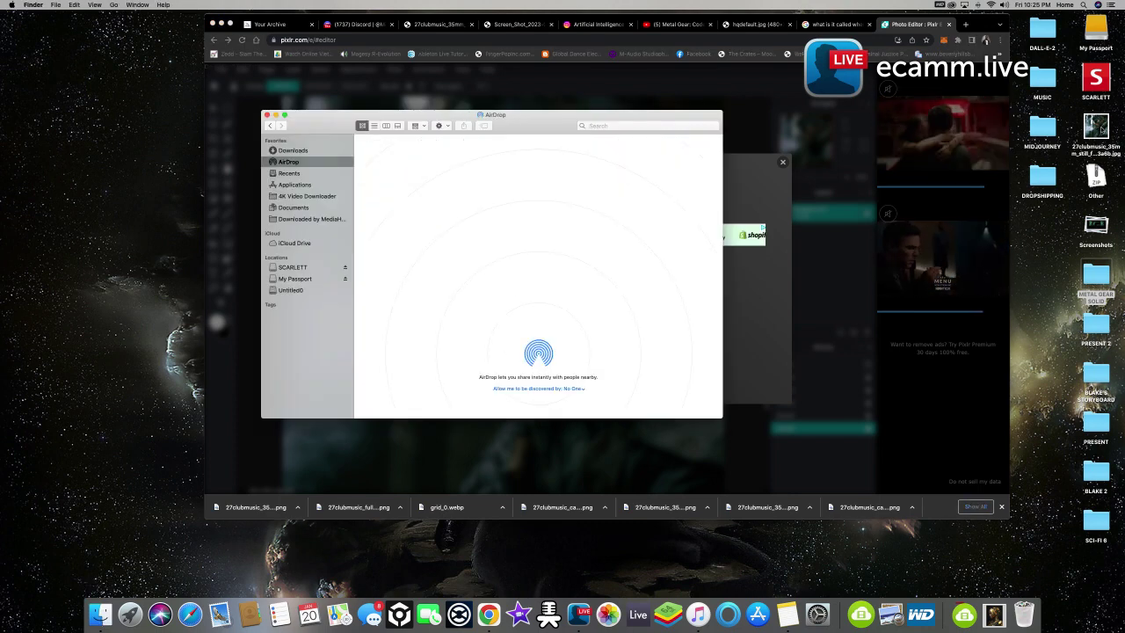
drag(1096, 126, 547, 201)
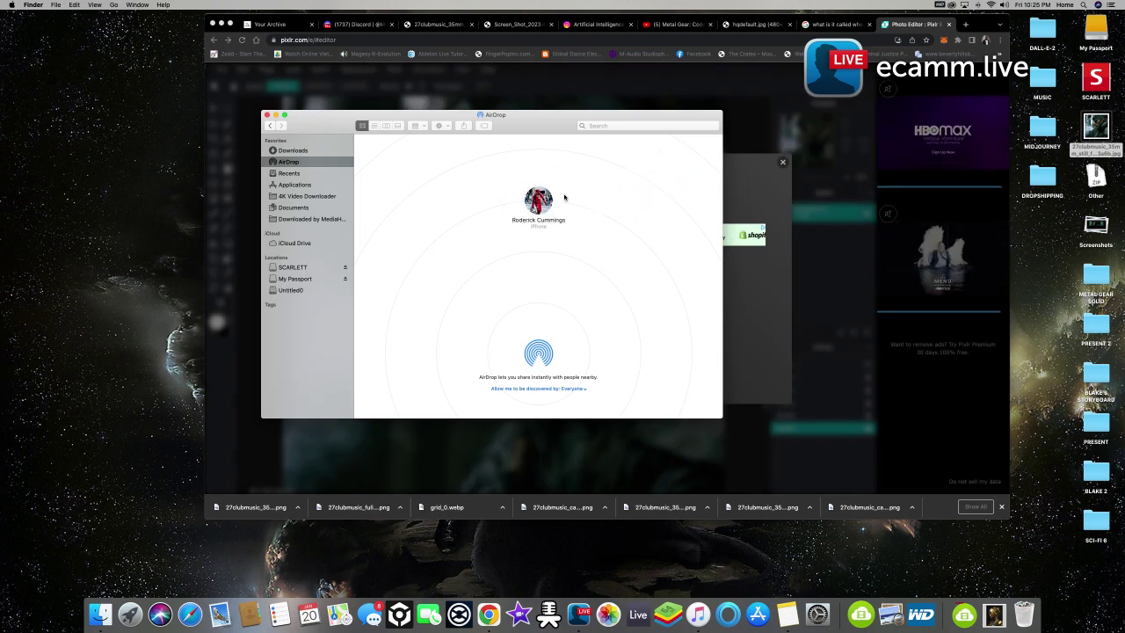
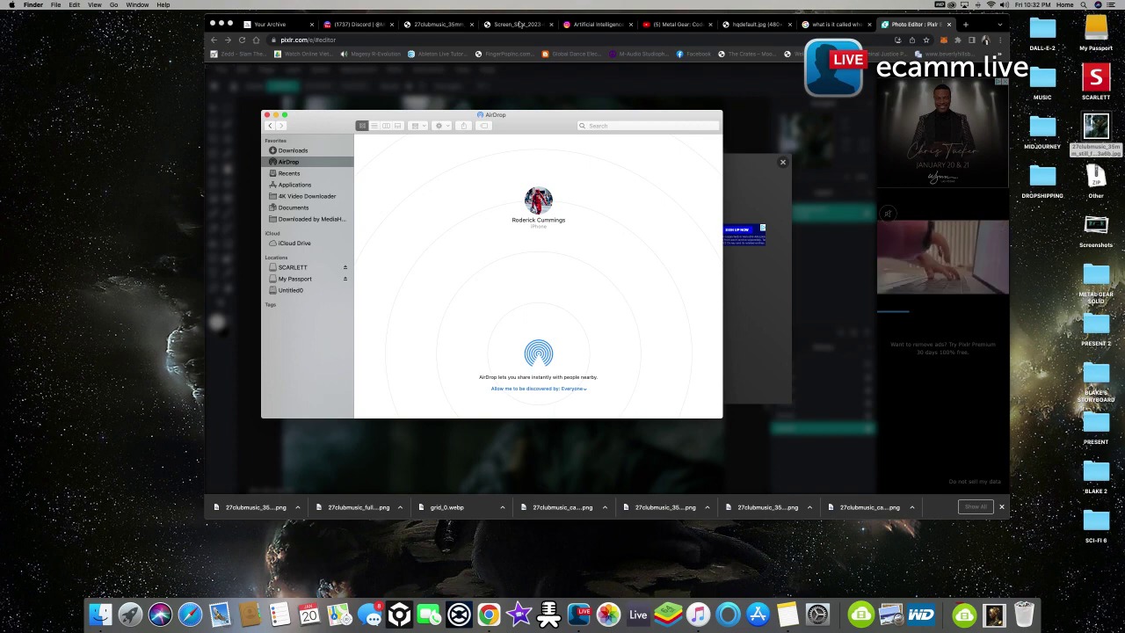
click(585, 25)
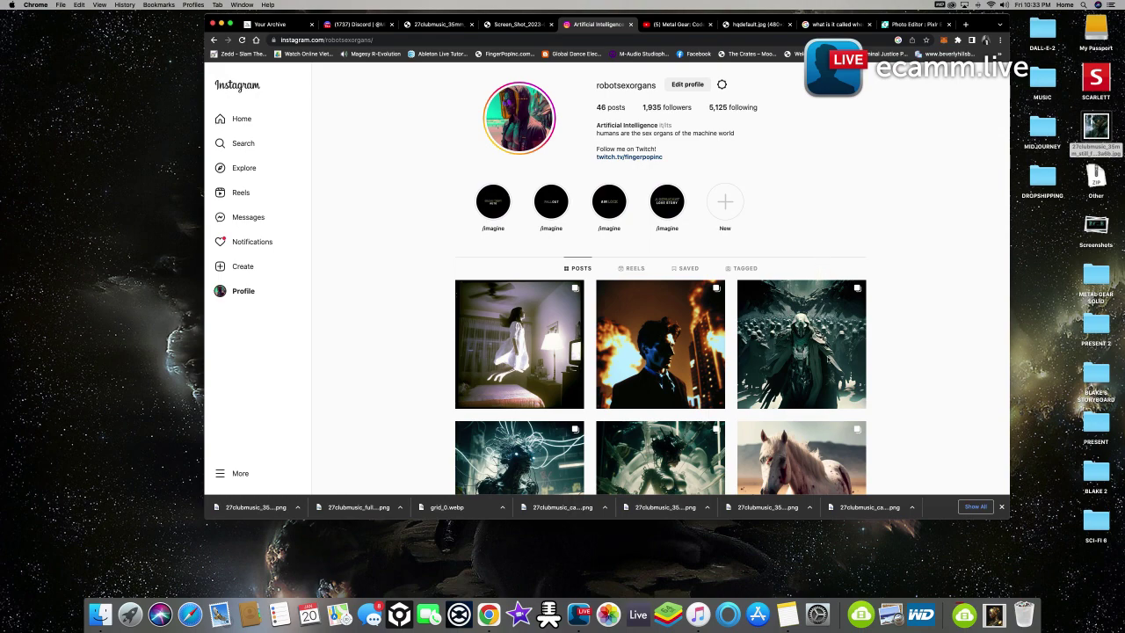
click(788, 615)
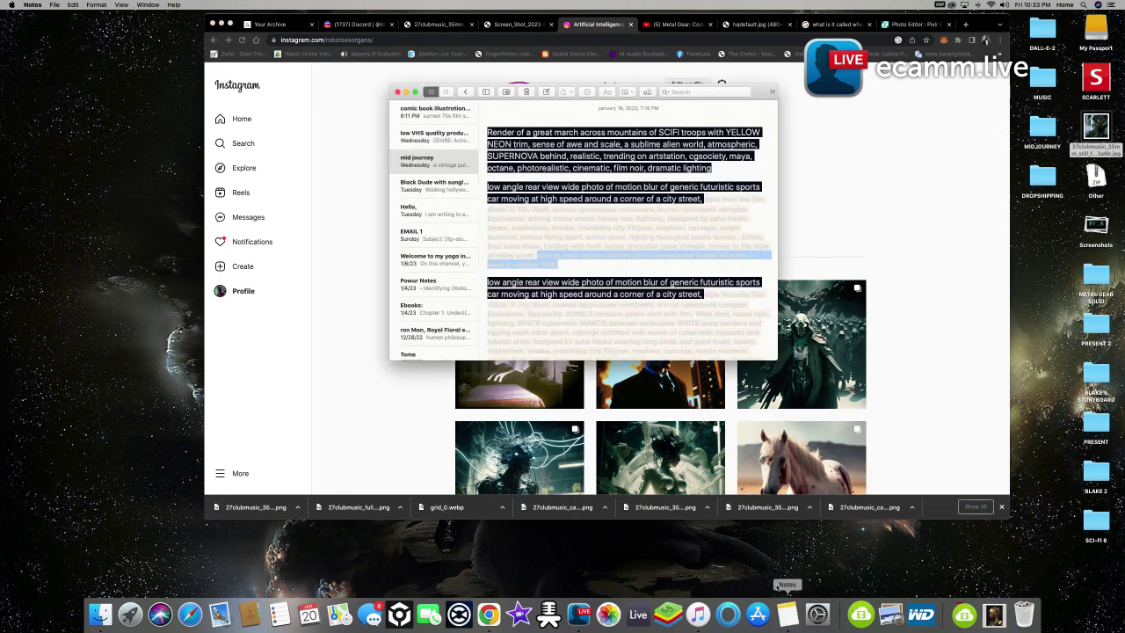
click(356, 193)
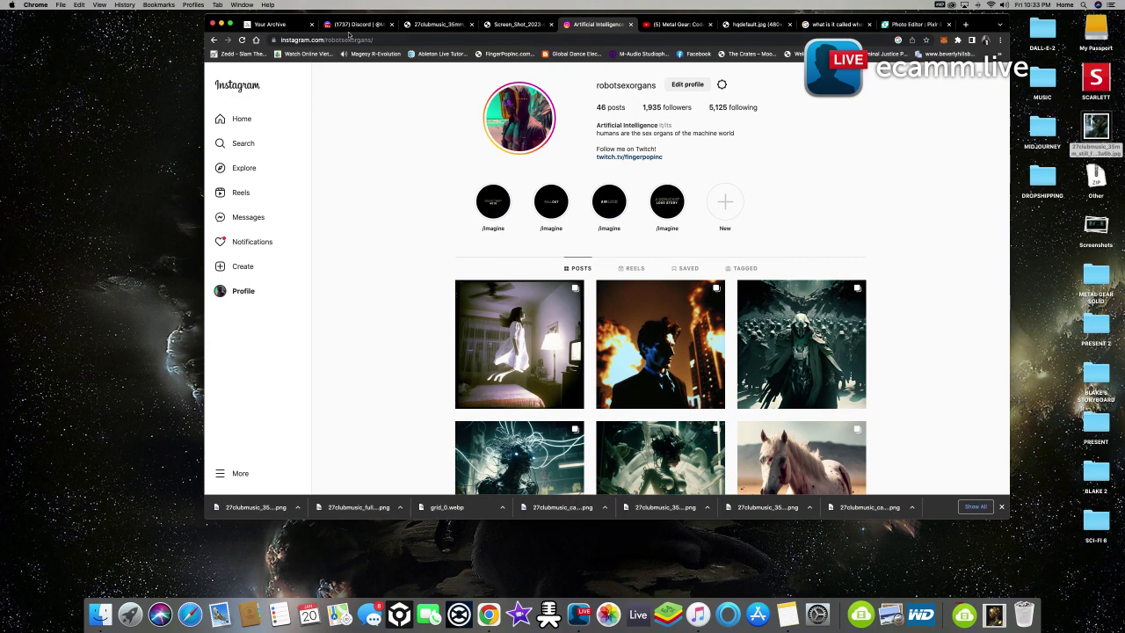
Switch to the Midjourney Bot conversation in Discord and review the upscaled Metal Gear images and their prompts
click(356, 24)
click(794, 316)
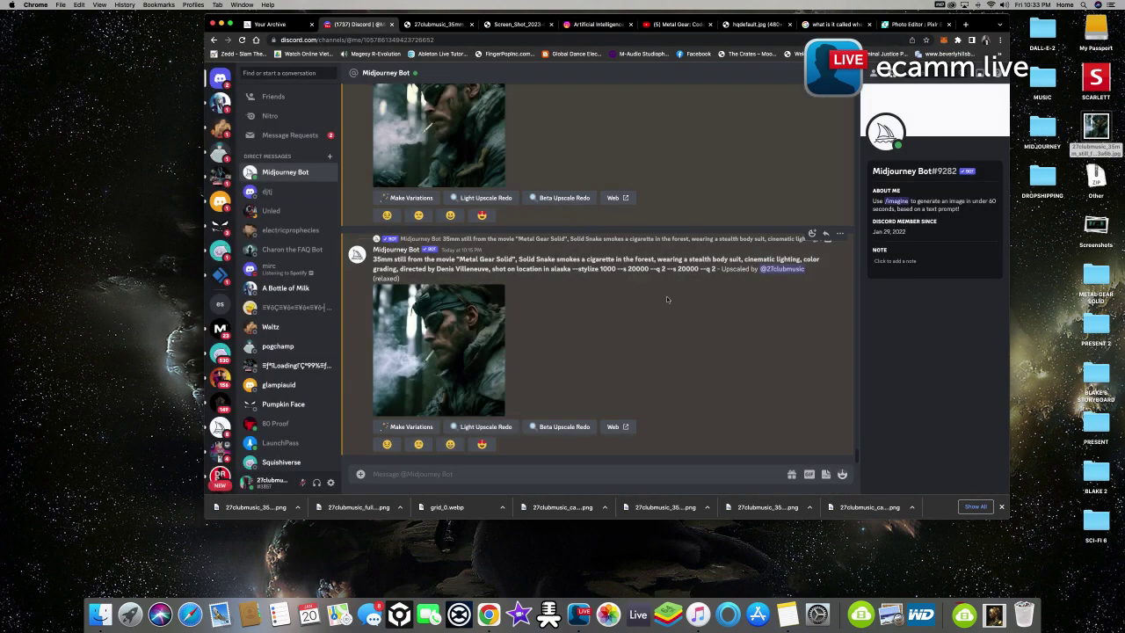
scroll(541, 218, up, 10)
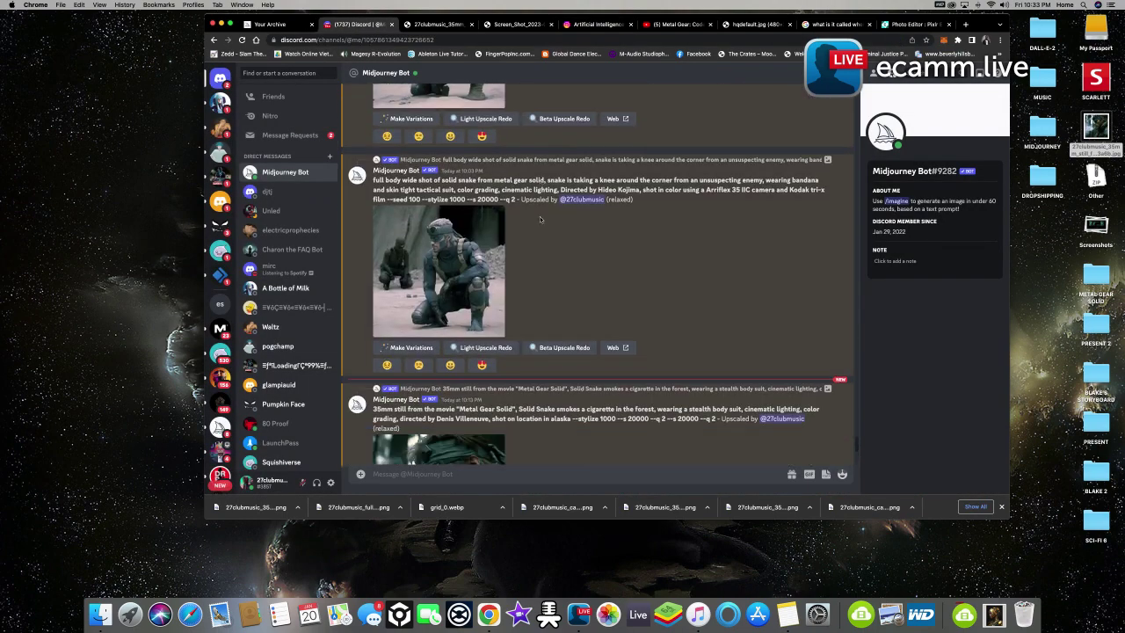
scroll(539, 216, up, 5)
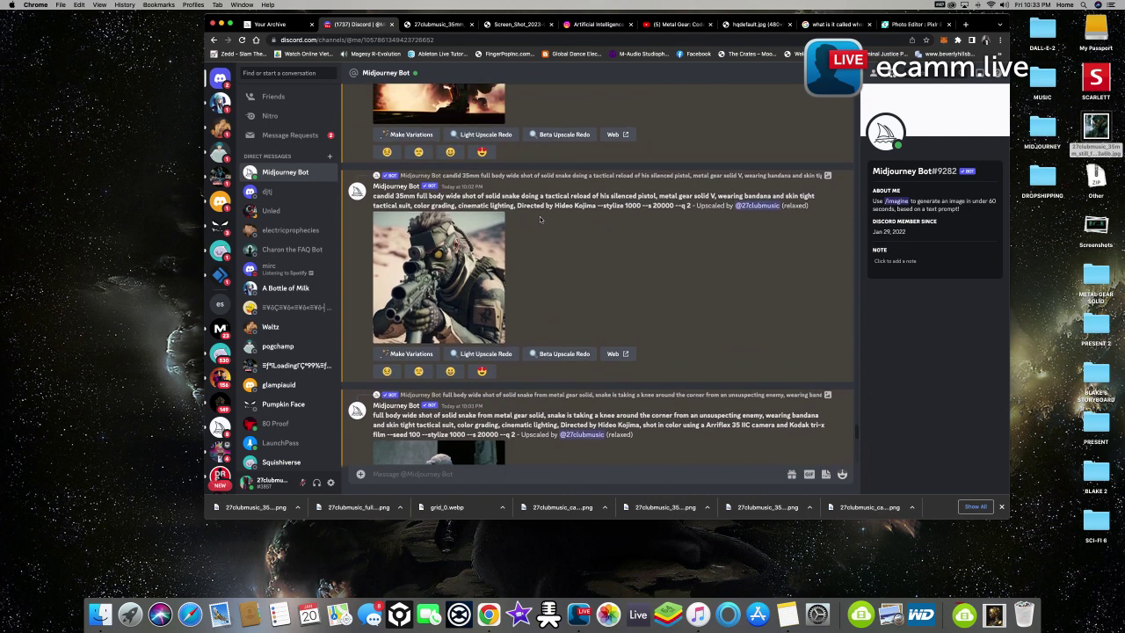
scroll(636, 281, up, 6)
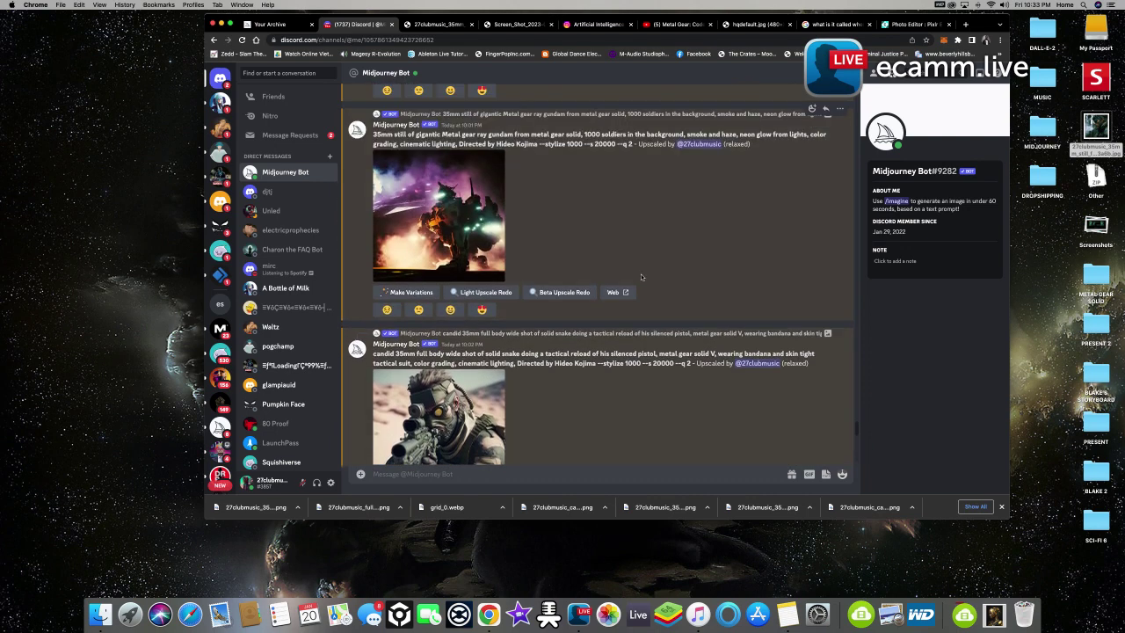
scroll(641, 271, up, 2)
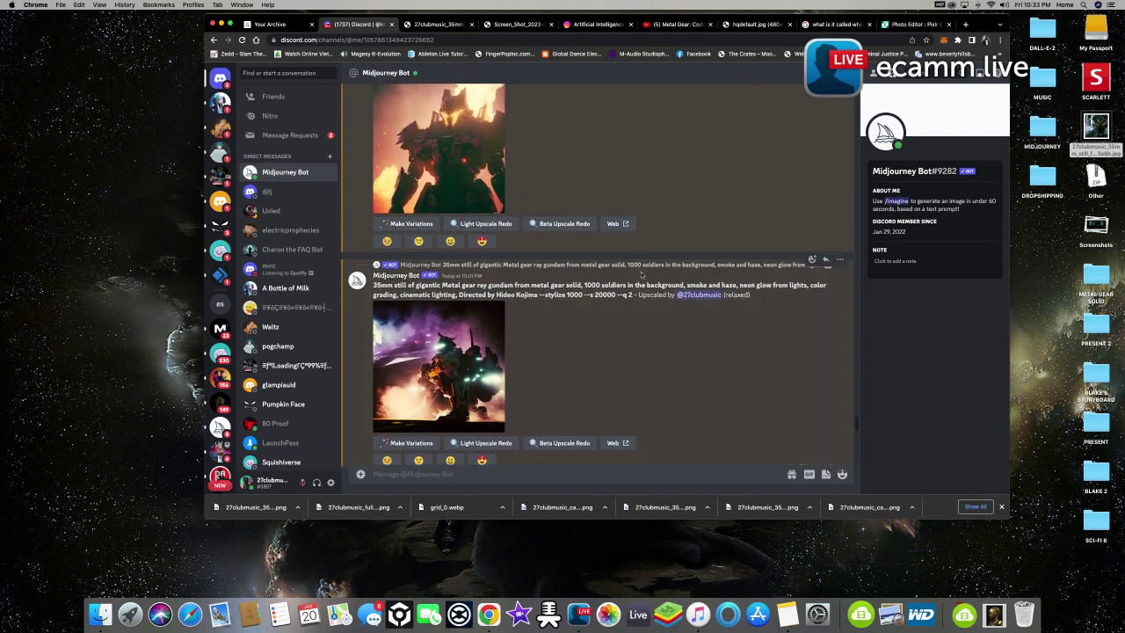
scroll(641, 272, down, 4)
scroll(642, 276, down, 2)
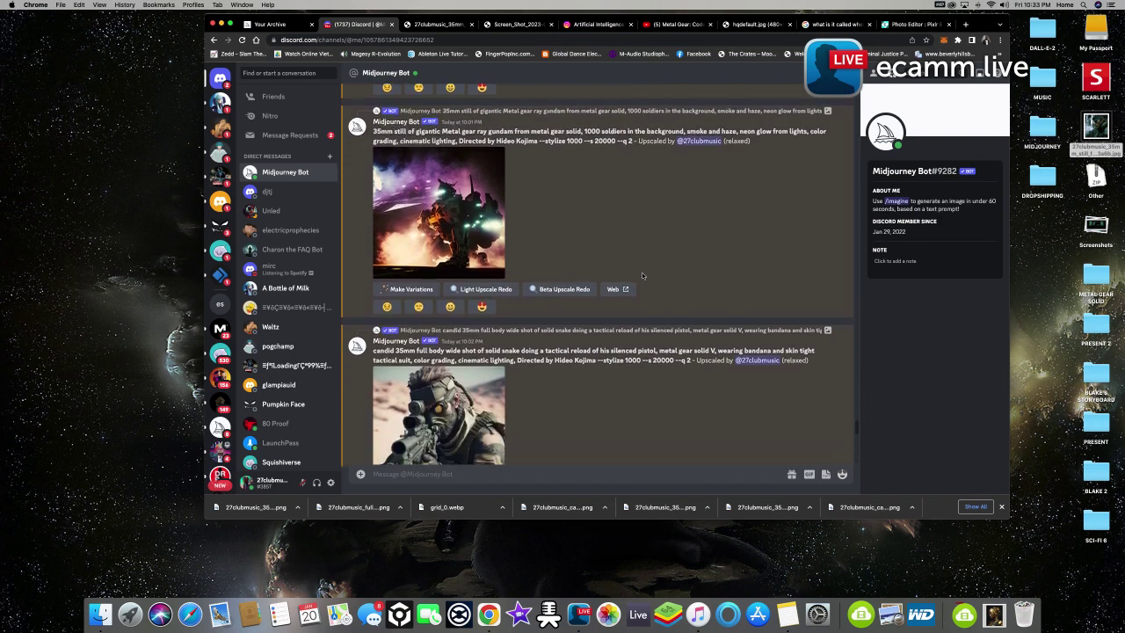